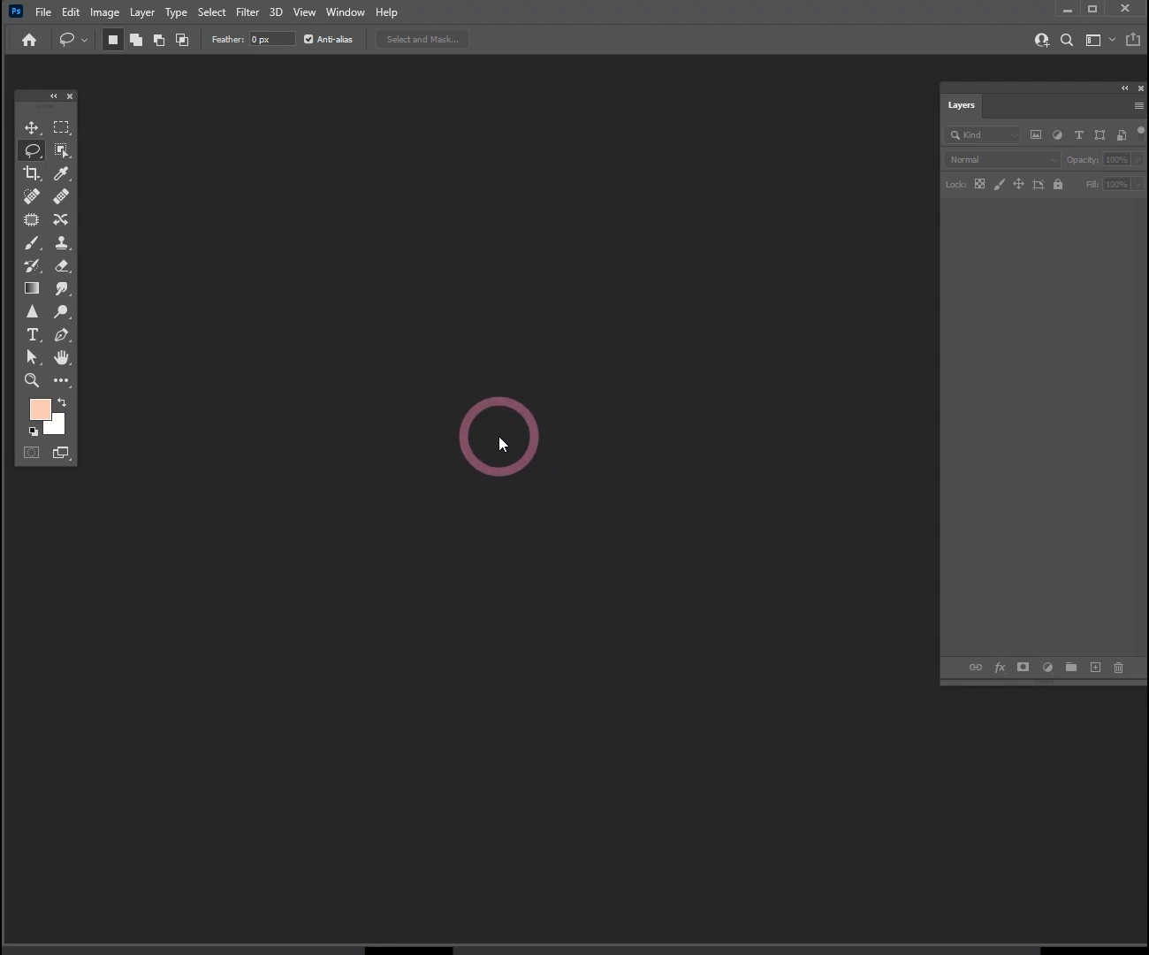
pyautogui.hotkey('ctrl', 'd')
pyautogui.hotkey('ctrl', 'o')
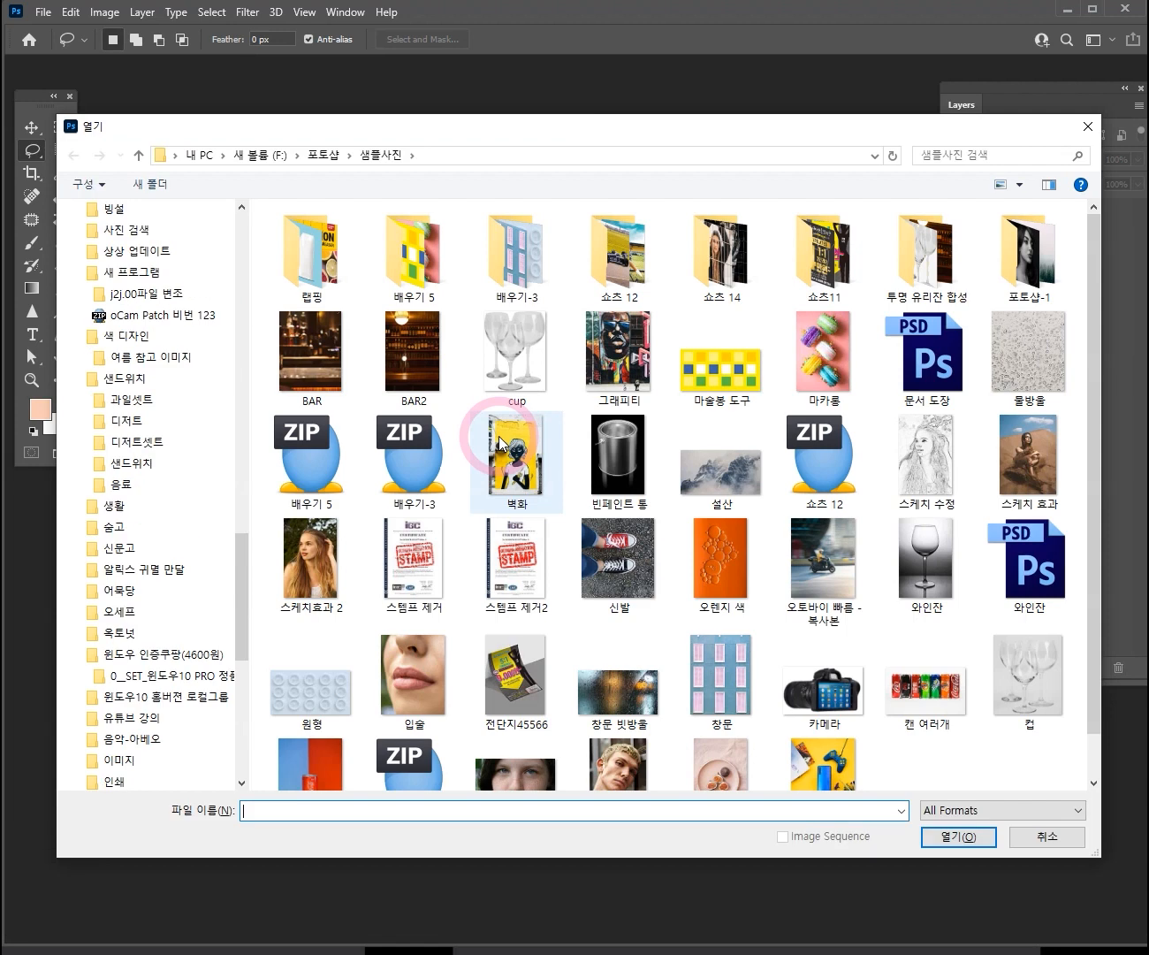
pyautogui.click(1036, 840)
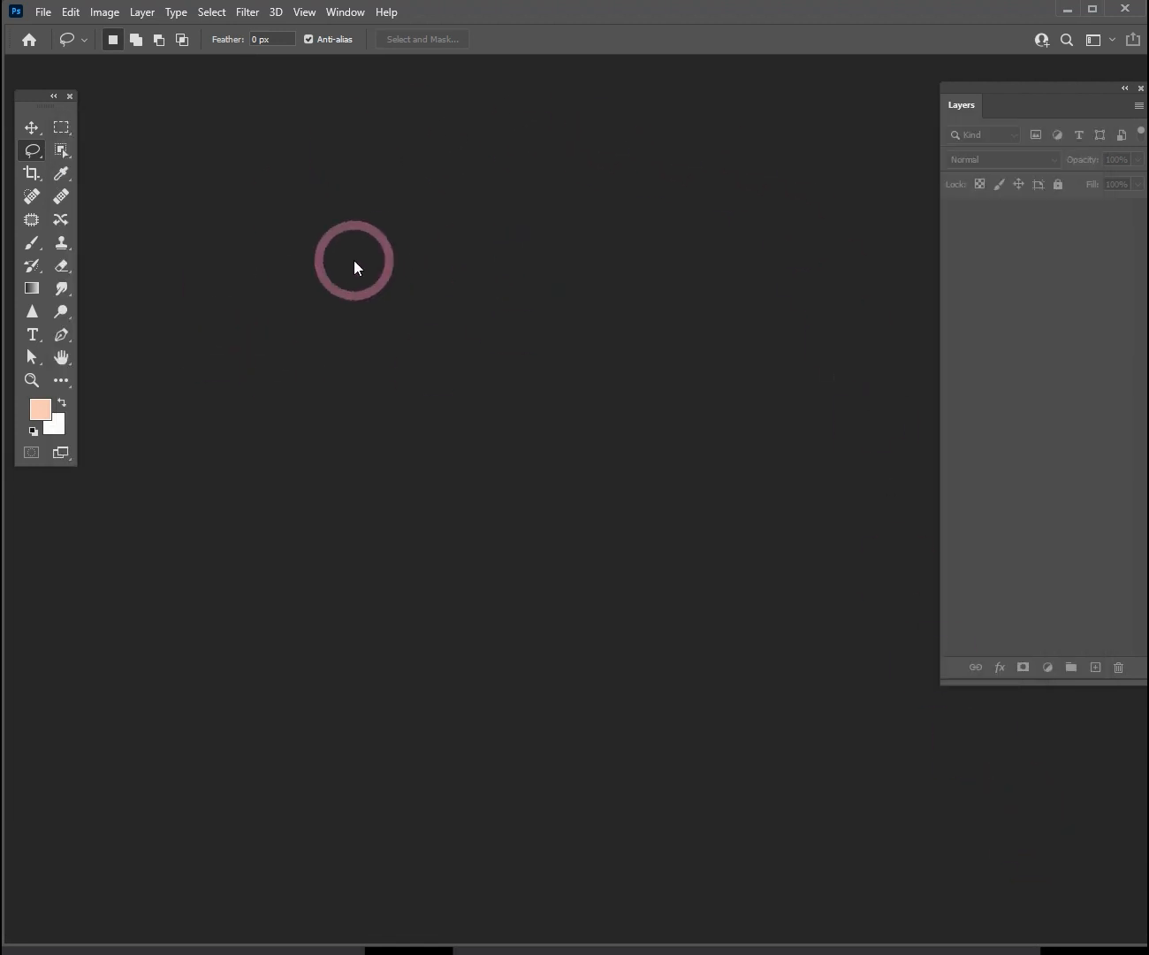
# Step: Open the wine glass photo 와인잔.jpg and dock its floating window as a document tab
pyautogui.doubleClick(353, 260)
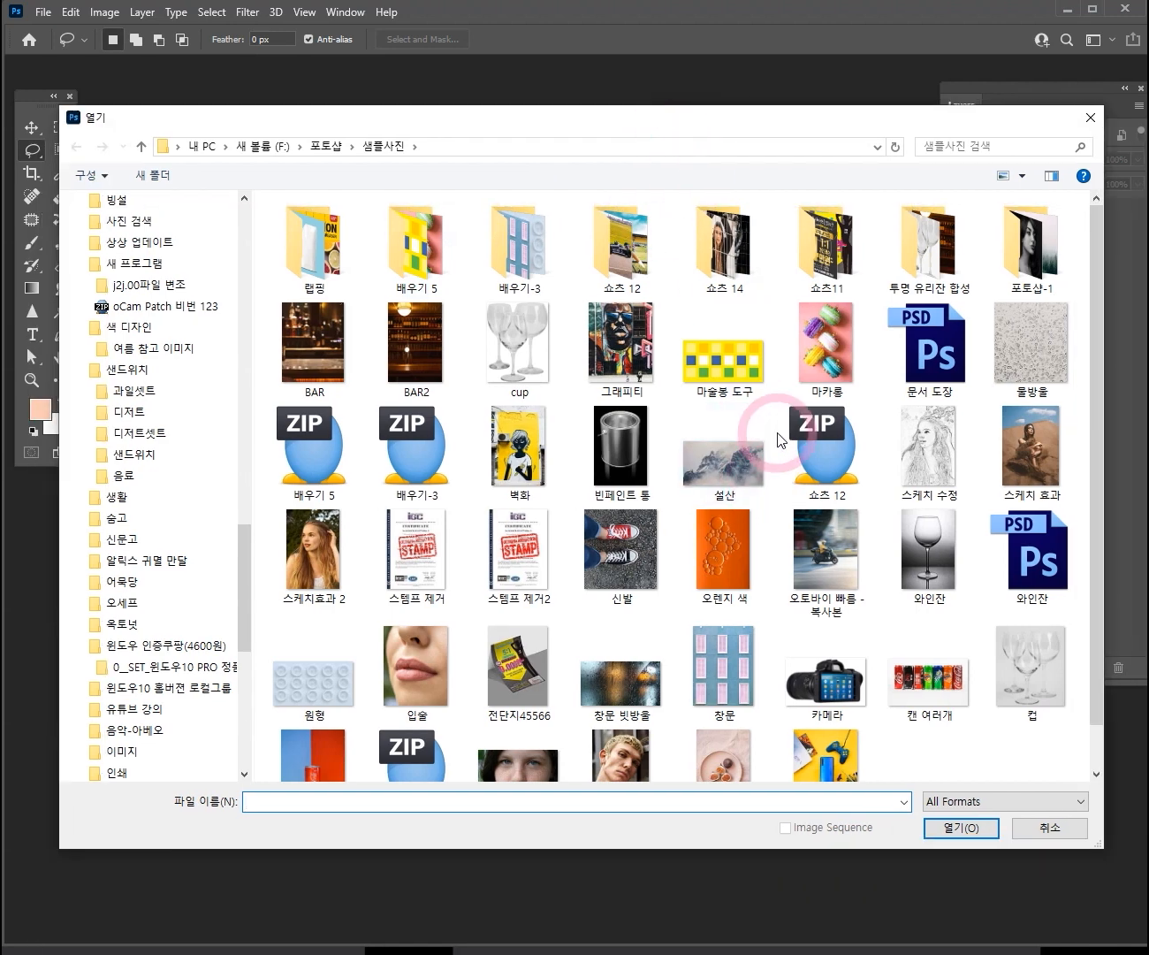
pyautogui.click(728, 269)
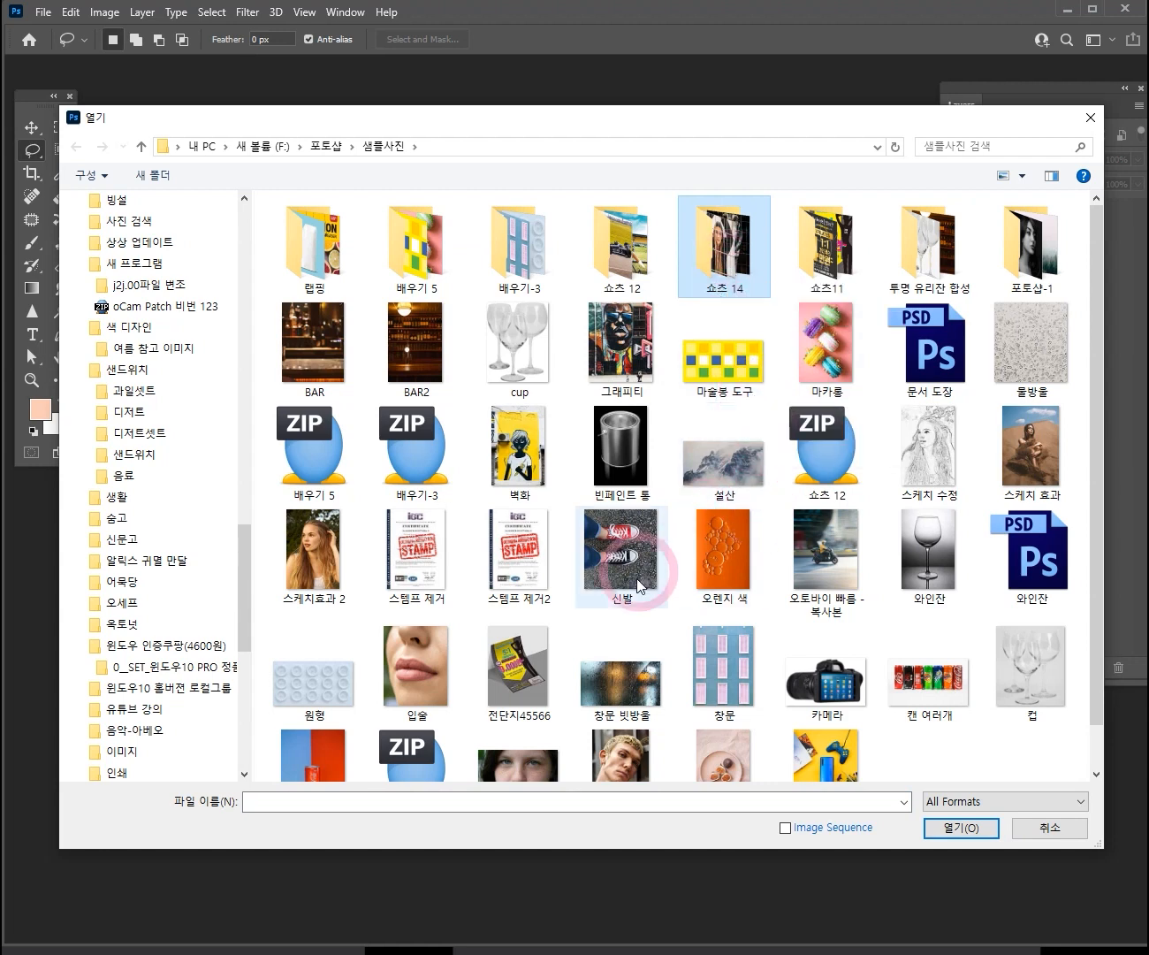
pyautogui.doubleClick(937, 562)
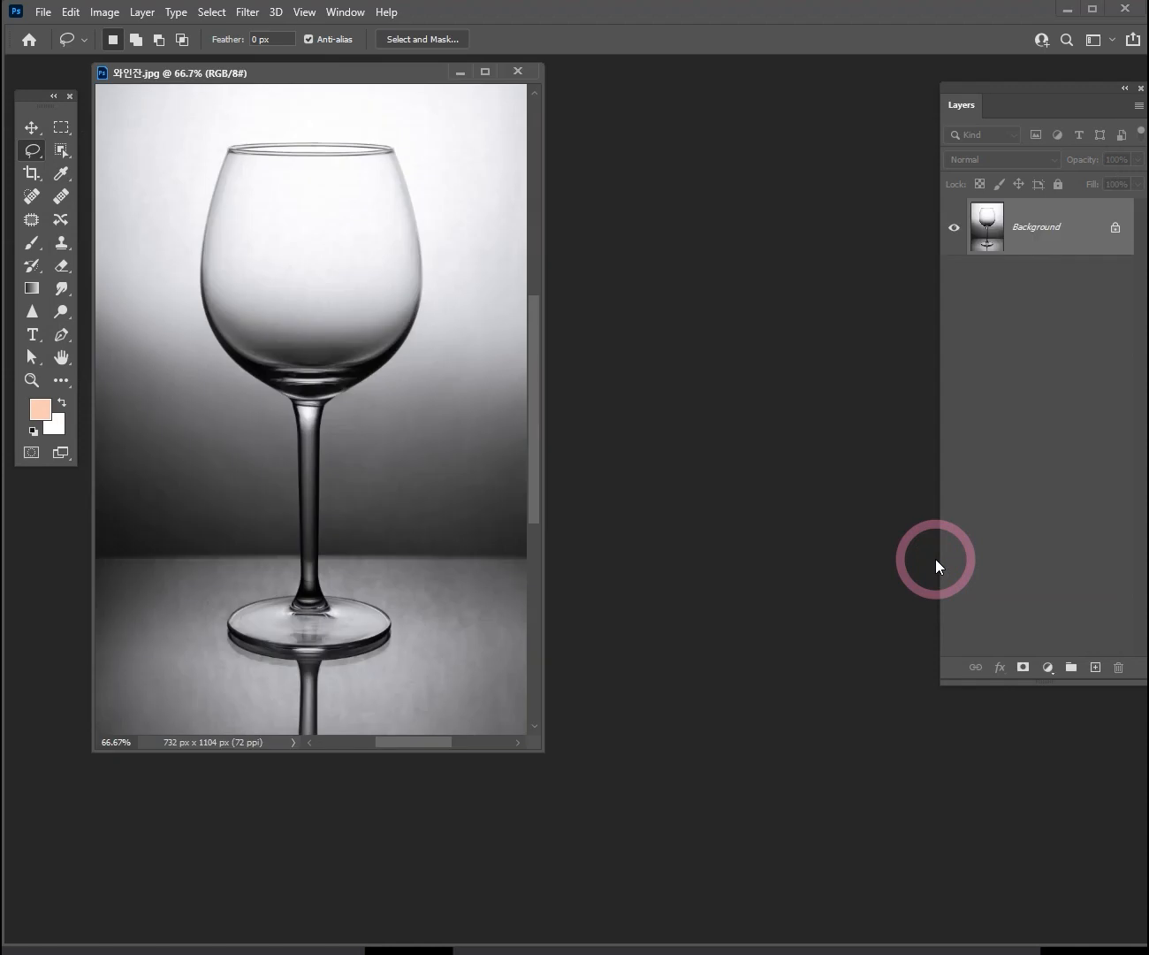
pyautogui.moveTo(351, 77); pyautogui.dragTo(574, 70)
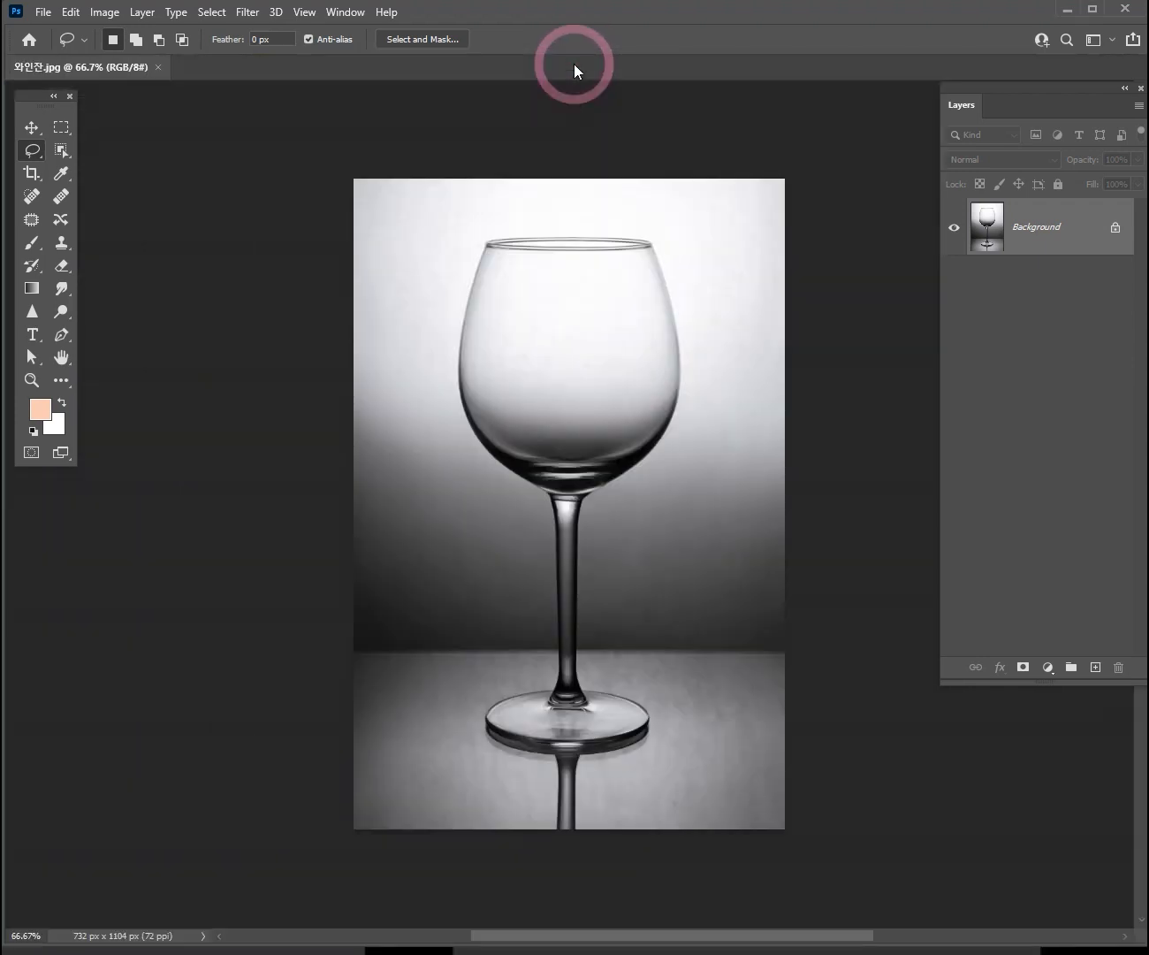
# Step: Move the floating Layers panel and the toolbox slightly inward from the edges of the workspace
pyautogui.click(344, 11)
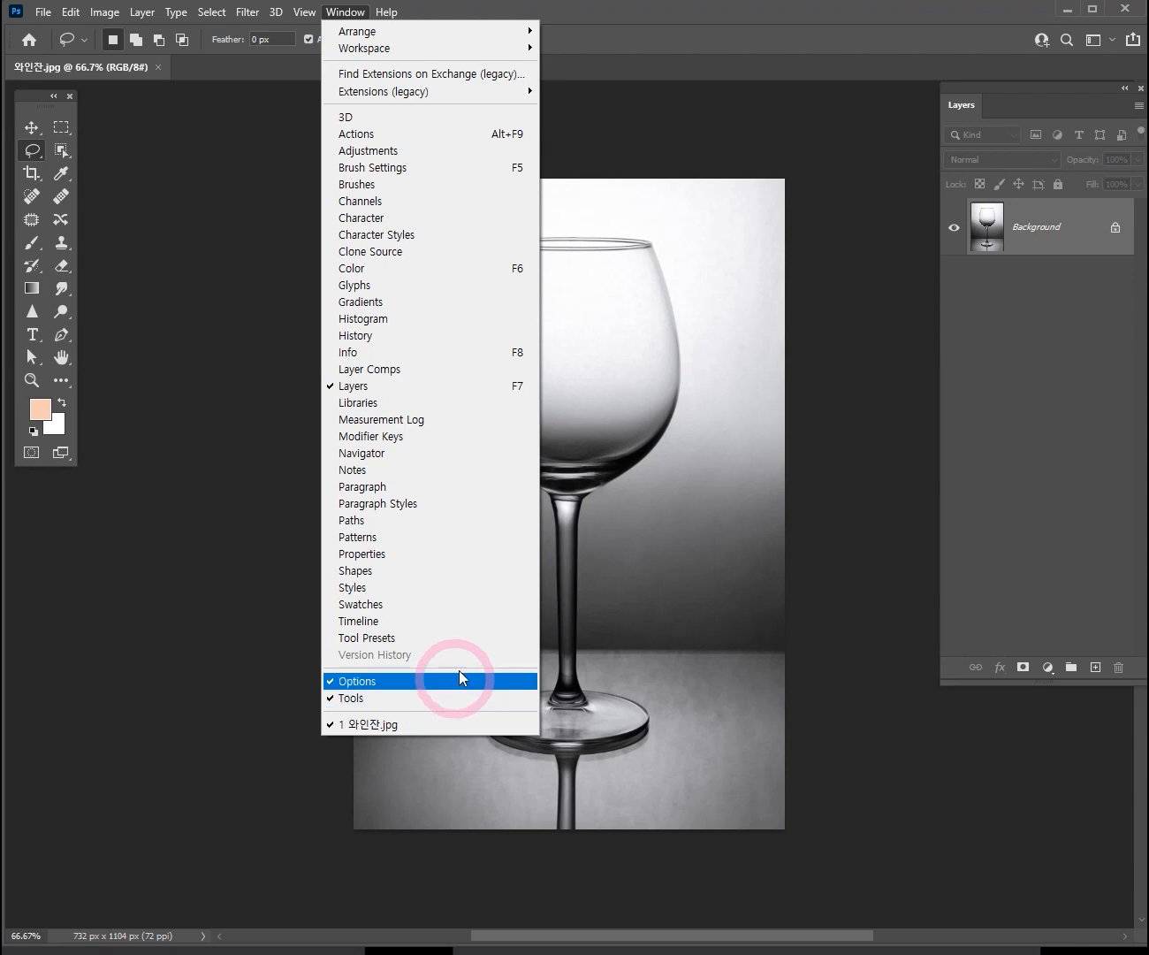
pyautogui.click(970, 85)
pyautogui.moveTo(979, 86)
pyautogui.mouseDown()
pyautogui.moveTo(967, 101)
pyautogui.moveTo(958, 92)
pyautogui.mouseUp()
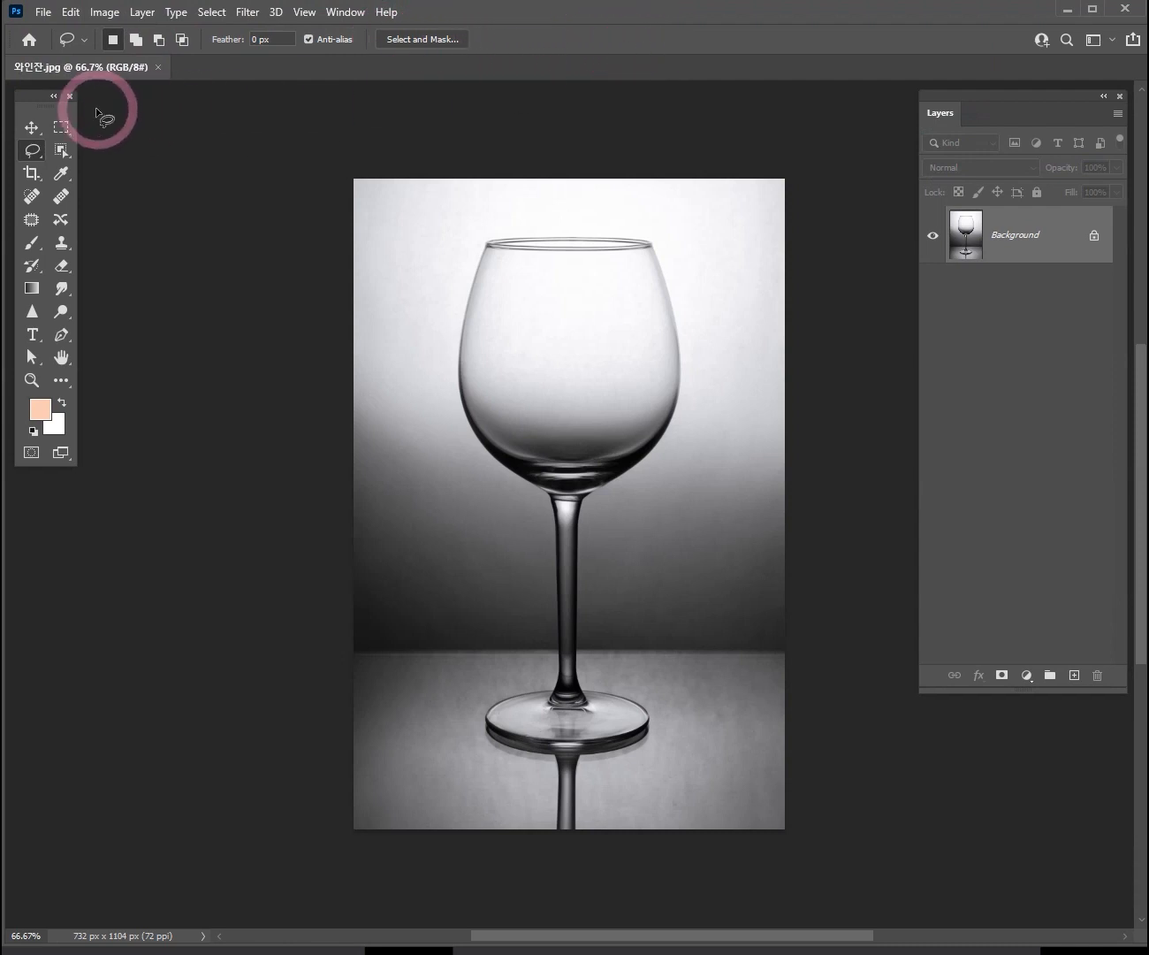
pyautogui.moveTo(33, 94); pyautogui.dragTo(45, 138)
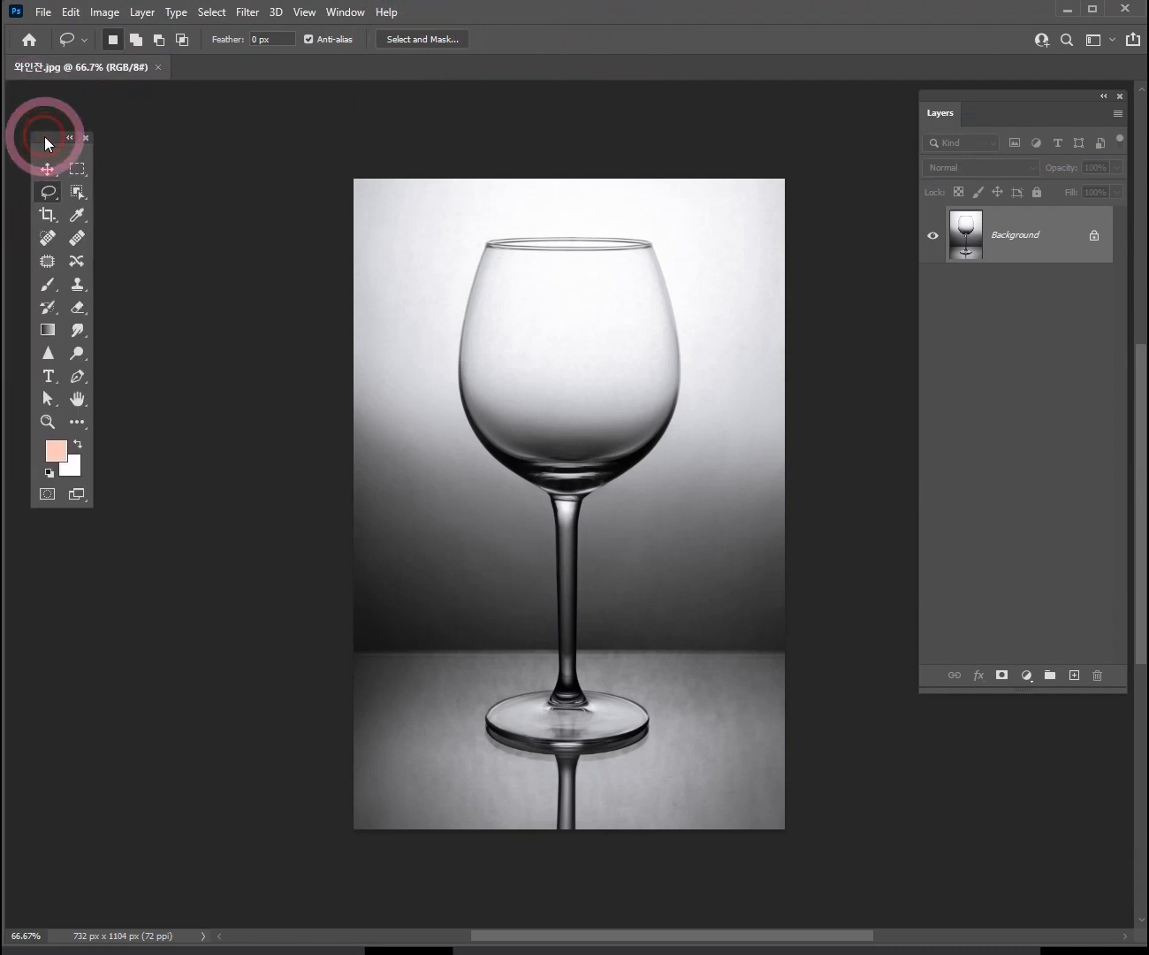
# Step: Examine the wine glass at magnifications up to 600%, and return to a view of the whole photo at 66.67%
pyautogui.hotkey('ctrl', 'space')
pyautogui.click(578, 436)
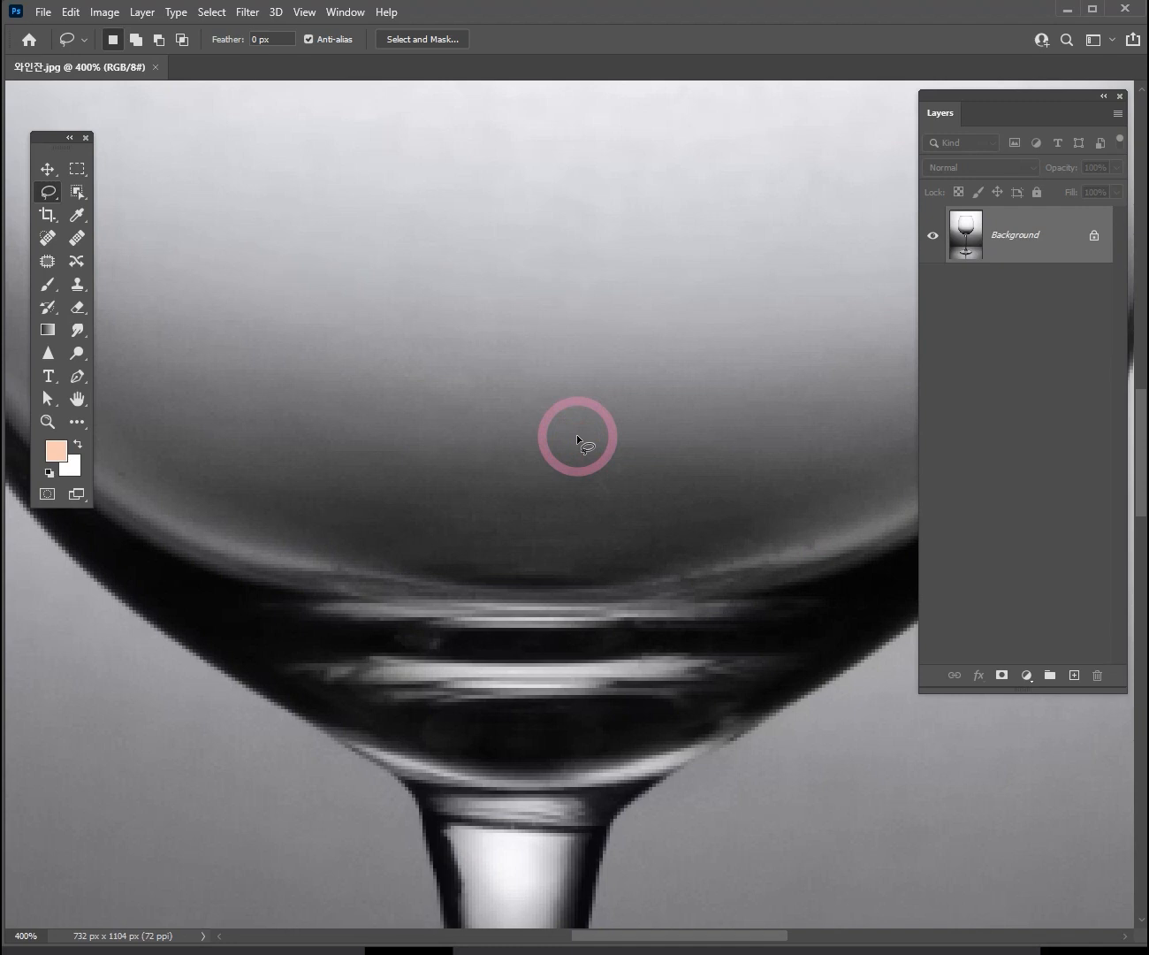
pyautogui.press('ctrl')
pyautogui.hotkey('ctrl', 'space')
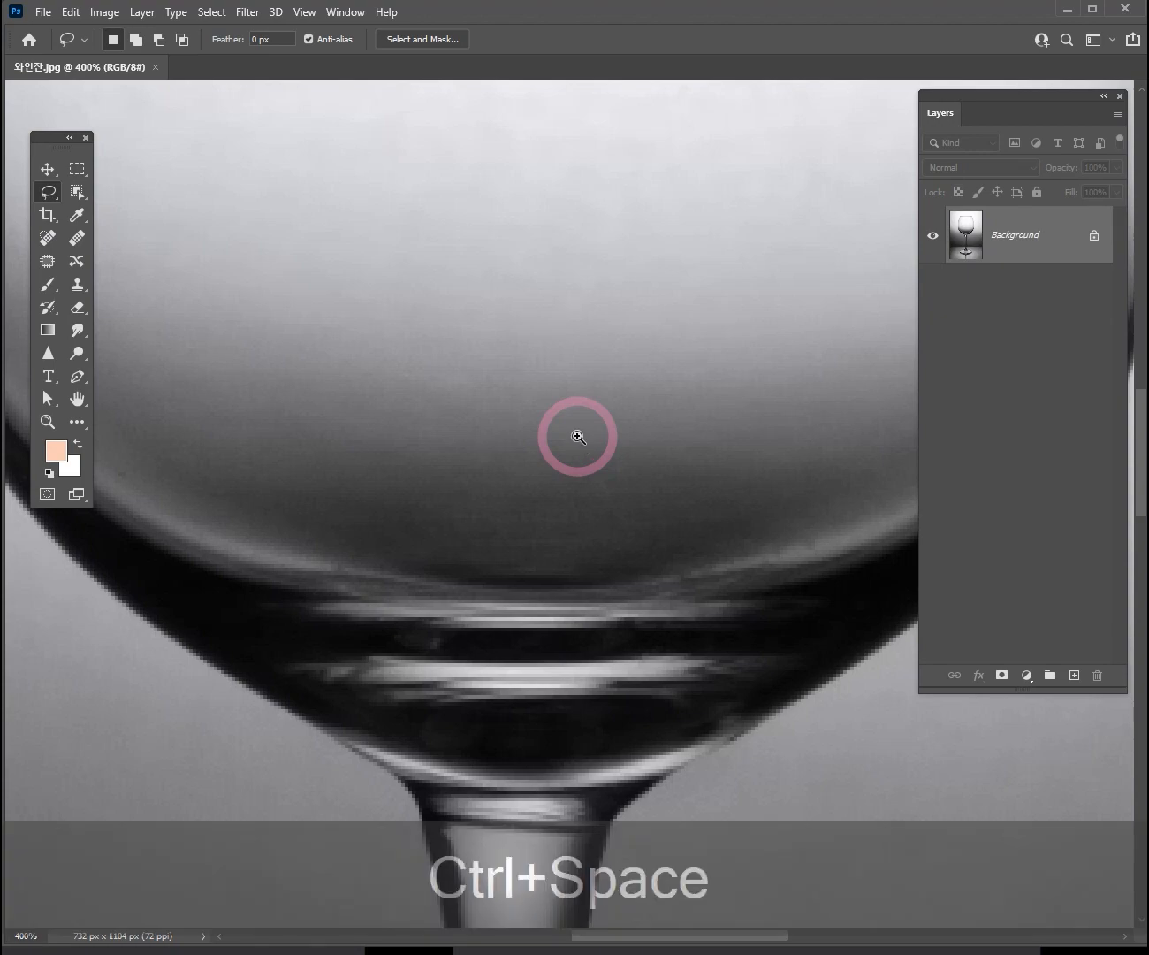
pyautogui.keyDown('ctrl'); pyautogui.click(579, 437); pyautogui.keyUp('ctrl')
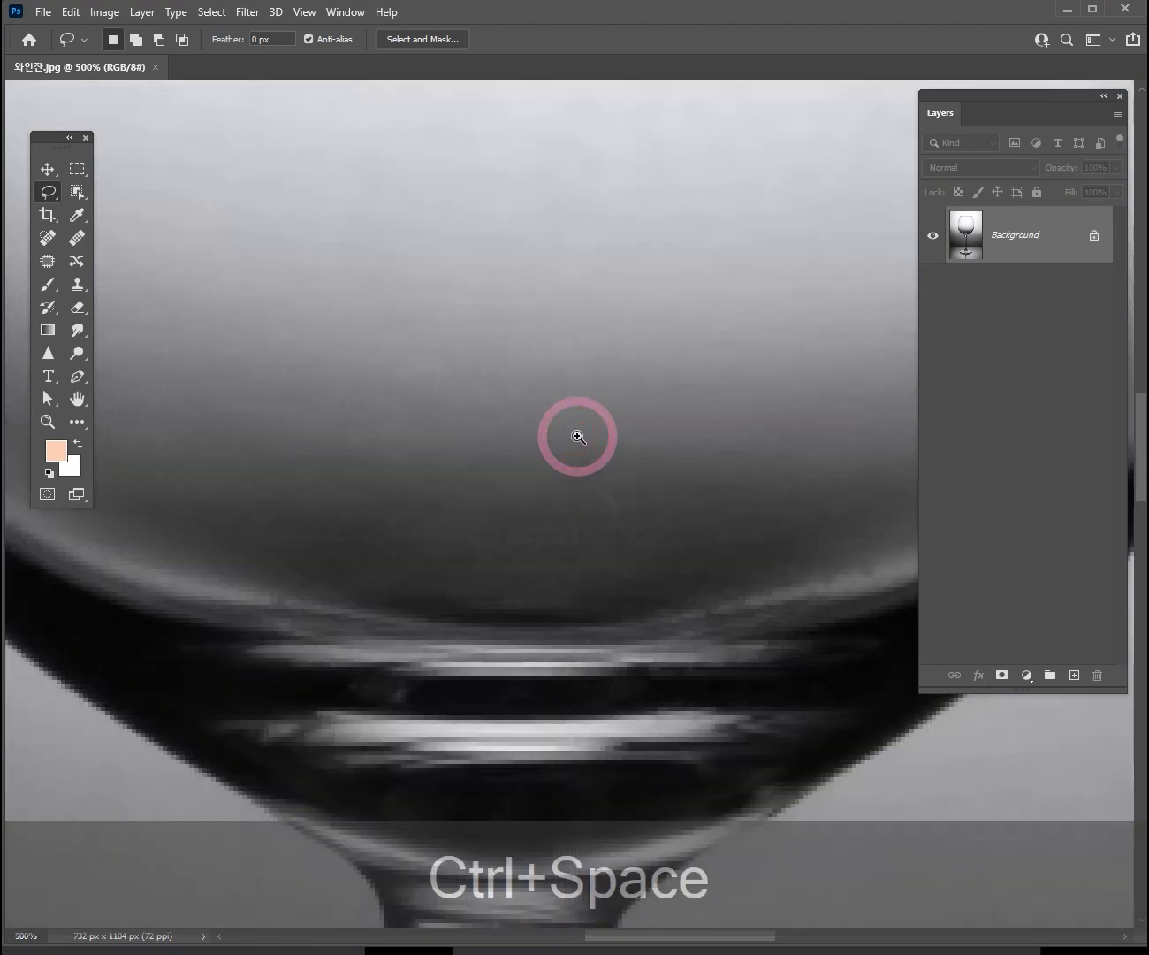
pyautogui.keyDown('ctrl'); pyautogui.click(578, 437); pyautogui.keyUp('ctrl')
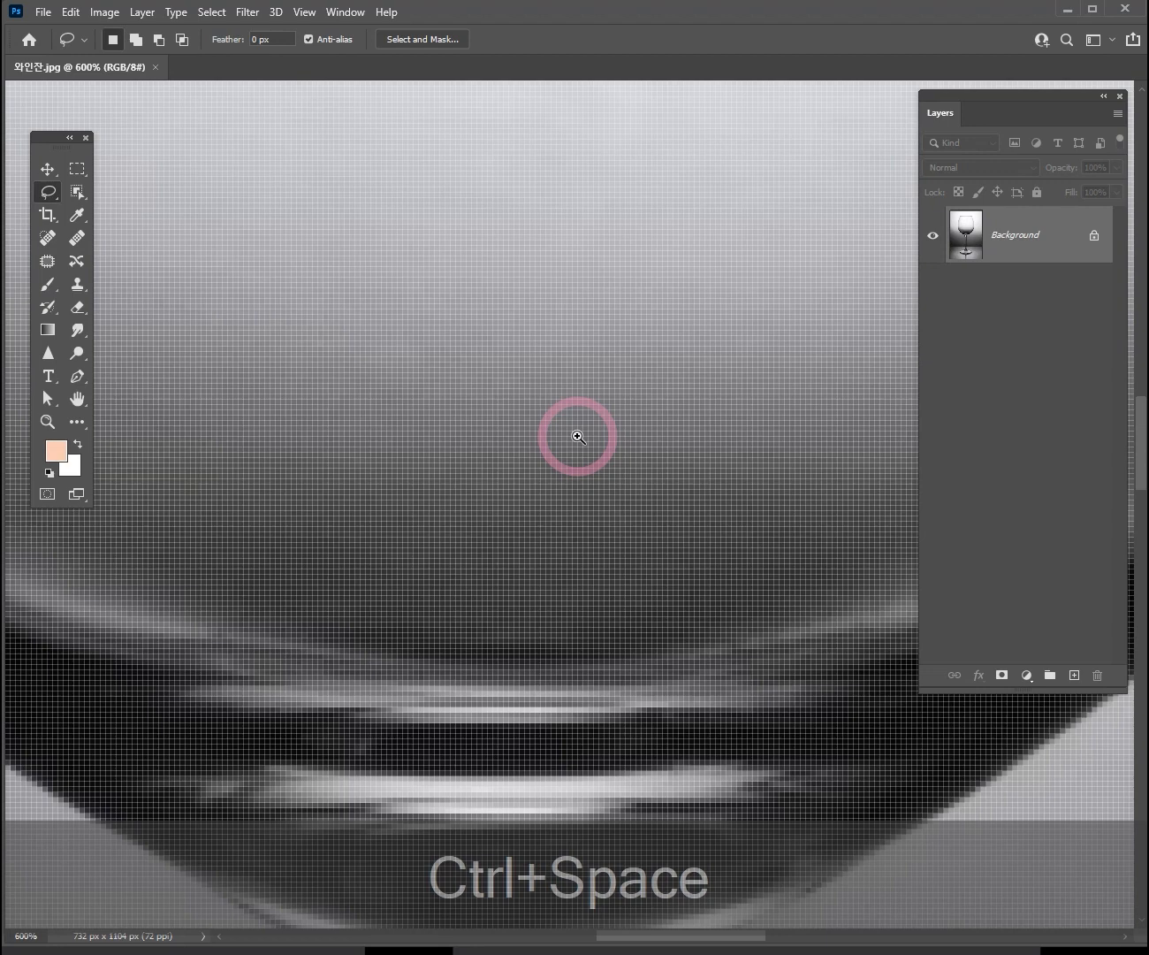
pyautogui.press('alt')
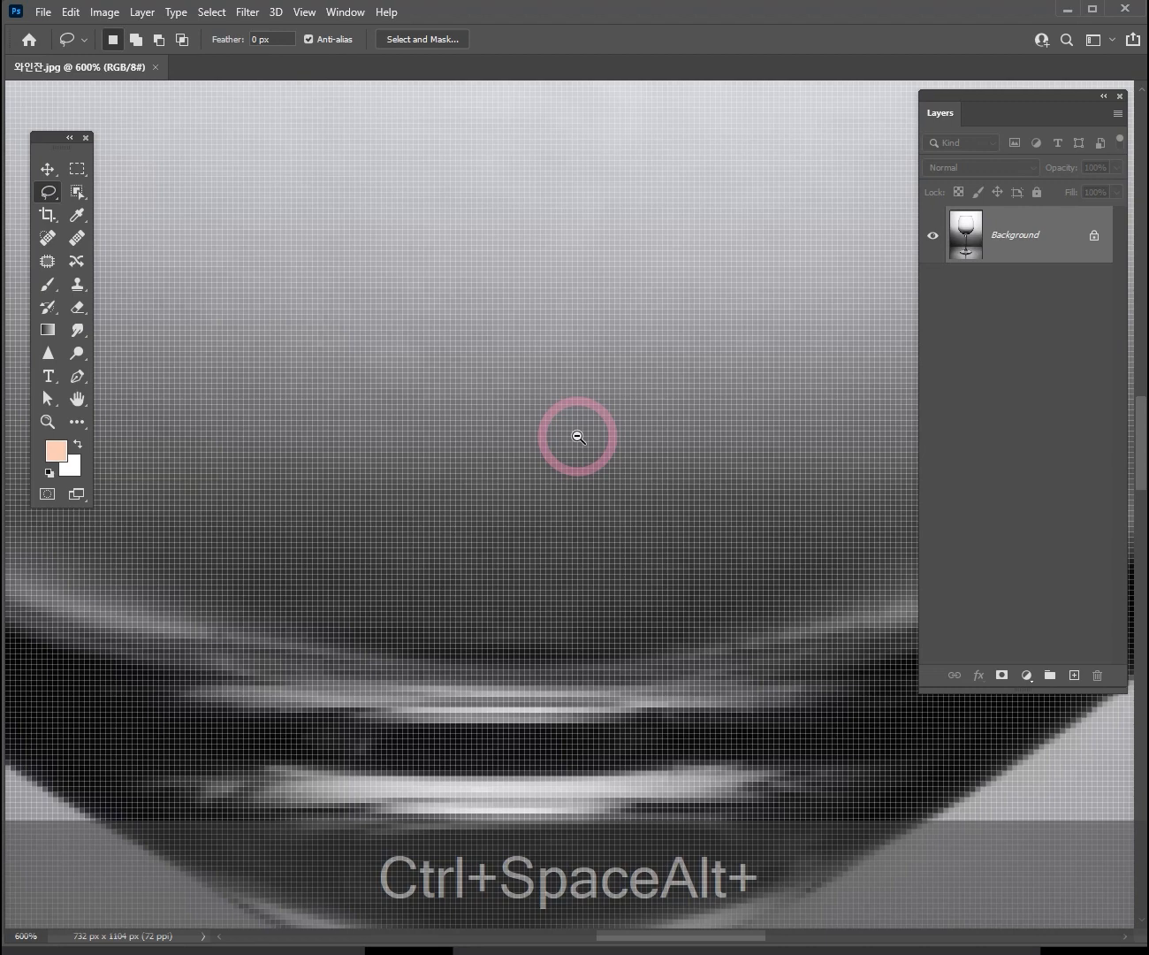
pyautogui.keyDown('ctrl'); pyautogui.keyDown('alt'); pyautogui.click(578, 436); pyautogui.keyUp('alt'); pyautogui.keyUp('ctrl')
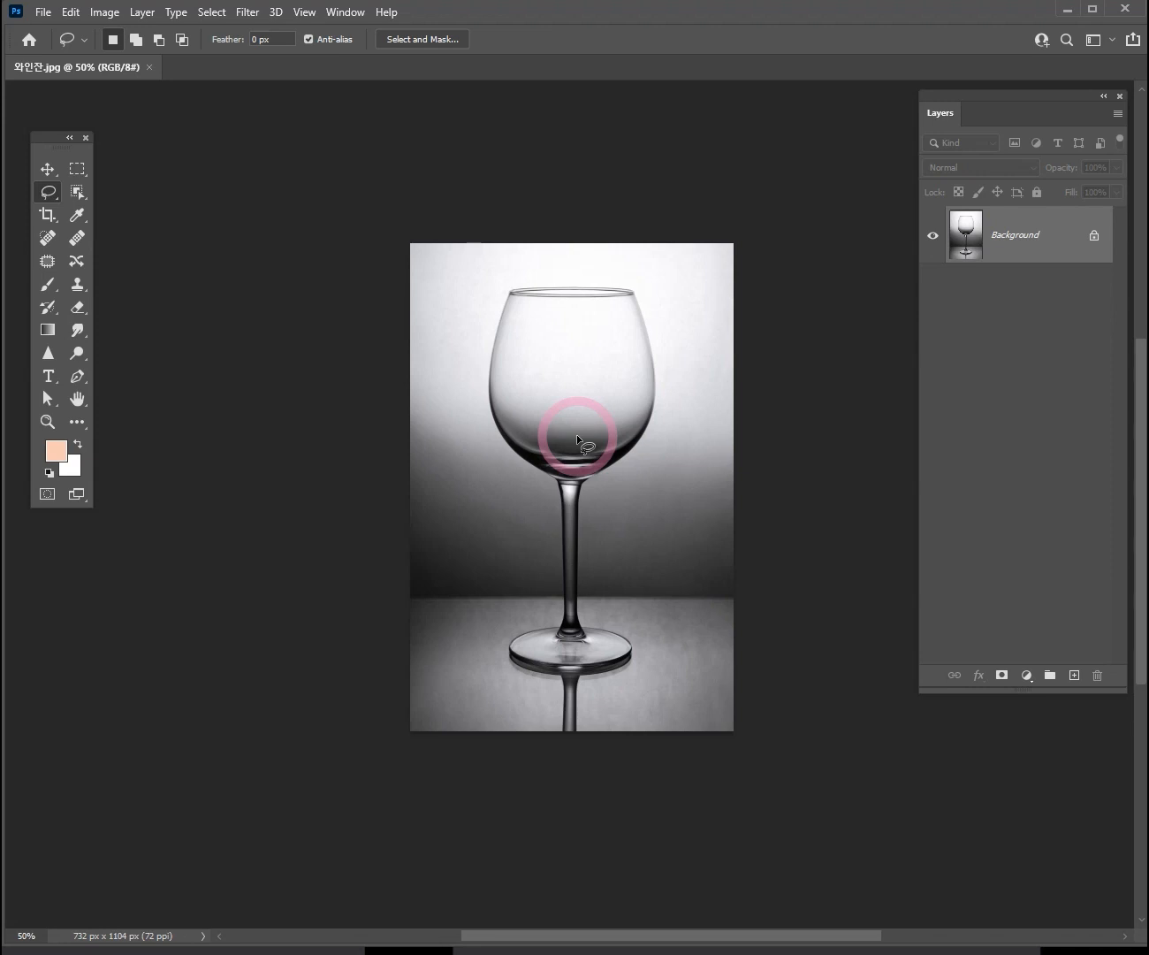
pyautogui.moveTo(582, 436); pyautogui.dragTo(546, 392)
pyautogui.hotkey('ctrl', 'space')
pyautogui.click(411, 418)
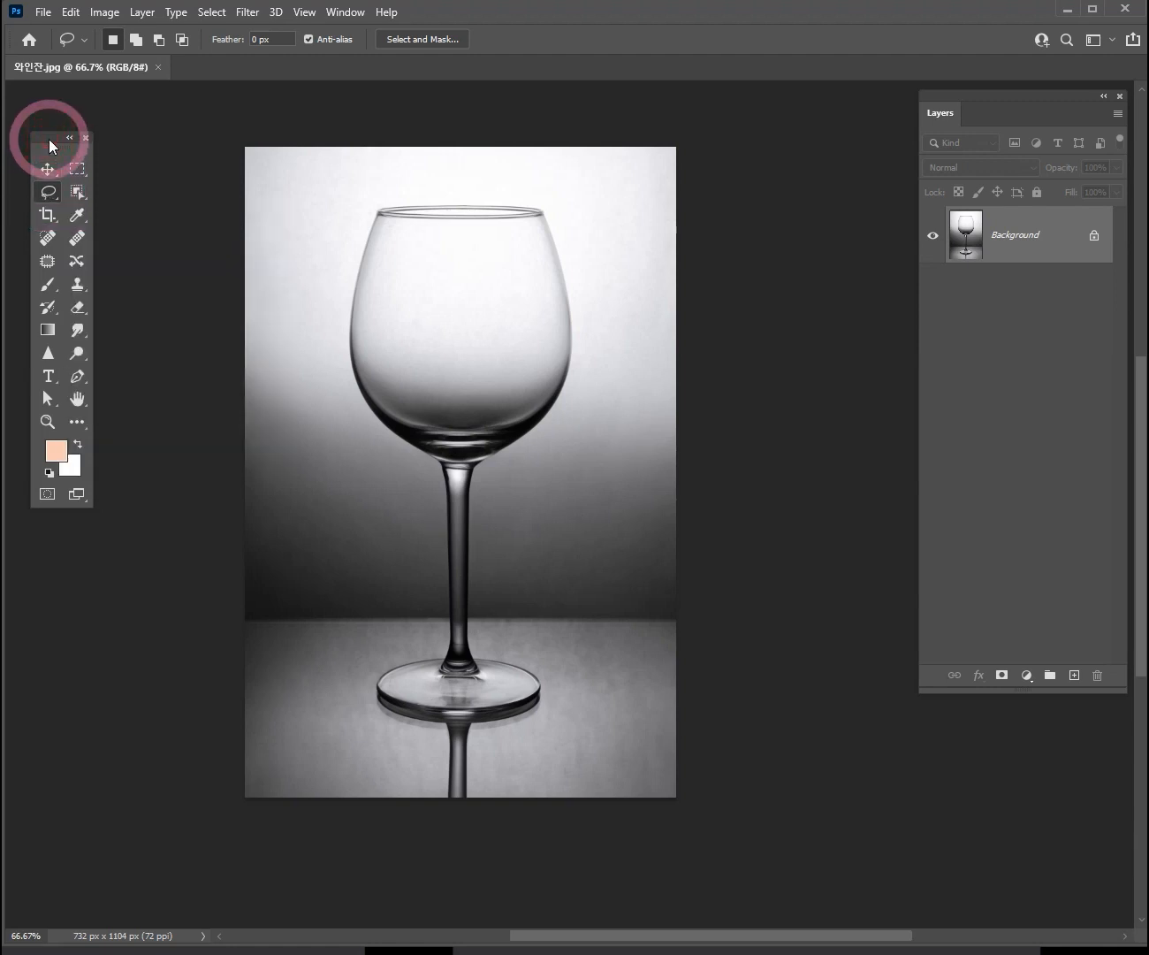
# Step: Shift the toolbox slightly and review the variants in the marquee, lasso and object selection tool groups
pyautogui.moveTo(49, 139)
pyautogui.mouseDown()
pyautogui.moveTo(100, 227)
pyautogui.moveTo(57, 164)
pyautogui.mouseUp()
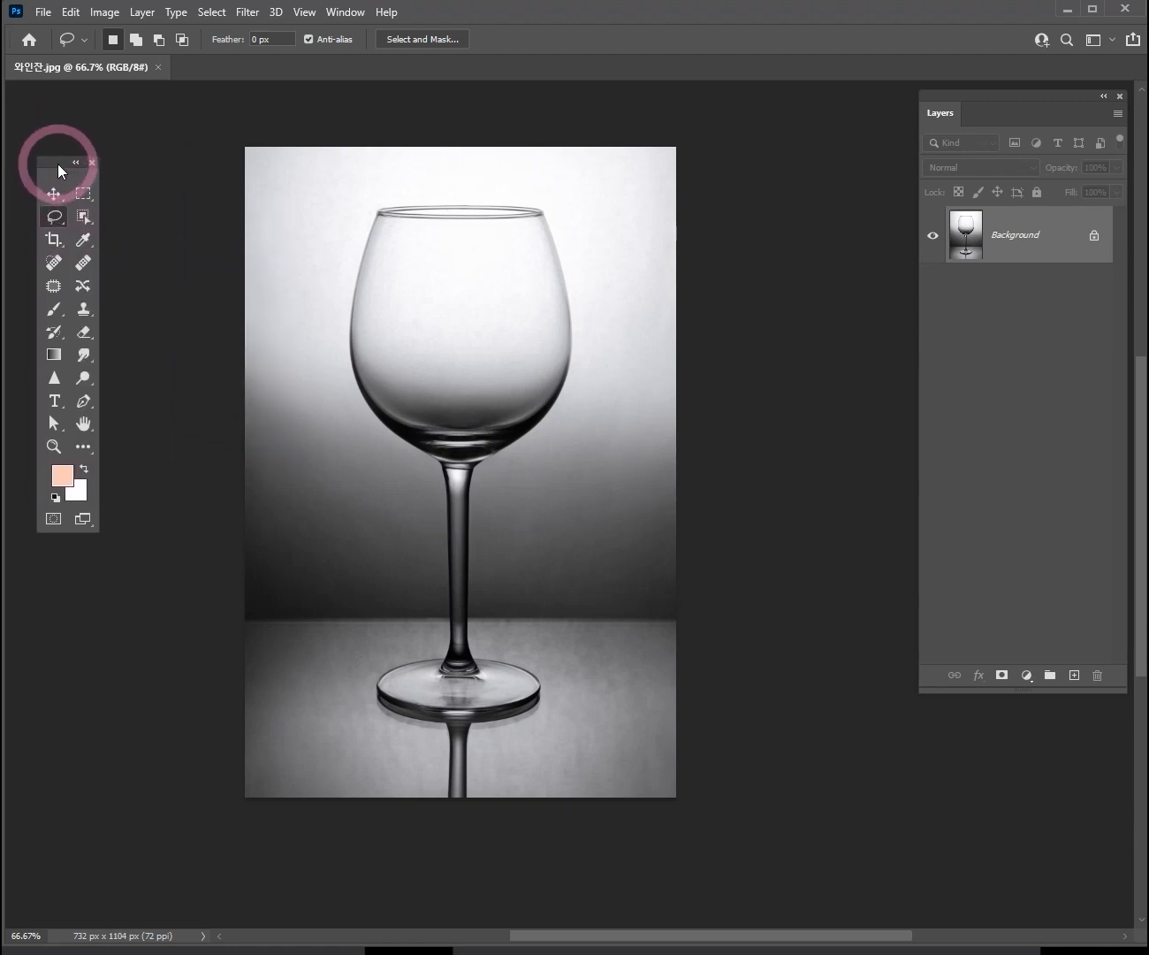
pyautogui.click(83, 193)
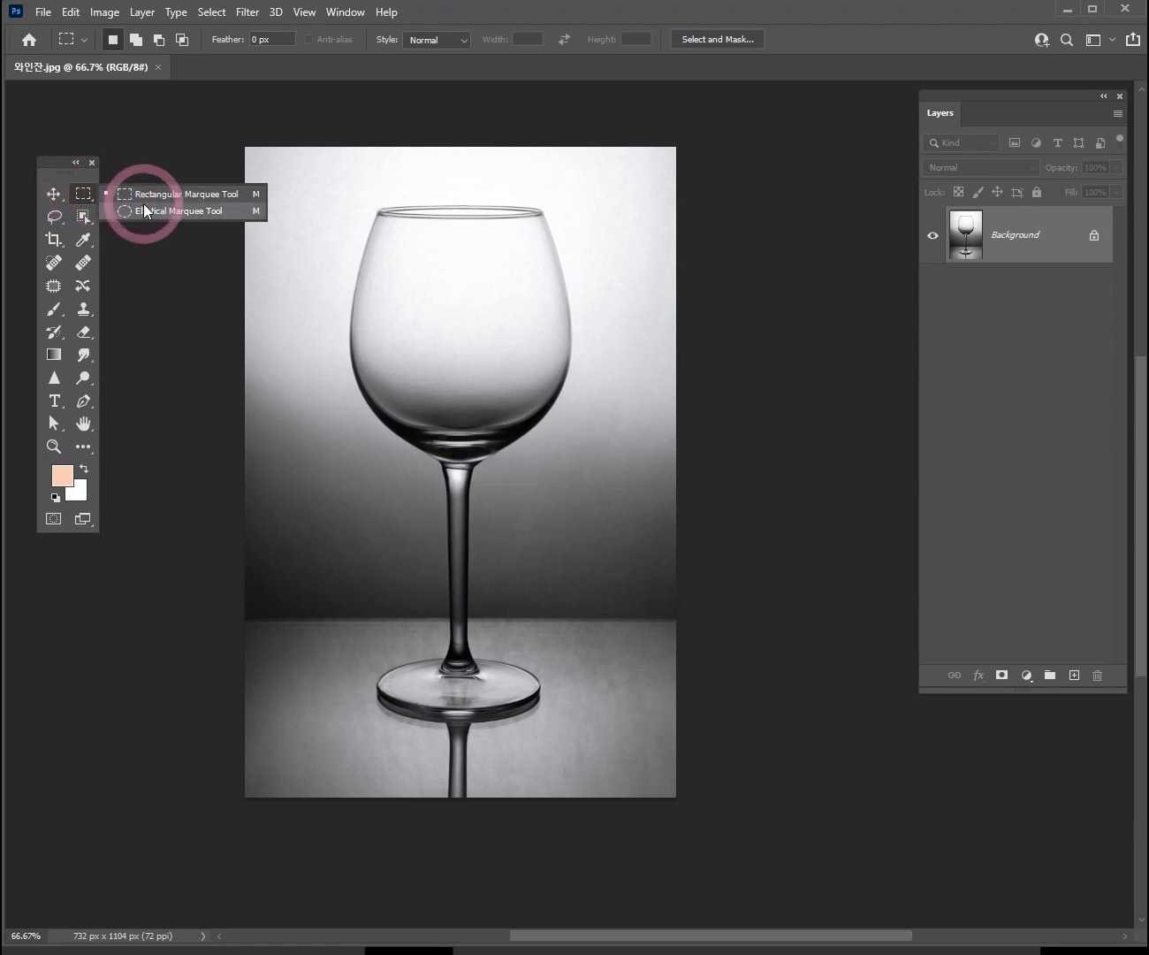
pyautogui.click(143, 195)
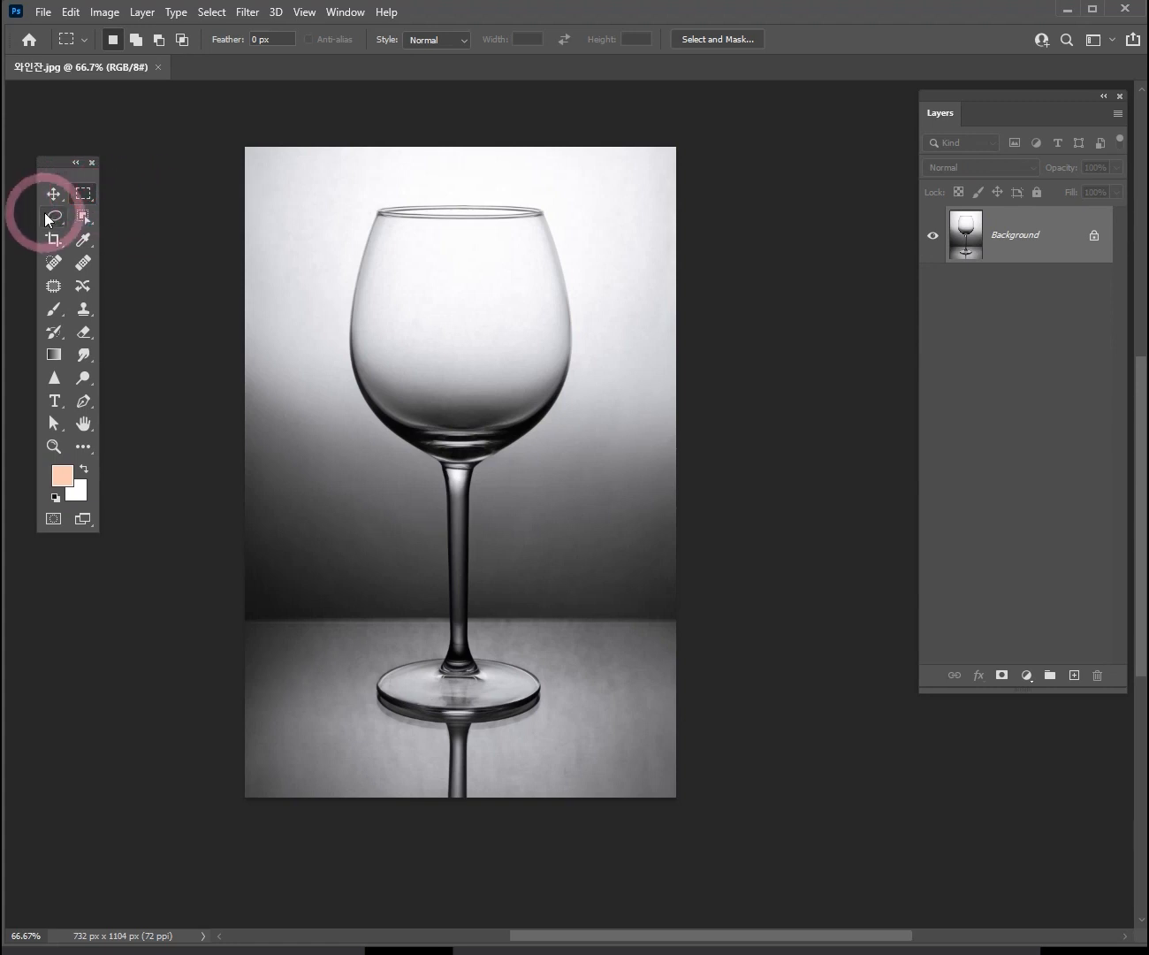
pyautogui.click(48, 218)
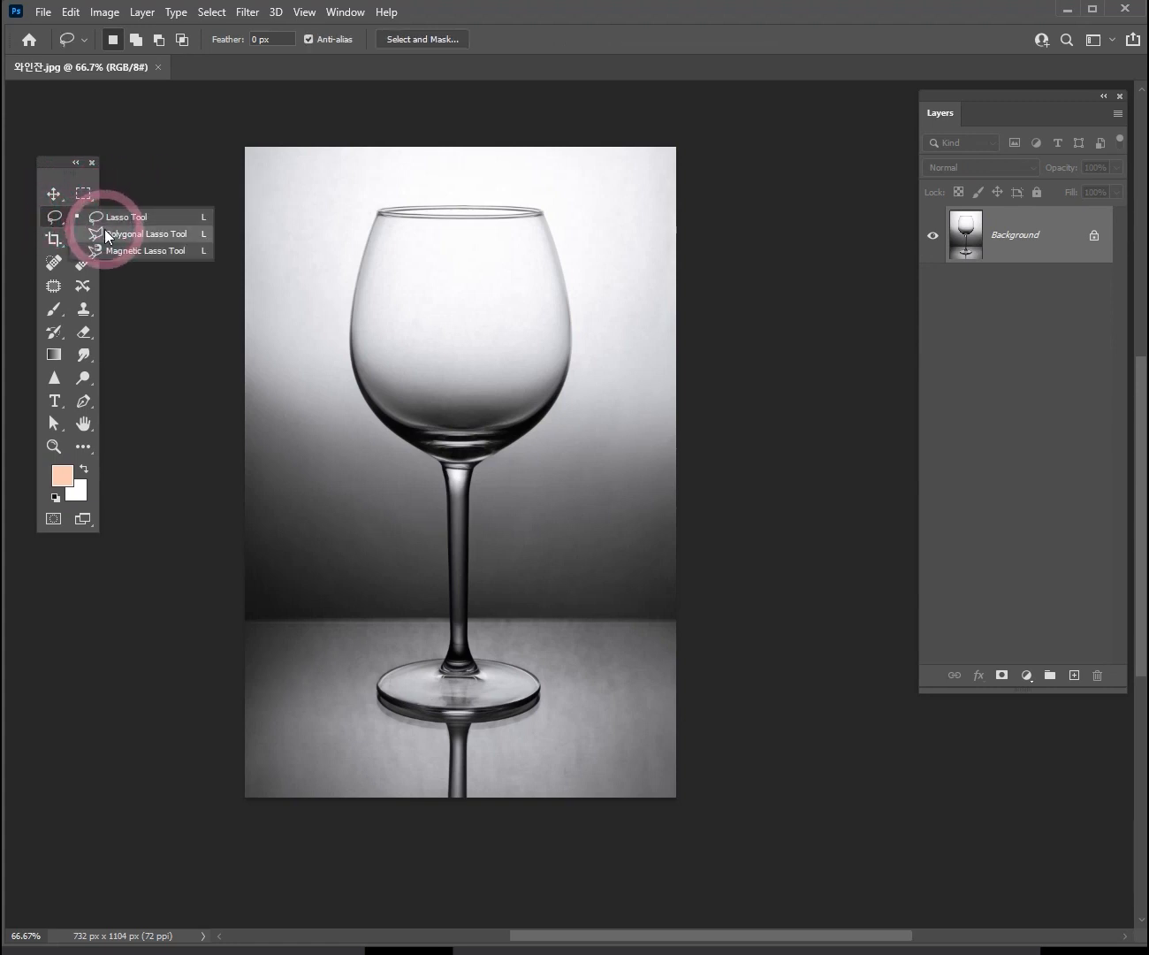
pyautogui.click(110, 218)
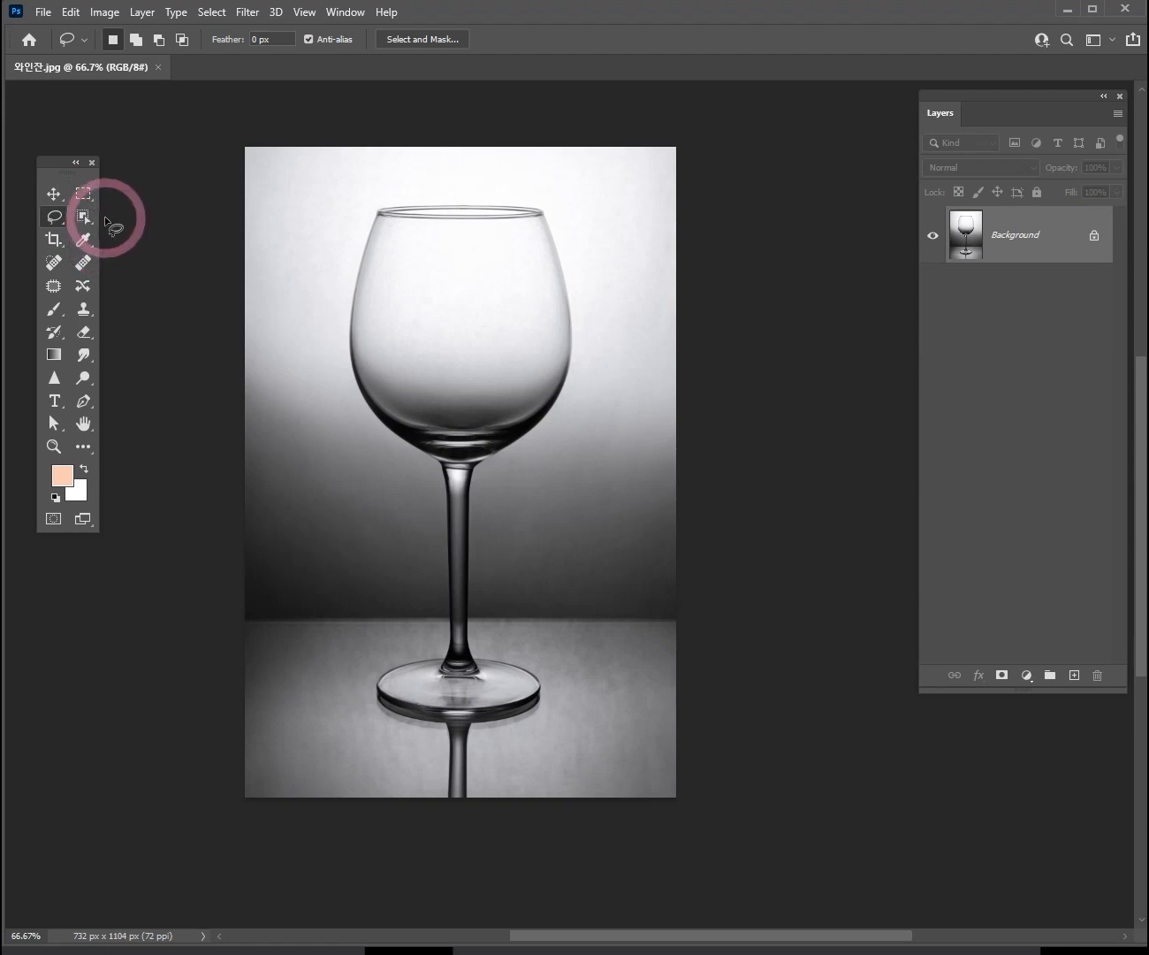
pyautogui.click(84, 216)
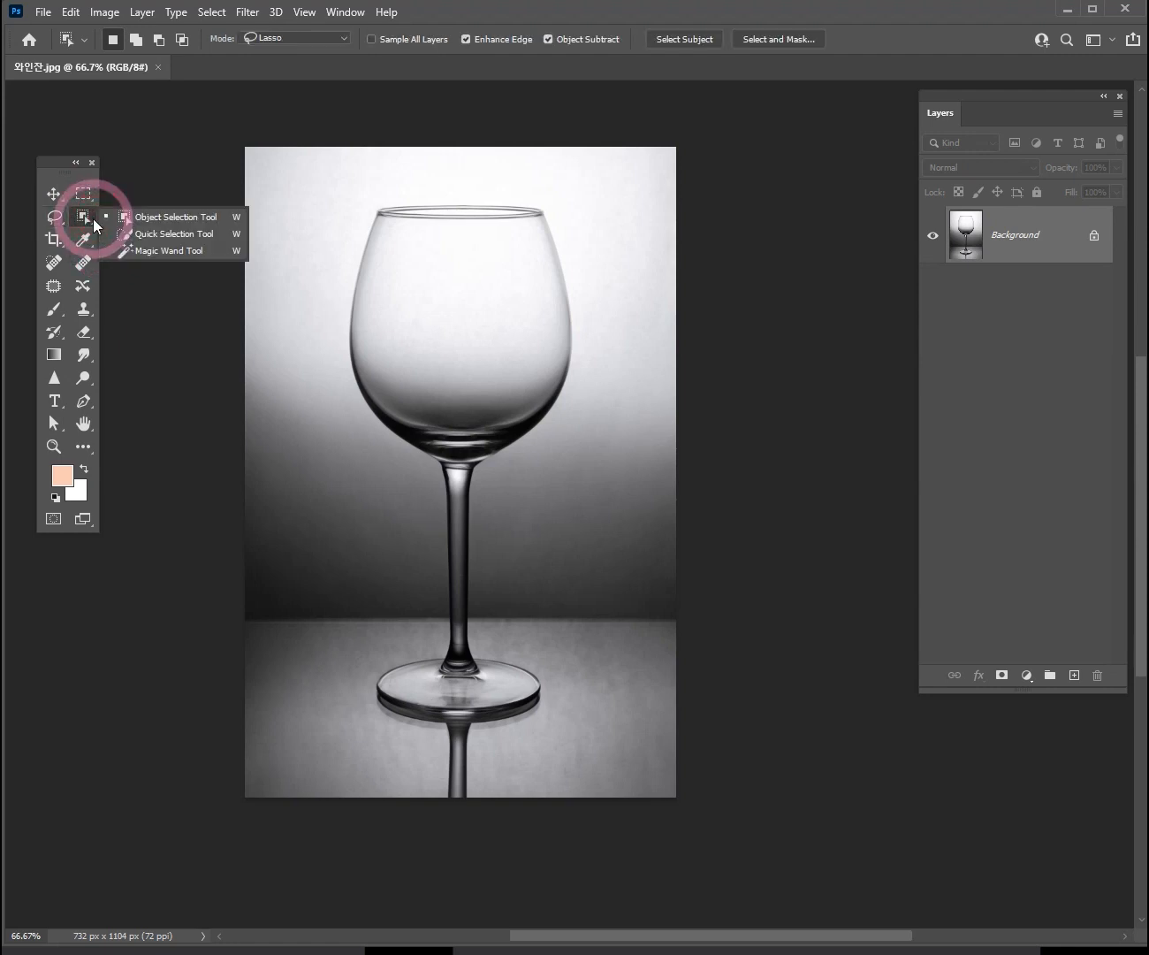
pyautogui.click(157, 225)
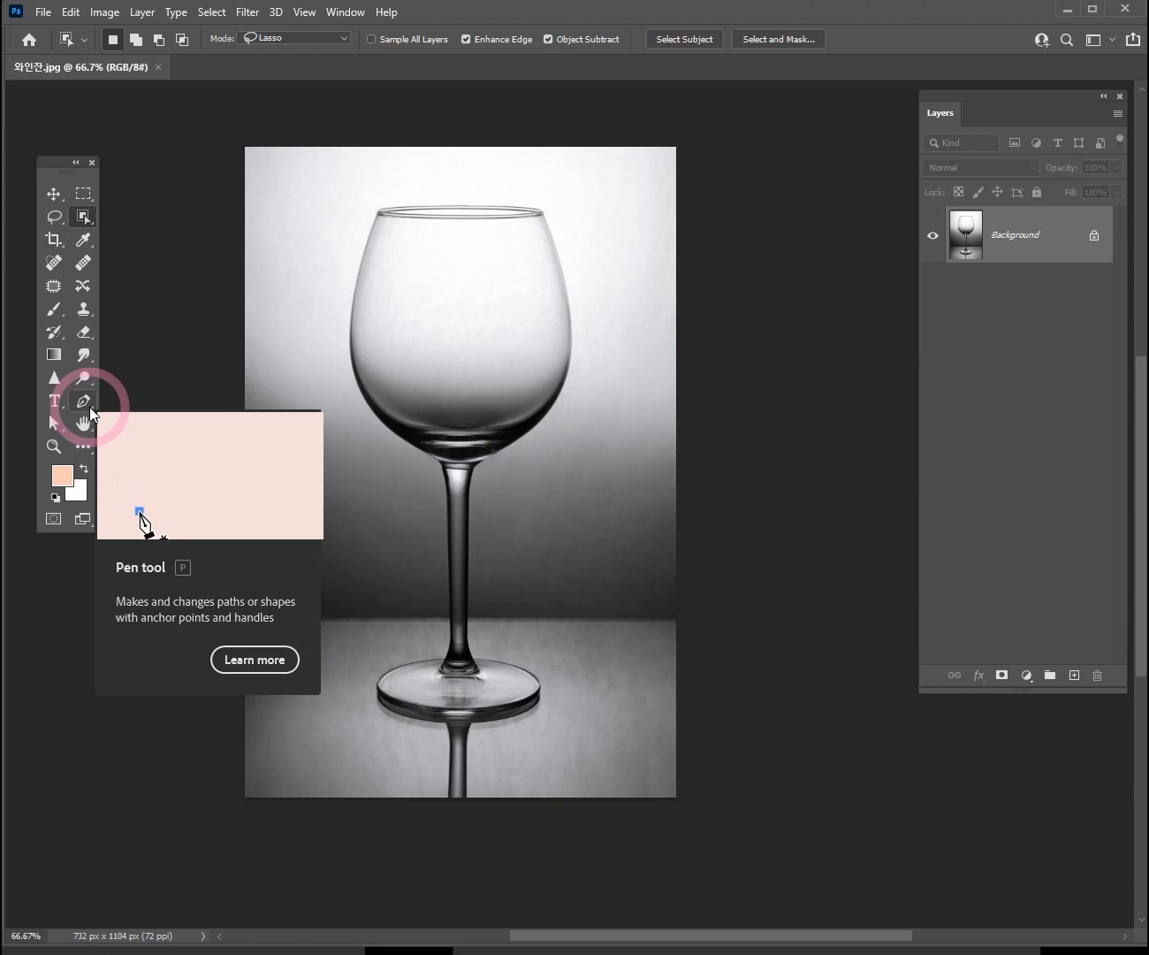
# Step: Draw a rough trial selection around the bowl and the background beside the stem with the Lasso tool, and deselect it
pyautogui.click(59, 218)
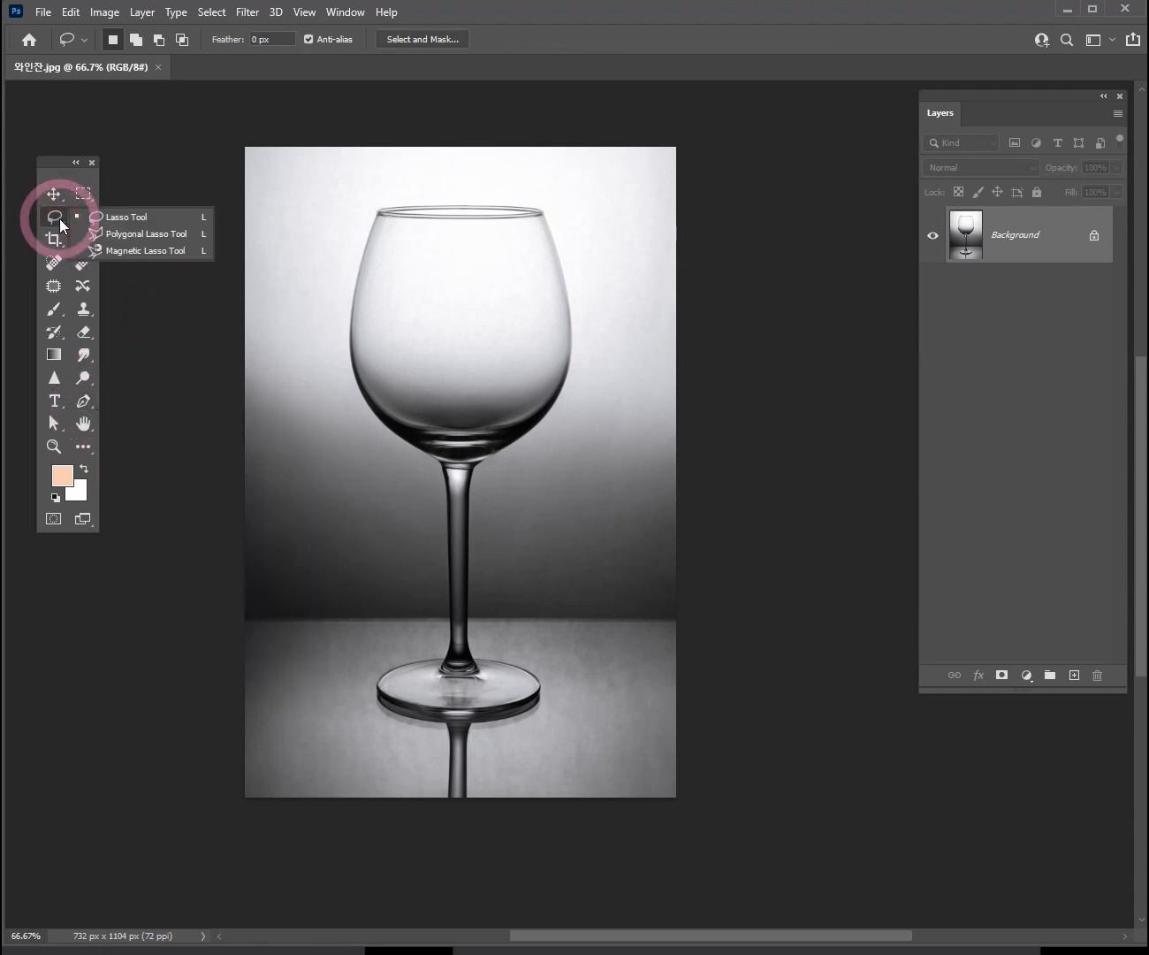
pyautogui.click(125, 220)
pyautogui.moveTo(432, 189)
pyautogui.mouseDown()
pyautogui.moveTo(343, 247)
pyautogui.moveTo(314, 432)
pyautogui.moveTo(462, 473)
pyautogui.moveTo(644, 409)
pyautogui.moveTo(560, 573)
pyautogui.moveTo(474, 586)
pyautogui.moveTo(606, 620)
pyautogui.moveTo(648, 470)
pyautogui.moveTo(667, 324)
pyautogui.moveTo(573, 213)
pyautogui.moveTo(455, 197)
pyautogui.mouseUp()
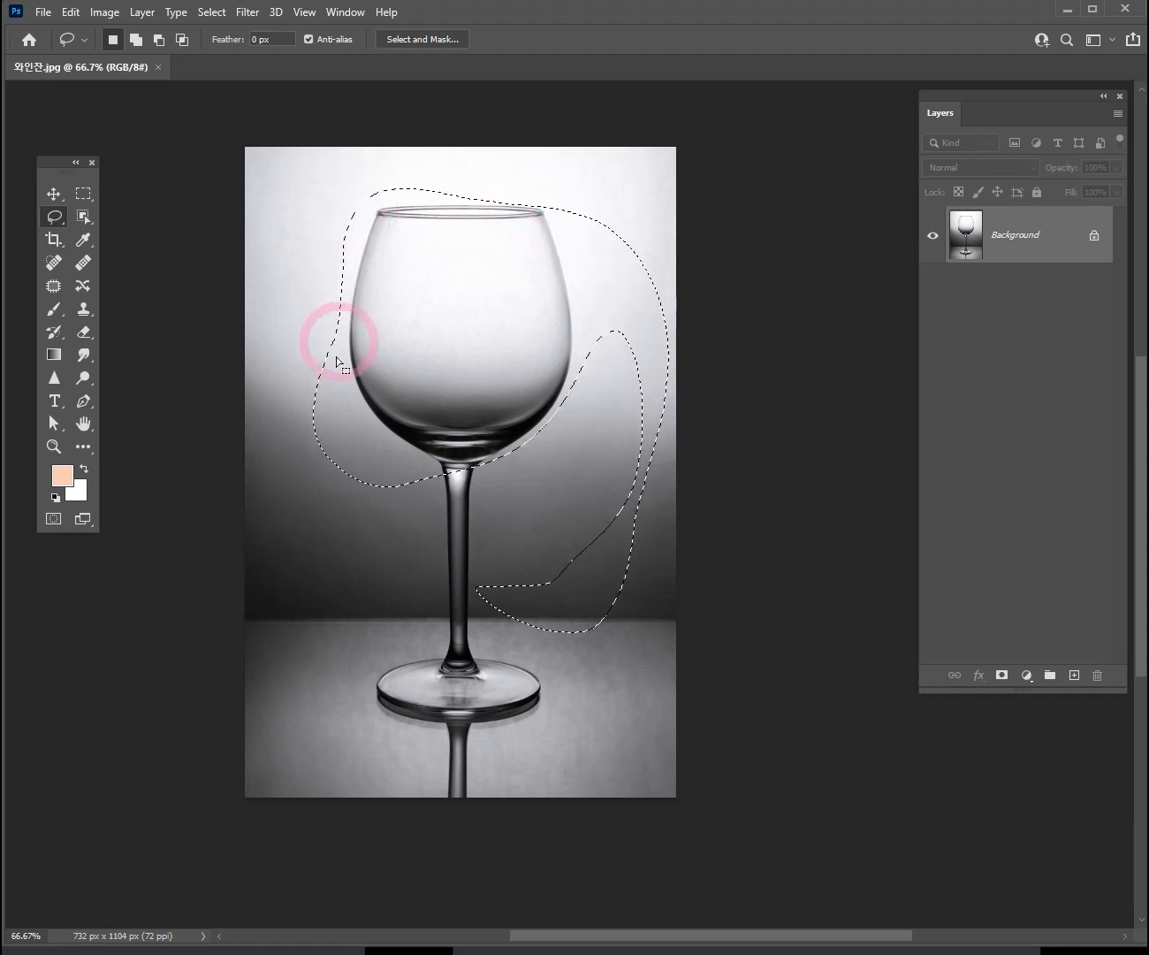
pyautogui.moveTo(537, 557)
pyautogui.mouseDown()
pyautogui.moveTo(521, 597)
pyautogui.moveTo(545, 586)
pyautogui.mouseUp()
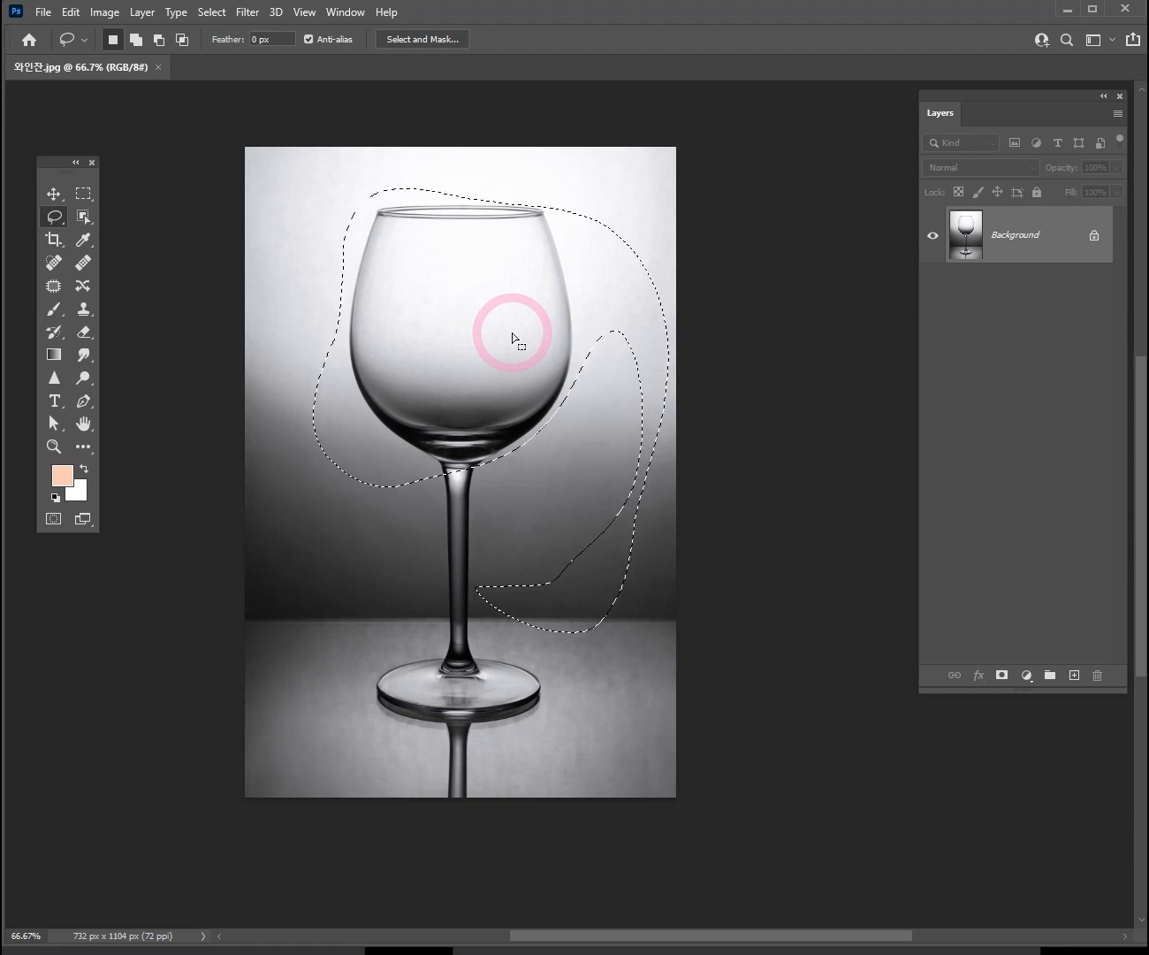
pyautogui.press('ctrl')
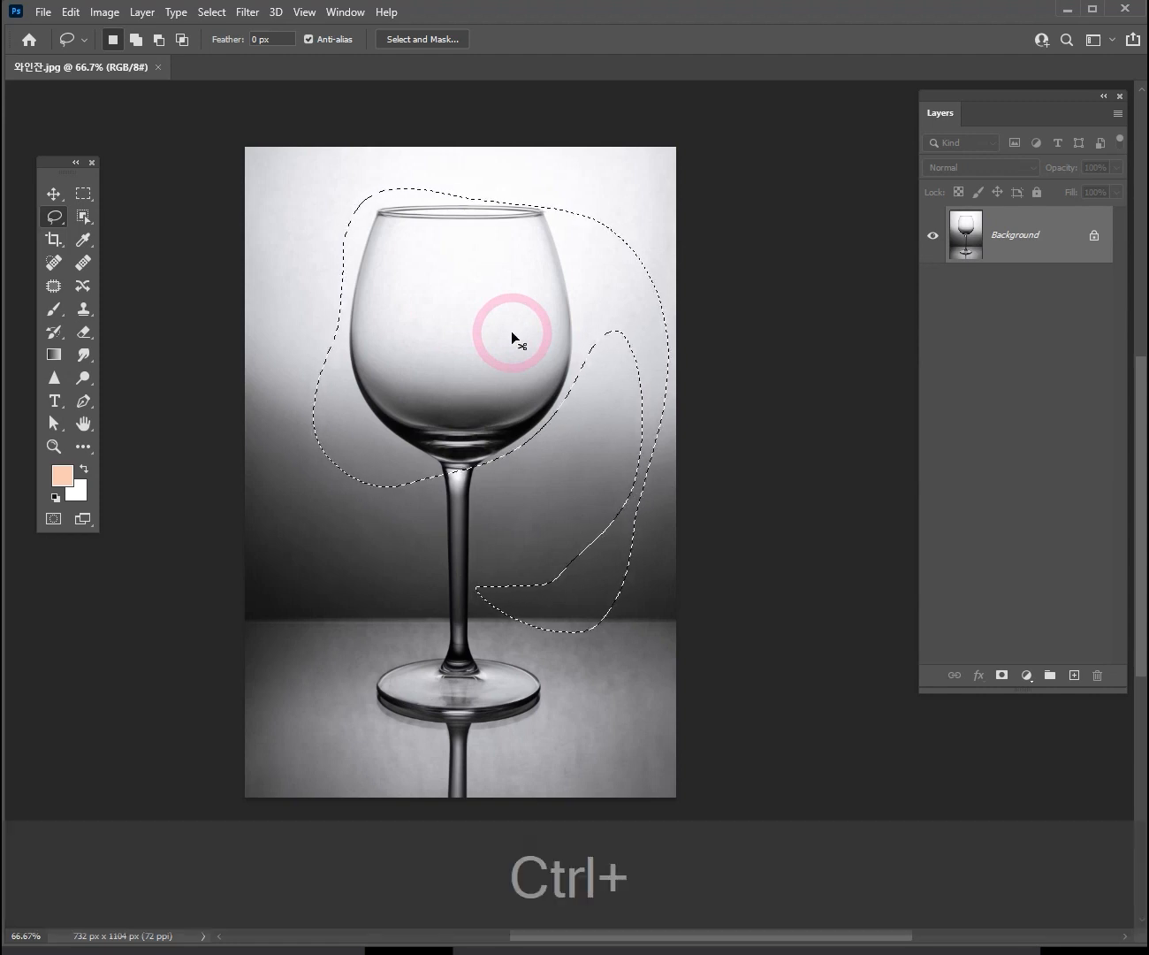
pyautogui.hotkey('ctrl', 'd')
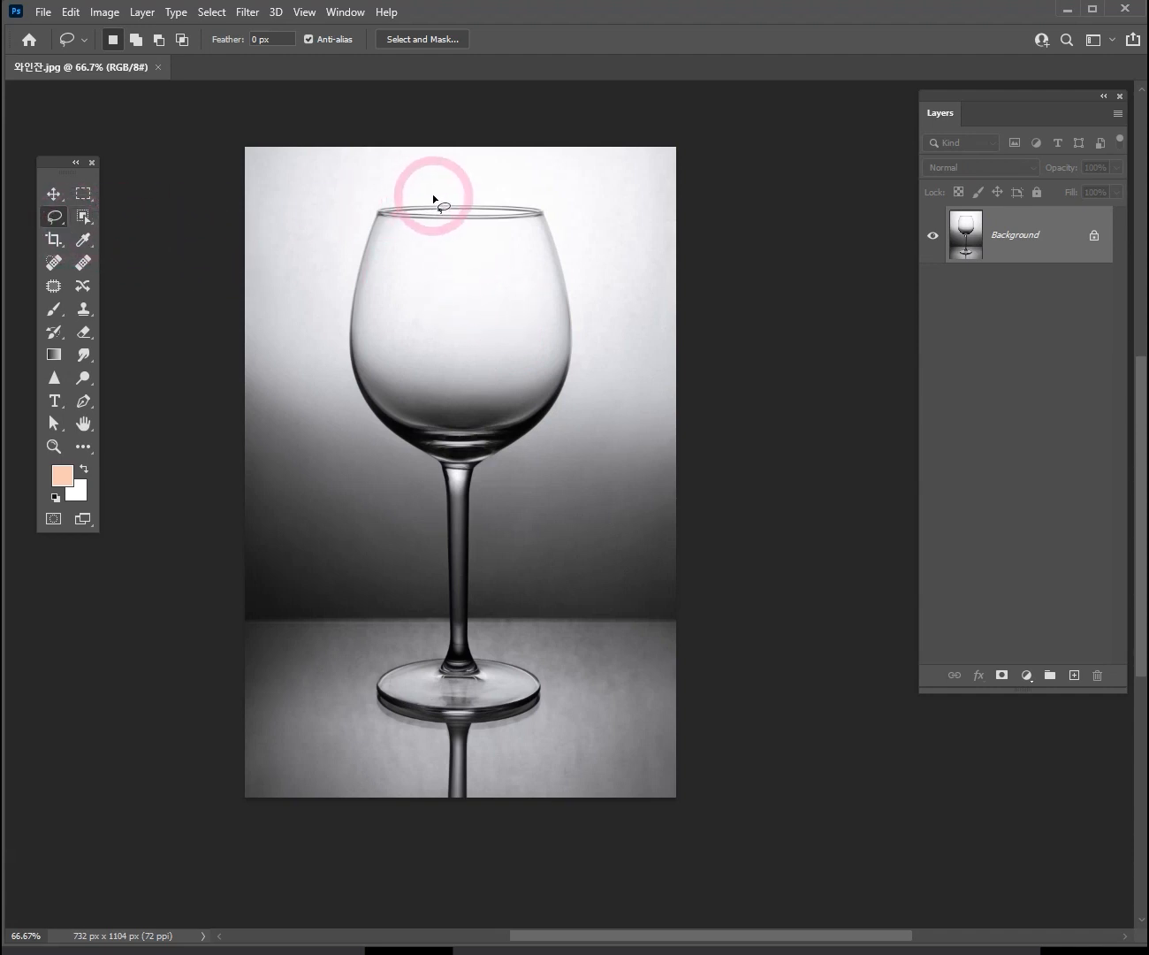
# Step: Draw a loose Lasso selection around the whole wine glass, including its stem, base and reflection
pyautogui.moveTo(431, 195)
pyautogui.mouseDown()
pyautogui.moveTo(366, 211)
pyautogui.moveTo(345, 305)
pyautogui.moveTo(329, 317)
pyautogui.moveTo(351, 411)
pyautogui.moveTo(429, 493)
pyautogui.moveTo(434, 586)
pyautogui.moveTo(422, 632)
pyautogui.moveTo(376, 665)
pyautogui.moveTo(367, 698)
pyautogui.mouseUp()
pyautogui.moveTo(417, 747)
pyautogui.mouseDown()
pyautogui.moveTo(433, 829)
pyautogui.moveTo(459, 842)
pyautogui.moveTo(501, 807)
pyautogui.moveTo(514, 759)
pyautogui.moveTo(488, 743)
pyautogui.moveTo(561, 712)
pyautogui.mouseUp()
pyautogui.moveTo(529, 649)
pyautogui.mouseDown()
pyautogui.moveTo(495, 620)
pyautogui.moveTo(493, 500)
pyautogui.moveTo(502, 472)
pyautogui.moveTo(575, 390)
pyautogui.moveTo(583, 307)
pyautogui.moveTo(556, 210)
pyautogui.moveTo(537, 189)
pyautogui.moveTo(450, 205)
pyautogui.mouseUp()
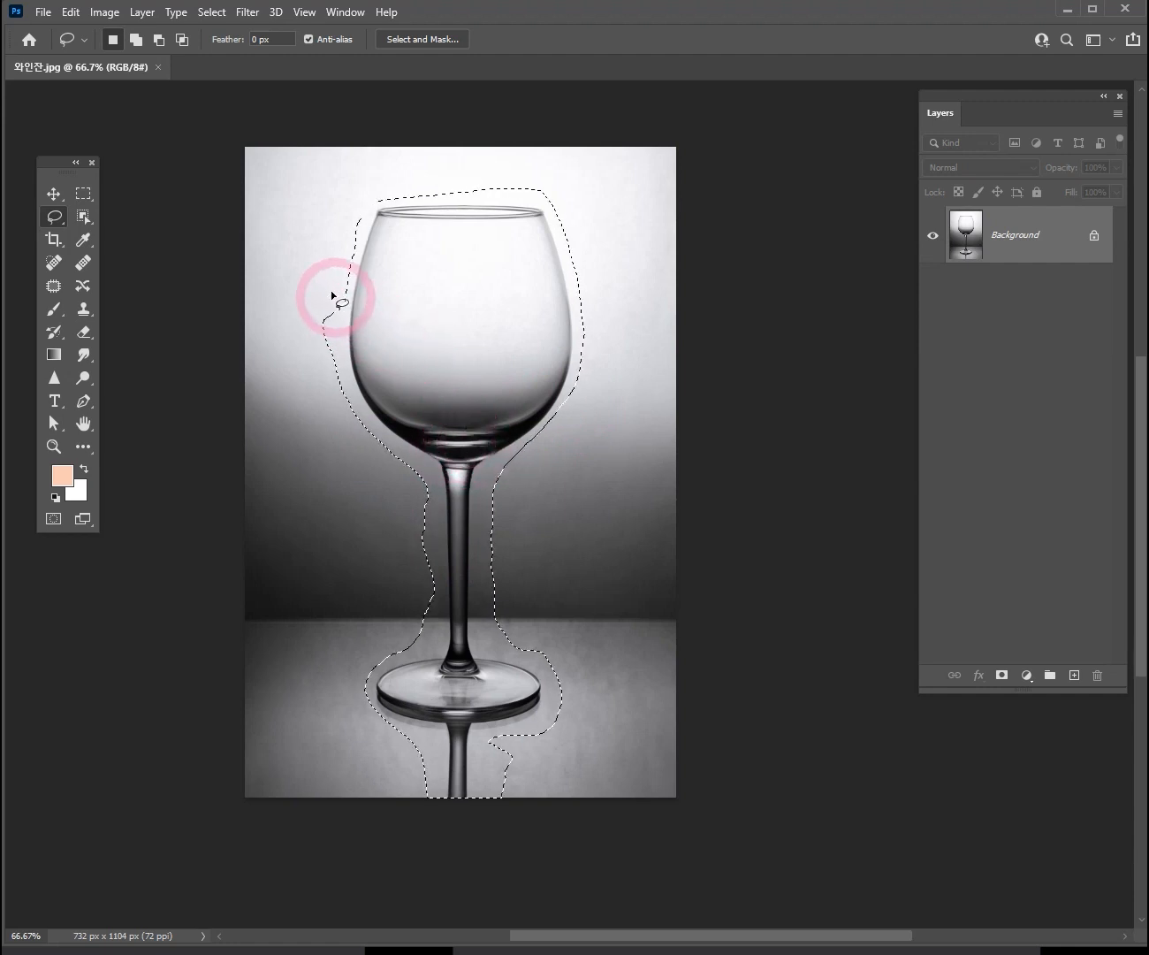
# Step: Add a freehand patch of background to the left of the bowl to the selection
pyautogui.press('shift')
pyautogui.moveTo(328, 265)
pyautogui.mouseDown()
pyautogui.moveTo(336, 321)
pyautogui.moveTo(315, 377)
pyautogui.moveTo(303, 275)
pyautogui.moveTo(339, 285)
pyautogui.mouseUp()
pyautogui.moveTo(311, 227)
pyautogui.mouseDown()
pyautogui.moveTo(329, 312)
pyautogui.moveTo(291, 307)
pyautogui.moveTo(281, 233)
pyautogui.mouseUp()
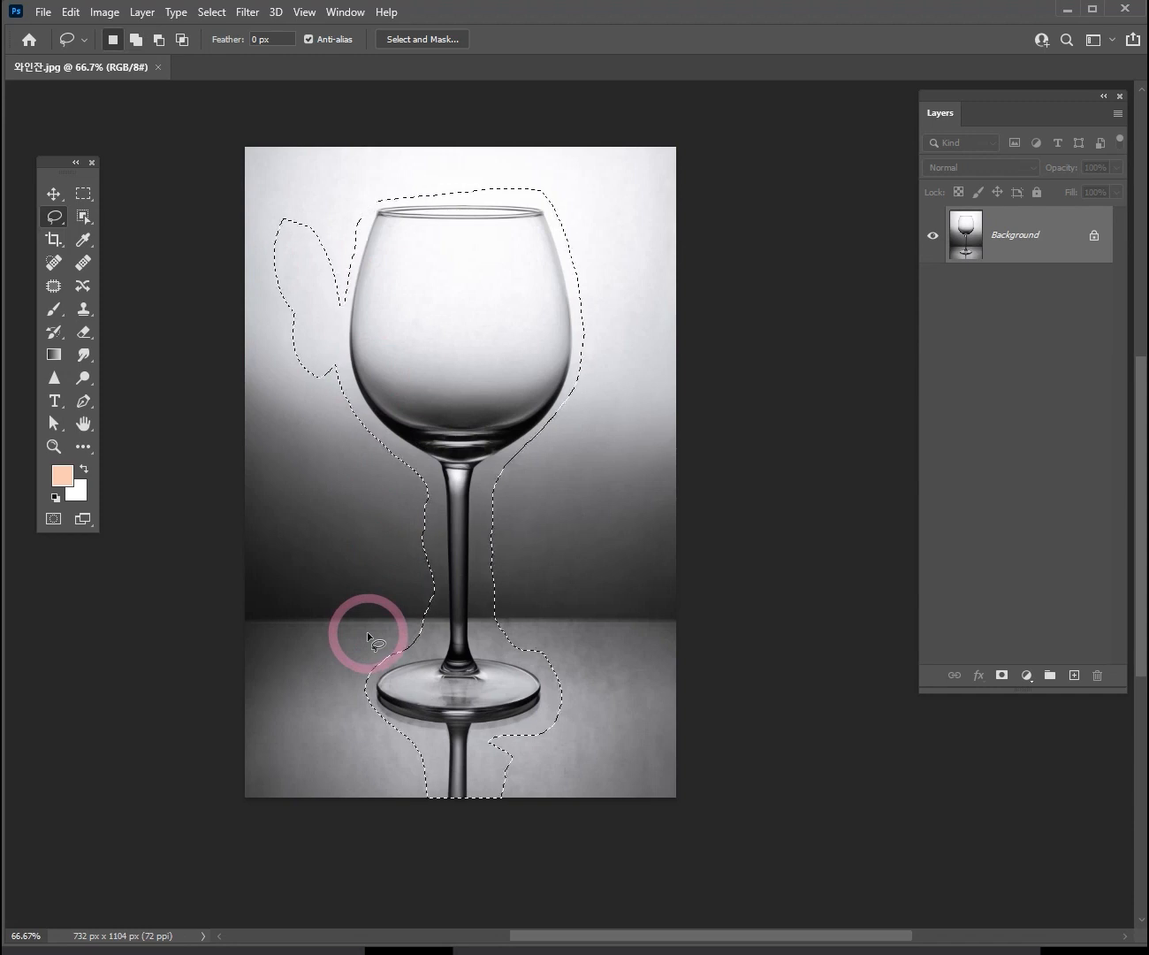
# Step: Subtract the extra background patch beside the bowl and the excess along the left of the stem from the selection
pyautogui.press('alt')
pyautogui.moveTo(276, 215)
pyautogui.mouseDown()
pyautogui.moveTo(260, 325)
pyautogui.moveTo(277, 376)
pyautogui.moveTo(301, 401)
pyautogui.moveTo(332, 405)
pyautogui.moveTo(348, 255)
pyautogui.moveTo(320, 196)
pyautogui.moveTo(279, 184)
pyautogui.moveTo(274, 213)
pyautogui.mouseUp()
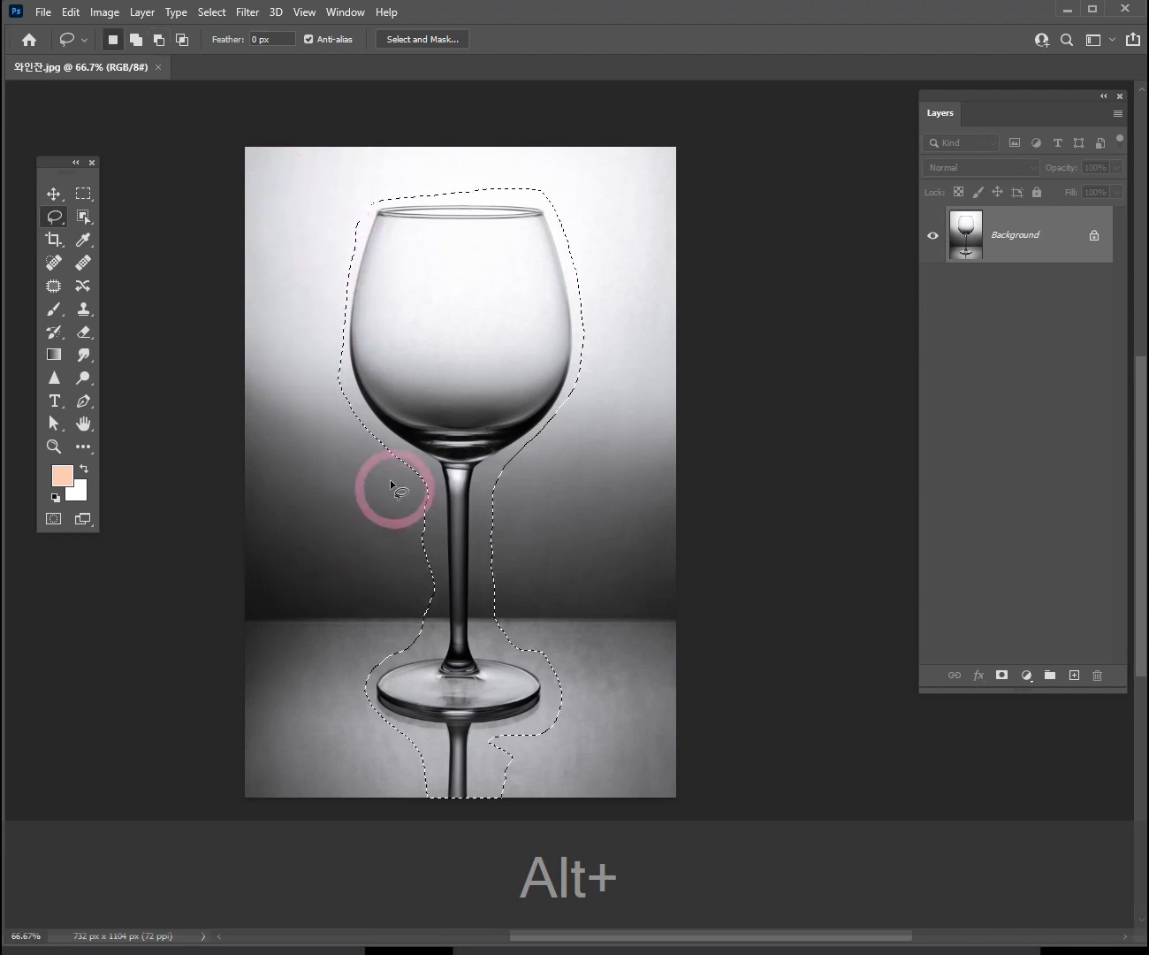
pyautogui.moveTo(364, 444)
pyautogui.mouseDown()
pyautogui.moveTo(423, 477)
pyautogui.moveTo(439, 622)
pyautogui.moveTo(374, 667)
pyautogui.moveTo(270, 661)
pyautogui.mouseUp()
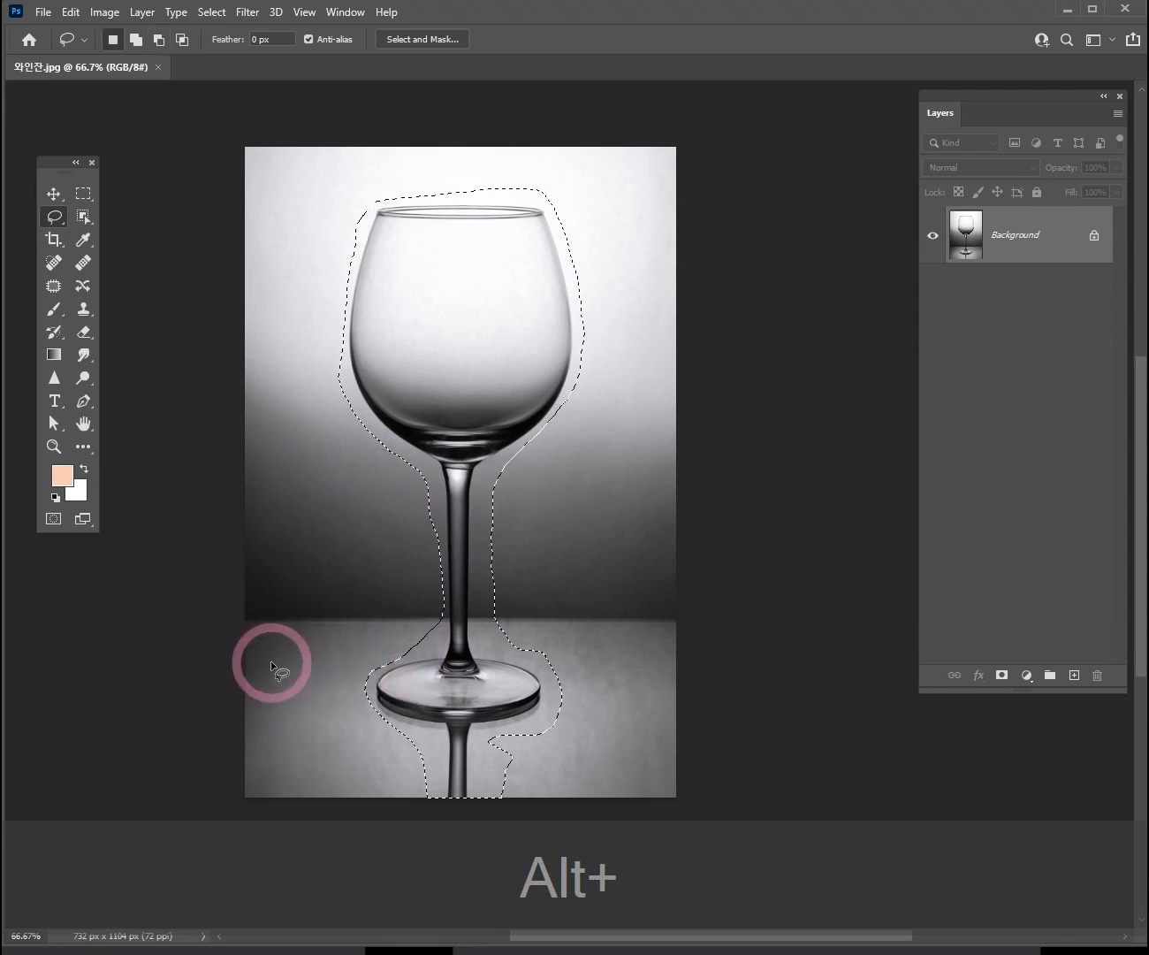
# Step: Subtract the excess background along the right of the stem, base and reflection from the selection
pyautogui.moveTo(509, 470)
pyautogui.mouseDown()
pyautogui.moveTo(488, 490)
pyautogui.moveTo(479, 606)
pyautogui.moveTo(549, 664)
pyautogui.moveTo(552, 739)
pyautogui.moveTo(551, 546)
pyautogui.moveTo(595, 536)
pyautogui.mouseUp()
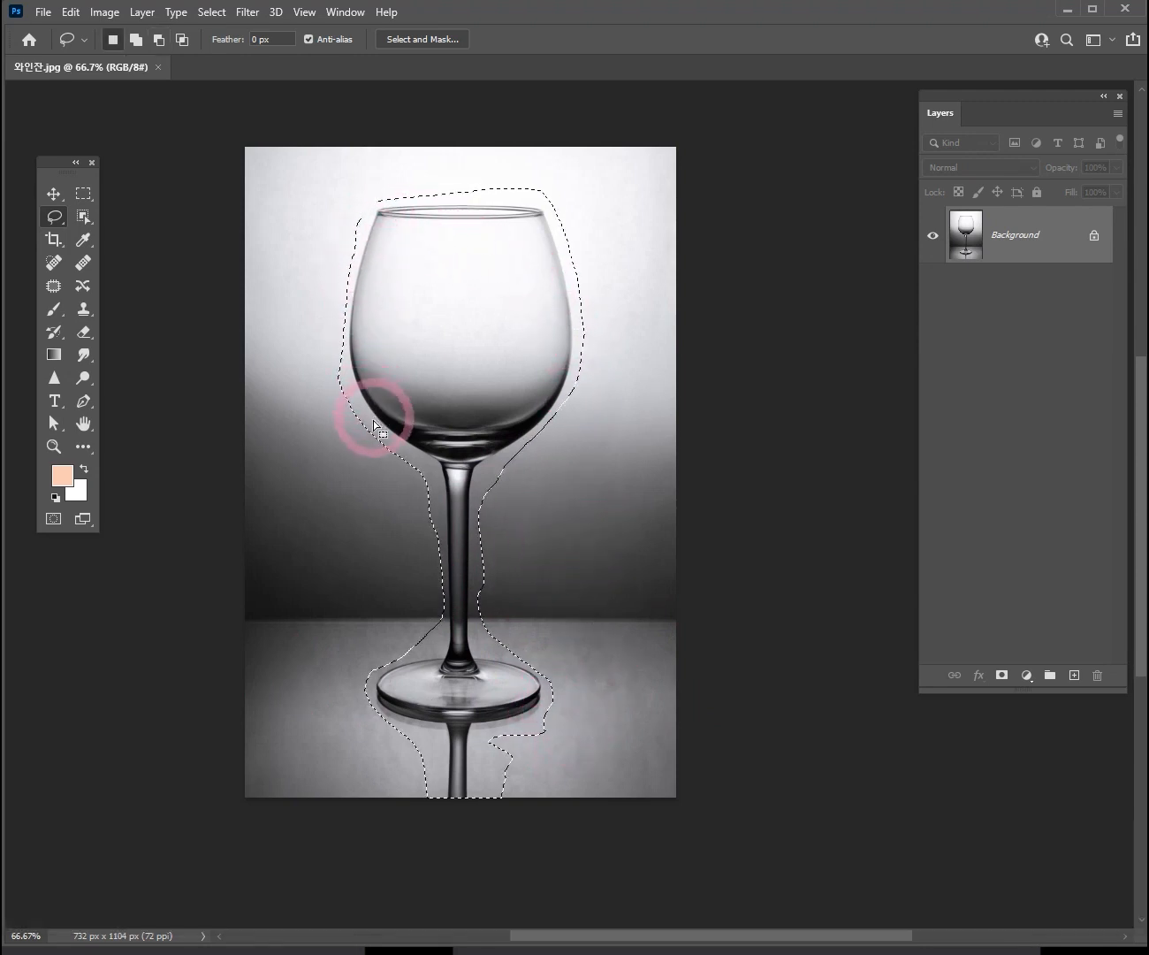
pyautogui.moveTo(455, 495)
pyautogui.mouseDown()
pyautogui.moveTo(448, 620)
pyautogui.moveTo(394, 669)
pyautogui.moveTo(441, 737)
pyautogui.moveTo(527, 752)
pyautogui.mouseUp()
pyautogui.press('alt')
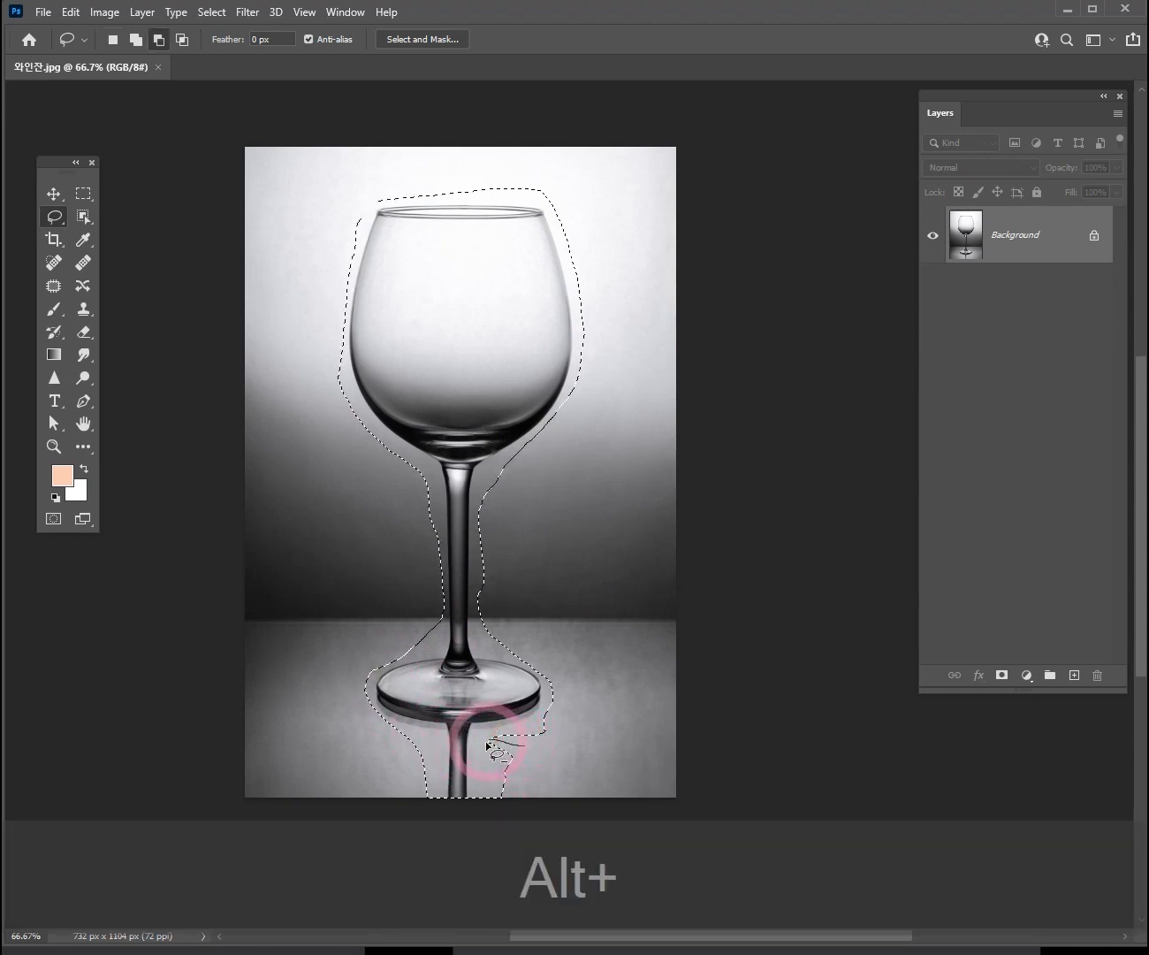
pyautogui.moveTo(546, 742); pyautogui.dragTo(750, 744)
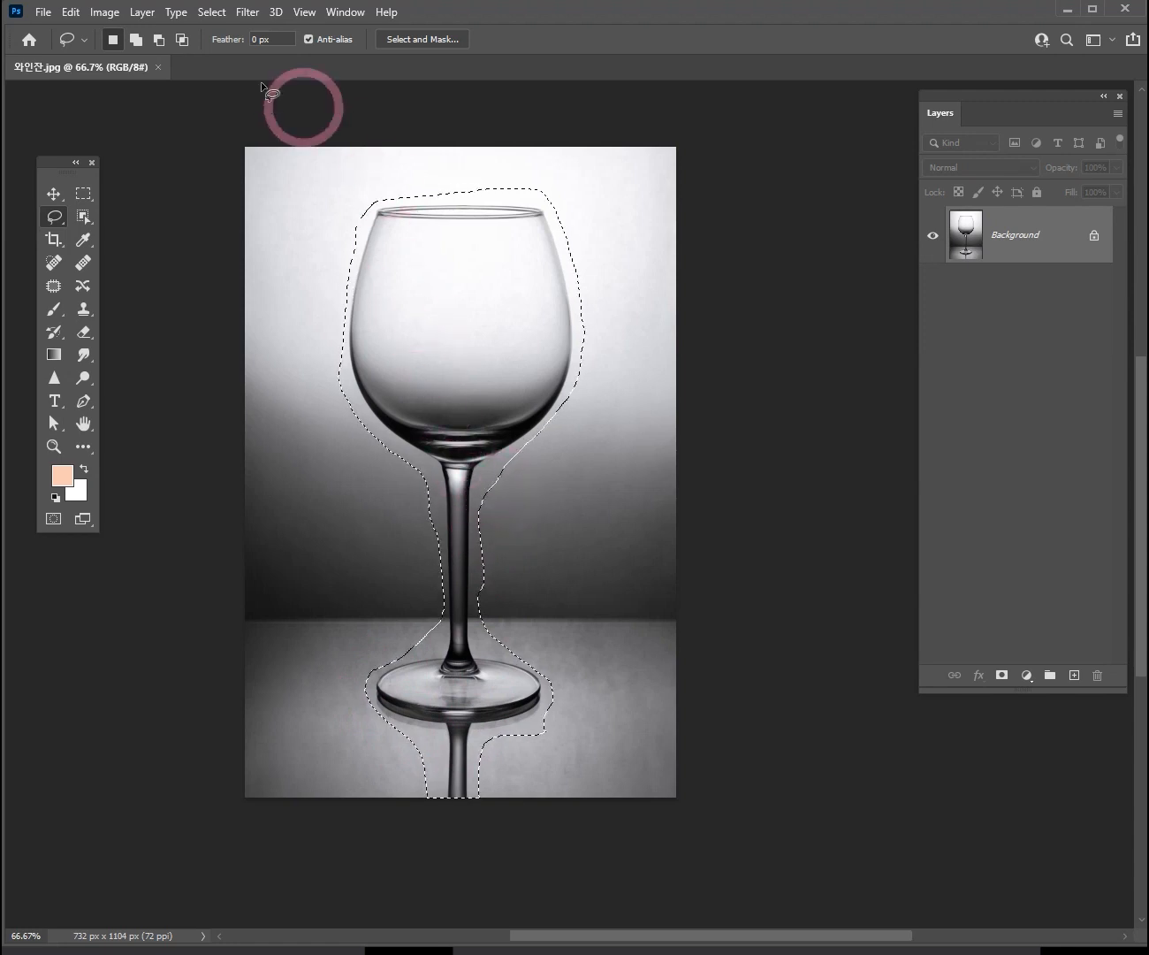
# Step: Remove the wine glass with a Content-Aware fill using Color Adaptation, Normal mode and 100% opacity, and clear the selection
pyautogui.click(70, 12)
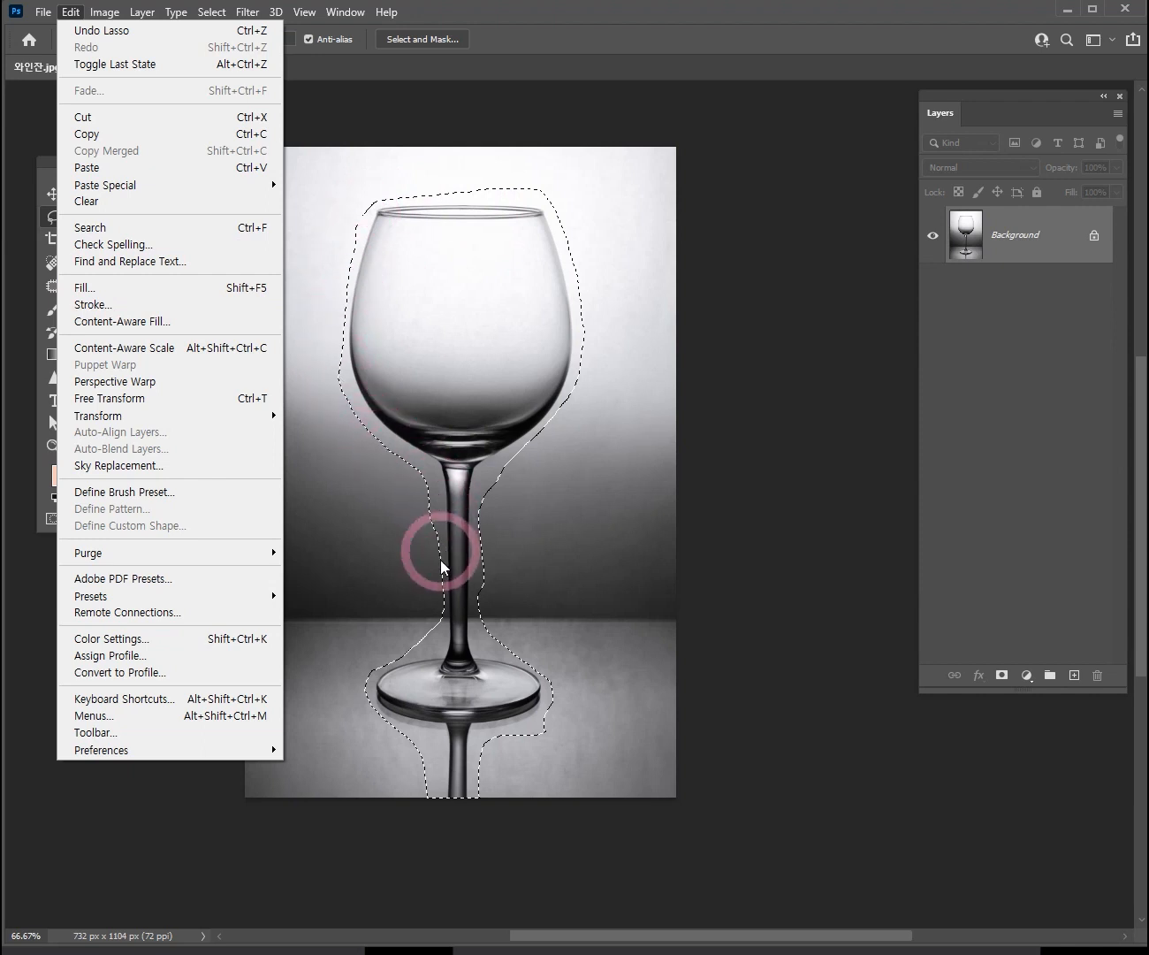
pyautogui.click(88, 287)
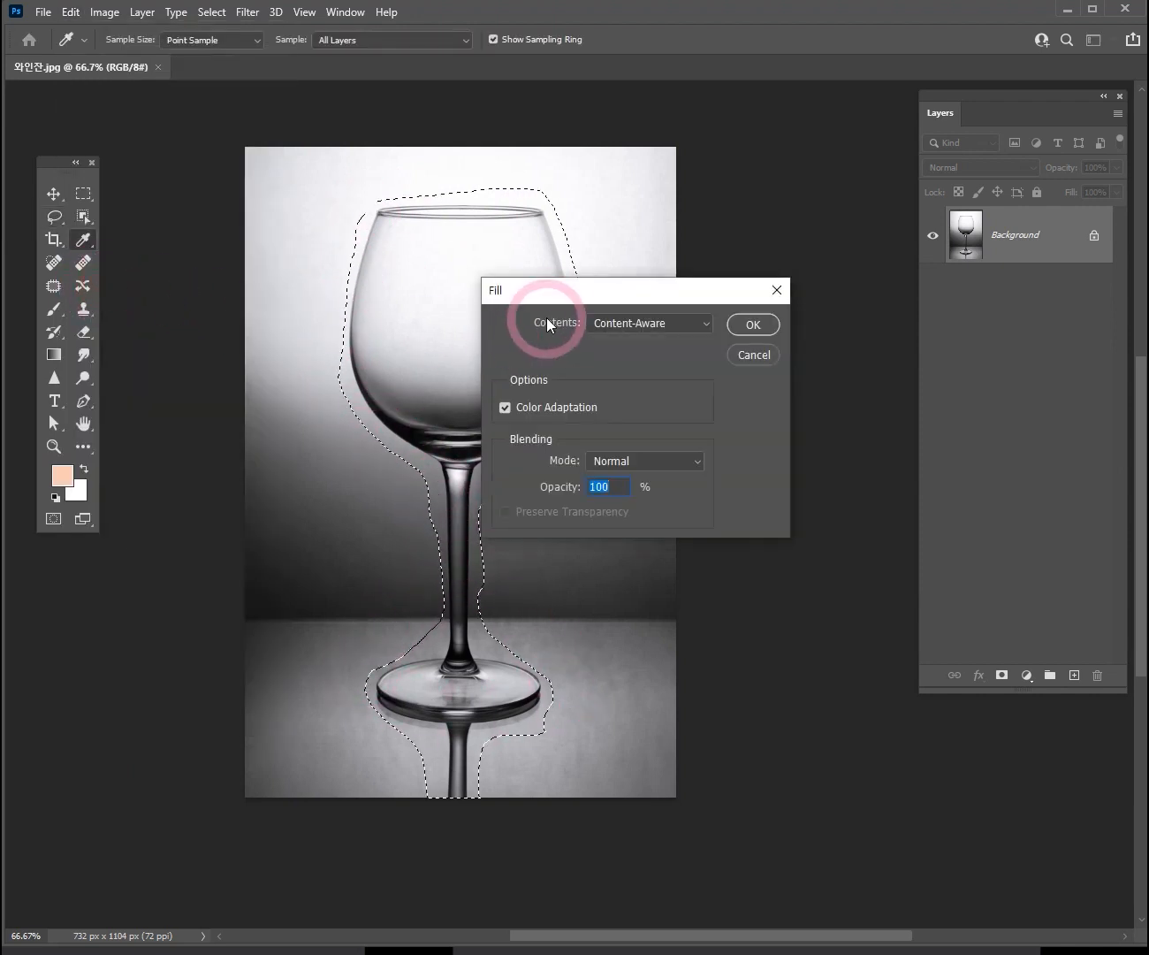
pyautogui.moveTo(569, 297); pyautogui.dragTo(701, 408)
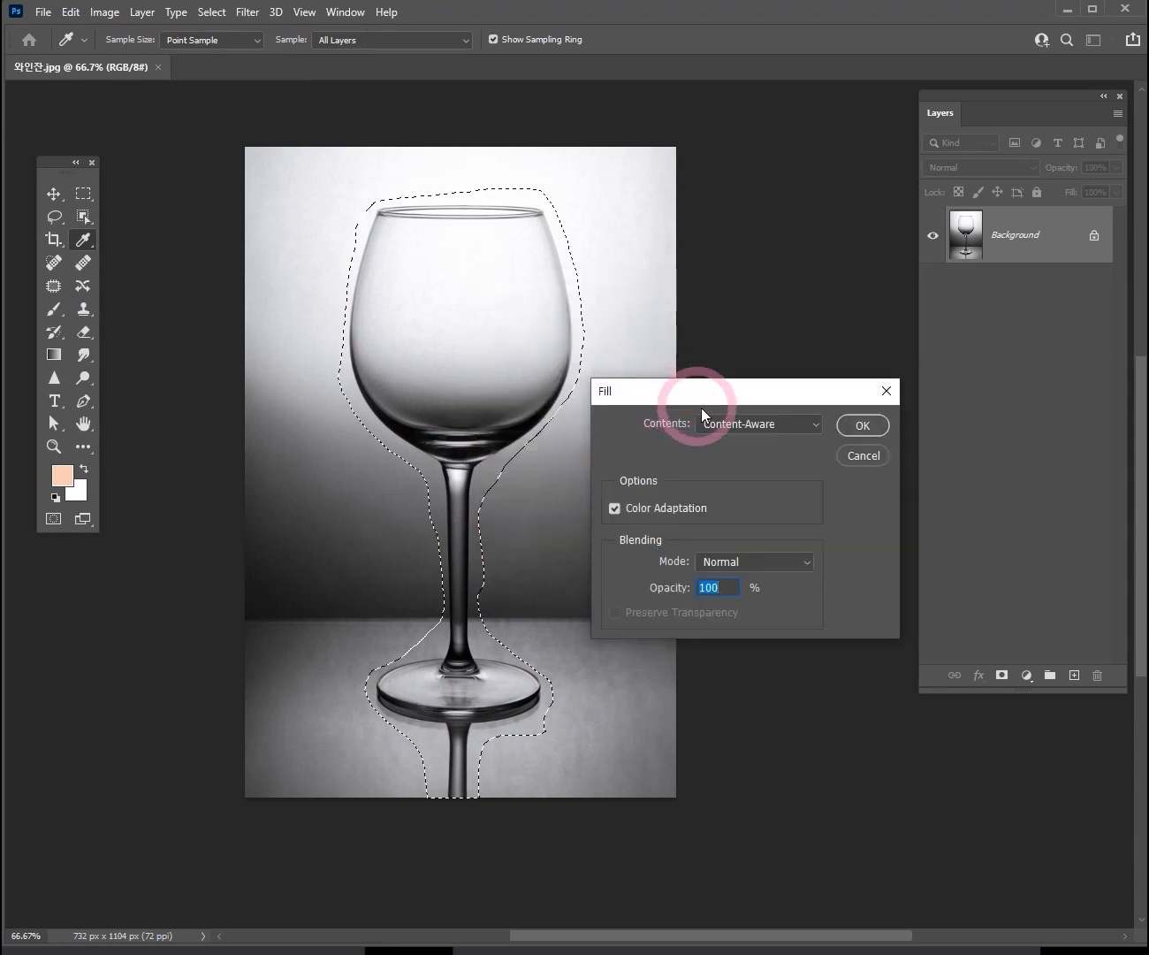
pyautogui.click(811, 424)
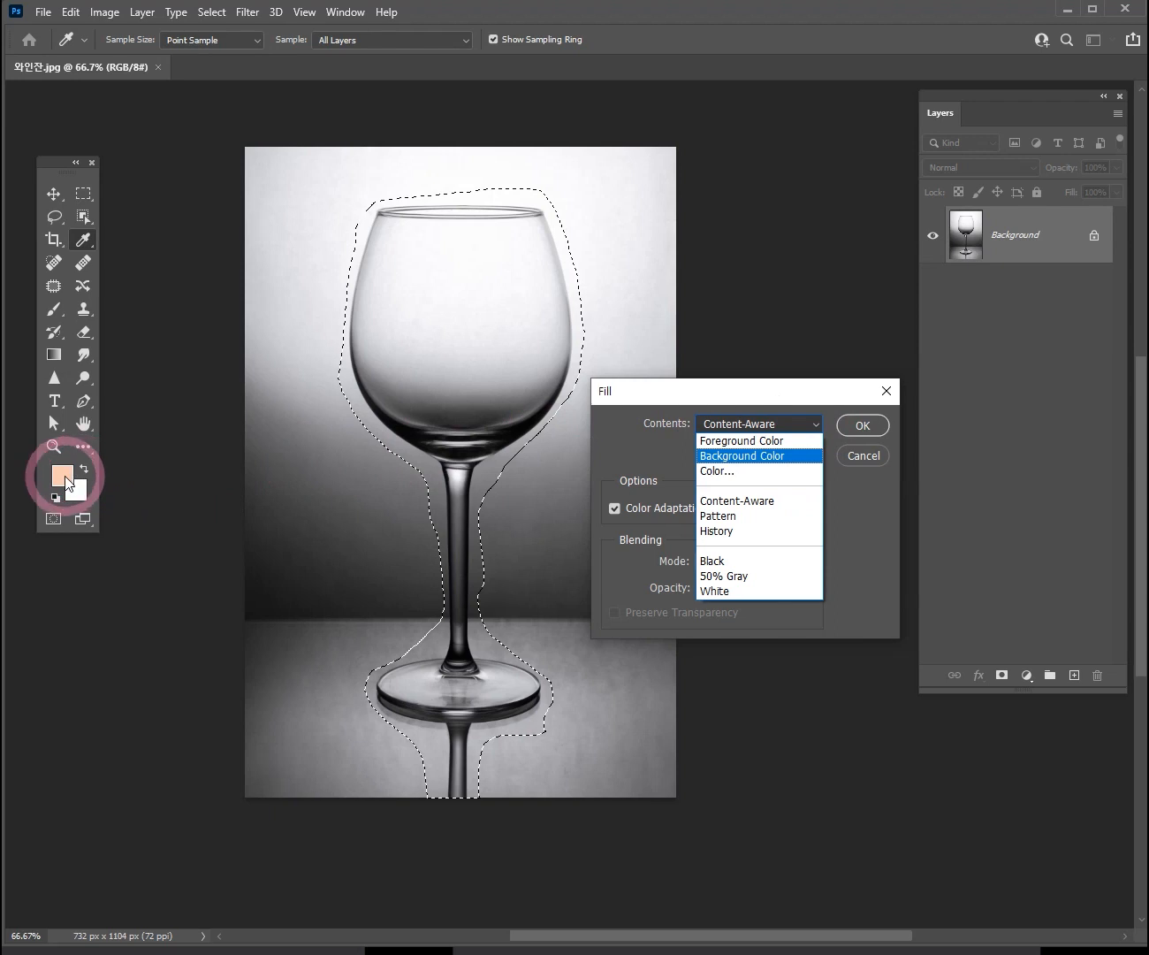
pyautogui.click(766, 501)
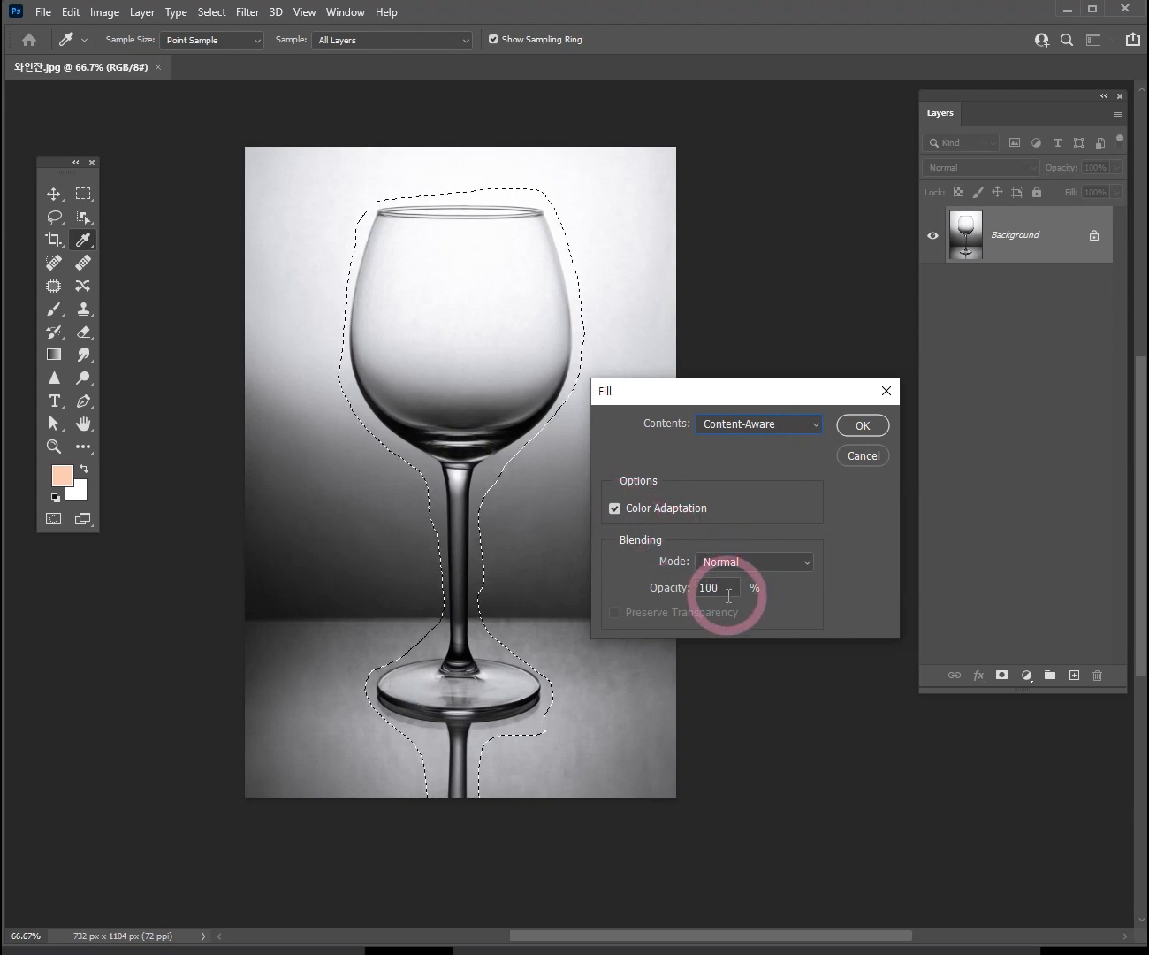
pyautogui.click(863, 425)
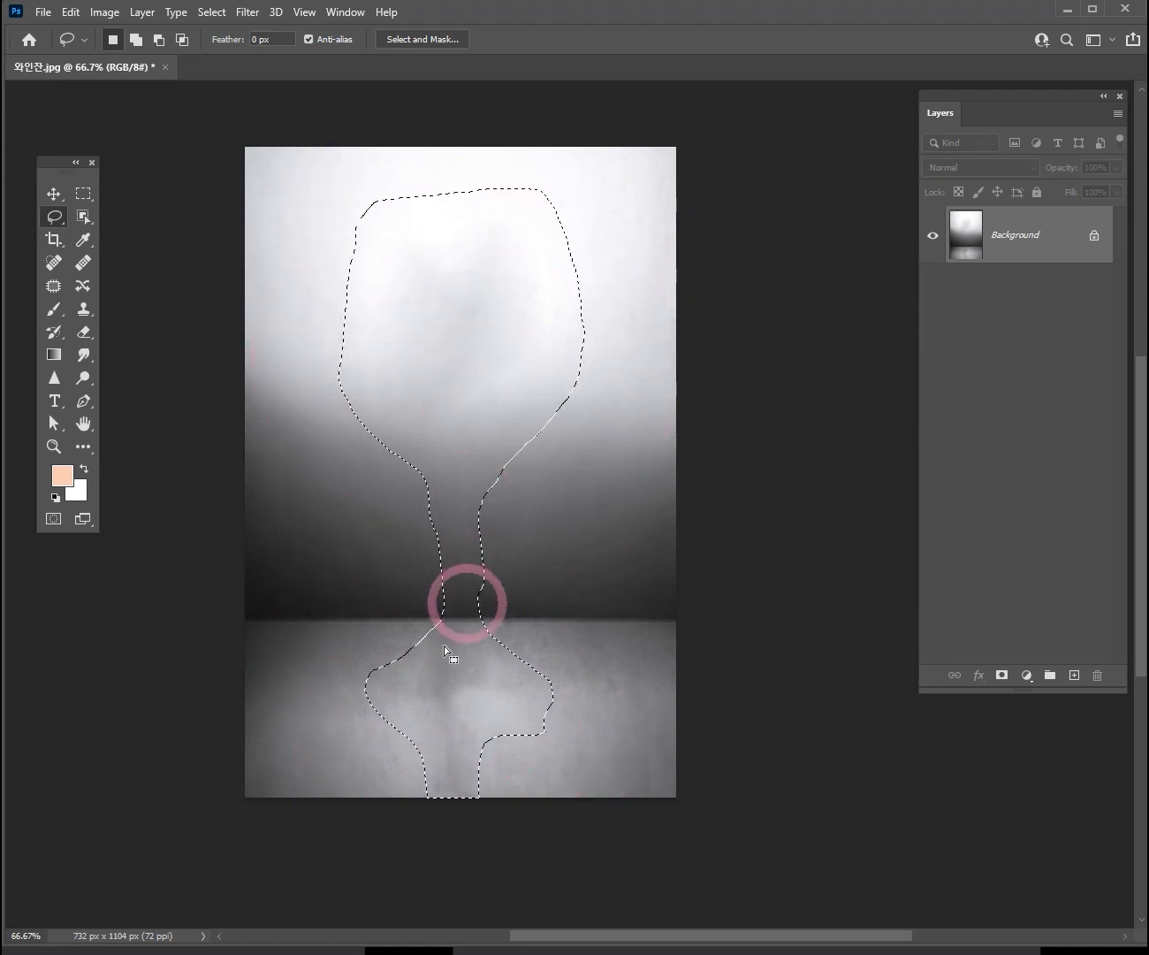
pyautogui.press('ctrl')
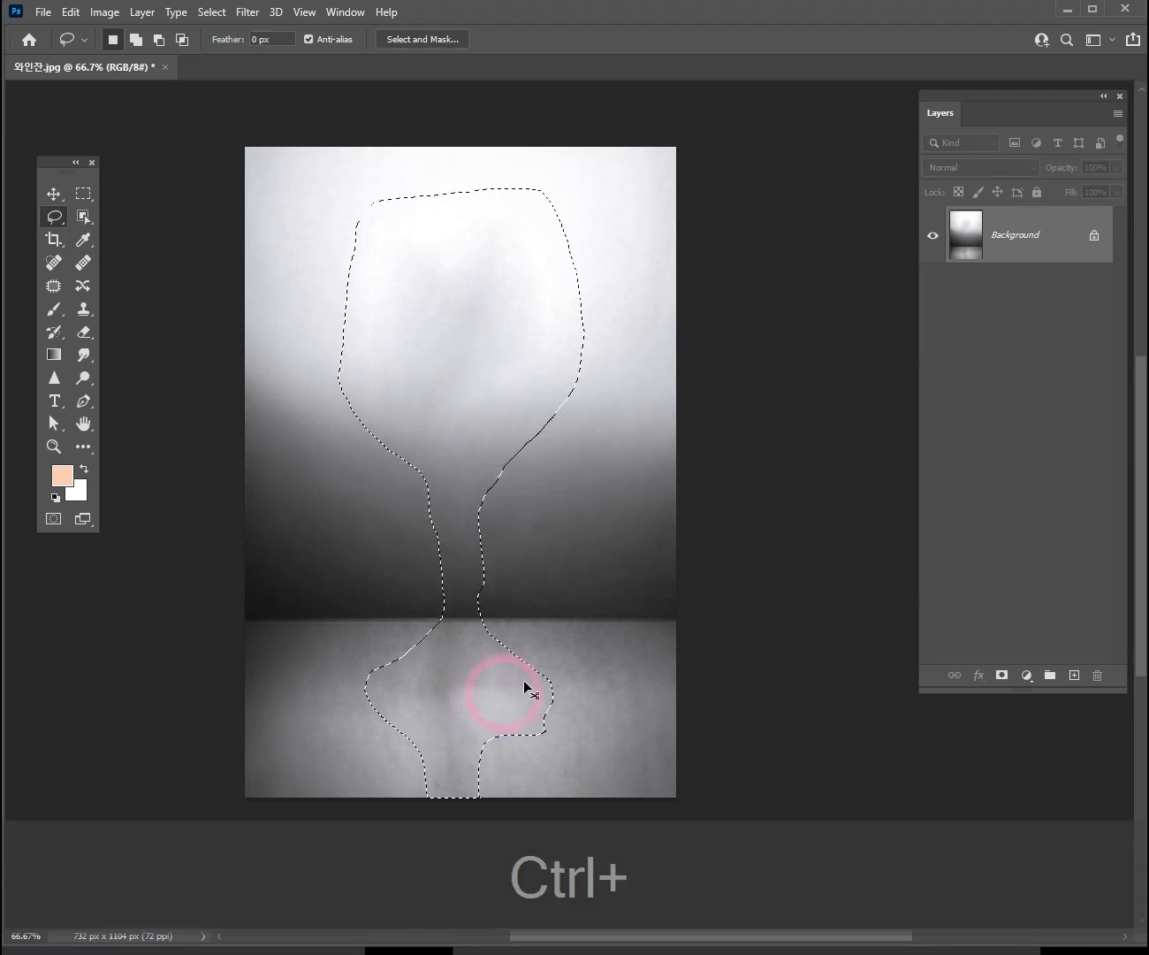
pyautogui.hotkey('ctrl', 'd')
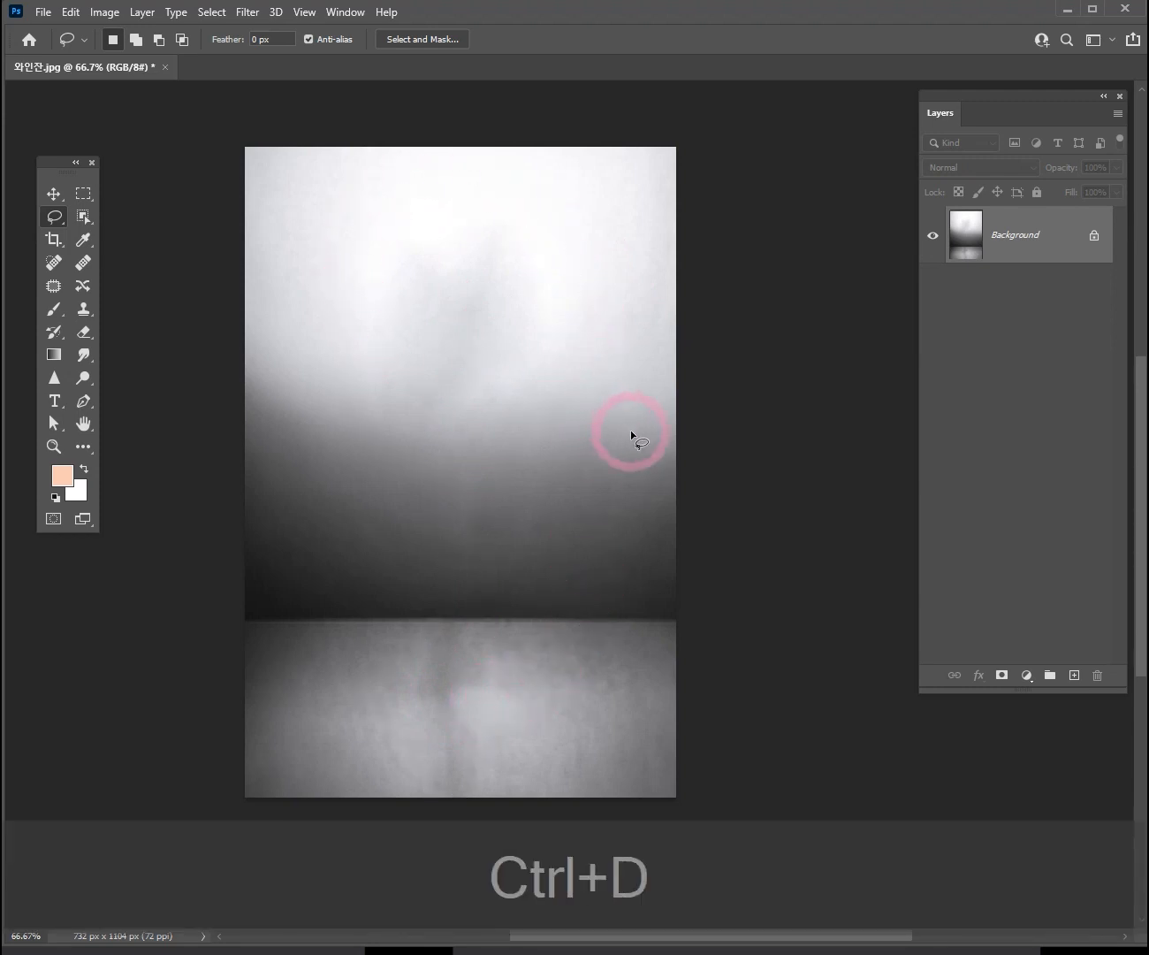
# Step: Inspect the filled area of the wine glass photo and close the photo without saving the changes
pyautogui.keyDown('ctrl'); pyautogui.keyDown('alt'); pyautogui.click(503, 470); pyautogui.keyUp('alt'); pyautogui.keyUp('ctrl')
pyautogui.keyDown('ctrl'); pyautogui.click(487, 492); pyautogui.keyUp('ctrl')
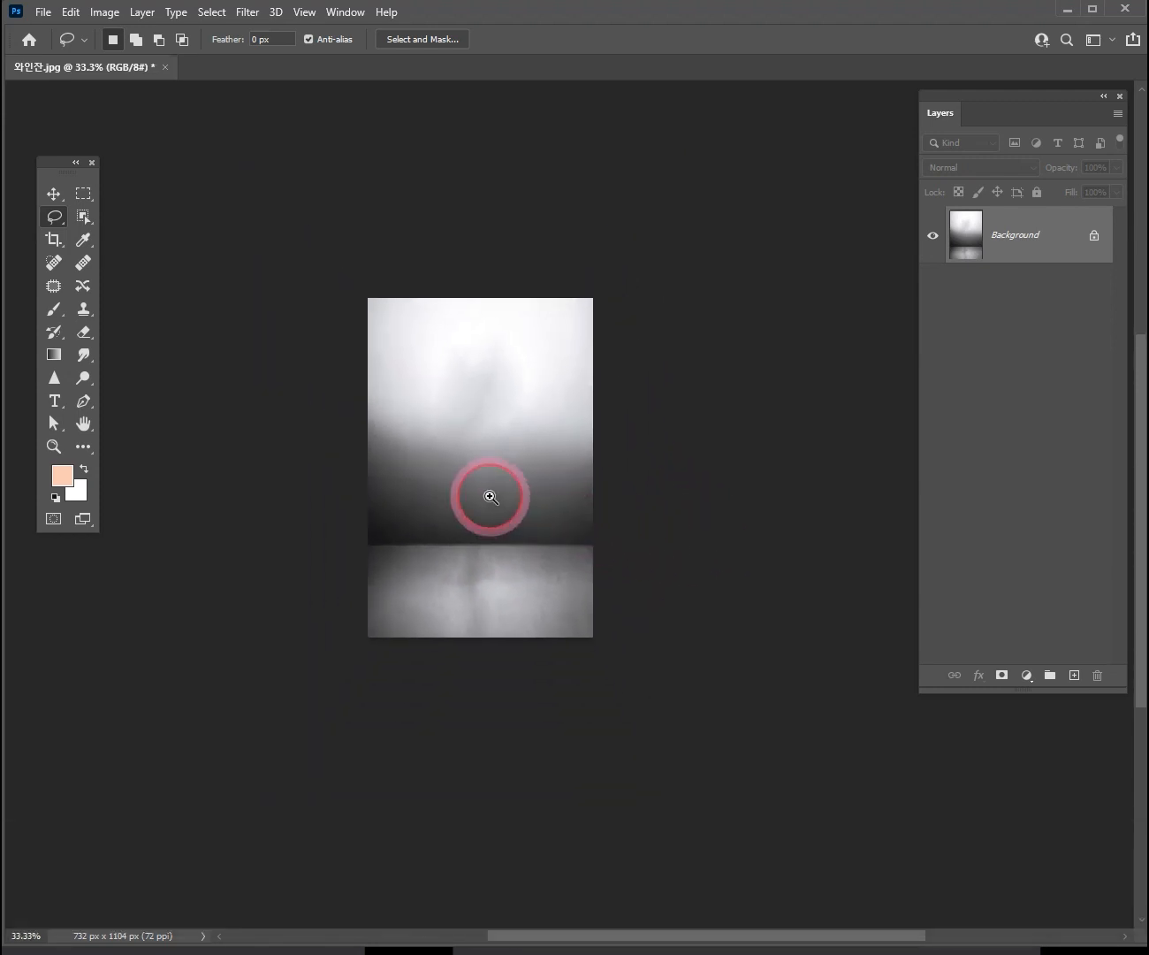
pyautogui.moveTo(491, 495); pyautogui.dragTo(585, 500)
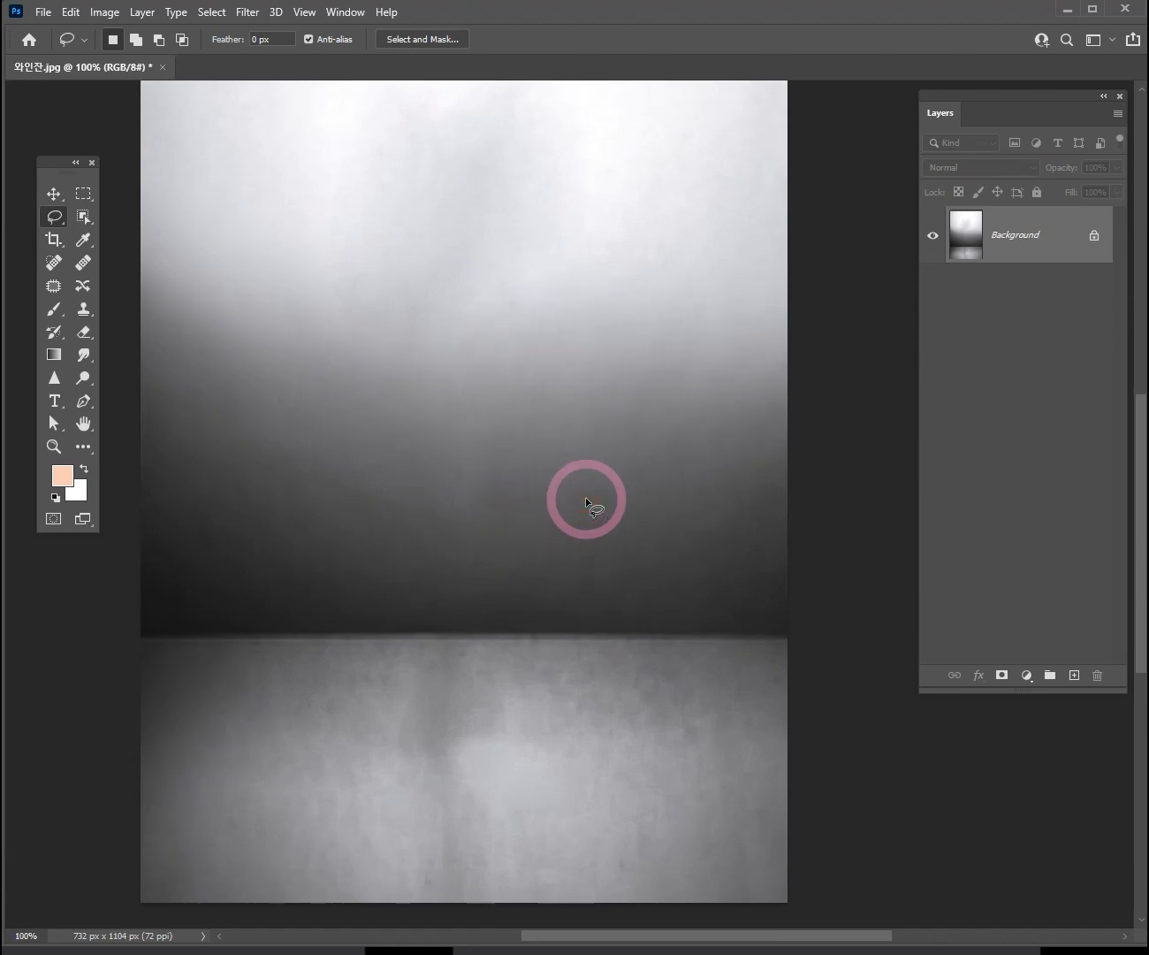
pyautogui.moveTo(523, 368); pyautogui.dragTo(548, 610)
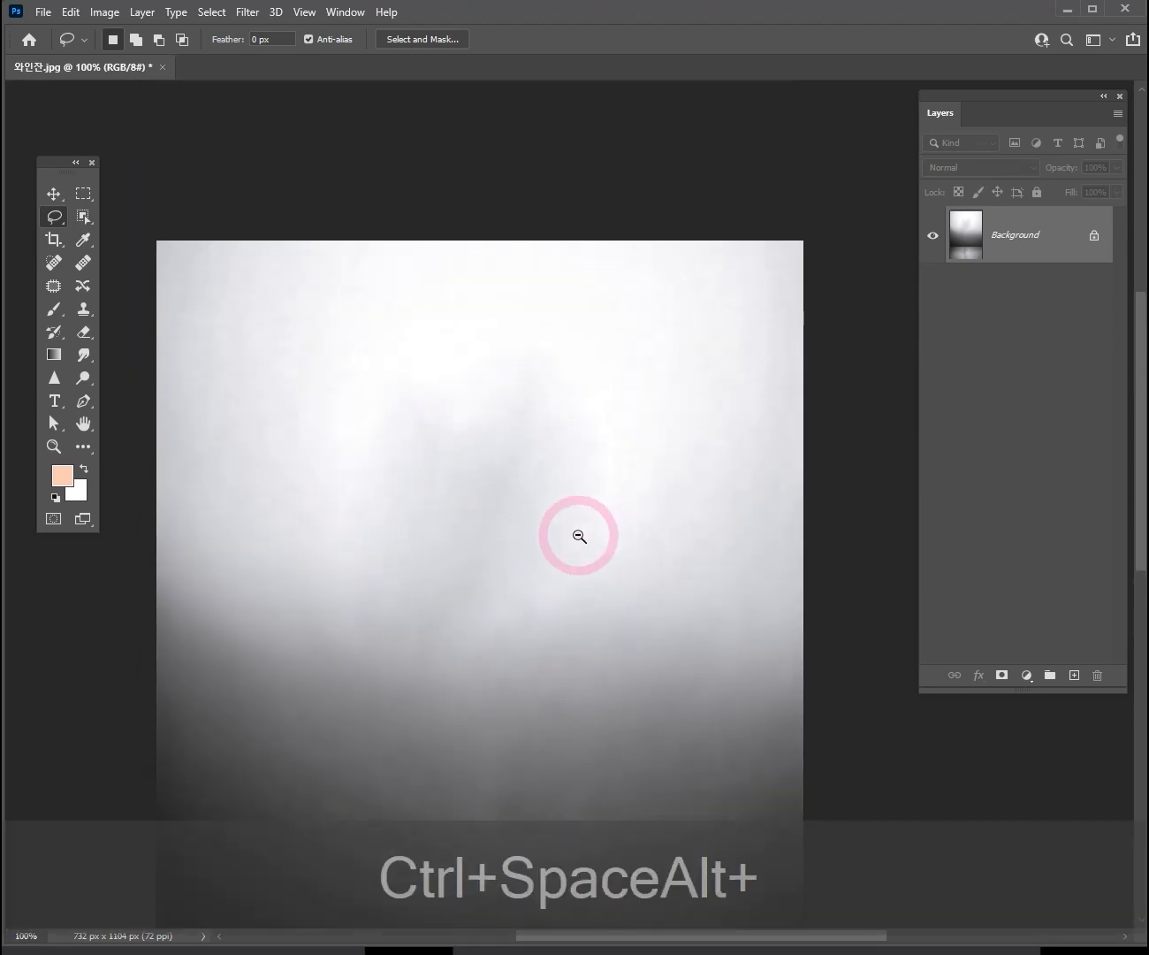
pyautogui.keyDown('ctrl'); pyautogui.keyDown('alt'); pyautogui.click(579, 536); pyautogui.keyUp('alt'); pyautogui.keyUp('ctrl')
pyautogui.moveTo(617, 676); pyautogui.dragTo(595, 486)
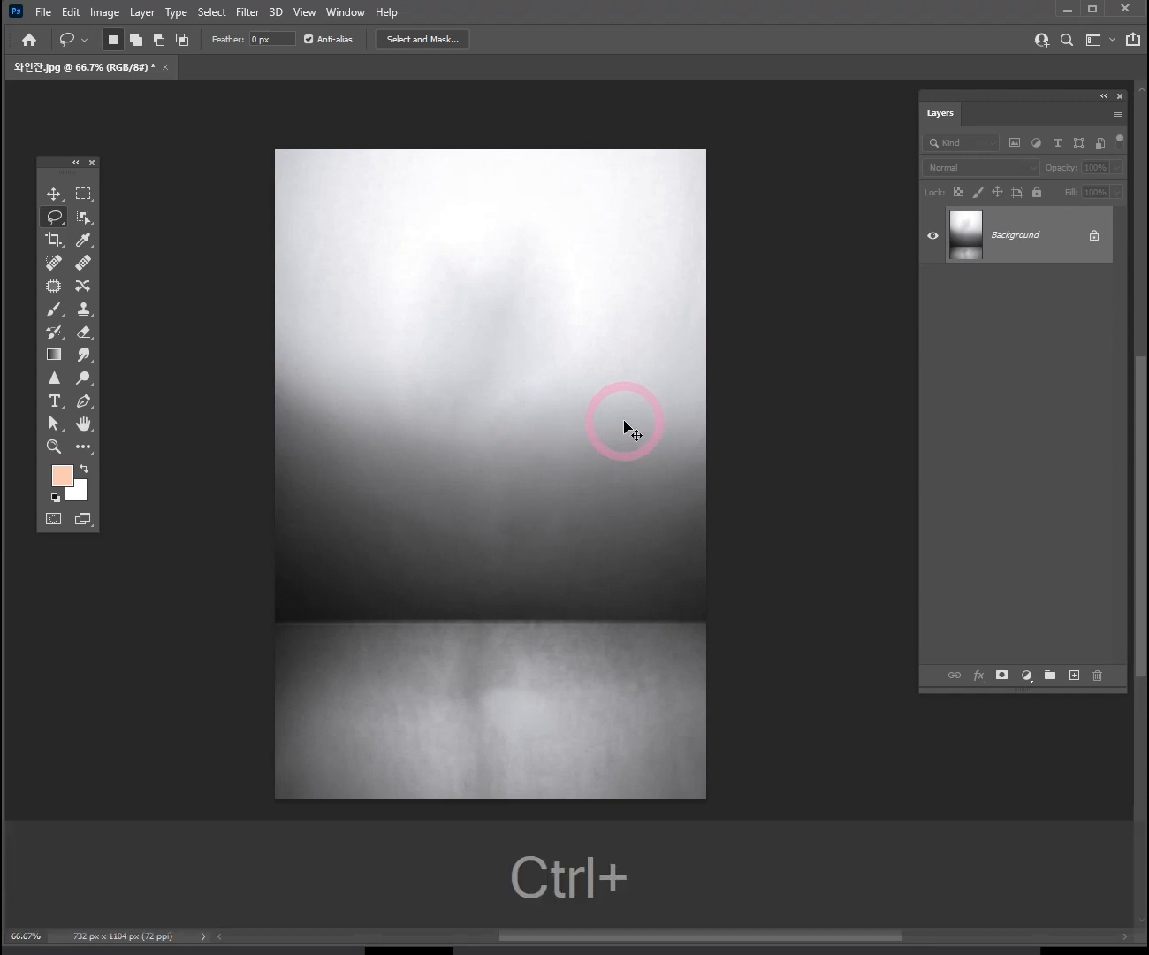
pyautogui.hotkey('ctrl', 'w')
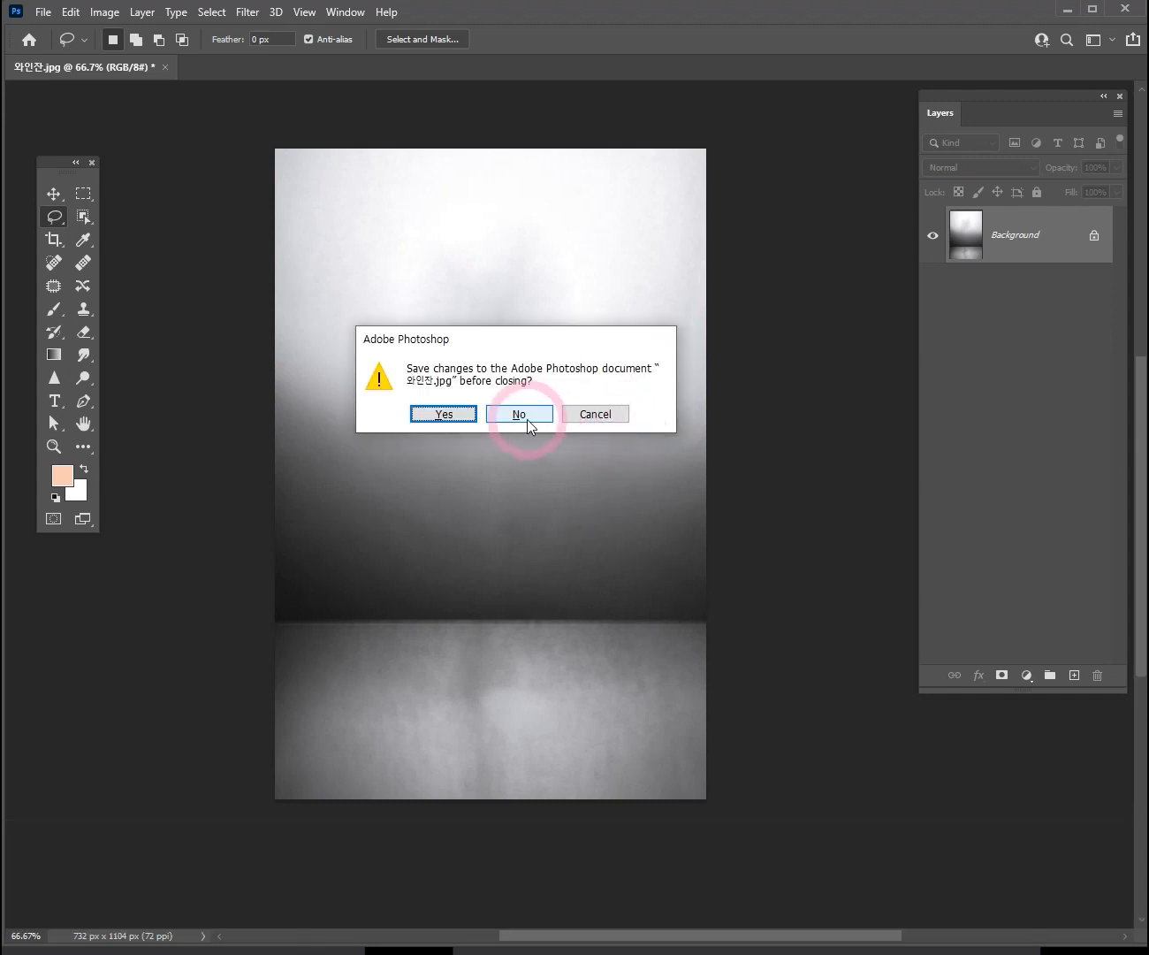
pyautogui.click(527, 415)
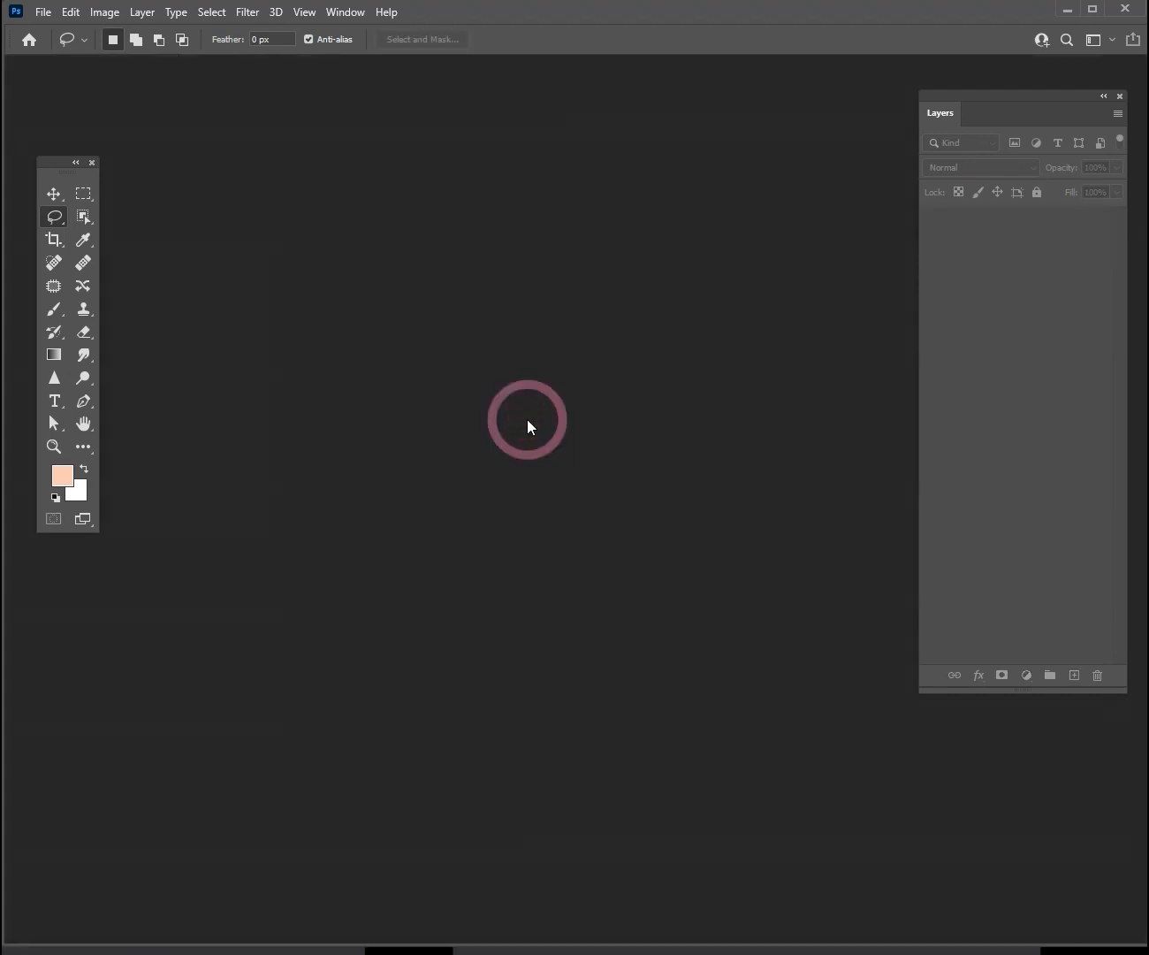
# Step: Open the caged dog photo 강아지.jpg from the 쇼츠 14 folder and dock its window as a tab
pyautogui.hotkey('ctrl', 'o')
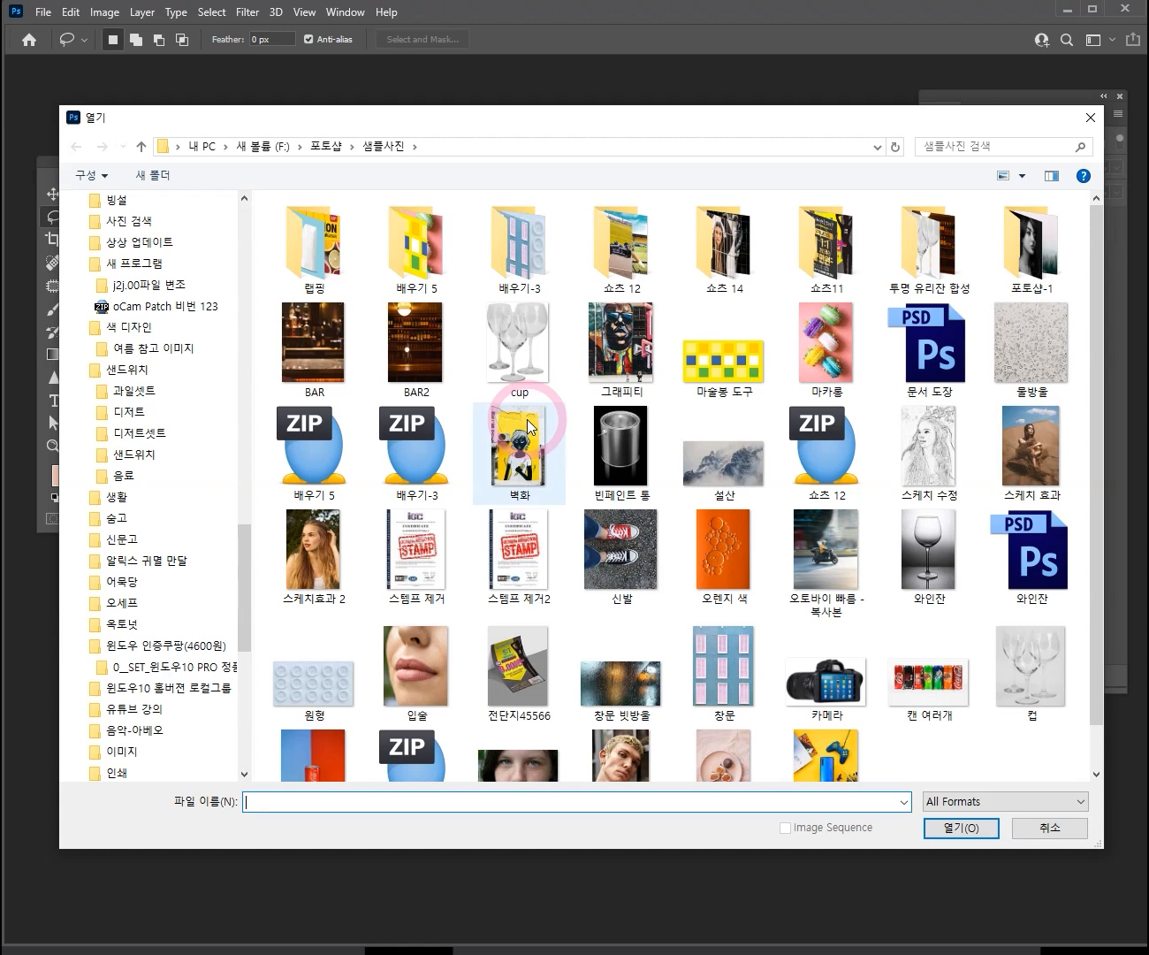
pyautogui.click(724, 263)
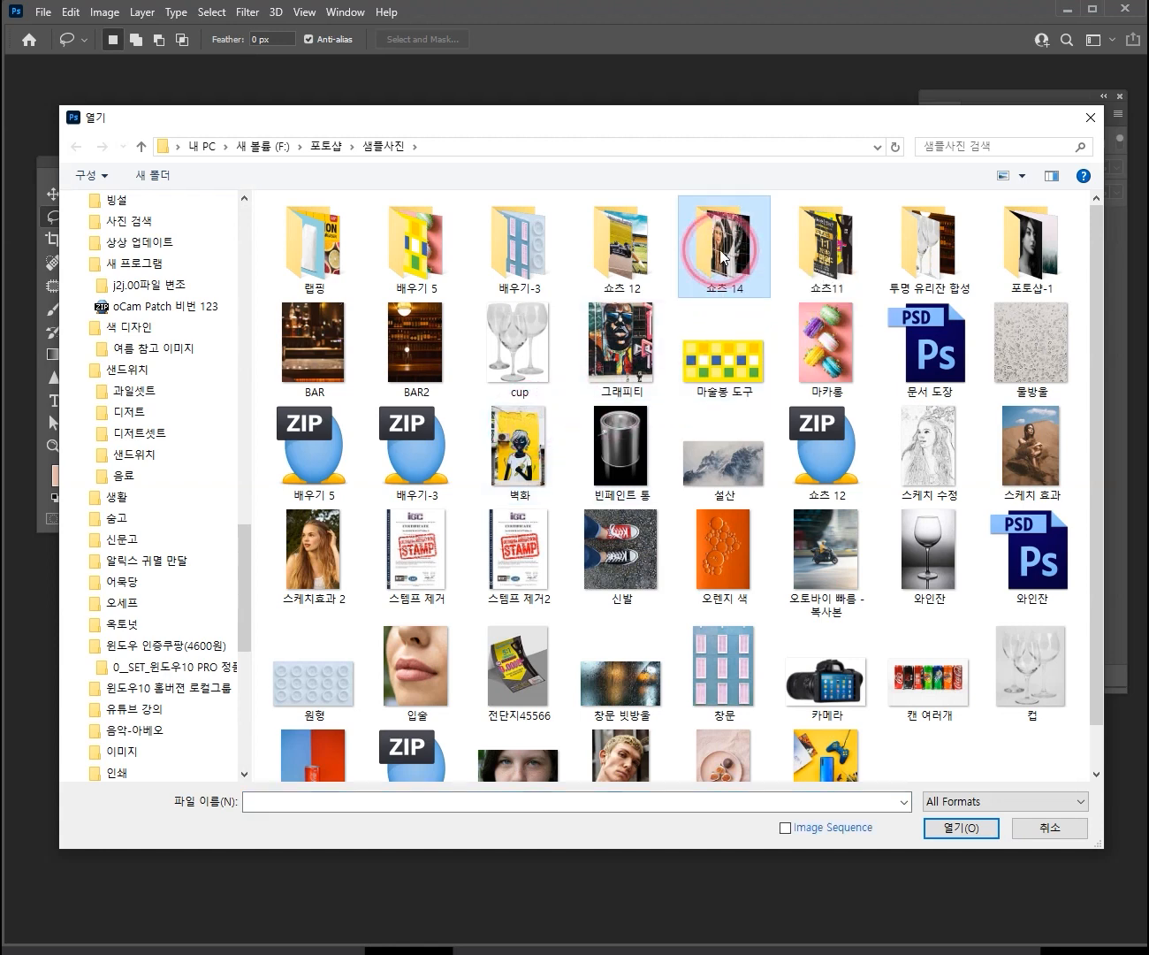
pyautogui.doubleClick(719, 257)
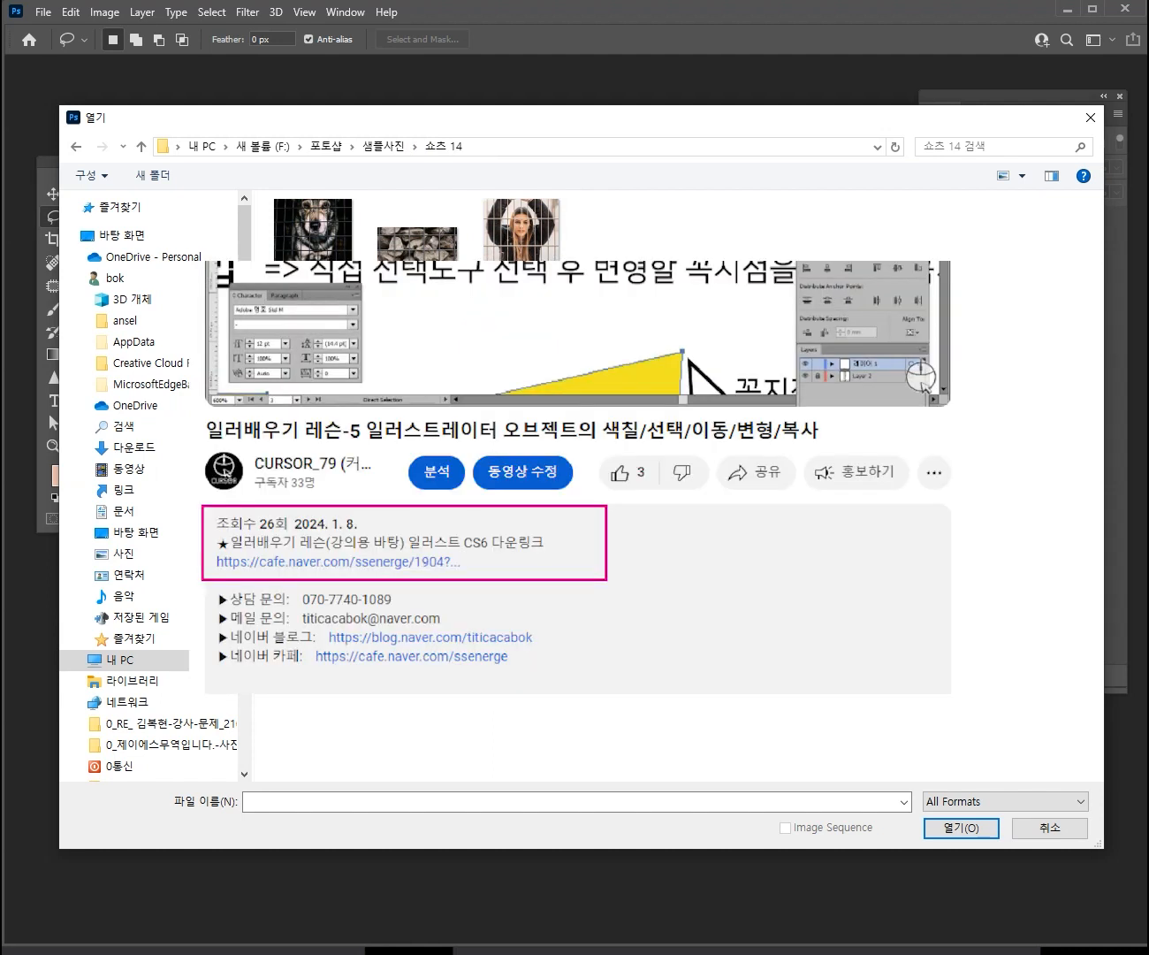
pyautogui.click(330, 256)
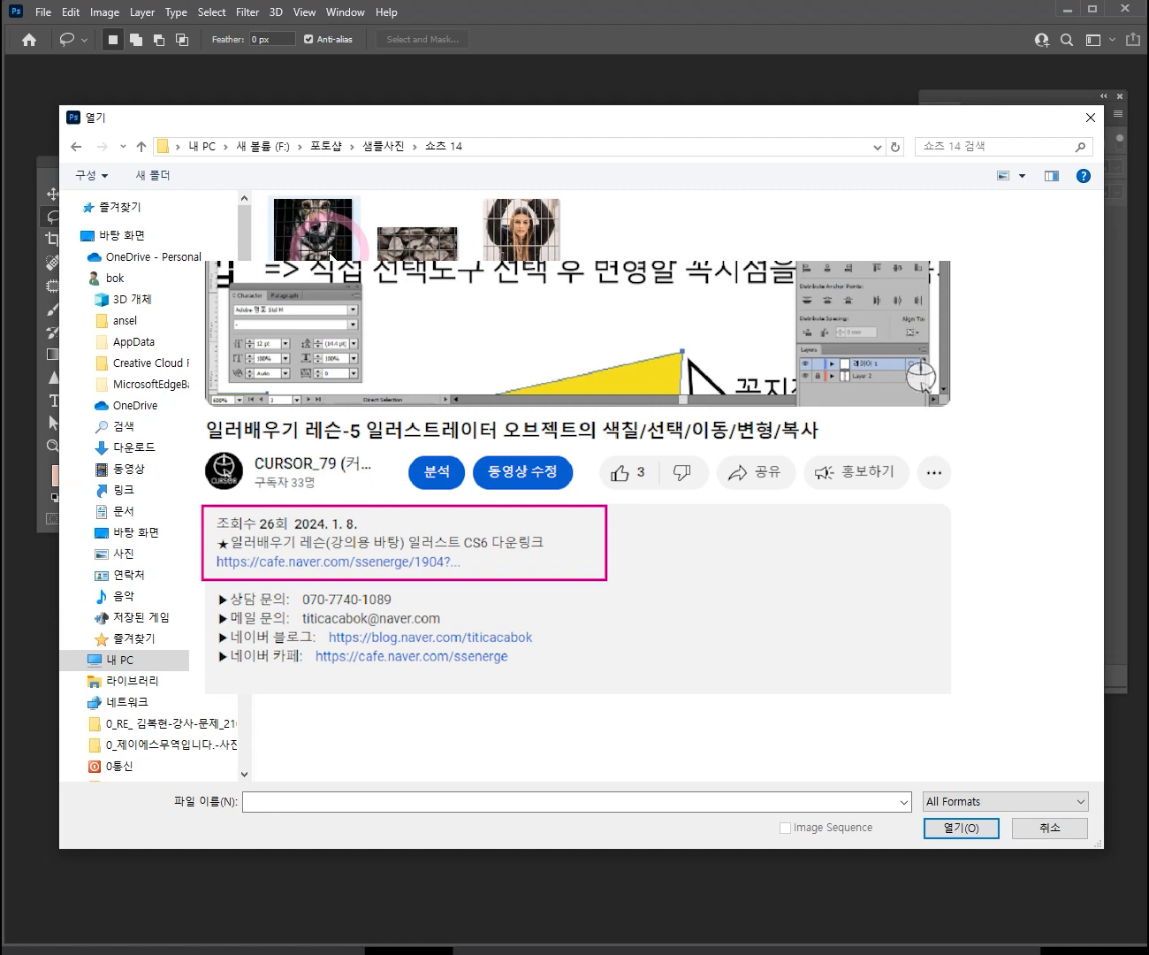
pyautogui.doubleClick(329, 254)
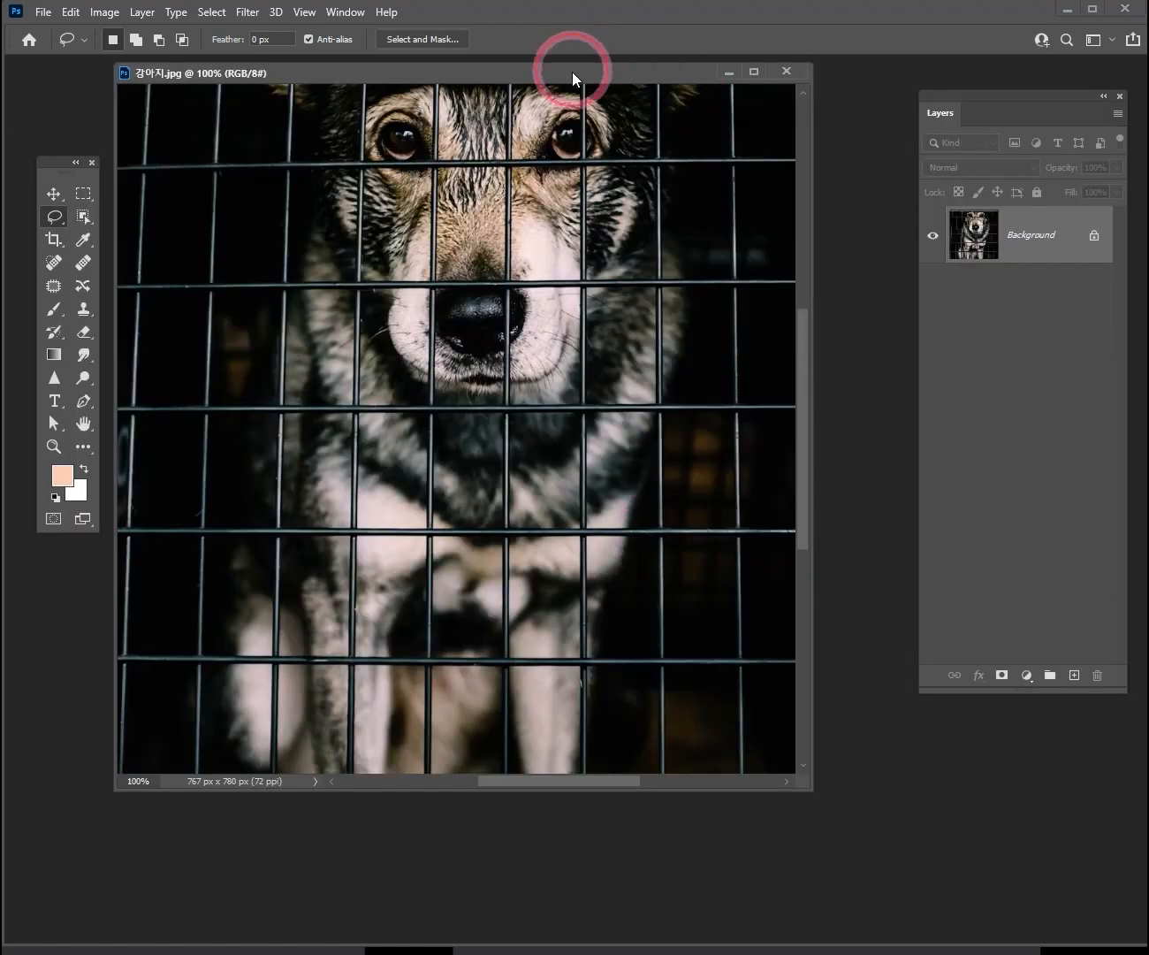
pyautogui.moveTo(572, 73); pyautogui.dragTo(695, 79)
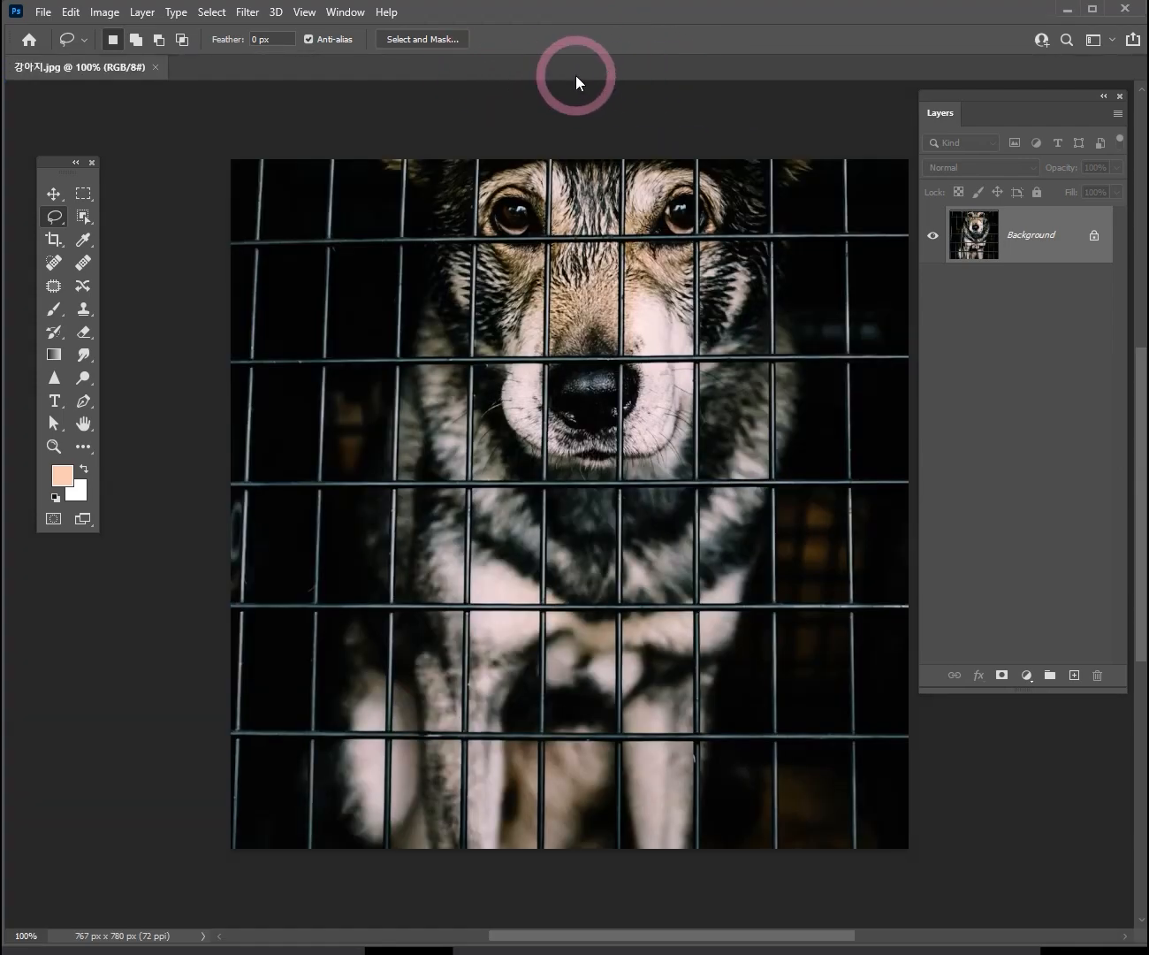
pyautogui.moveTo(689, 289); pyautogui.dragTo(622, 264)
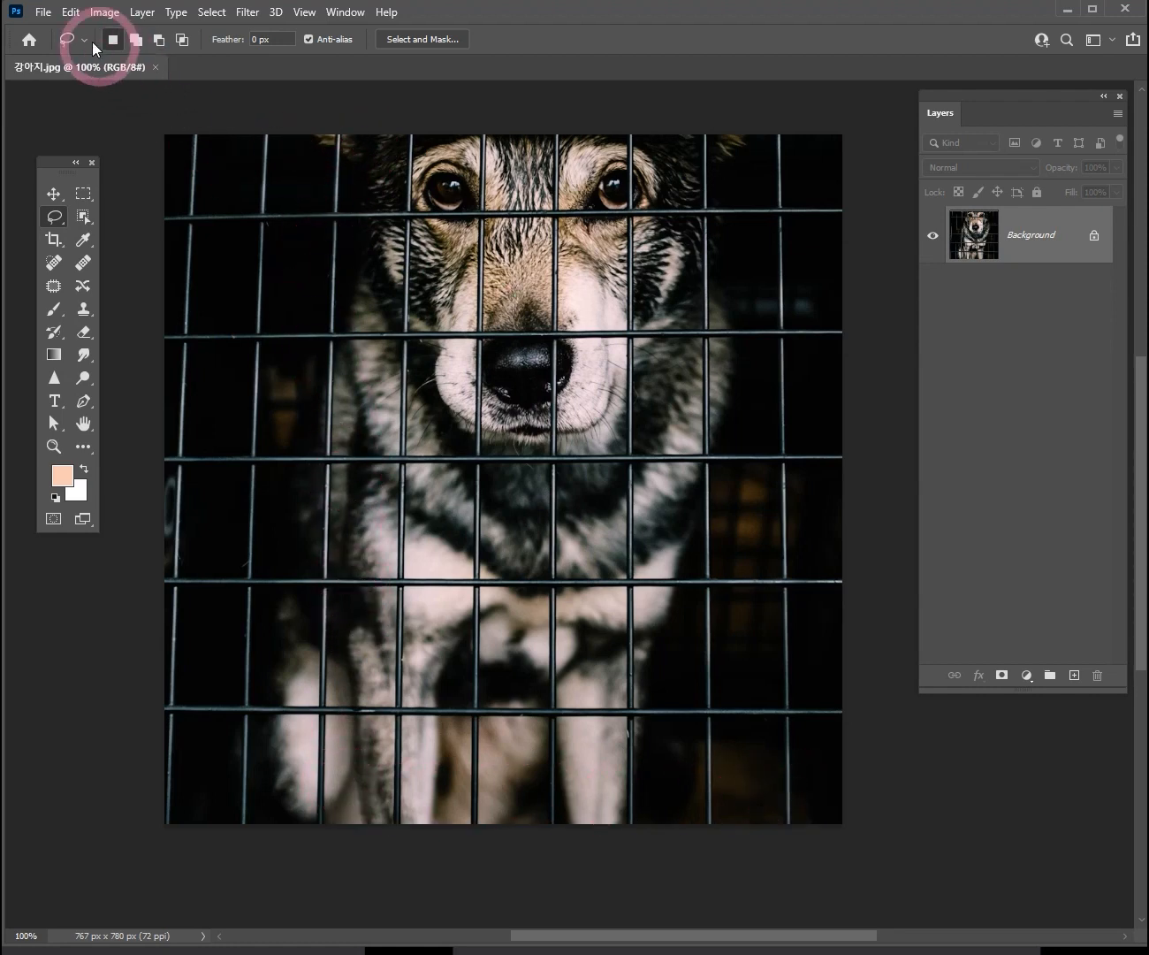
pyautogui.click(71, 19)
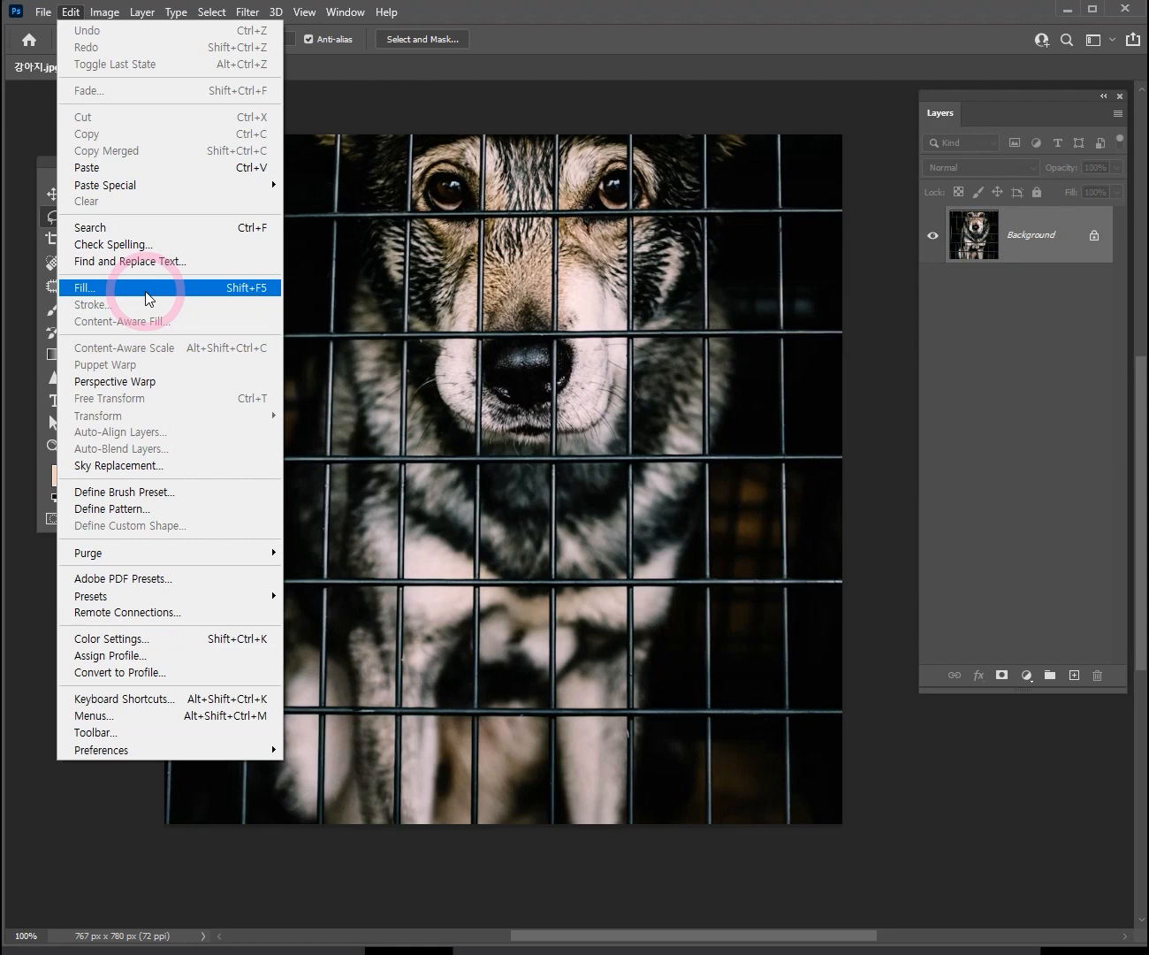
pyautogui.click(484, 103)
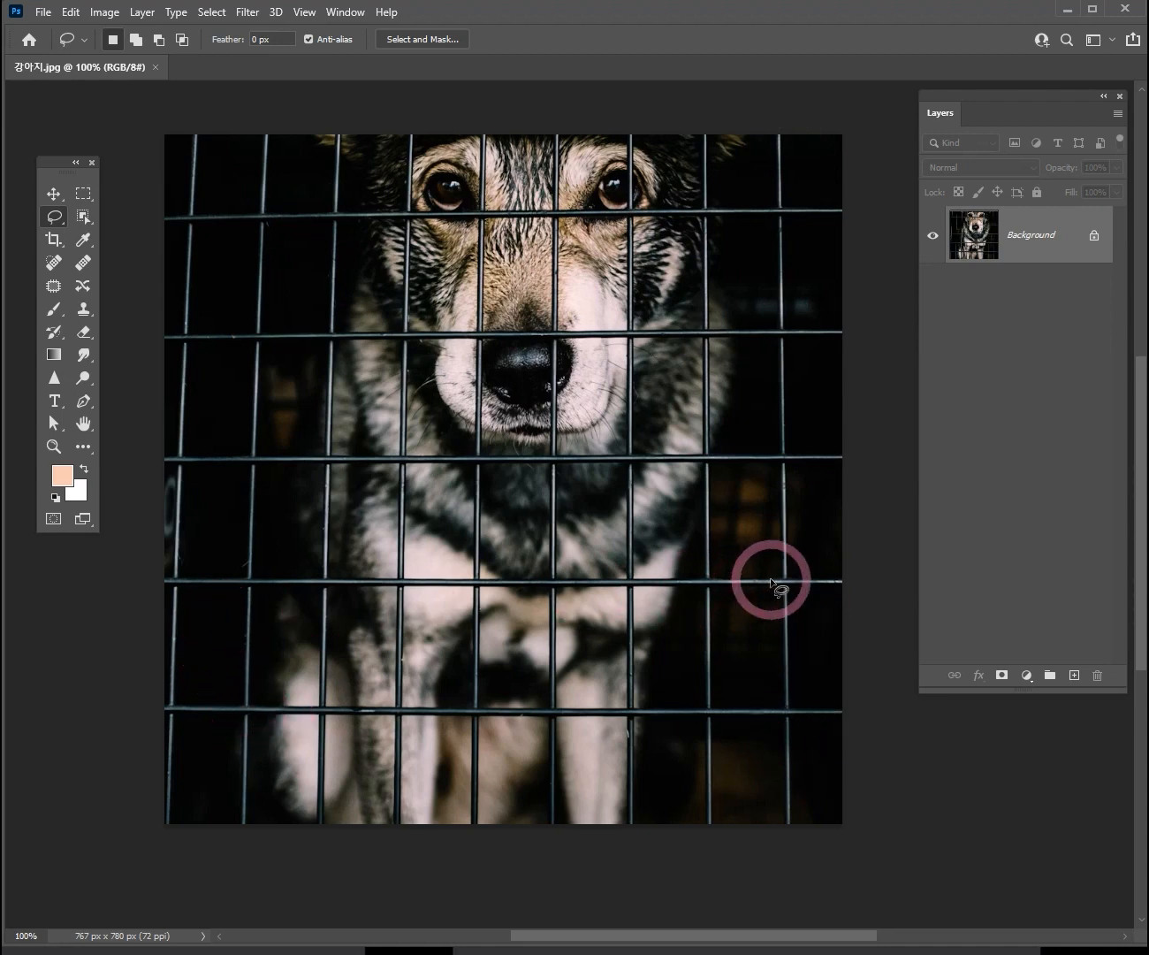
# Step: Draw joined Lasso selections along the cage's second vertical wire from the left and most of its lowest horizontal wire
pyautogui.rightClick(57, 221)
pyautogui.click(102, 214)
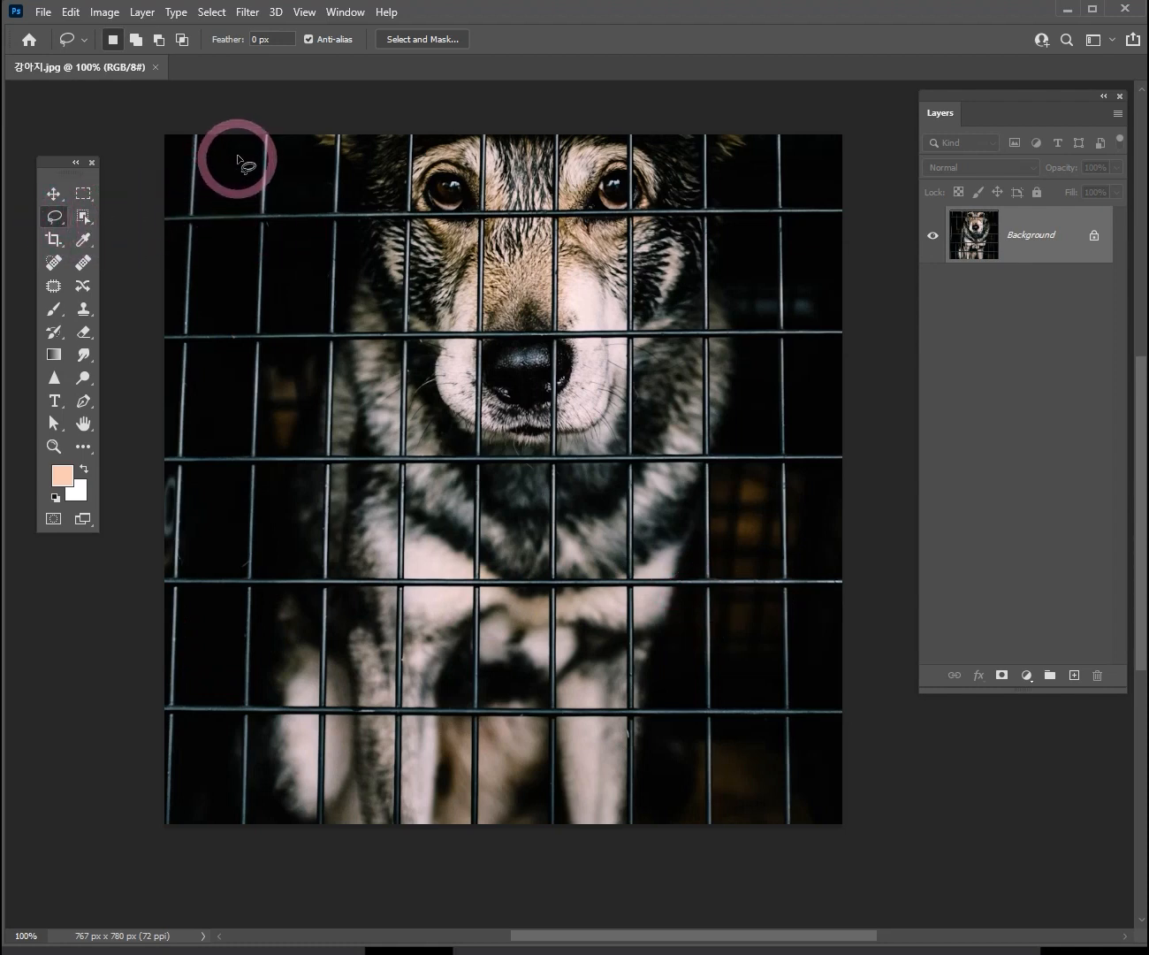
pyautogui.moveTo(253, 132)
pyautogui.mouseDown()
pyautogui.moveTo(242, 171)
pyautogui.moveTo(255, 241)
pyautogui.moveTo(291, 151)
pyautogui.moveTo(265, 120)
pyautogui.moveTo(245, 264)
pyautogui.moveTo(262, 377)
pyautogui.moveTo(270, 217)
pyautogui.mouseUp()
pyautogui.moveTo(258, 347)
pyautogui.mouseDown()
pyautogui.moveTo(256, 466)
pyautogui.moveTo(248, 347)
pyautogui.mouseUp()
pyautogui.moveTo(255, 463)
pyautogui.mouseDown()
pyautogui.moveTo(249, 609)
pyautogui.moveTo(257, 468)
pyautogui.mouseUp()
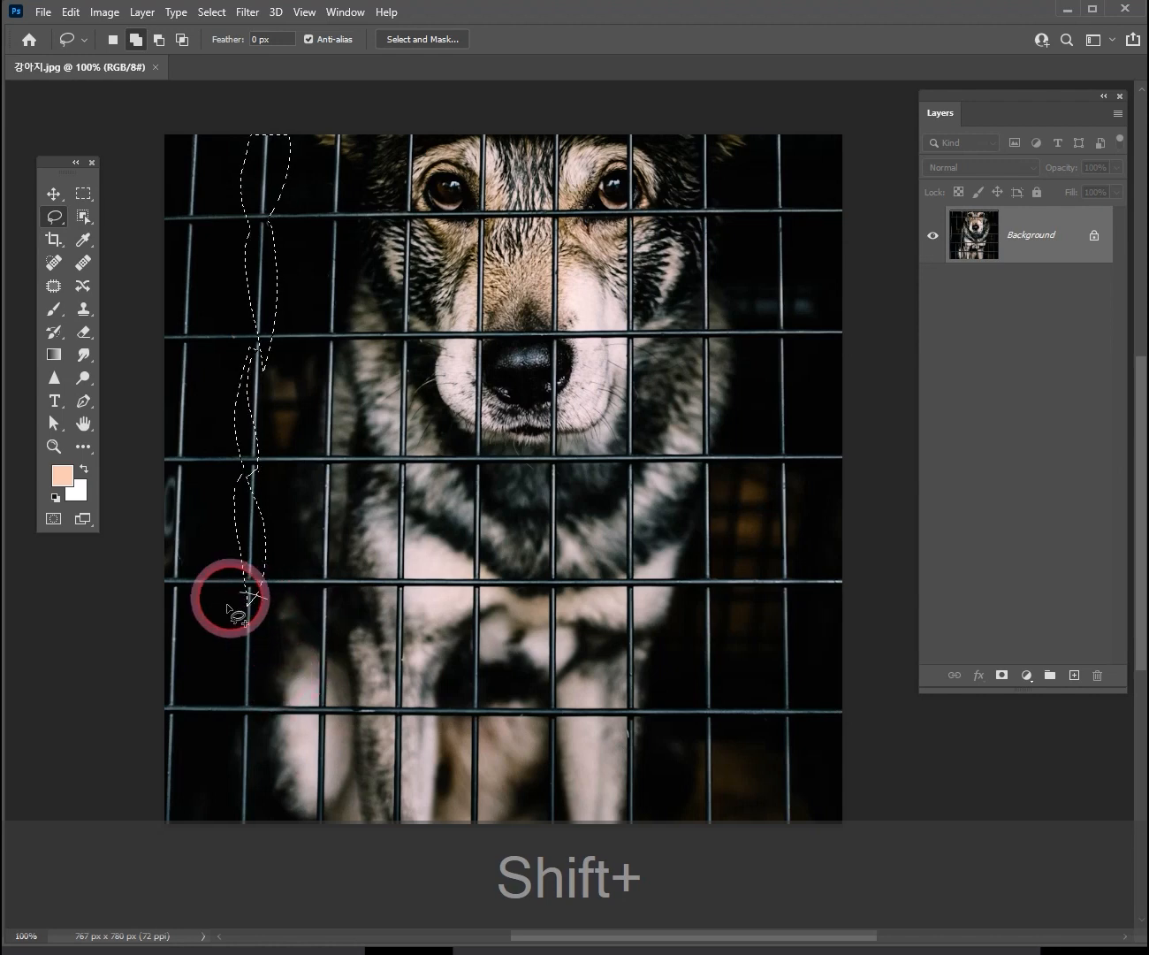
pyautogui.moveTo(277, 758)
pyautogui.mouseDown()
pyautogui.moveTo(226, 718)
pyautogui.moveTo(410, 690)
pyautogui.moveTo(377, 730)
pyautogui.moveTo(683, 705)
pyautogui.mouseUp()
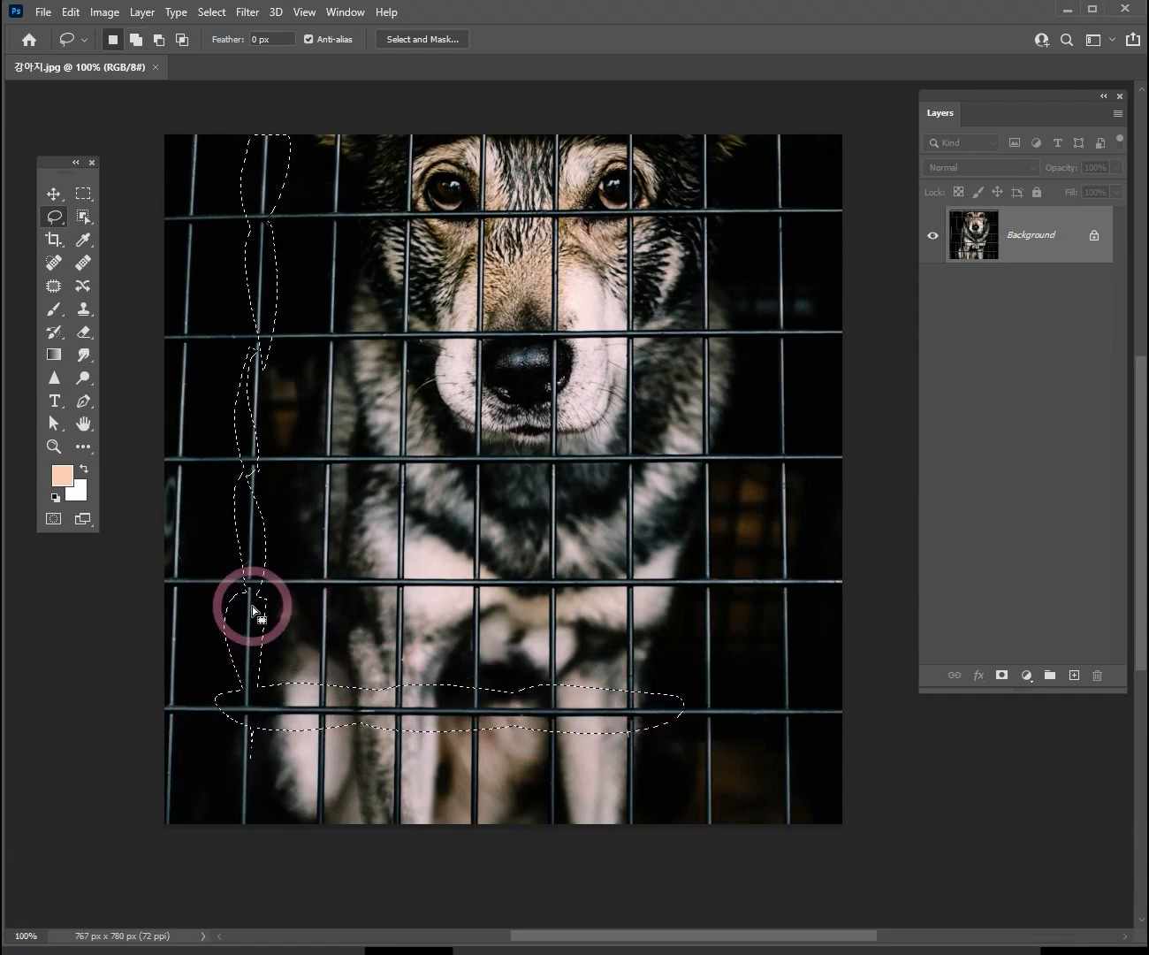
pyautogui.moveTo(258, 622); pyautogui.dragTo(257, 533)
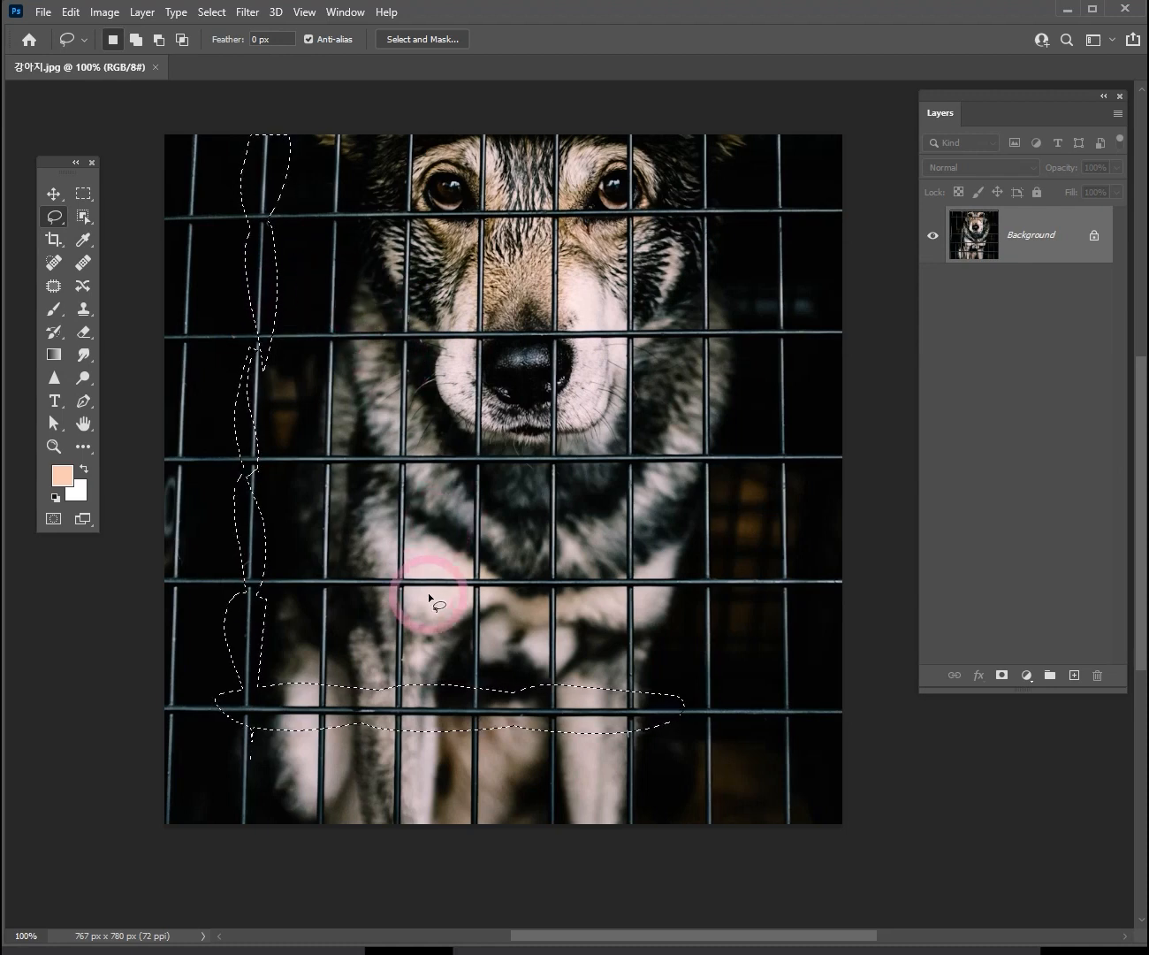
# Step: Try short Lasso selections around the lowest horizontal wire and the rightmost vertical wire, and clear the selection
pyautogui.click(758, 703)
pyautogui.moveTo(758, 701)
pyautogui.mouseDown()
pyautogui.moveTo(719, 708)
pyautogui.moveTo(743, 722)
pyautogui.moveTo(781, 718)
pyautogui.moveTo(780, 703)
pyautogui.mouseUp()
pyautogui.hotkey('ctrl', 'space')
pyautogui.click(777, 689)
pyautogui.click(777, 730)
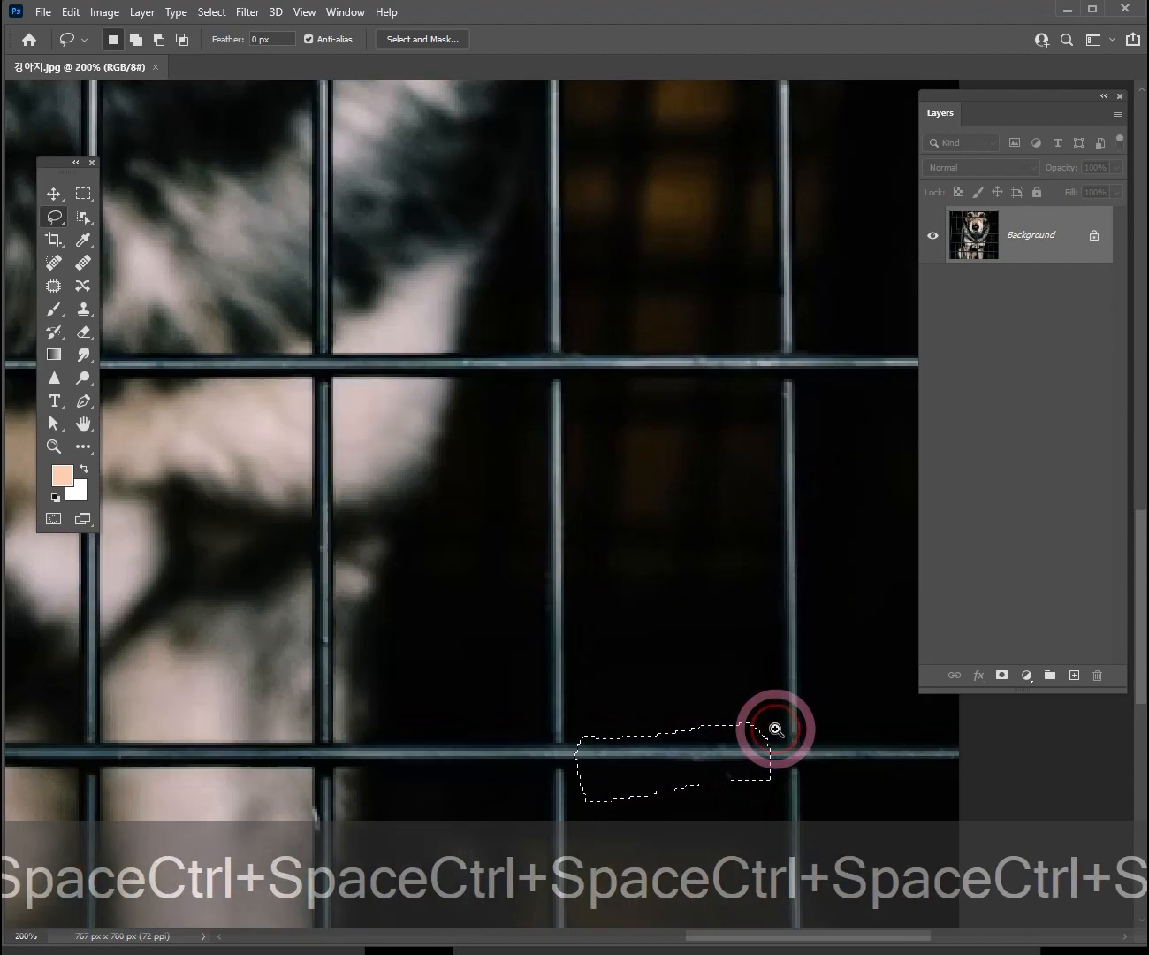
pyautogui.moveTo(802, 511)
pyautogui.mouseDown()
pyautogui.moveTo(780, 513)
pyautogui.moveTo(777, 616)
pyautogui.moveTo(805, 618)
pyautogui.moveTo(802, 512)
pyautogui.mouseUp()
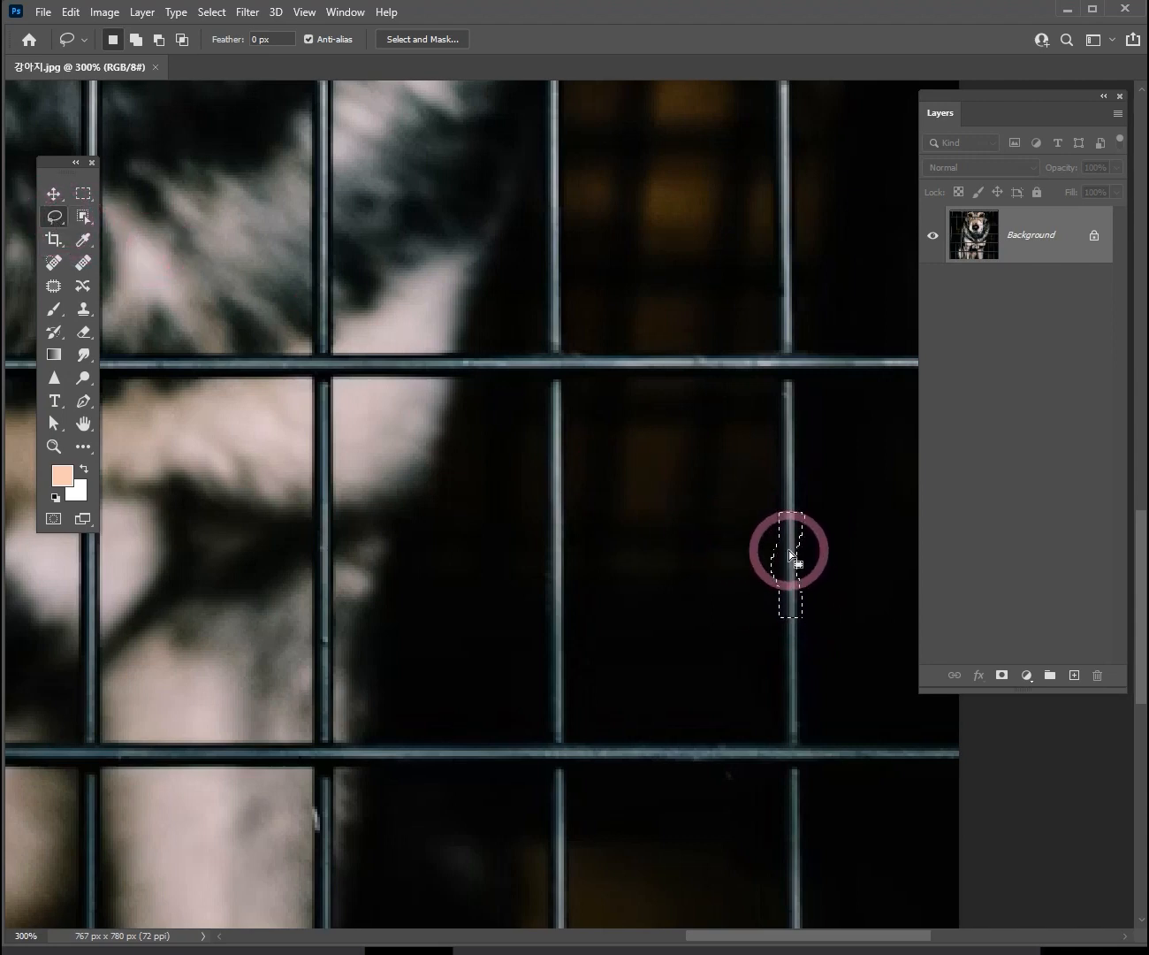
pyautogui.hotkey('ctrl', 'd')
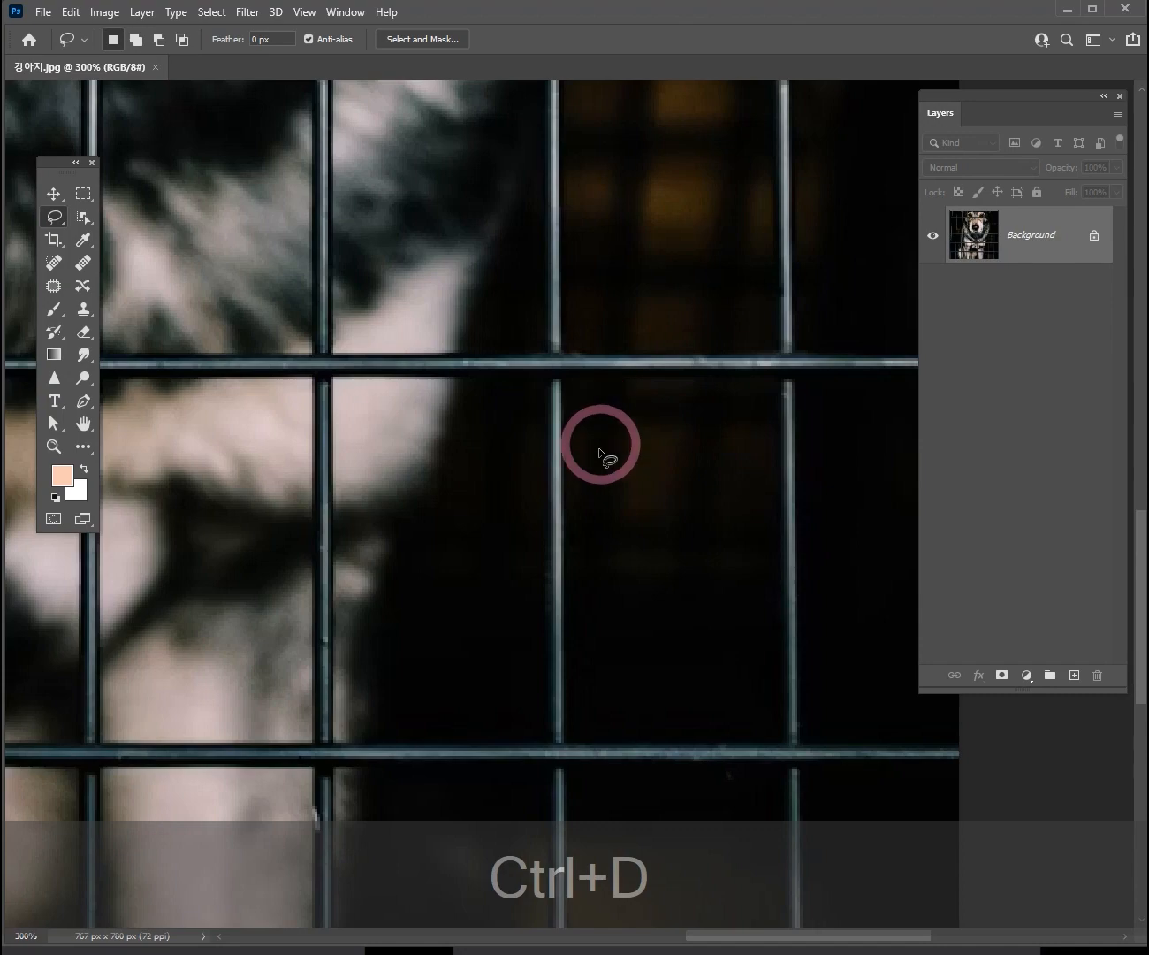
# Step: Draw a narrow full-height Rectangular Marquee selection around the second vertical wire from the left and adjust its position
pyautogui.keyDown('ctrl'); pyautogui.keyDown('alt'); pyautogui.click(355, 446); pyautogui.keyUp('alt'); pyautogui.keyUp('ctrl')
pyautogui.keyDown('ctrl'); pyautogui.keyDown('alt'); pyautogui.click(354, 445); pyautogui.keyUp('alt'); pyautogui.keyUp('ctrl')
pyautogui.keyDown('ctrl'); pyautogui.keyDown('alt'); pyautogui.click(354, 448); pyautogui.keyUp('alt'); pyautogui.keyUp('ctrl')
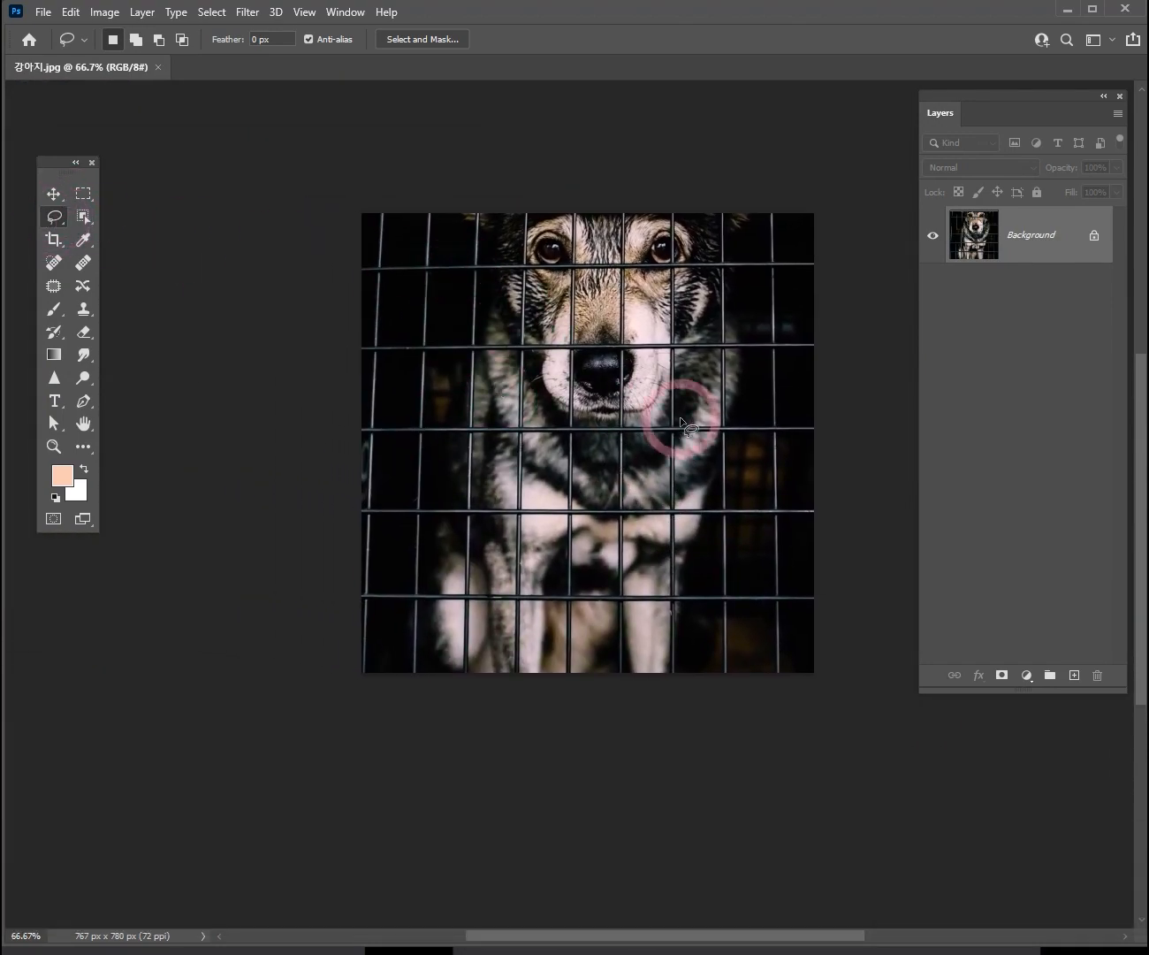
pyautogui.keyDown('ctrl'); pyautogui.click(680, 417); pyautogui.keyUp('ctrl')
pyautogui.click(84, 193)
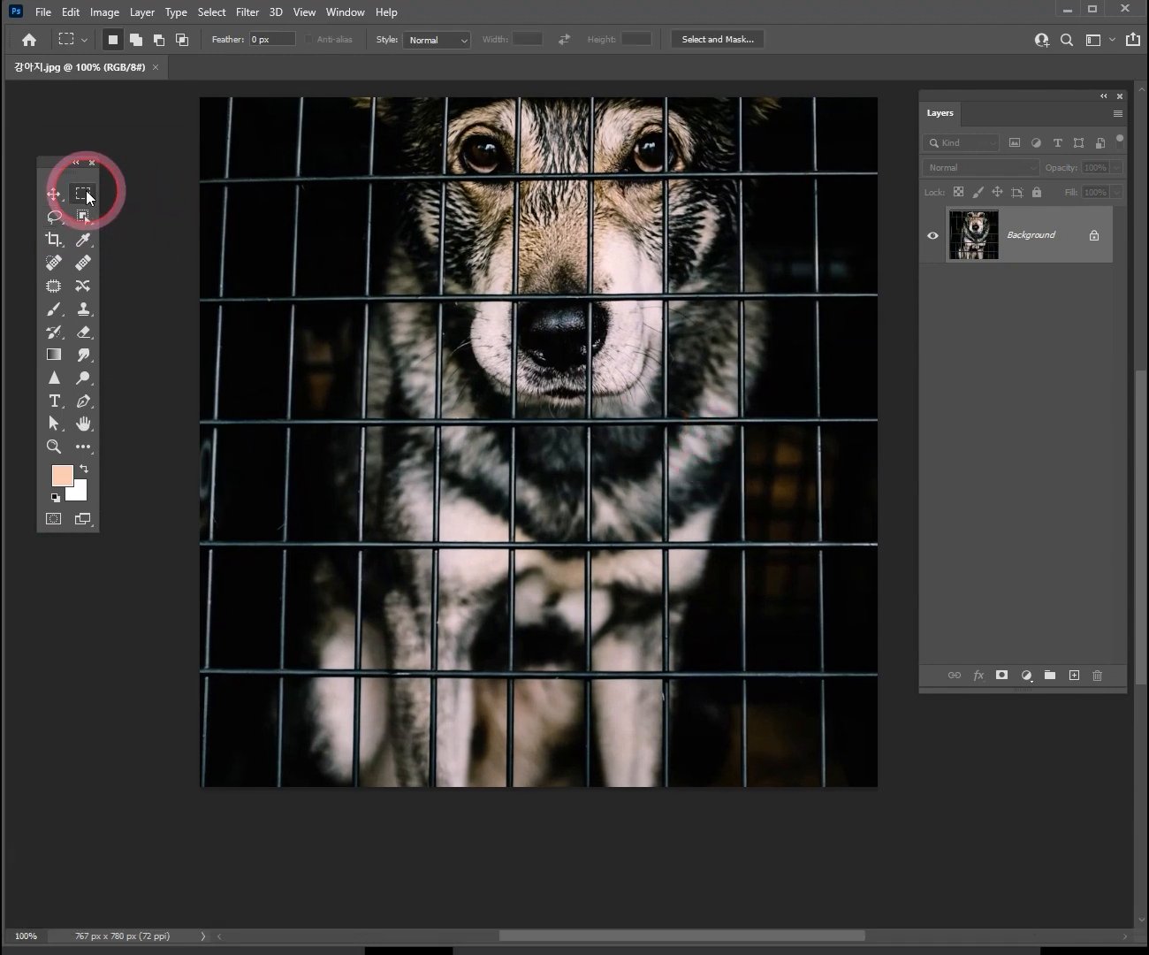
pyautogui.rightClick(84, 192)
pyautogui.click(129, 190)
pyautogui.keyDown('ctrl'); pyautogui.keyDown('alt'); pyautogui.click(436, 336); pyautogui.keyUp('alt'); pyautogui.keyUp('ctrl')
pyautogui.moveTo(336, 161); pyautogui.dragTo(363, 655)
pyautogui.moveTo(343, 565)
pyautogui.mouseDown()
pyautogui.moveTo(345, 538)
pyautogui.moveTo(335, 544)
pyautogui.mouseUp()
# Step: Examine the selected strip up close to check how the marquee encloses the vertical wire
pyautogui.hotkey('ctrl', 'space')
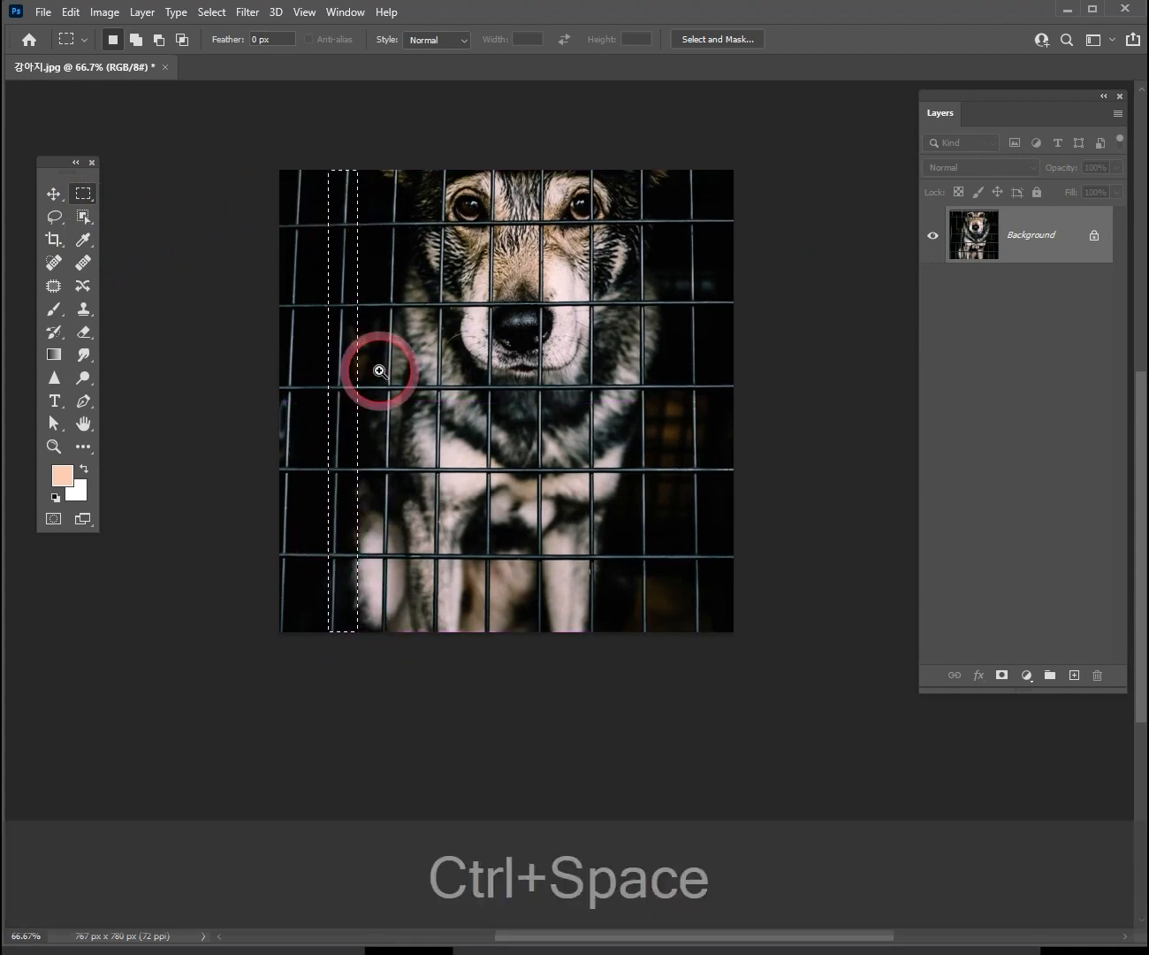
pyautogui.keyDown('ctrl'); pyautogui.click(377, 367); pyautogui.keyUp('ctrl')
pyautogui.keyDown('ctrl'); pyautogui.click(363, 328); pyautogui.keyUp('ctrl')
pyautogui.moveTo(302, 195); pyautogui.dragTo(319, 464)
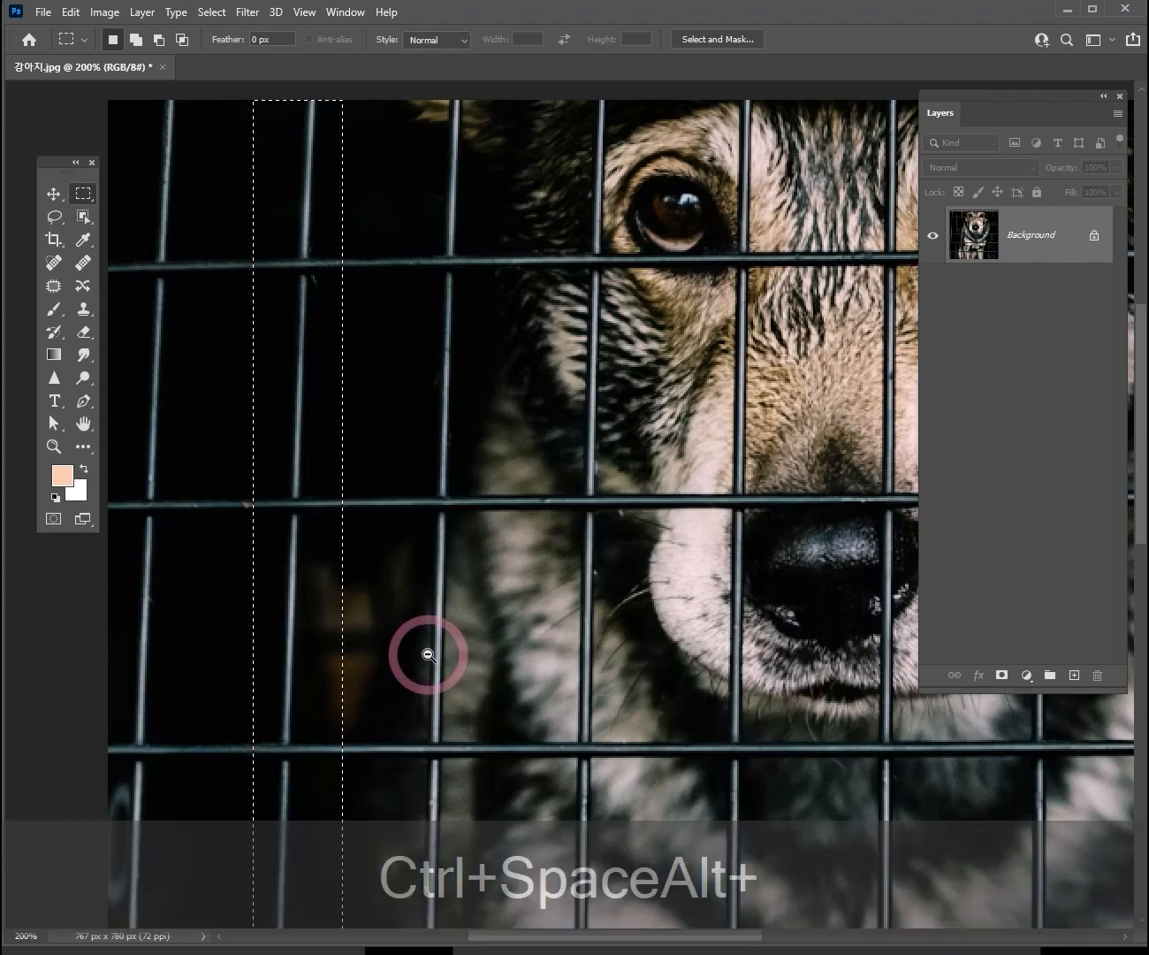
pyautogui.keyDown('alt'); pyautogui.click(426, 654); pyautogui.keyUp('alt')
pyautogui.moveTo(449, 654); pyautogui.dragTo(460, 434)
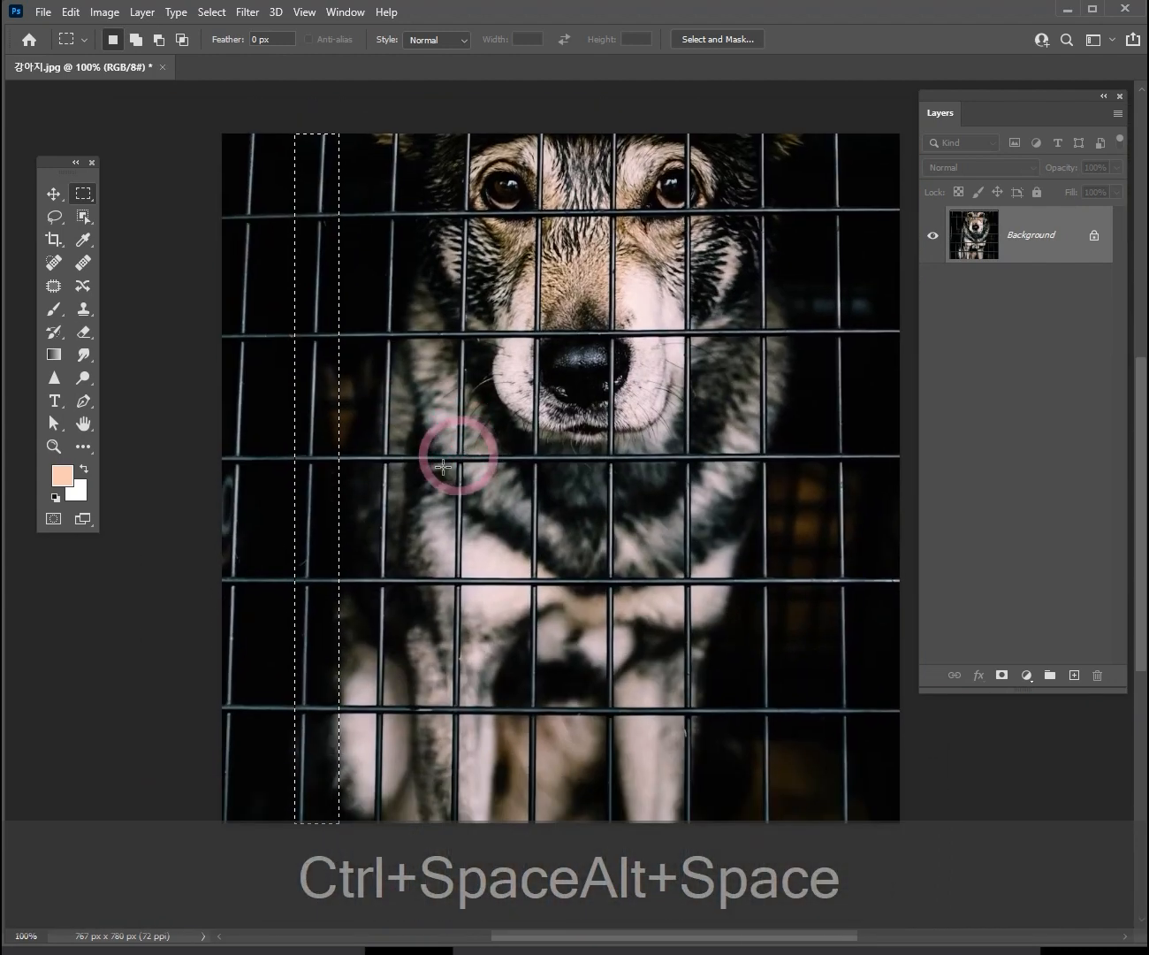
# Step: Clear the rectangular marquee selection around the second vertical wire and keep the whole dog photo in view
pyautogui.hotkey('ctrl', 'd')
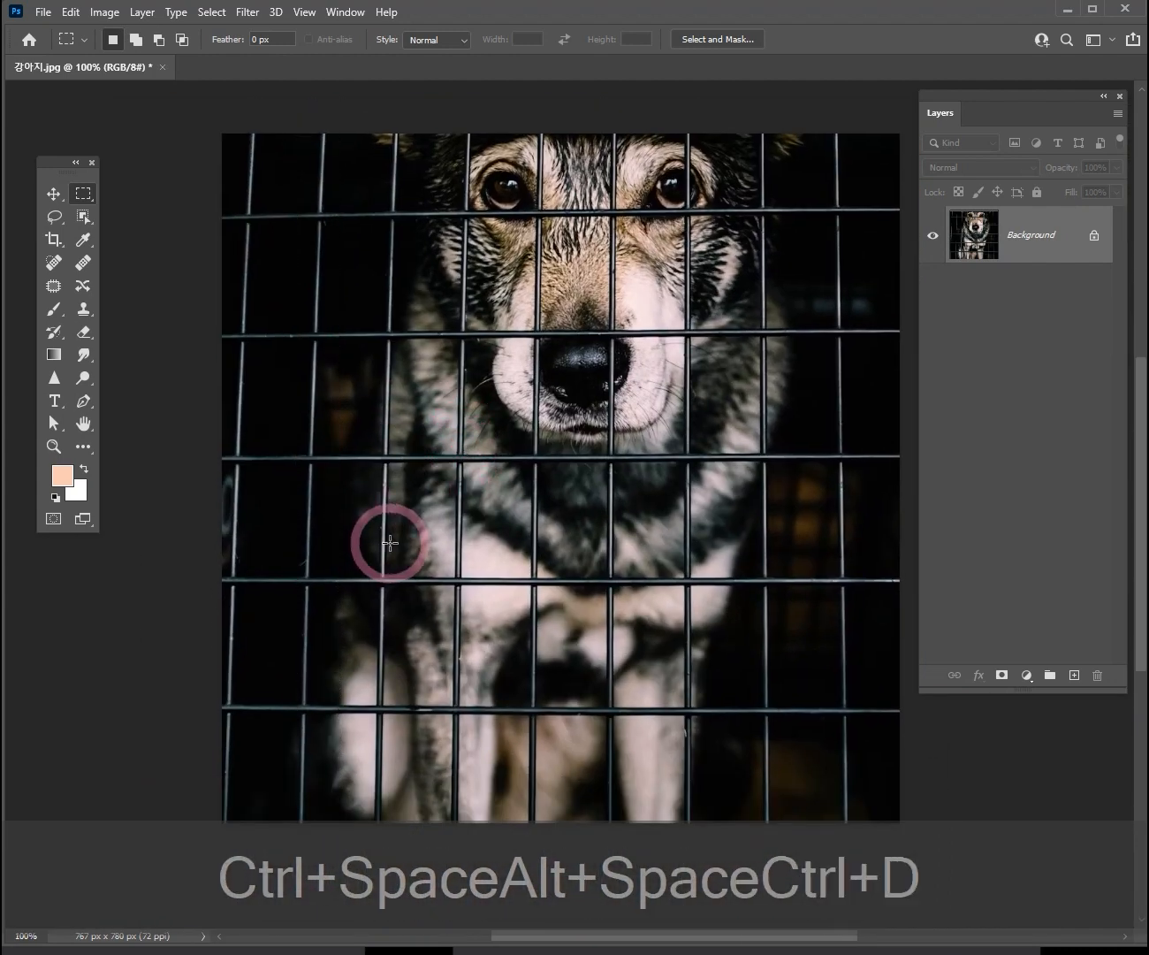
pyautogui.keyDown('ctrl'); pyautogui.keyDown('alt'); pyautogui.click(589, 616); pyautogui.keyUp('alt'); pyautogui.keyUp('ctrl')
pyautogui.keyDown('ctrl'); pyautogui.click(640, 648); pyautogui.keyUp('ctrl')
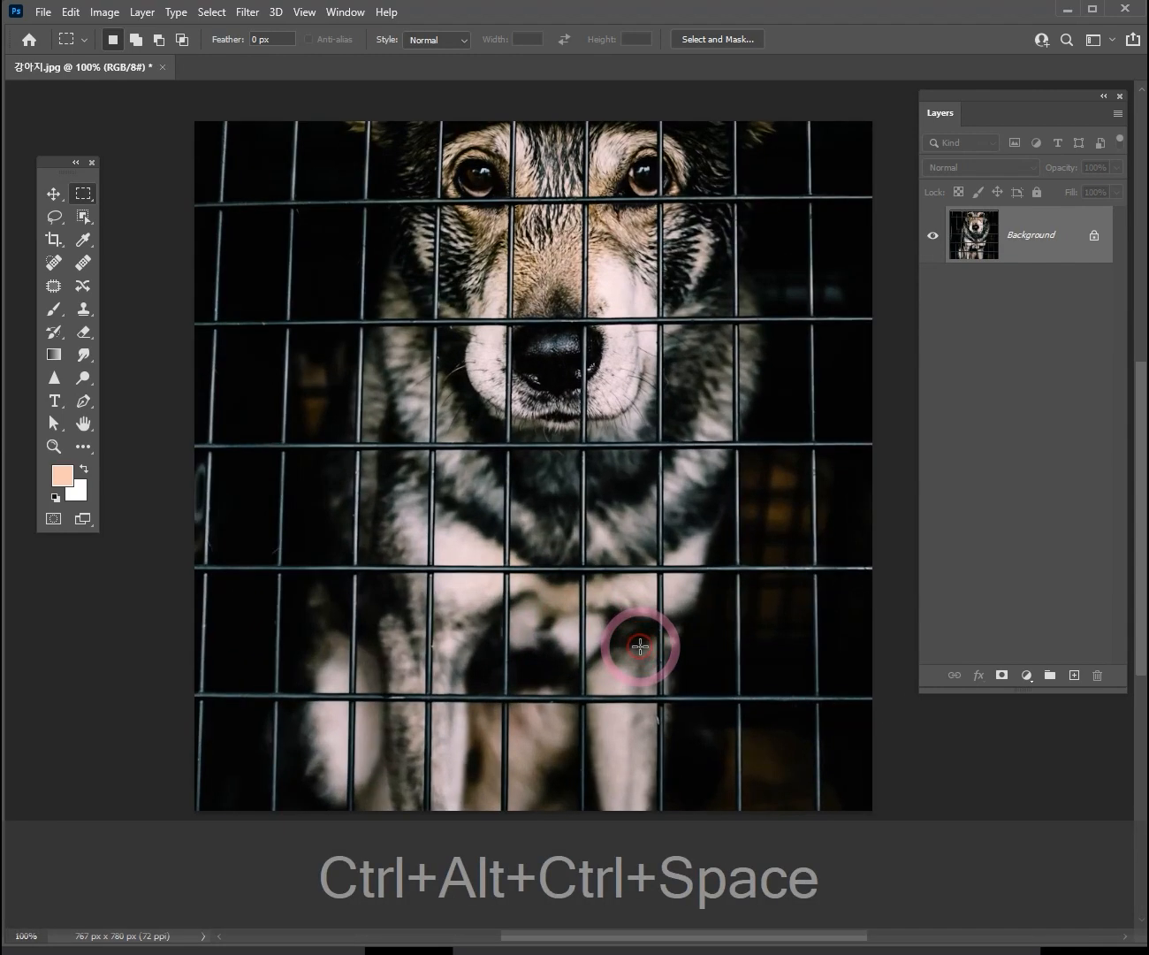
pyautogui.keyDown('ctrl'); pyautogui.keyDown('alt'); pyautogui.click(631, 607); pyautogui.keyUp('alt'); pyautogui.keyUp('ctrl')
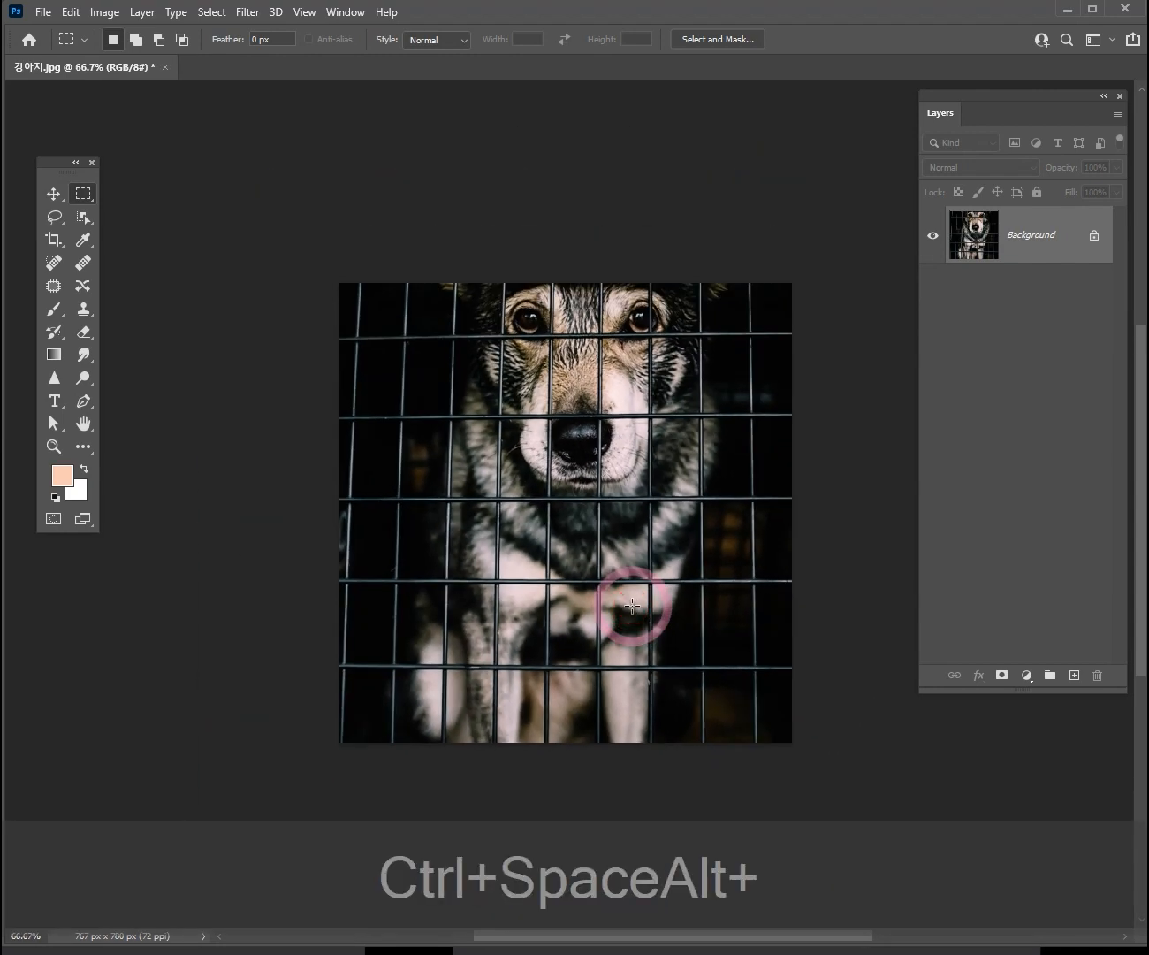
pyautogui.keyDown('ctrl'); pyautogui.click(658, 590); pyautogui.keyUp('ctrl')
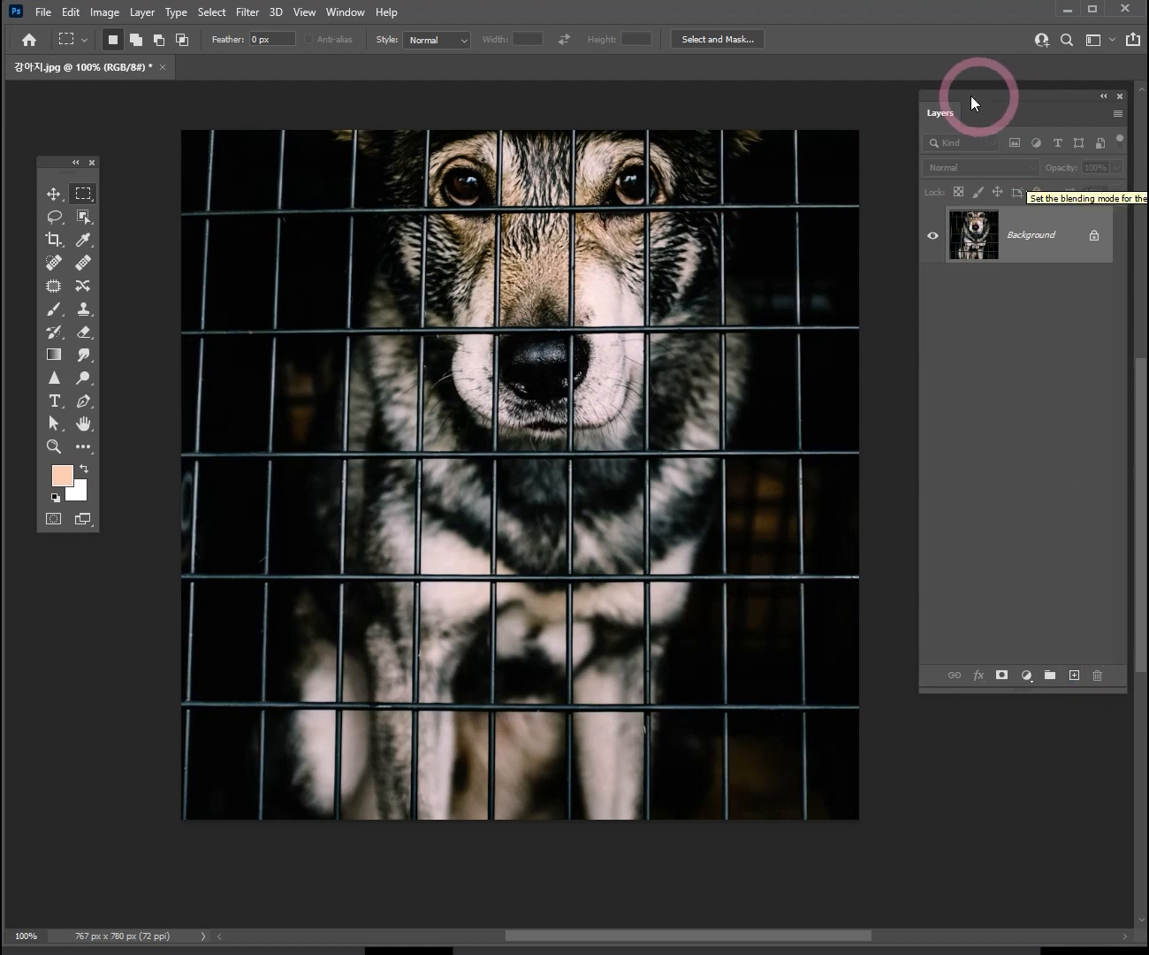
# Step: Add a new layer, set the foreground colour to orange e65612 and paint freehand loops over the dog with the size 20 brush
pyautogui.click(1074, 674)
pyautogui.click(970, 247)
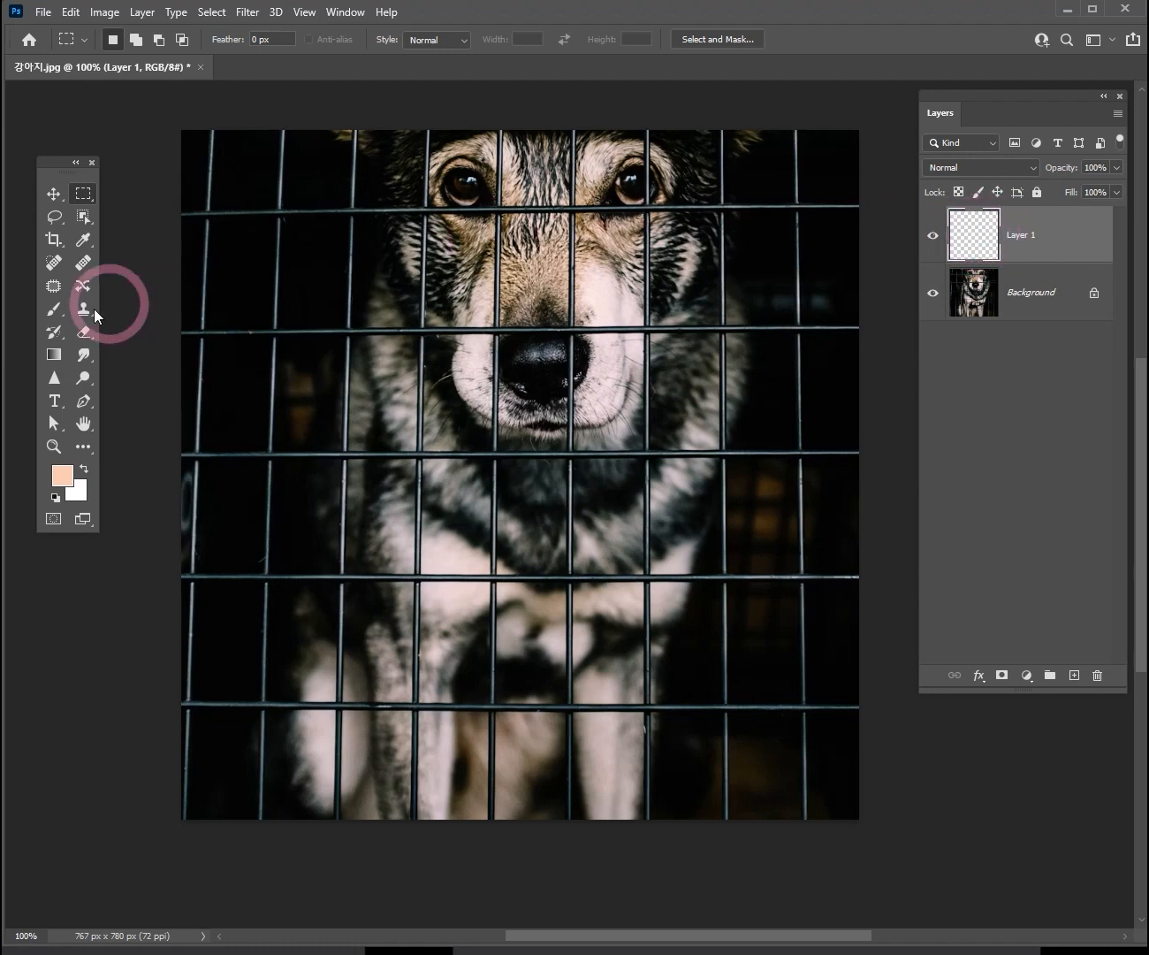
pyautogui.moveTo(52, 310); pyautogui.dragTo(94, 318)
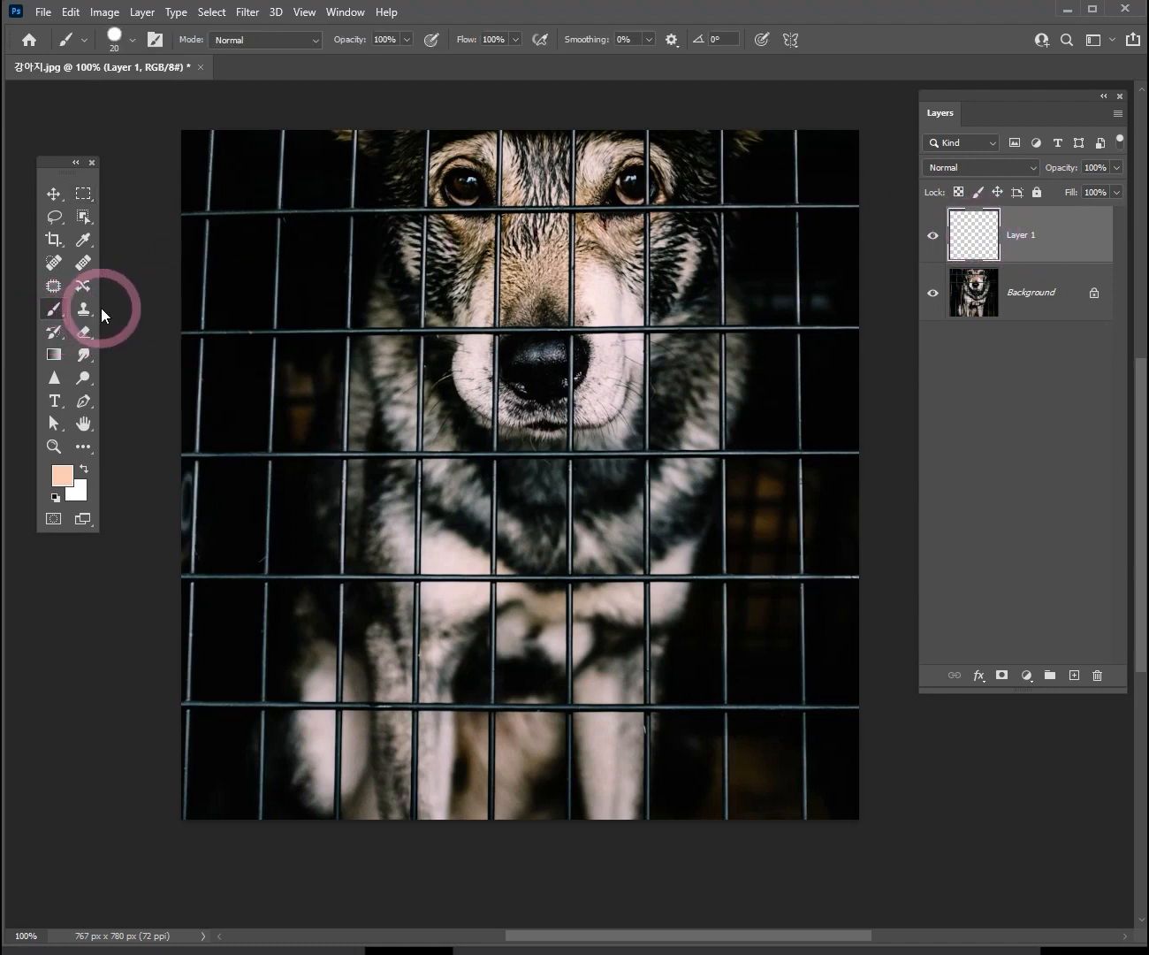
pyautogui.click(63, 479)
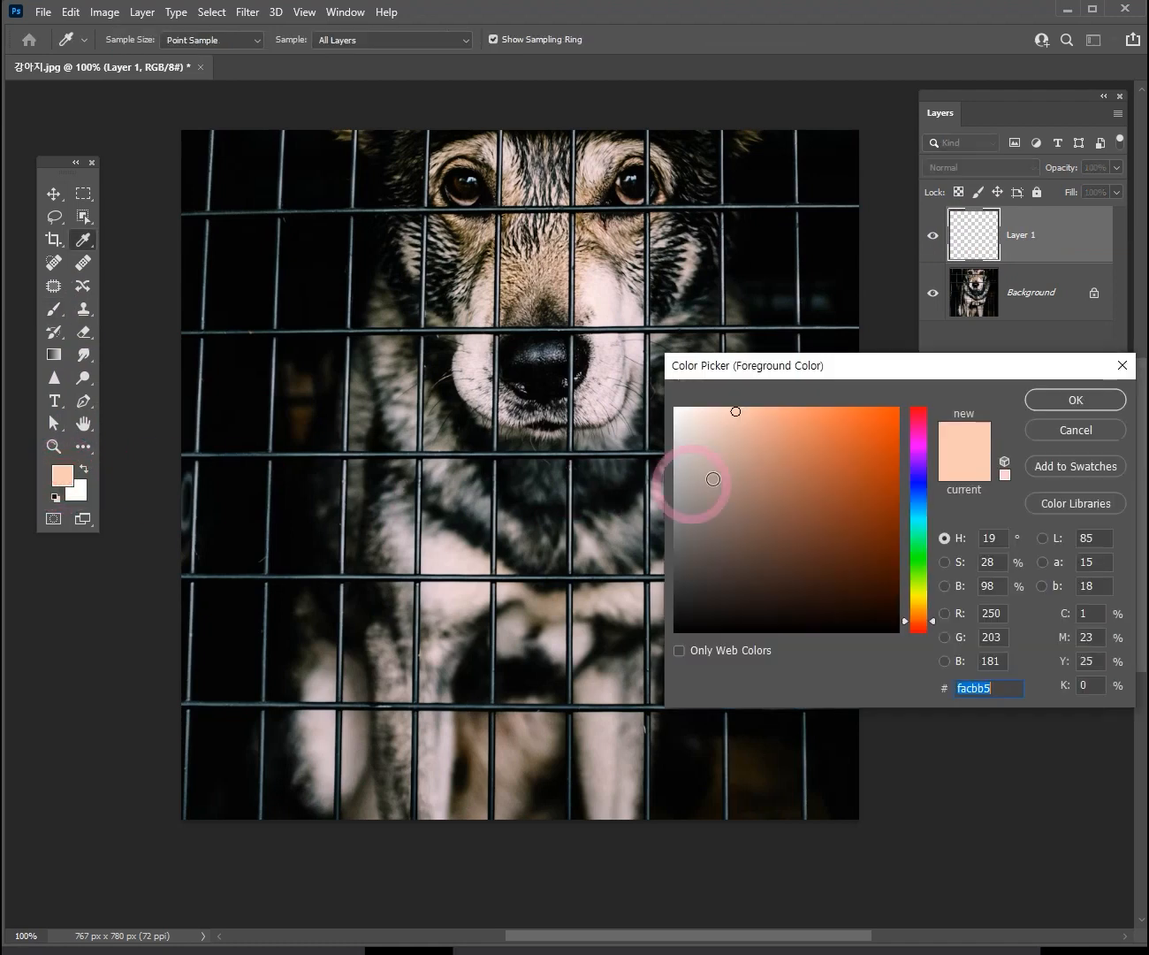
pyautogui.click(881, 429)
pyautogui.click(1054, 406)
pyautogui.moveTo(459, 276)
pyautogui.mouseDown()
pyautogui.moveTo(400, 311)
pyautogui.moveTo(630, 419)
pyautogui.moveTo(448, 571)
pyautogui.moveTo(682, 402)
pyautogui.moveTo(461, 239)
pyautogui.moveTo(668, 555)
pyautogui.moveTo(456, 626)
pyautogui.moveTo(702, 394)
pyautogui.moveTo(451, 495)
pyautogui.mouseUp()
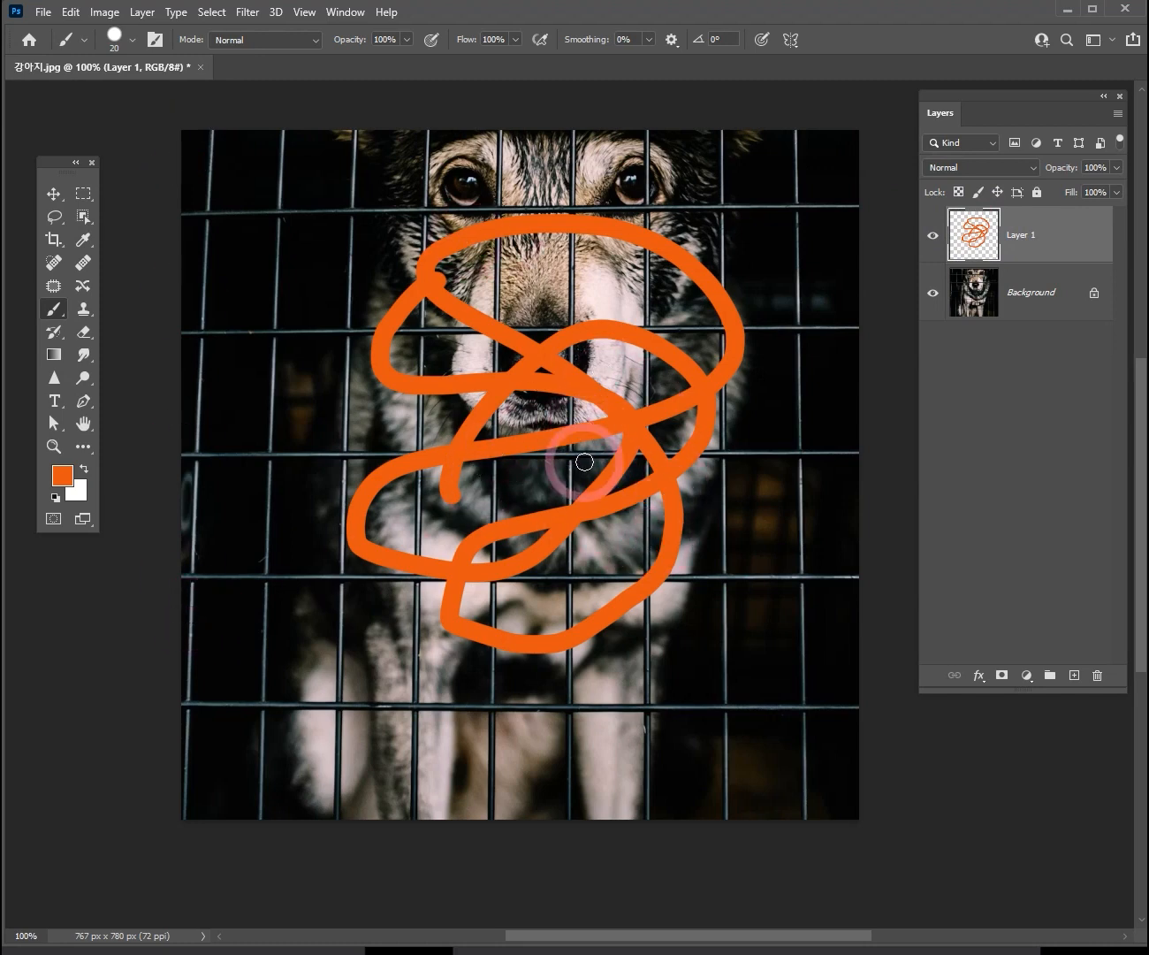
# Step: Move the orange scribble slightly down, try deleting its layer and undo the deletion
pyautogui.click(53, 193)
pyautogui.moveTo(529, 355)
pyautogui.mouseDown()
pyautogui.moveTo(701, 358)
pyautogui.moveTo(493, 522)
pyautogui.moveTo(566, 283)
pyautogui.moveTo(400, 382)
pyautogui.moveTo(619, 397)
pyautogui.moveTo(530, 261)
pyautogui.moveTo(530, 372)
pyautogui.mouseUp()
pyautogui.click(1033, 245)
pyautogui.moveTo(1032, 244)
pyautogui.mouseDown()
pyautogui.moveTo(1077, 313)
pyautogui.moveTo(1077, 596)
pyautogui.moveTo(1097, 675)
pyautogui.mouseUp()
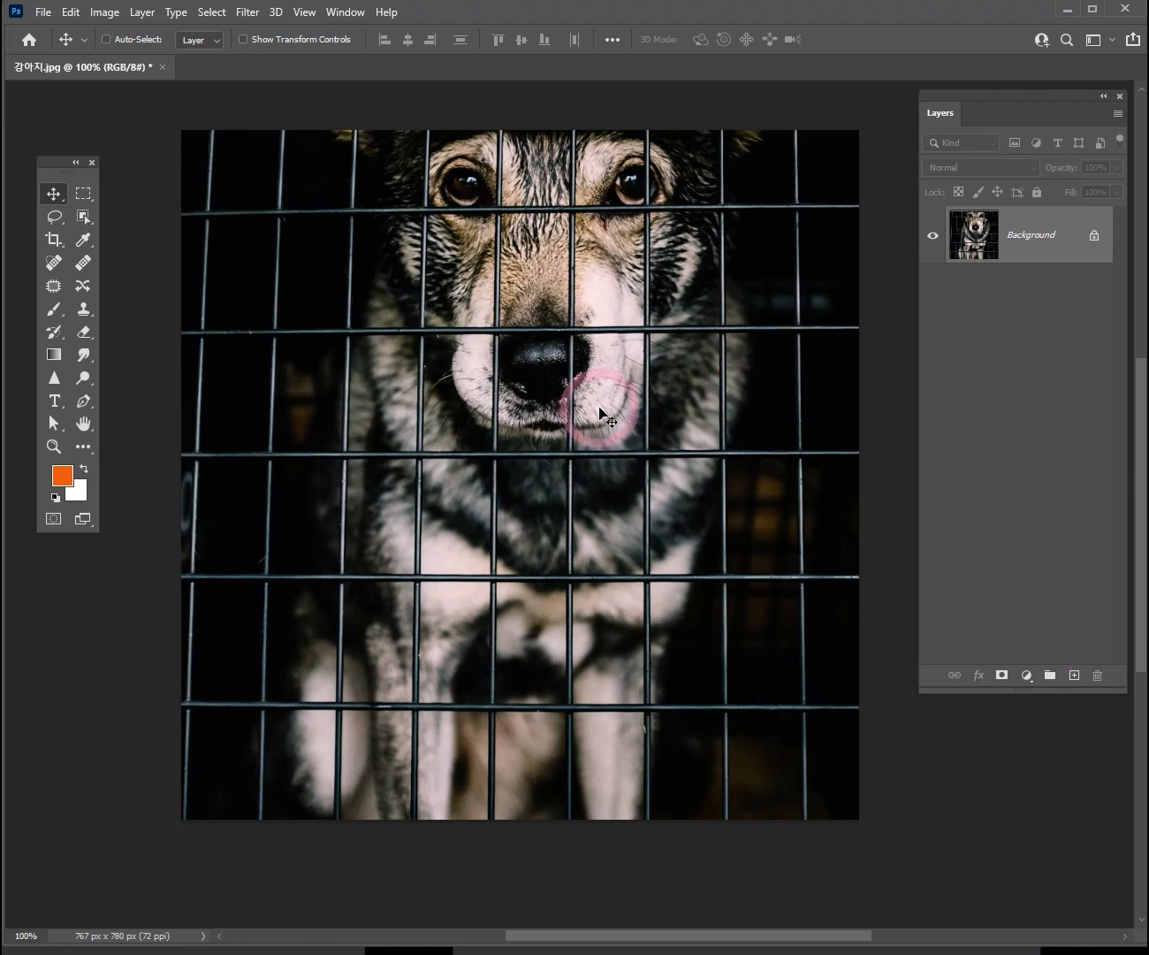
pyautogui.hotkey('ctrl', 'z')
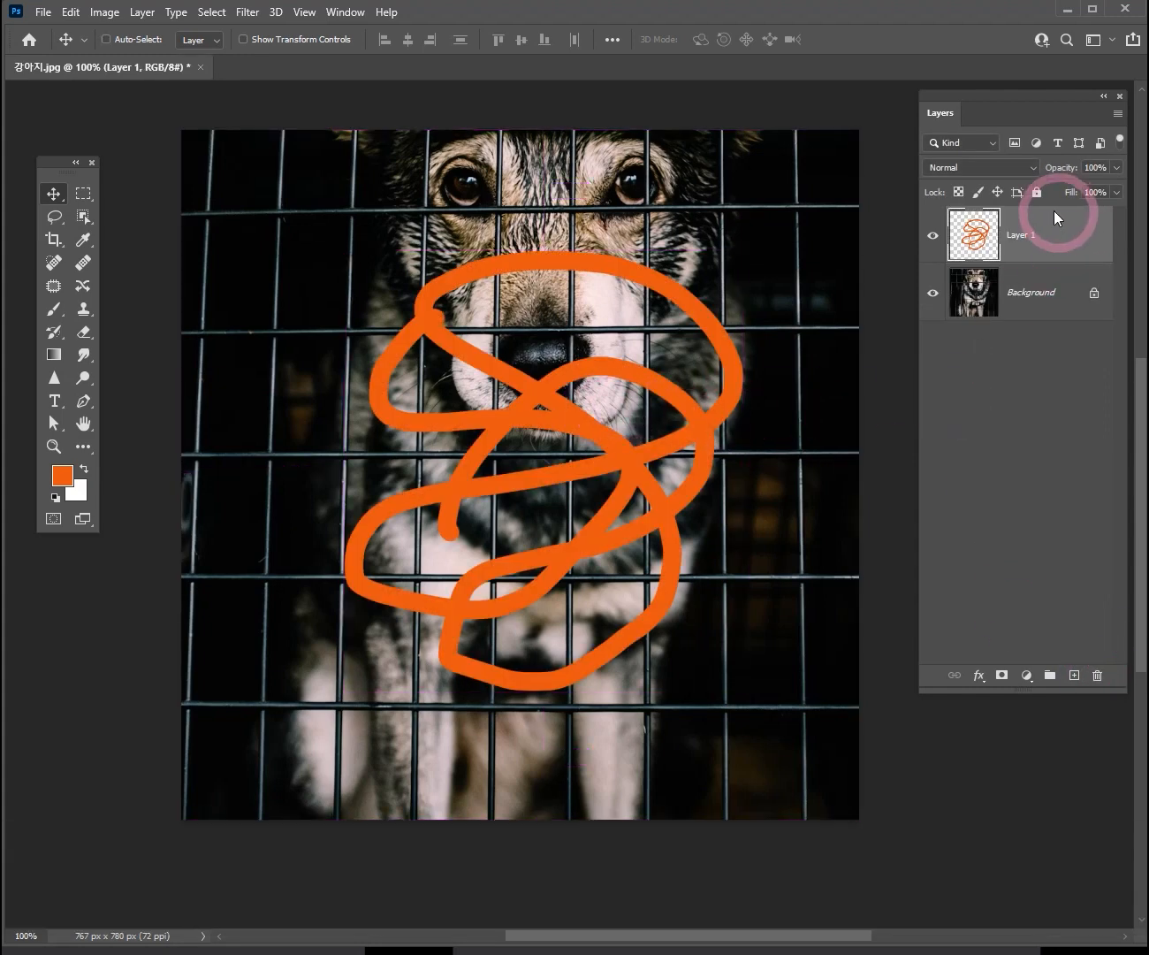
# Step: Hide and show the orange scribble's layer repeatedly to compare the photo with and without it
pyautogui.click(933, 237)
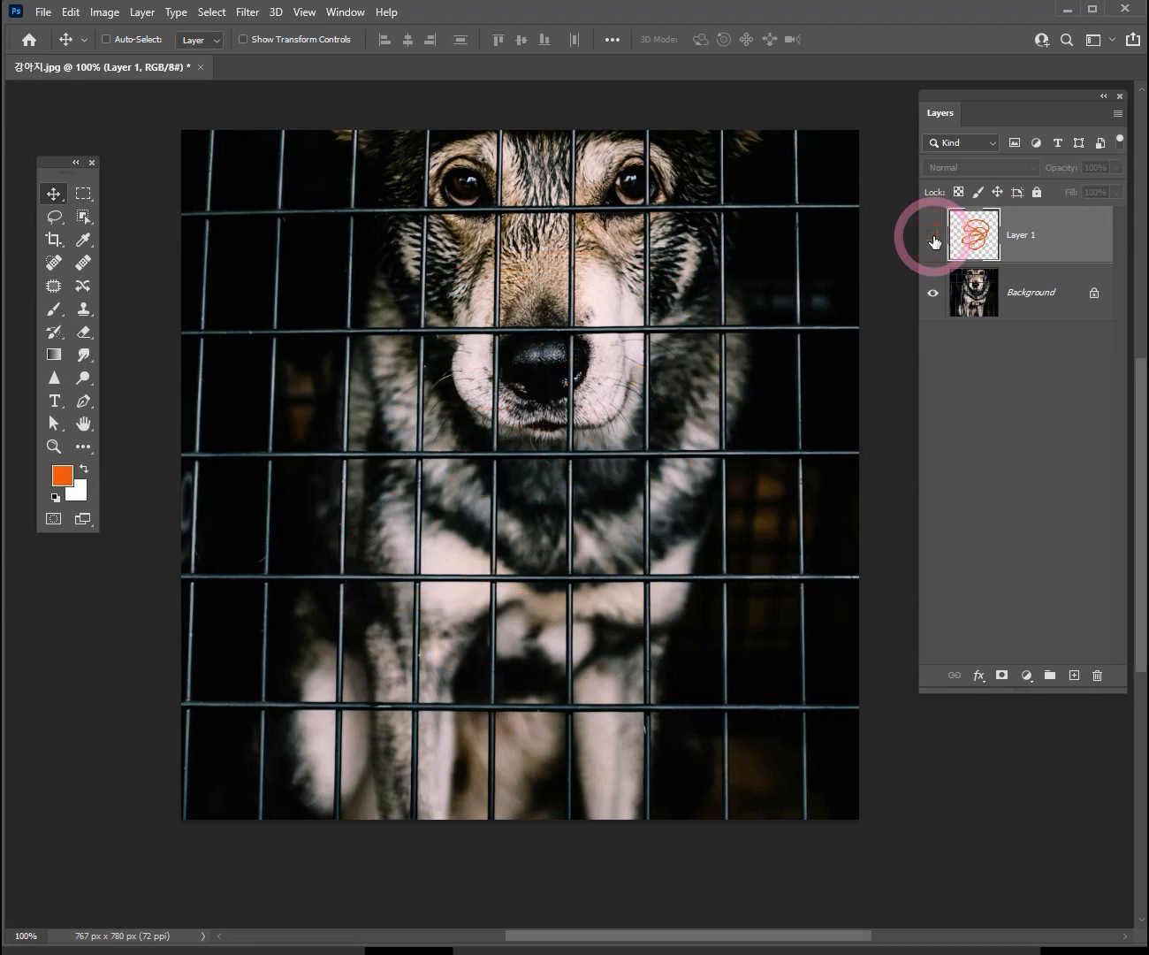
pyautogui.click(933, 237)
pyautogui.click(933, 237)
pyautogui.click(933, 236)
pyautogui.click(934, 237)
pyautogui.click(933, 237)
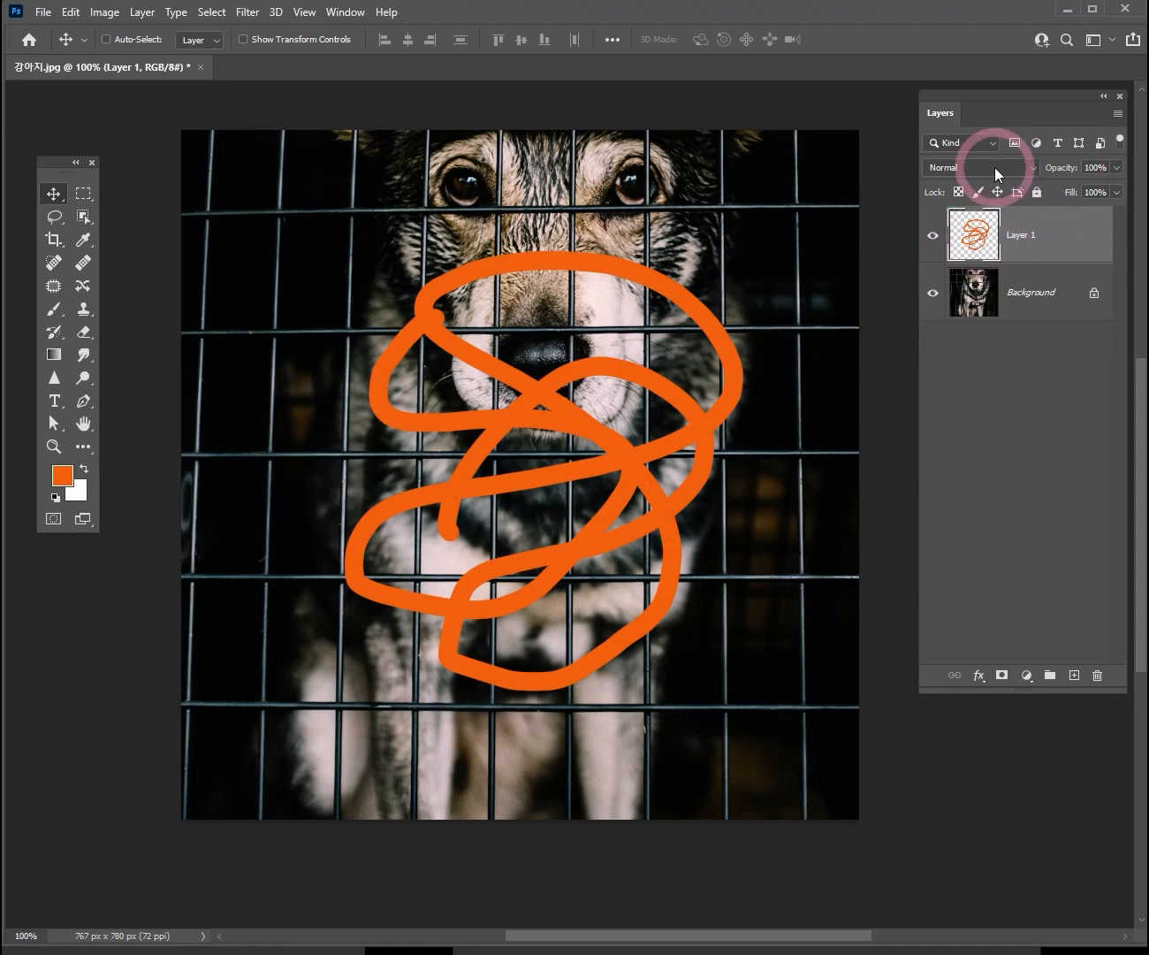
# Step: Add a second new layer, set the foreground colour to blue and brush overlapping freehand loops across the orange scribble
pyautogui.click(1075, 676)
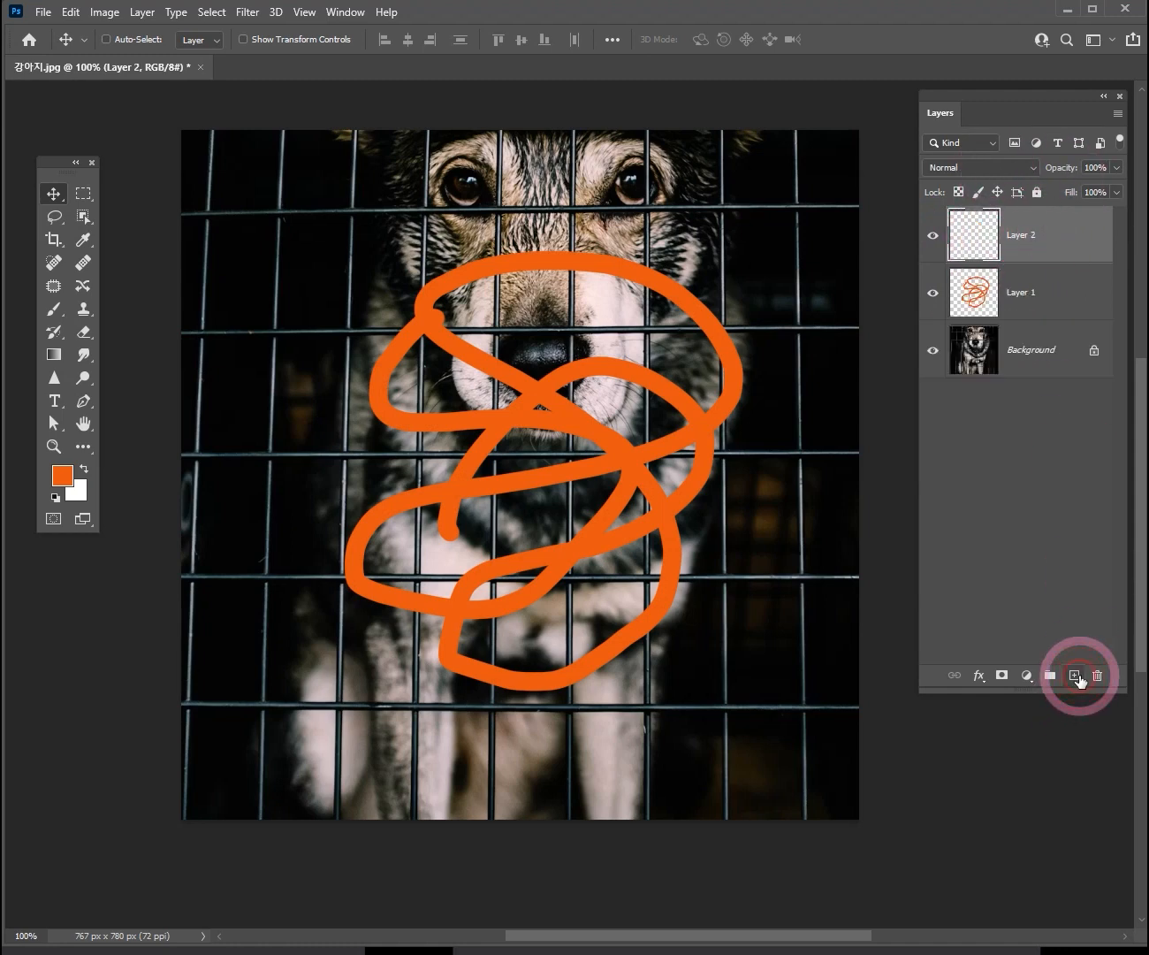
pyautogui.click(988, 248)
pyautogui.click(62, 475)
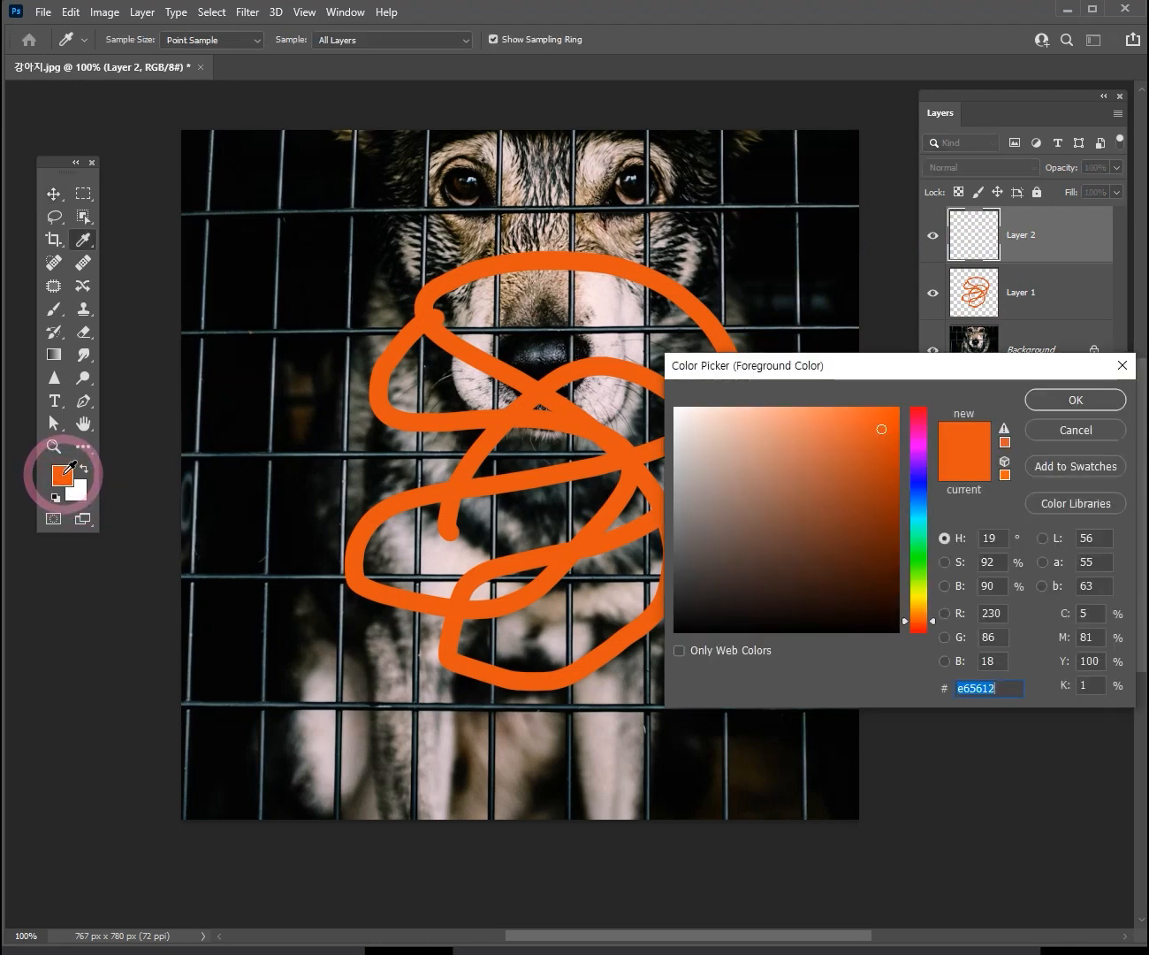
pyautogui.click(926, 485)
pyautogui.moveTo(872, 440)
pyautogui.mouseDown()
pyautogui.moveTo(821, 480)
pyautogui.moveTo(847, 430)
pyautogui.mouseUp()
pyautogui.click(1072, 403)
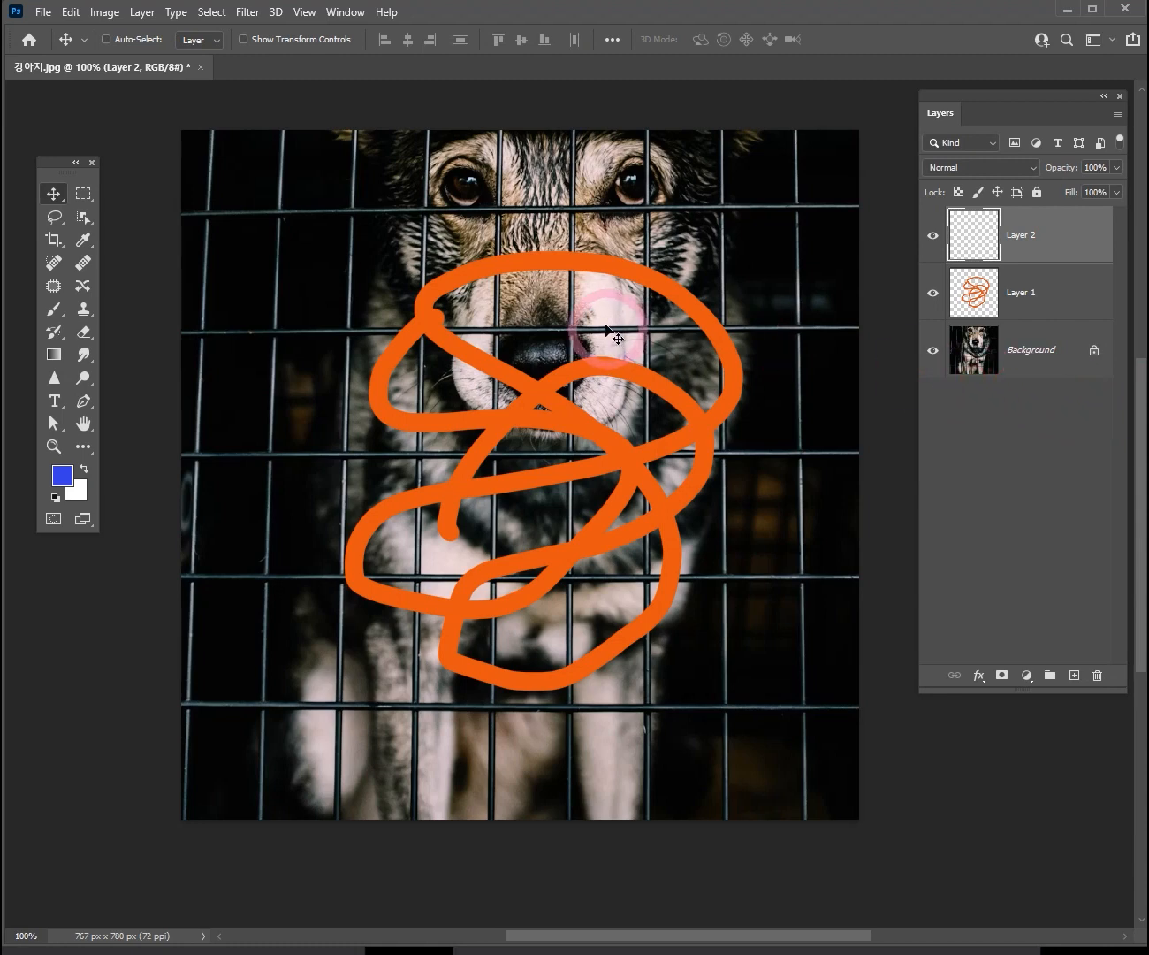
pyautogui.click(50, 311)
pyautogui.moveTo(552, 270)
pyautogui.mouseDown()
pyautogui.moveTo(672, 398)
pyautogui.moveTo(604, 539)
pyautogui.moveTo(545, 448)
pyautogui.moveTo(560, 535)
pyautogui.mouseUp()
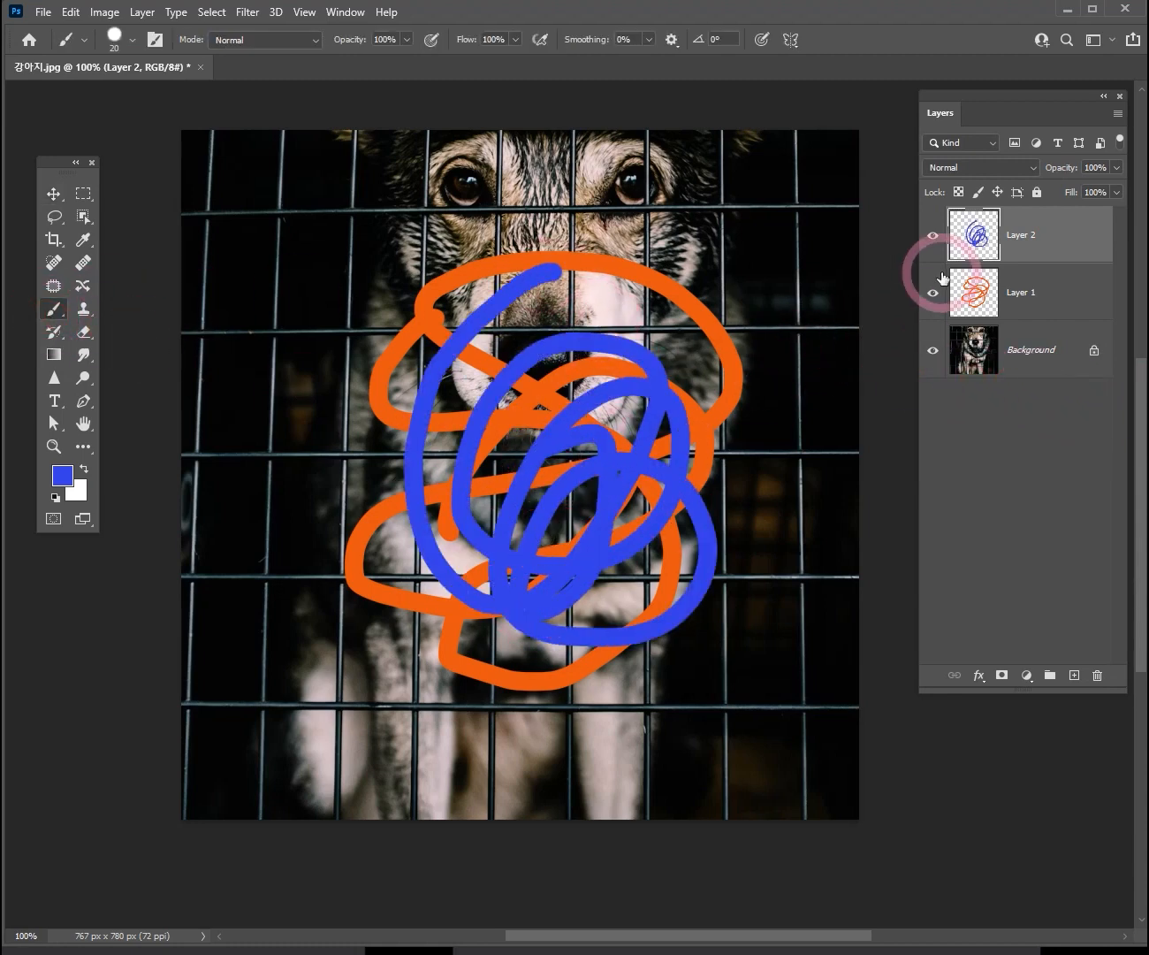
# Step: Move the blue scribble up and right on Layer 2 and shift the orange scribble on Layer 1 with the Move tool
pyautogui.moveTo(941, 265)
pyautogui.mouseDown()
pyautogui.moveTo(961, 303)
pyautogui.moveTo(982, 311)
pyautogui.moveTo(952, 323)
pyautogui.moveTo(1109, 257)
pyautogui.moveTo(1098, 221)
pyautogui.moveTo(1034, 241)
pyautogui.moveTo(811, 205)
pyautogui.moveTo(86, 192)
pyautogui.mouseUp()
pyautogui.click(53, 195)
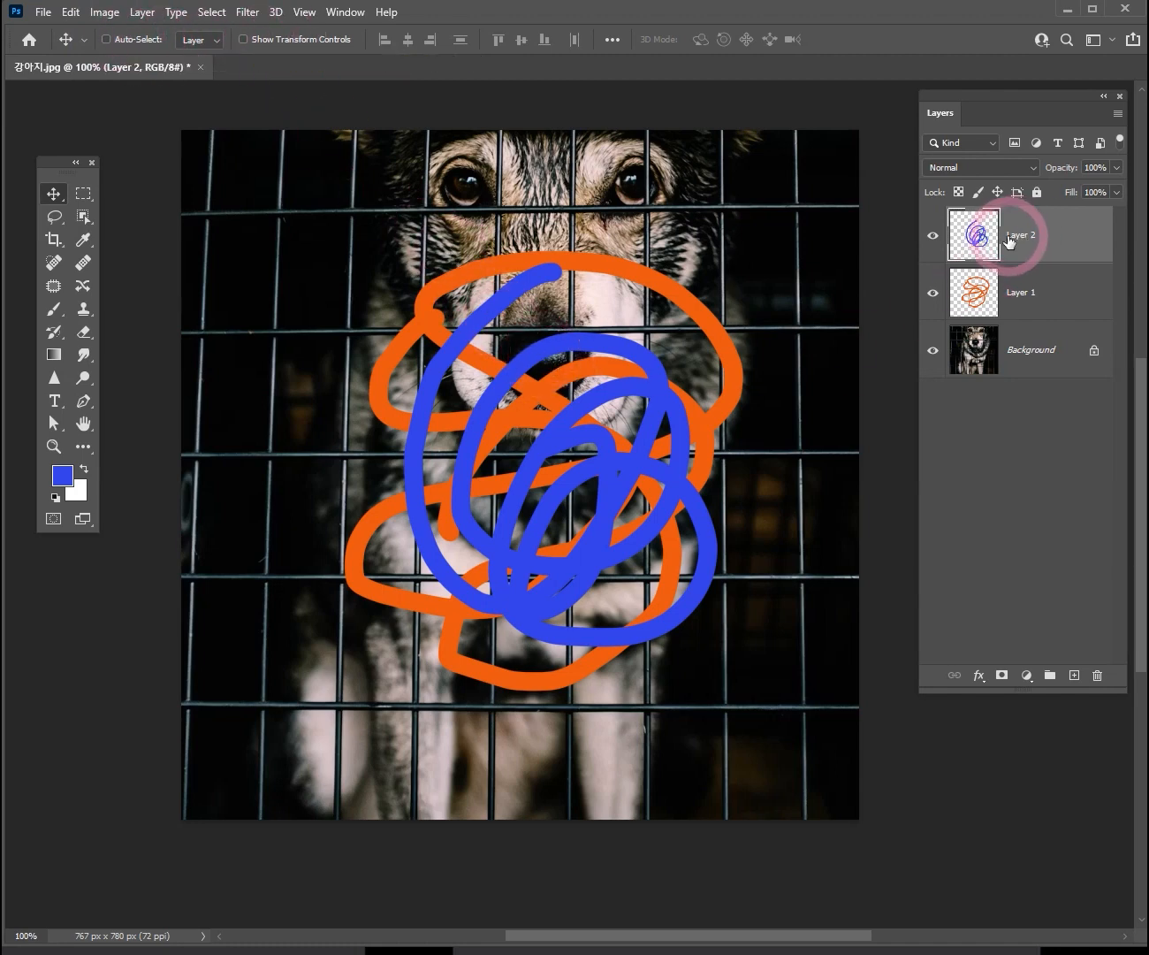
pyautogui.moveTo(631, 358)
pyautogui.mouseDown()
pyautogui.moveTo(716, 535)
pyautogui.moveTo(390, 442)
pyautogui.moveTo(671, 431)
pyautogui.moveTo(665, 362)
pyautogui.moveTo(587, 331)
pyautogui.moveTo(672, 199)
pyautogui.moveTo(670, 253)
pyautogui.moveTo(699, 260)
pyautogui.mouseUp()
pyautogui.click(1096, 292)
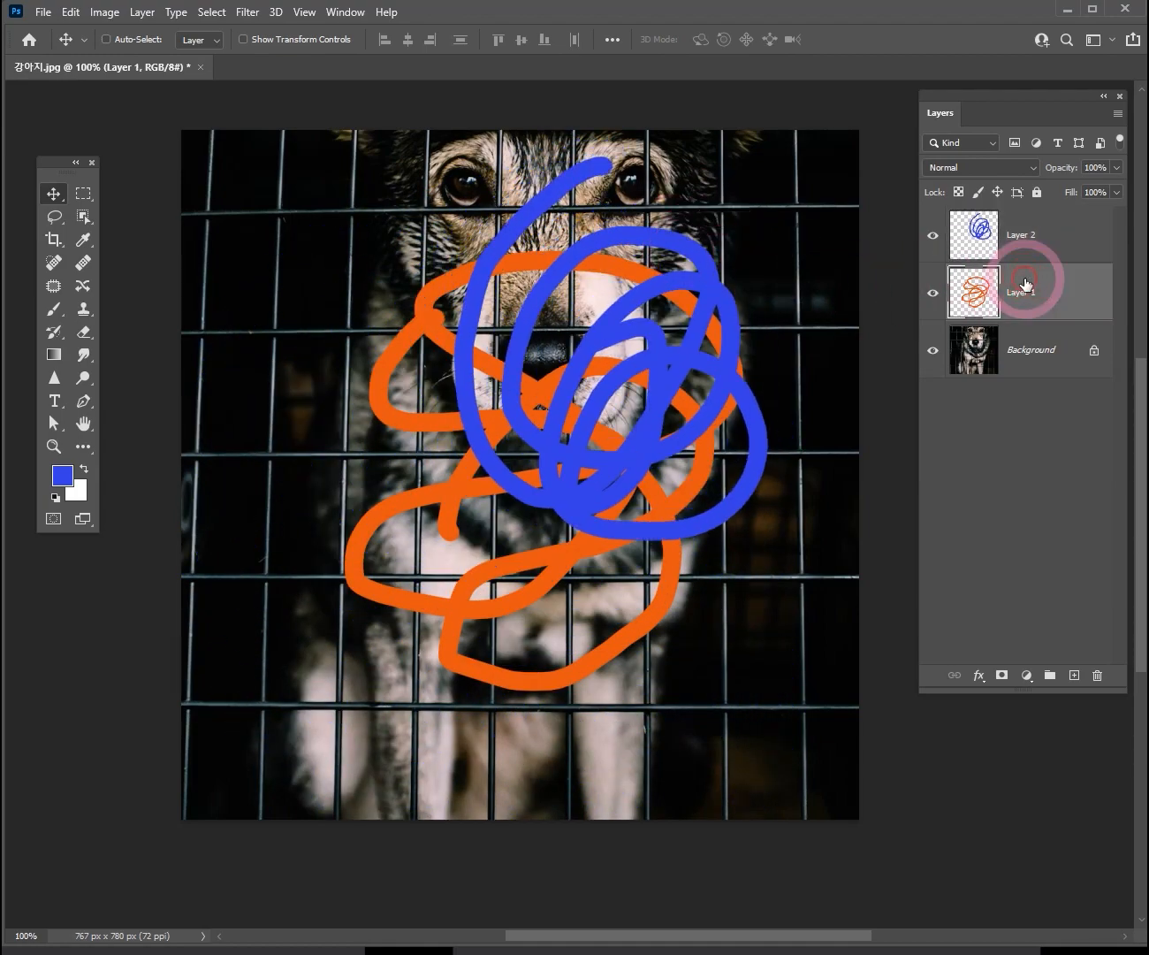
pyautogui.moveTo(692, 586)
pyautogui.mouseDown()
pyautogui.moveTo(642, 624)
pyautogui.moveTo(631, 619)
pyautogui.moveTo(748, 637)
pyautogui.moveTo(838, 527)
pyautogui.mouseUp()
# Step: Unlock the Background layer, try moving the dog photo down and undo the move
pyautogui.click(1046, 347)
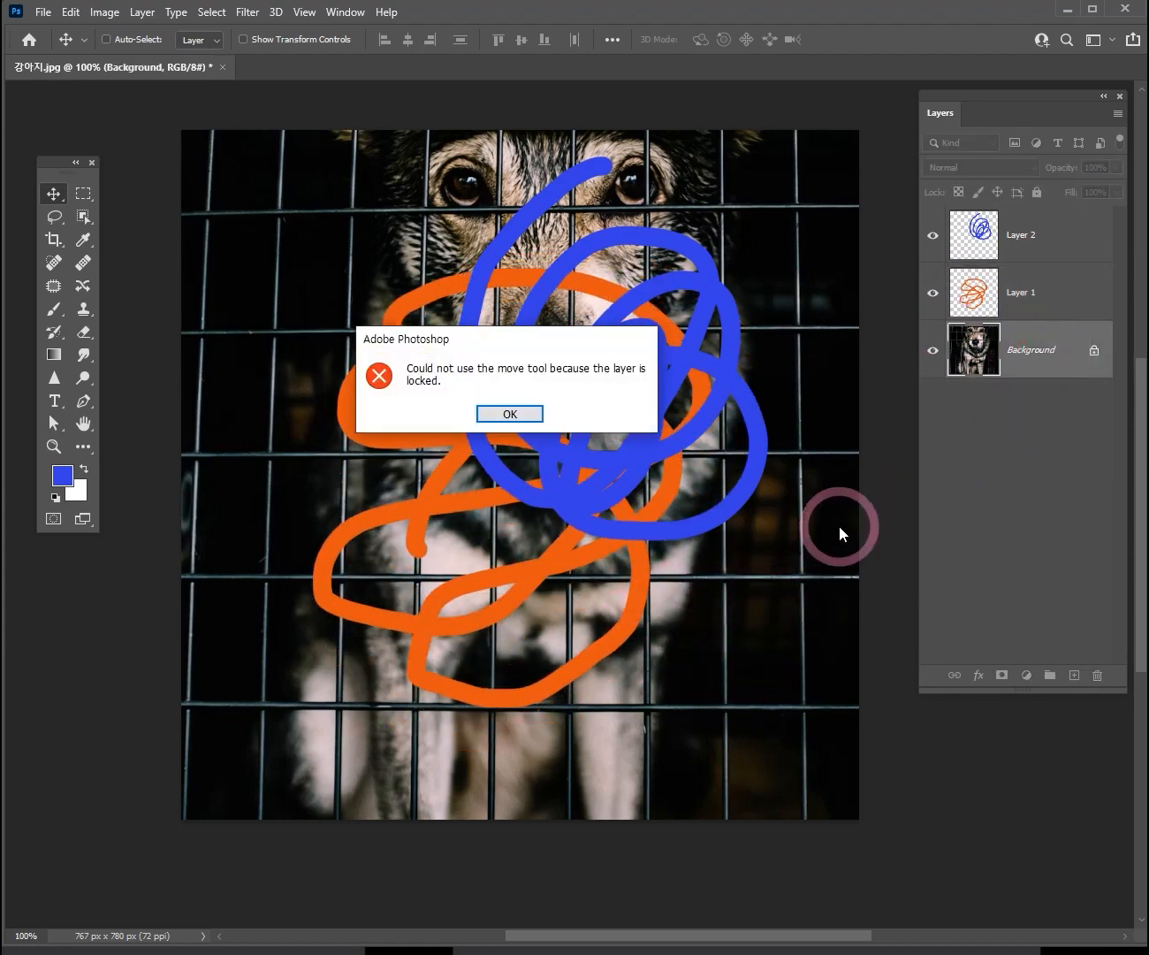
pyautogui.click(510, 411)
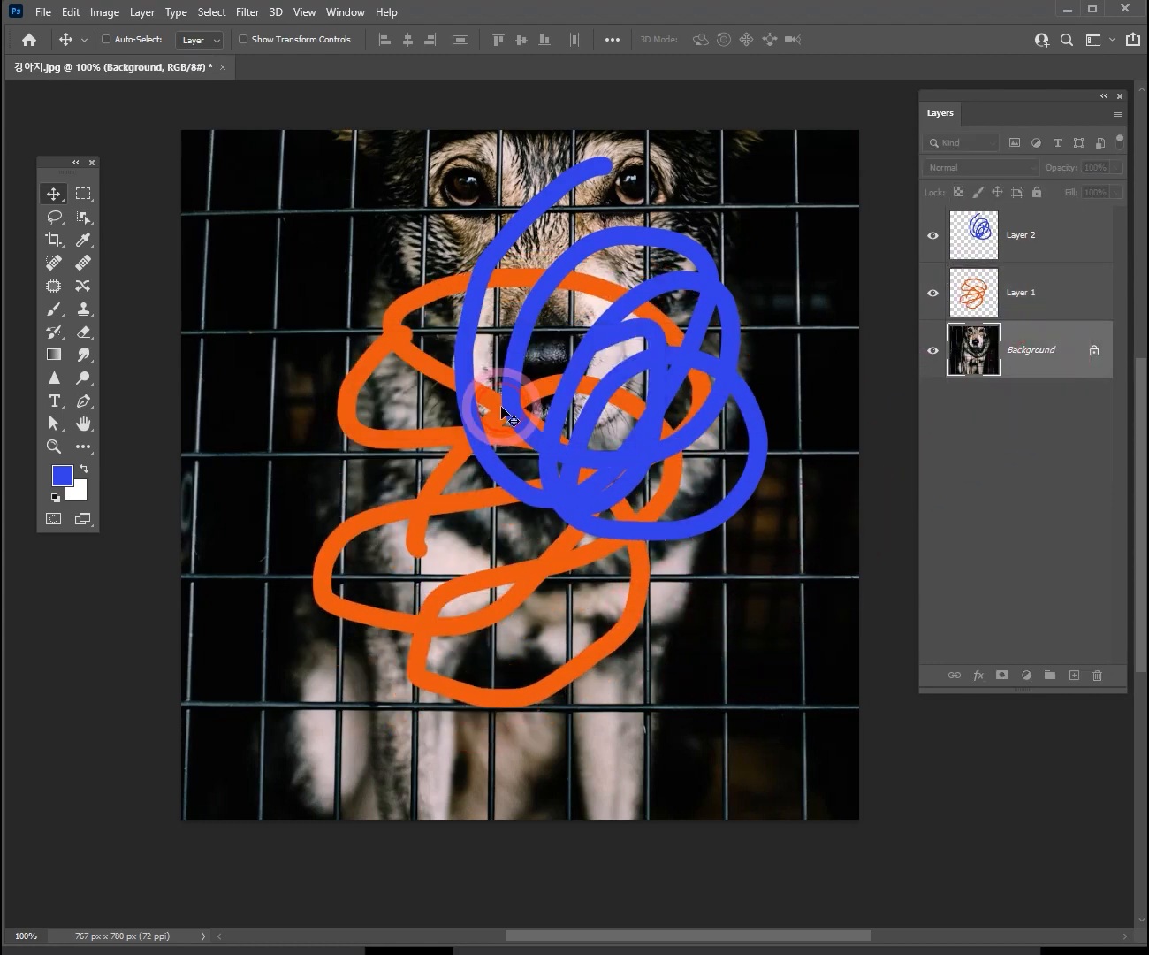
pyautogui.click(1095, 354)
pyautogui.moveTo(753, 586); pyautogui.dragTo(757, 665)
pyautogui.hotkey('ctrl', 'z')
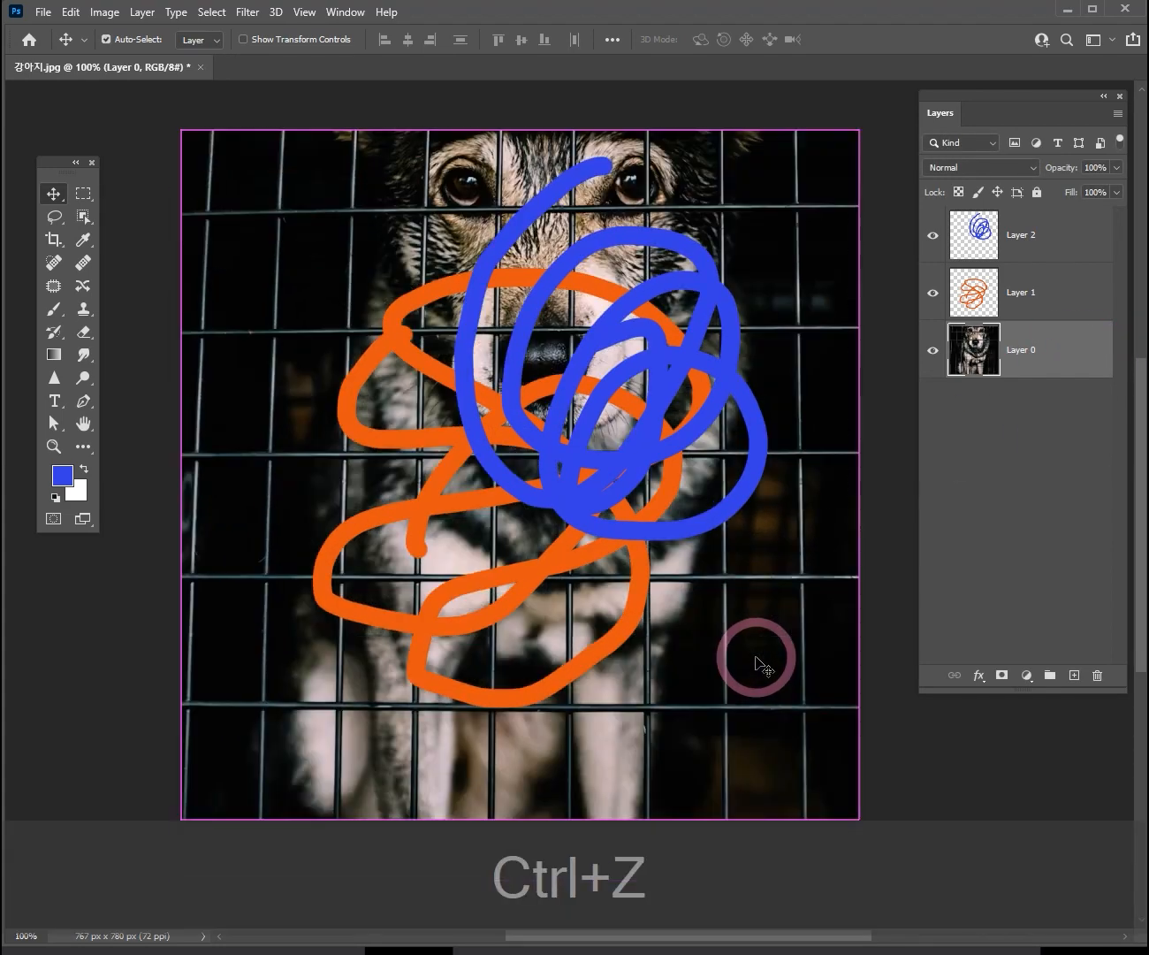
# Step: Delete the blue and orange scribble layers, leaving only the dog photo layer
pyautogui.click(1045, 230)
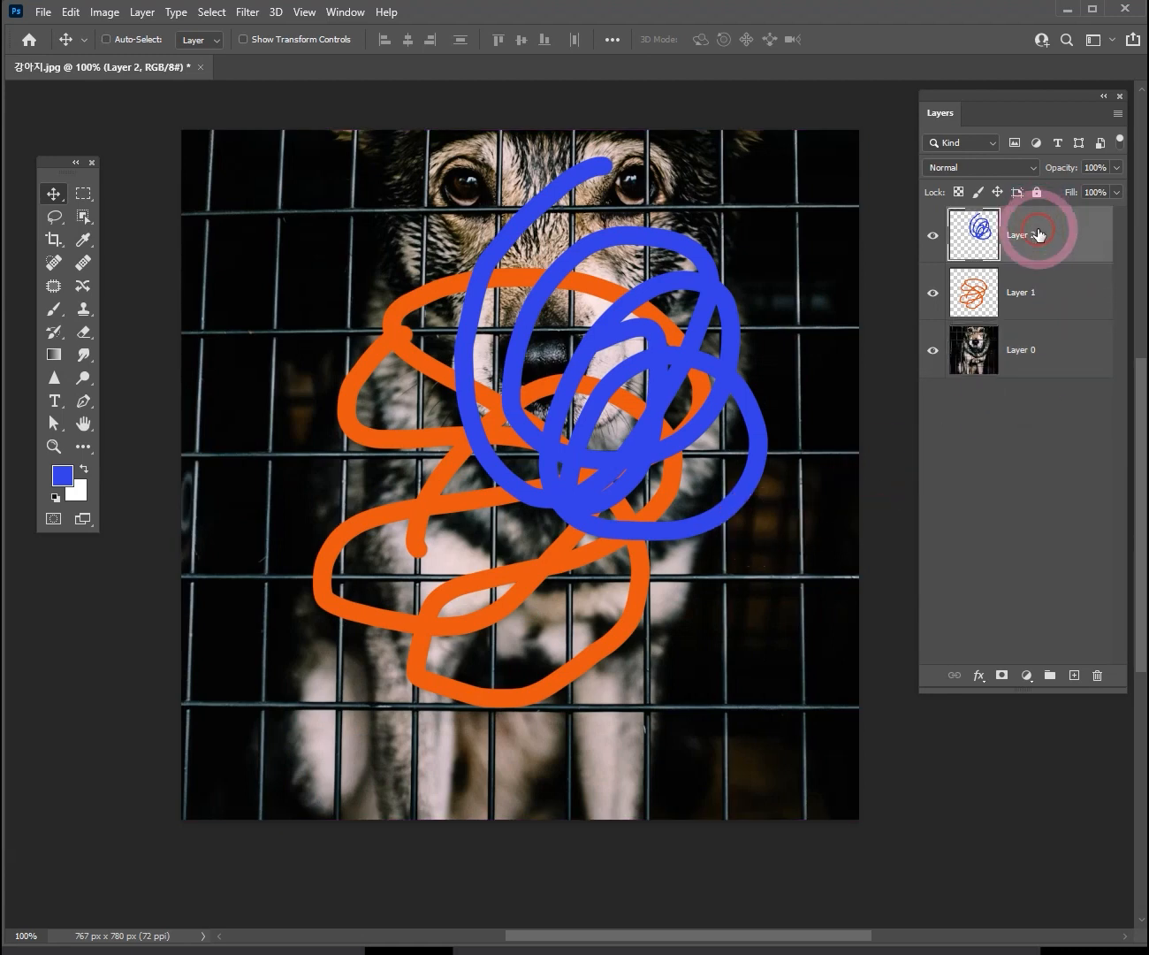
pyautogui.keyDown('shift'); pyautogui.click(1051, 307); pyautogui.keyUp('shift')
pyautogui.click(1028, 461)
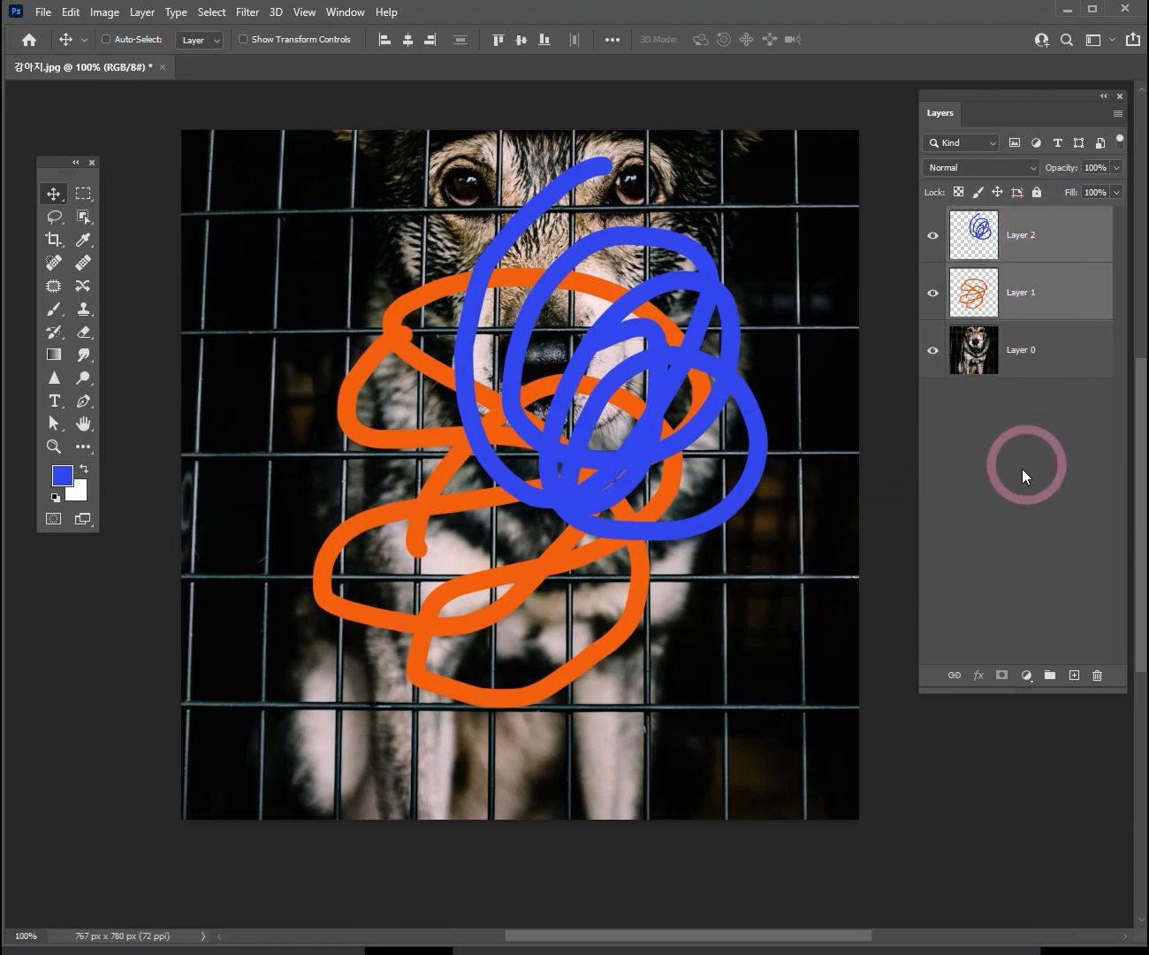
pyautogui.click(1059, 230)
pyautogui.click(1052, 222)
pyautogui.moveTo(1053, 221)
pyautogui.mouseDown()
pyautogui.moveTo(1075, 623)
pyautogui.moveTo(1096, 675)
pyautogui.mouseUp()
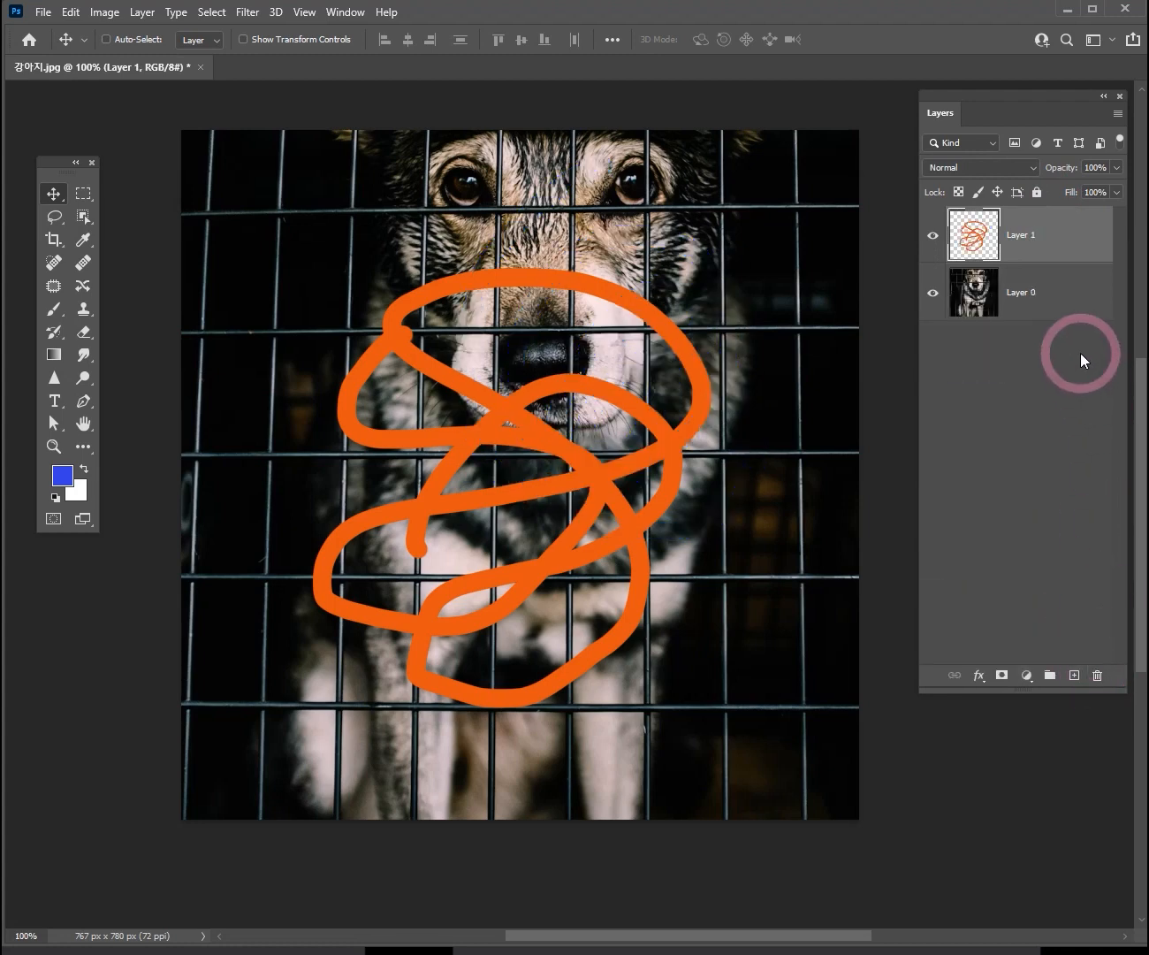
pyautogui.press('Delete')
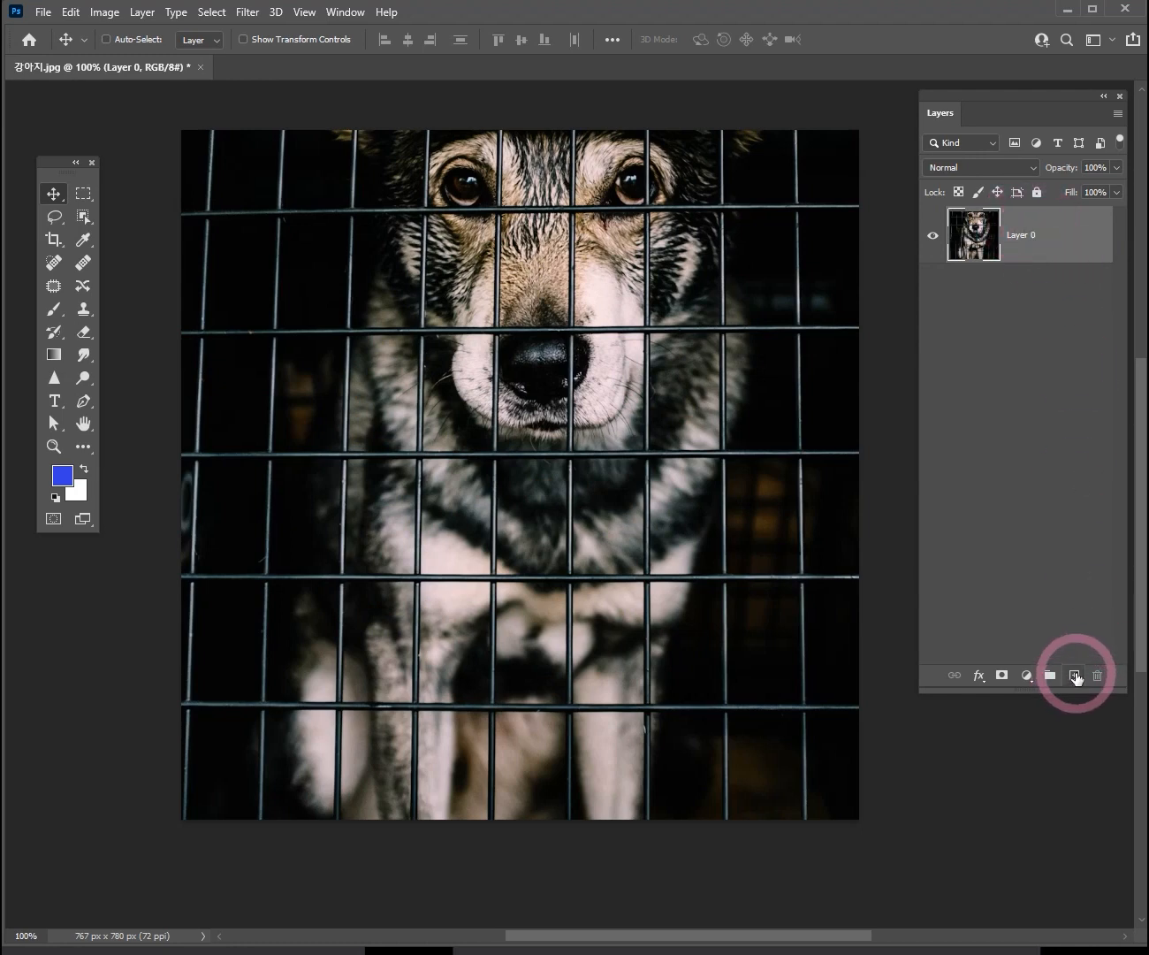
# Step: Add a new empty layer and draw a narrow 780 px high Rectangular Marquee selection along the third vertical wire from the left
pyautogui.click(1075, 675)
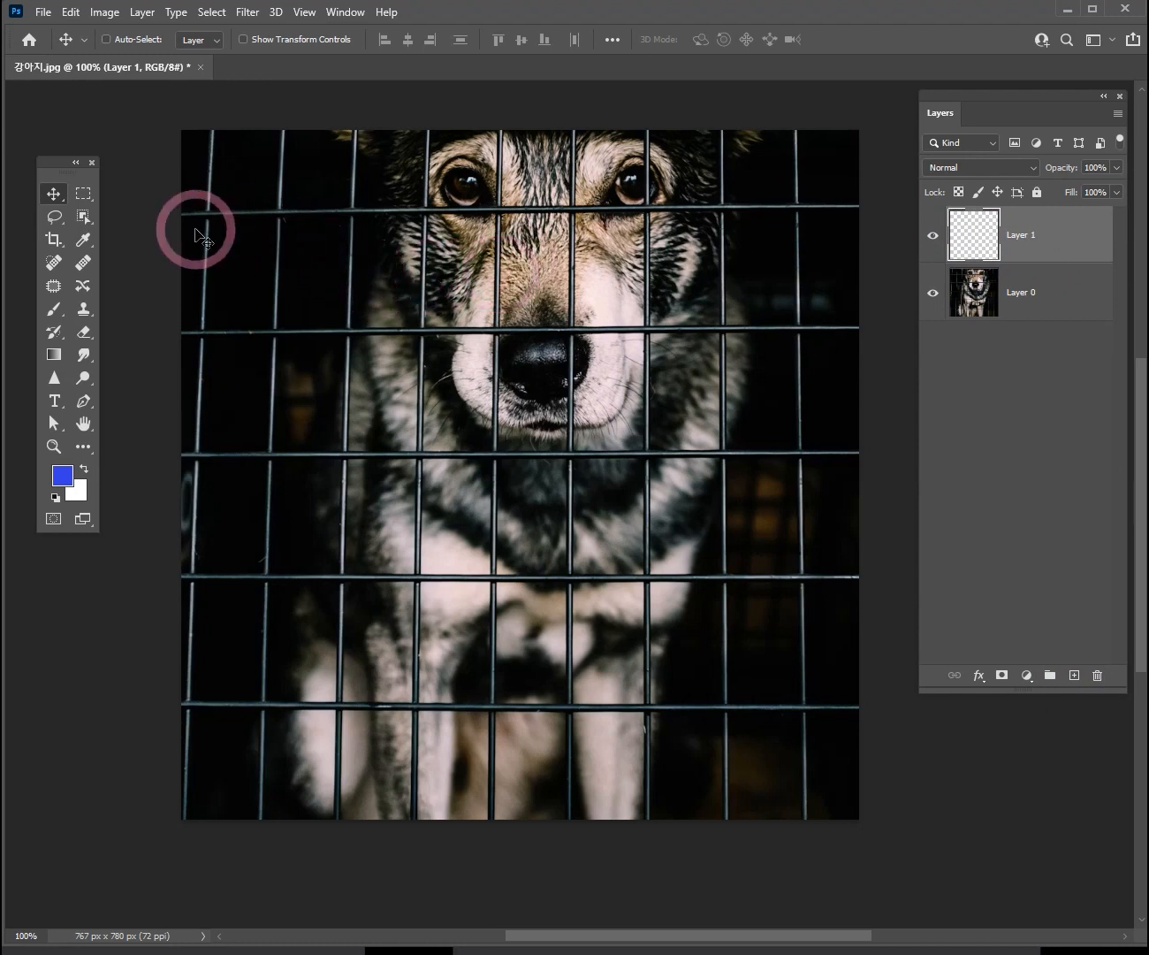
pyautogui.click(93, 190)
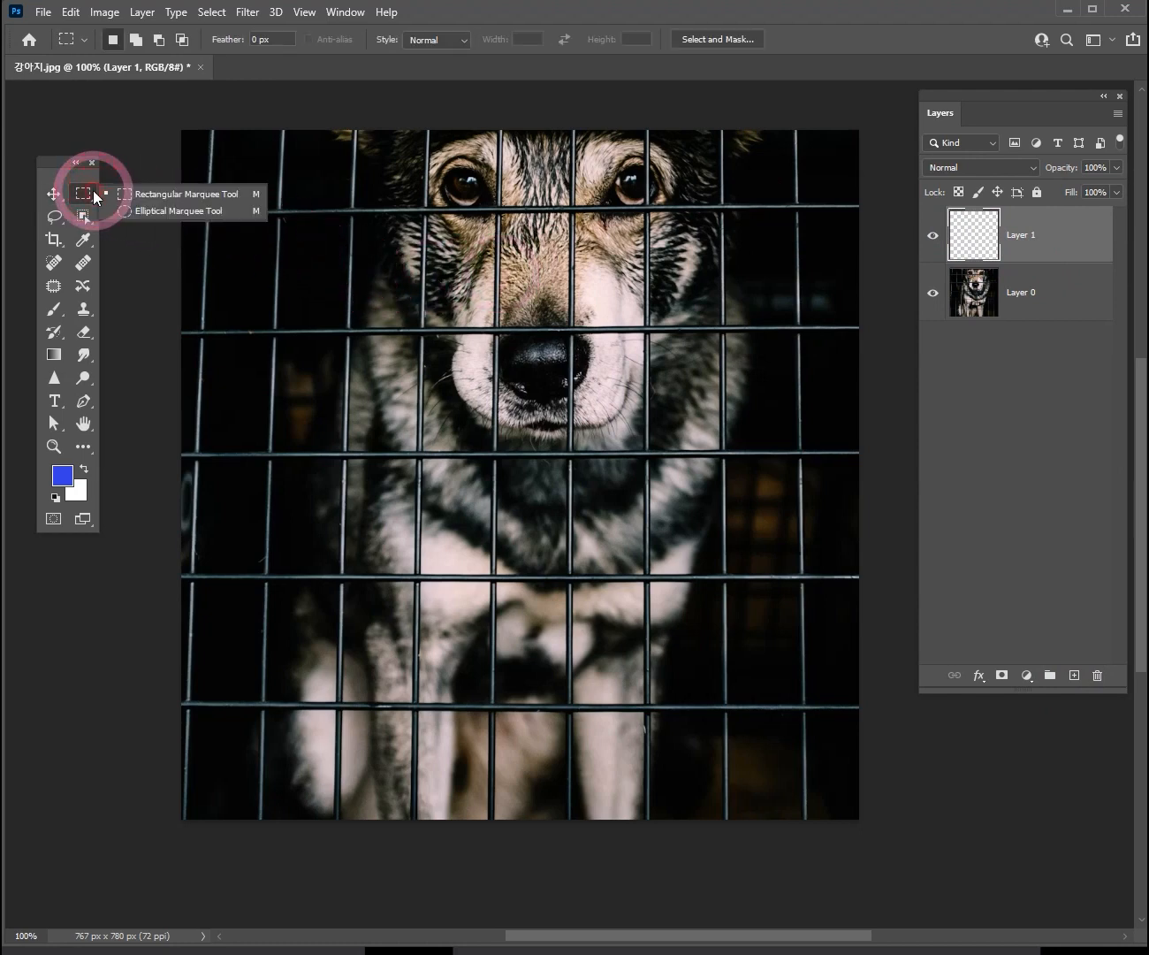
pyautogui.click(155, 194)
pyautogui.moveTo(331, 123); pyautogui.dragTo(366, 850)
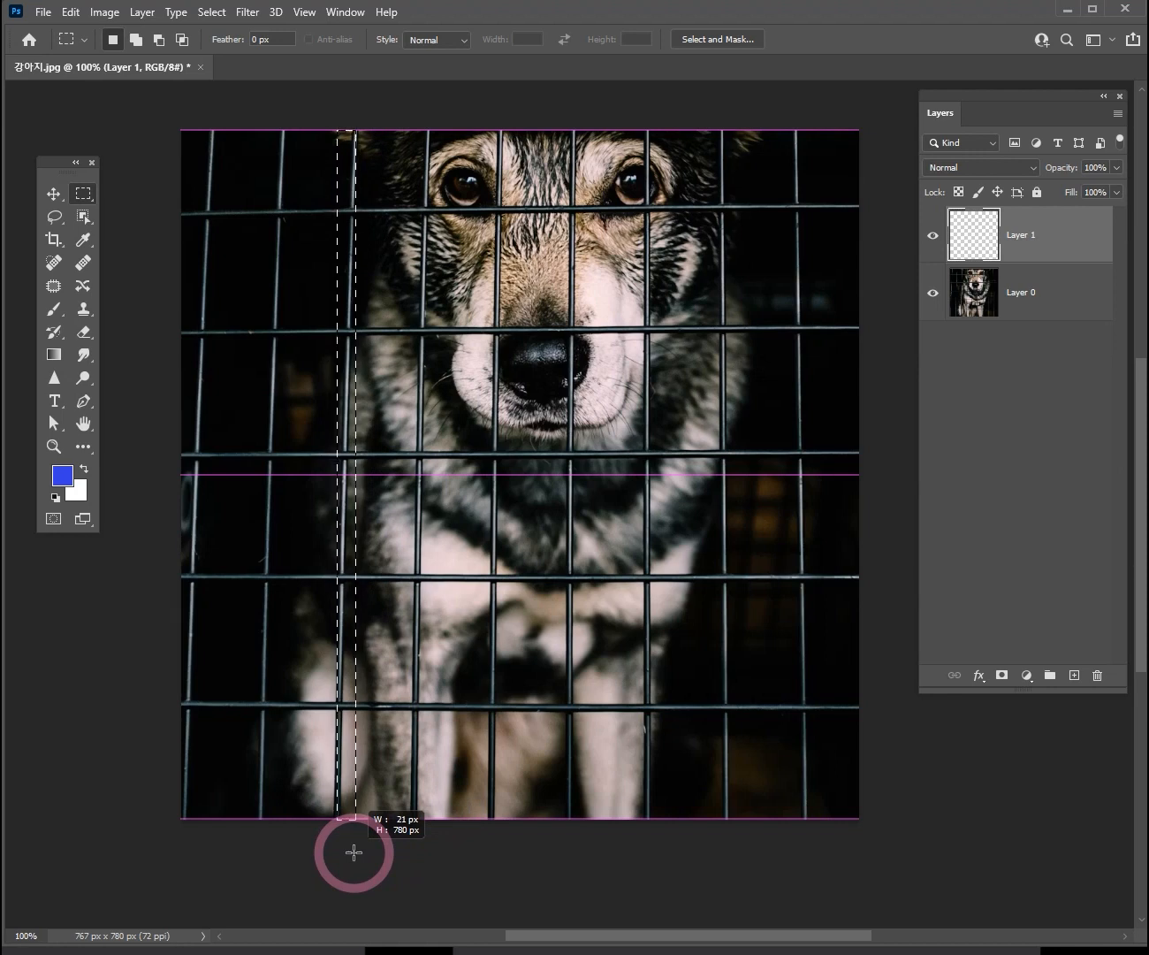
pyautogui.moveTo(355, 853); pyautogui.dragTo(349, 859)
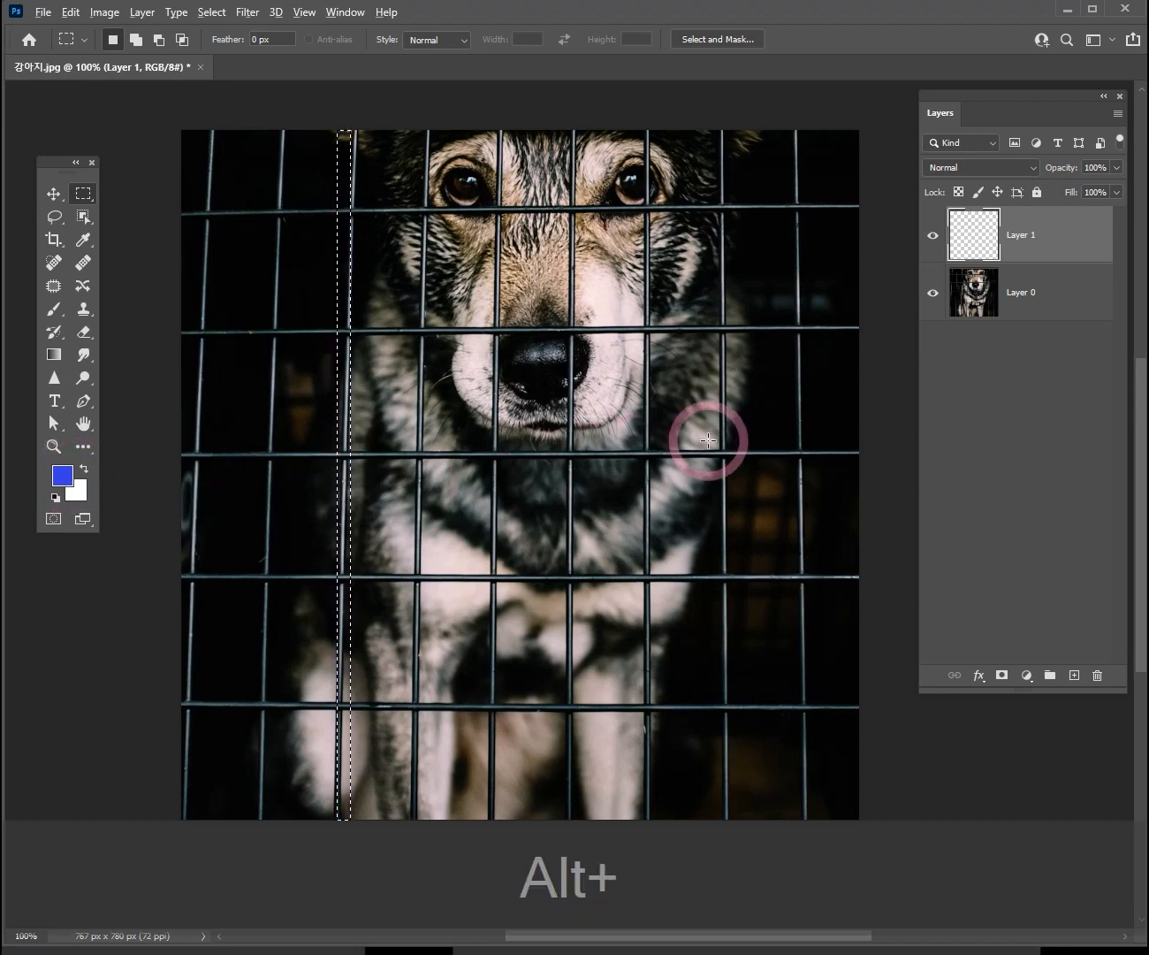
# Step: Fill the selected strip on Layer 1 alternately with the blue foreground and white background colours, ending with white
pyautogui.press('alt')
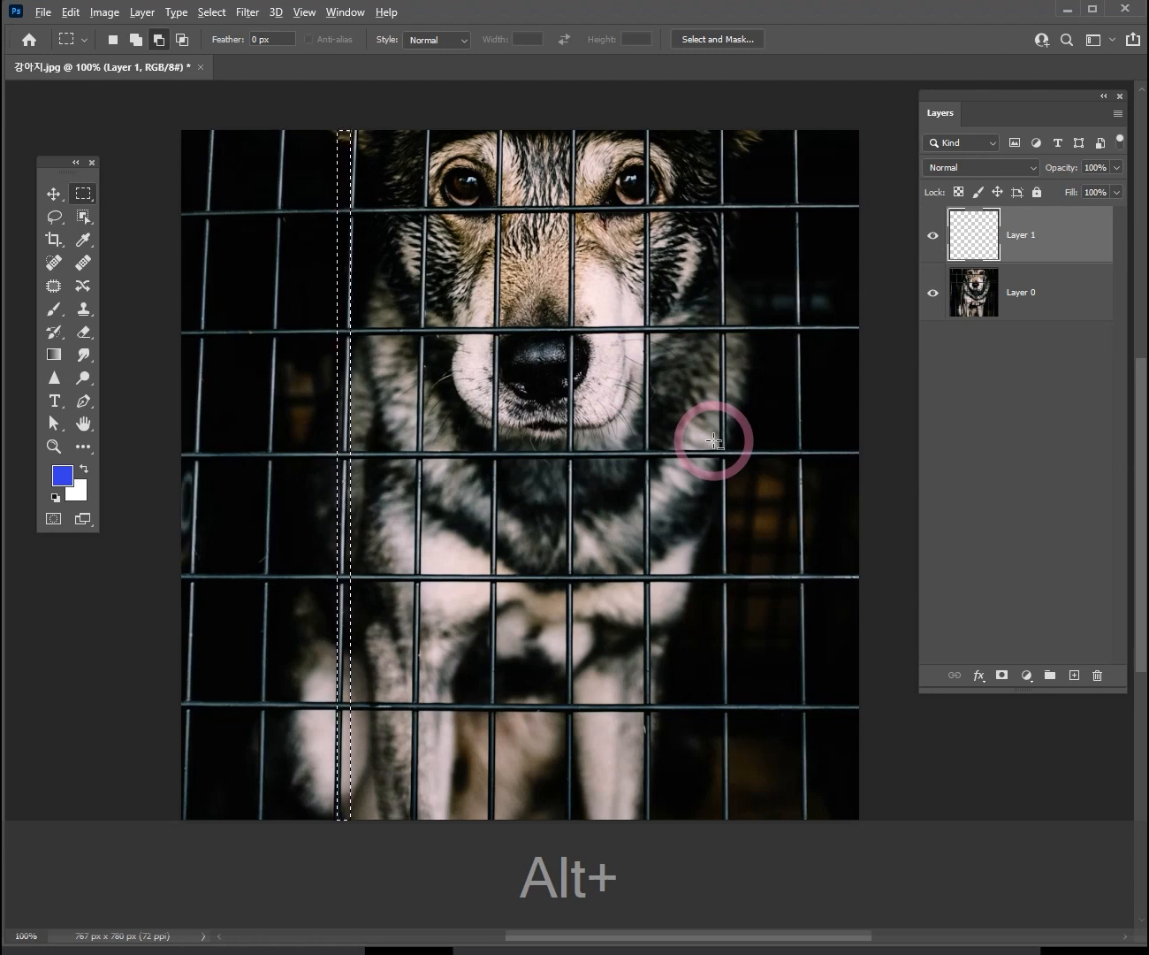
pyautogui.hotkey('alt', 'BackSpace')
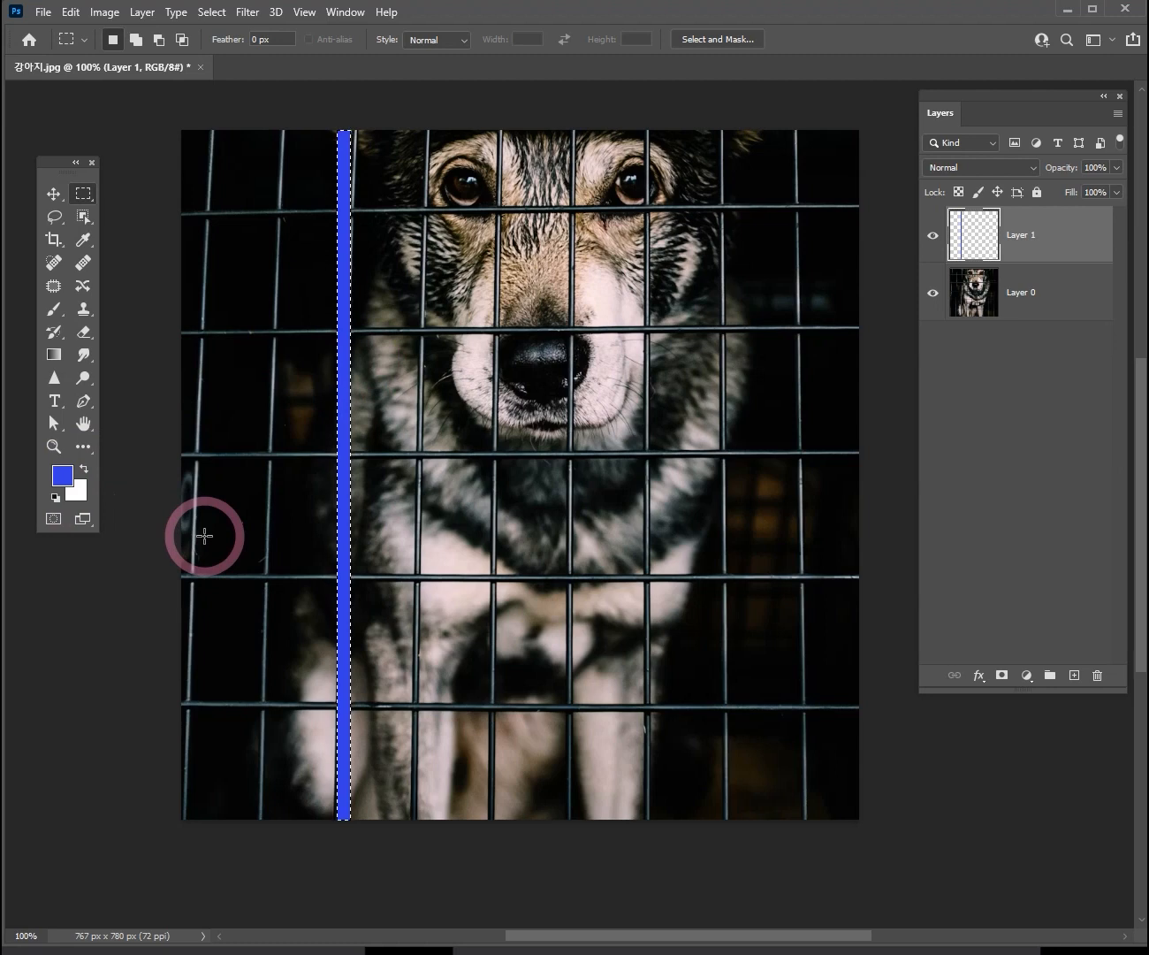
pyautogui.press('ctrl')
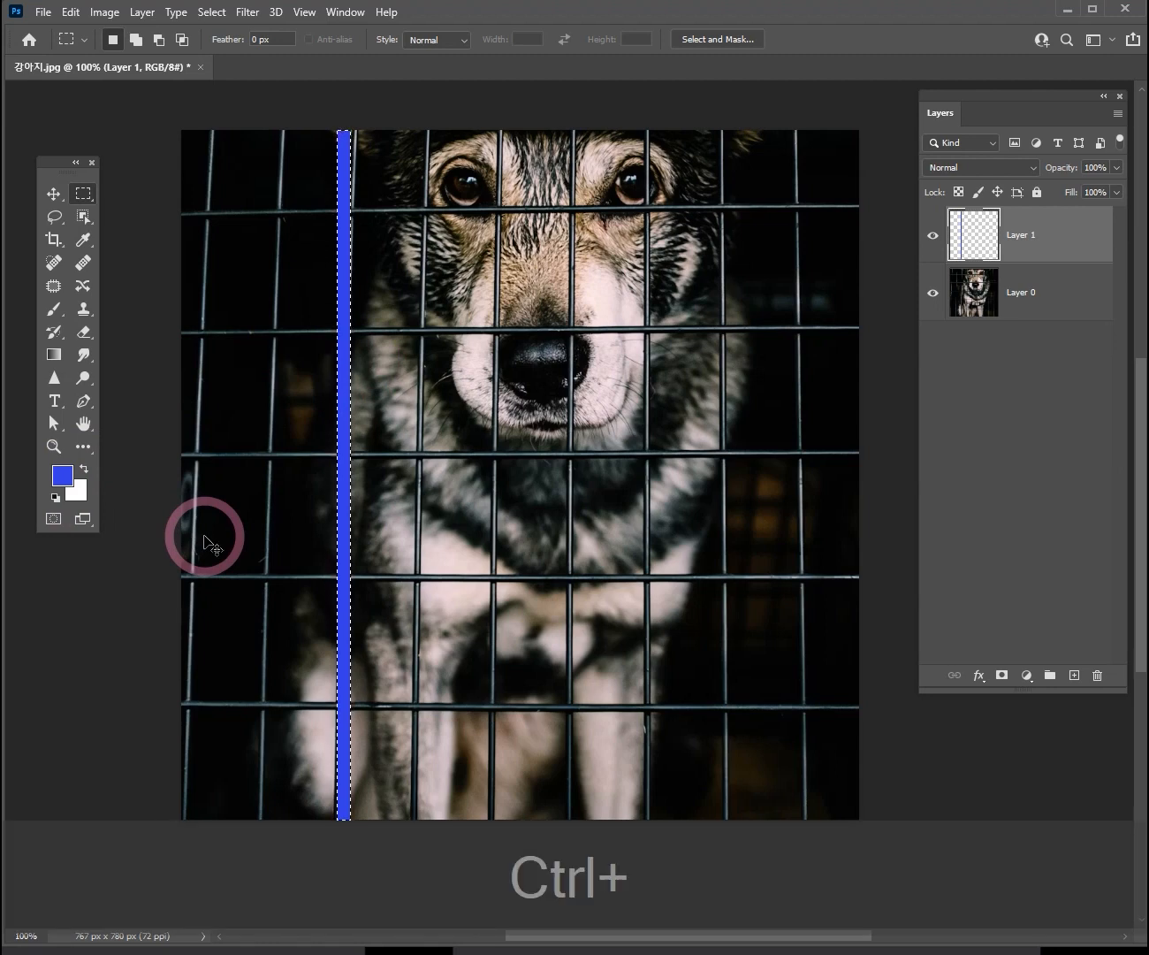
pyautogui.hotkey('ctrl', 'BackSpace')
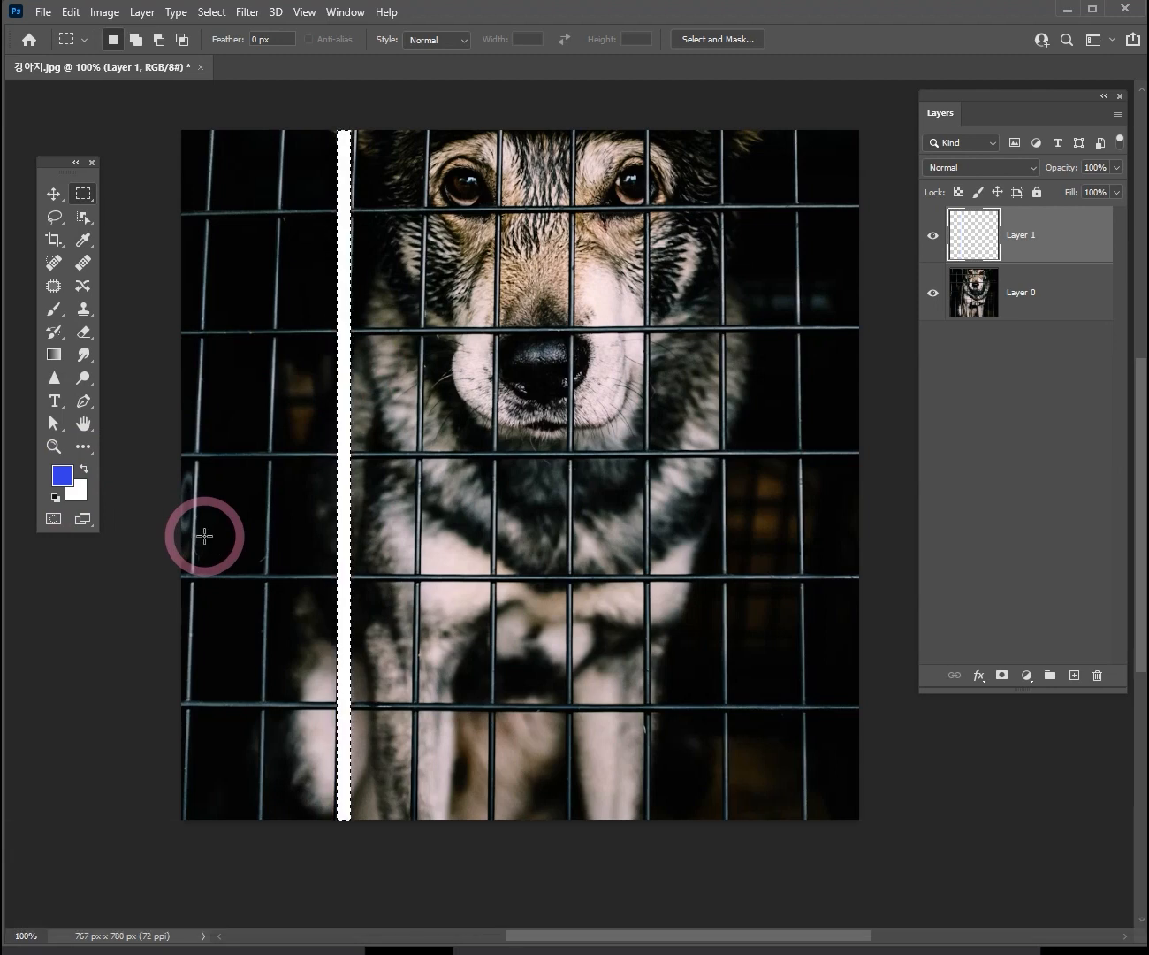
pyautogui.hotkey('alt', 'BackSpace')
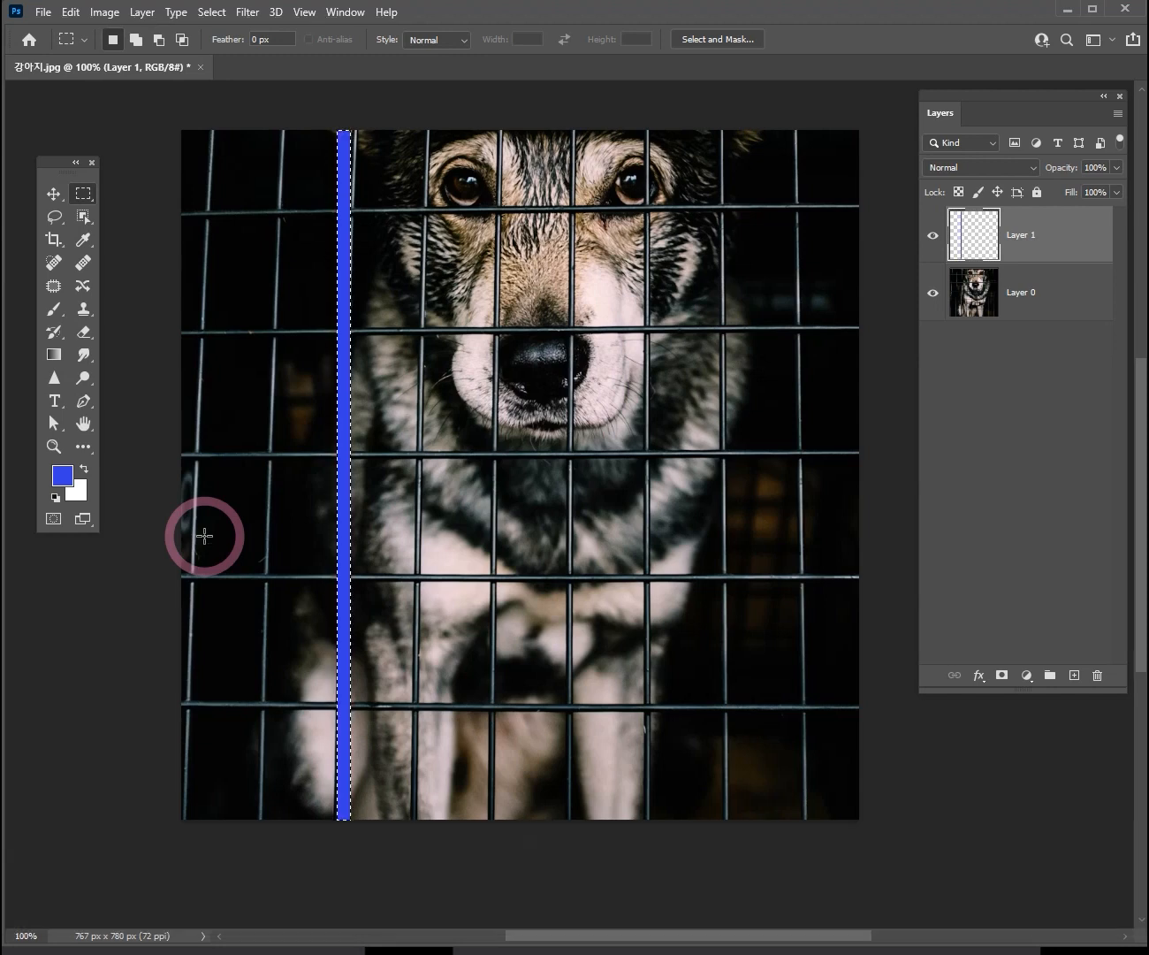
pyautogui.hotkey('ctrl', 'BackSpace')
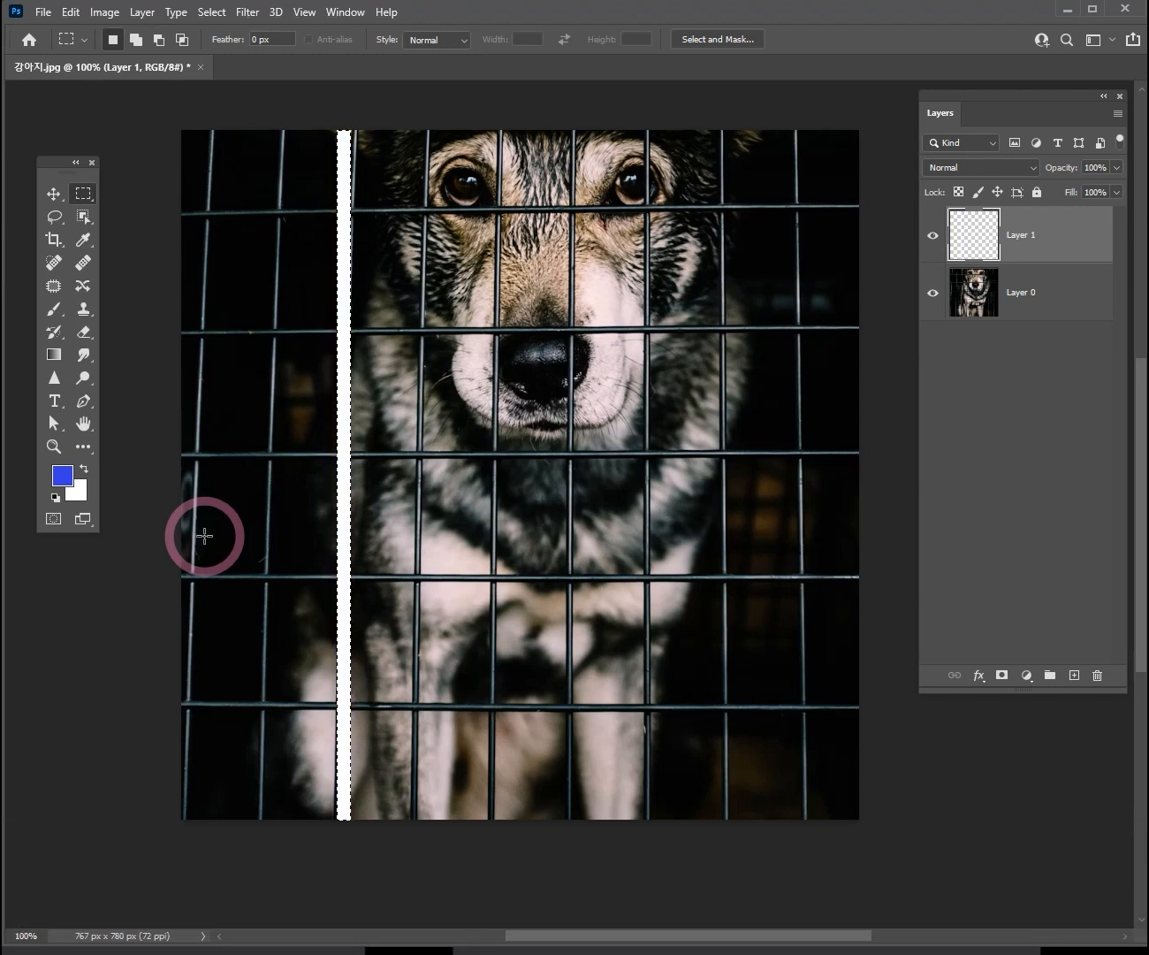
# Step: Refill the selected strip on Layer 1 with the blue foreground colour and remove the selection
pyautogui.hotkey('alt', 'BackSpace')
pyautogui.hotkey('ctrl', 'BackSpace')
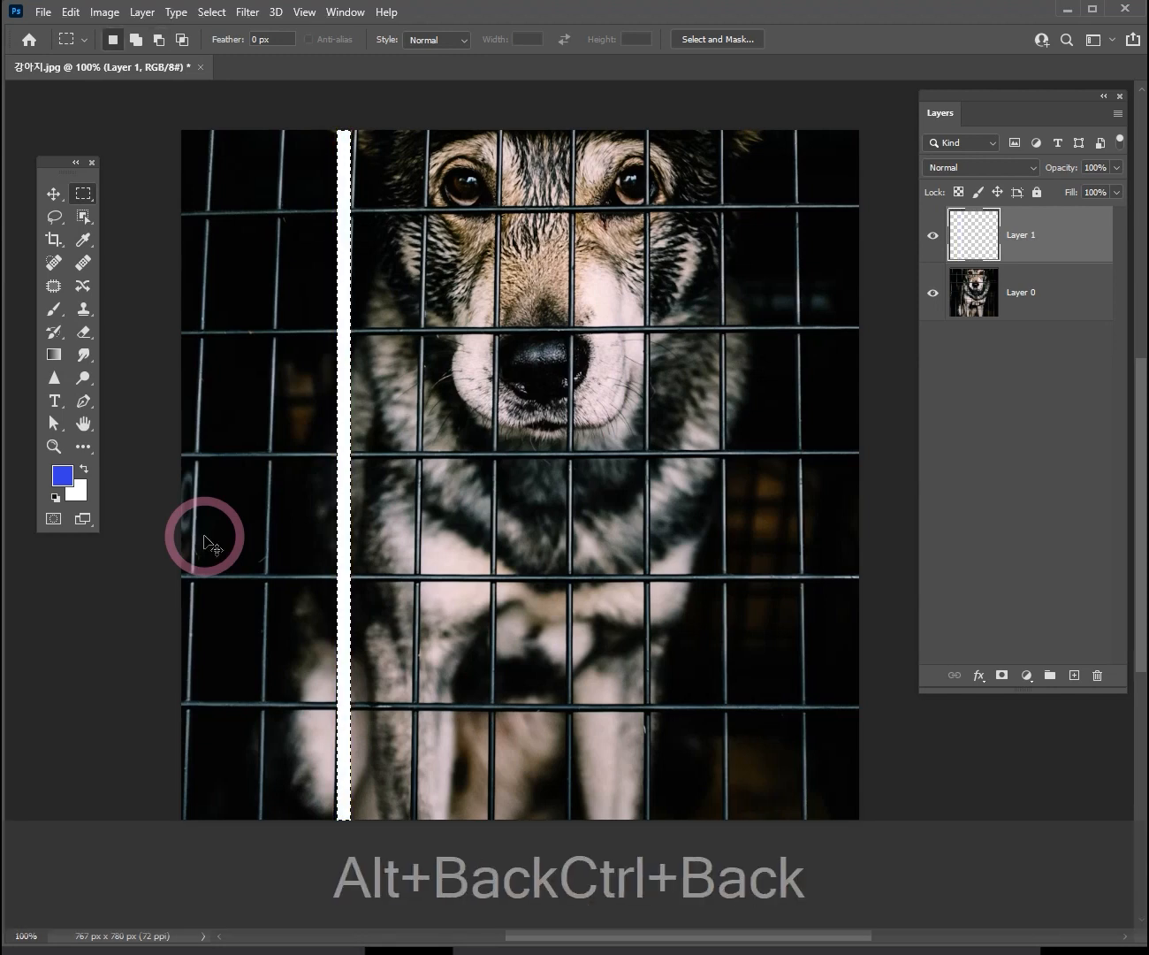
pyautogui.hotkey('alt', 'BackSpace')
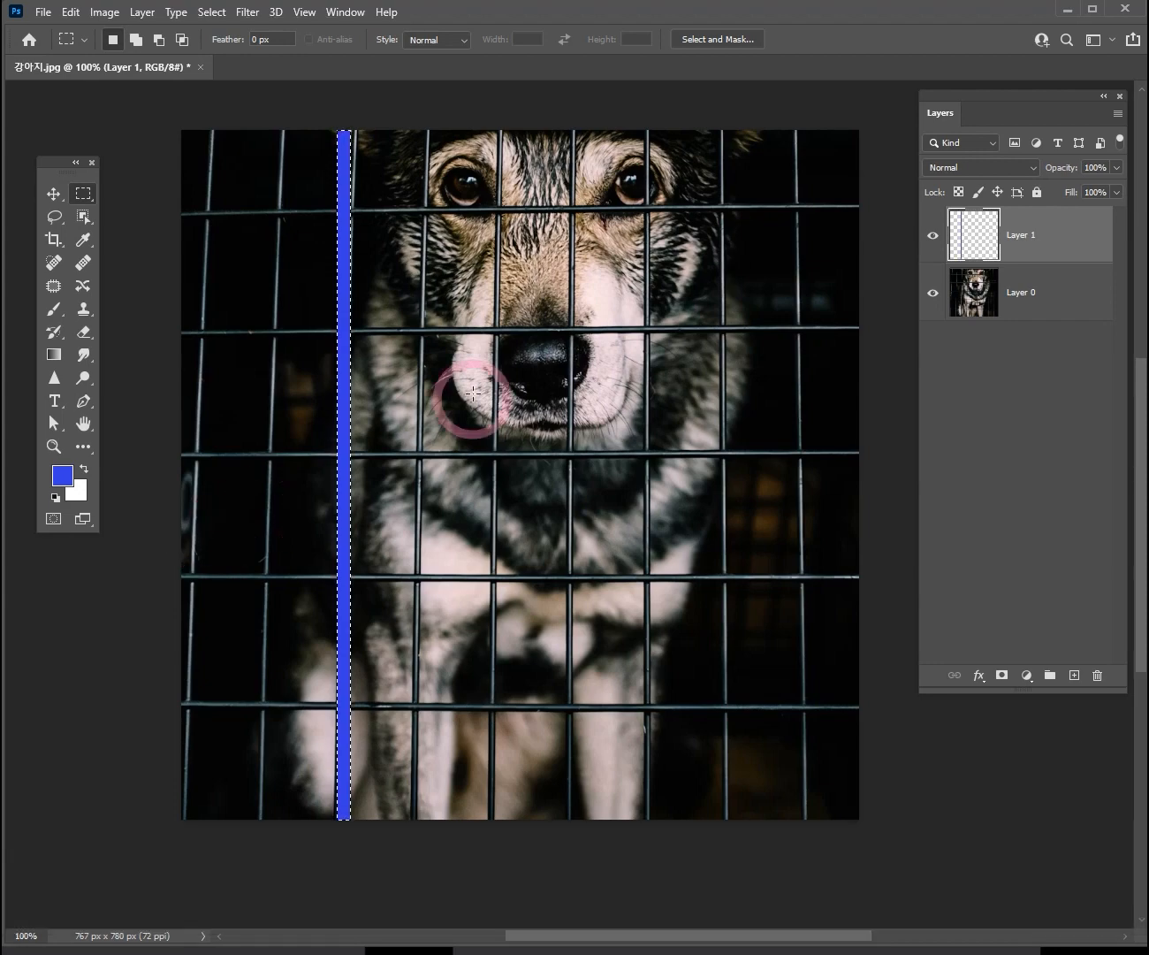
pyautogui.hotkey('ctrl', 'space')
pyautogui.keyDown('ctrl'); pyautogui.click(380, 248); pyautogui.keyUp('ctrl')
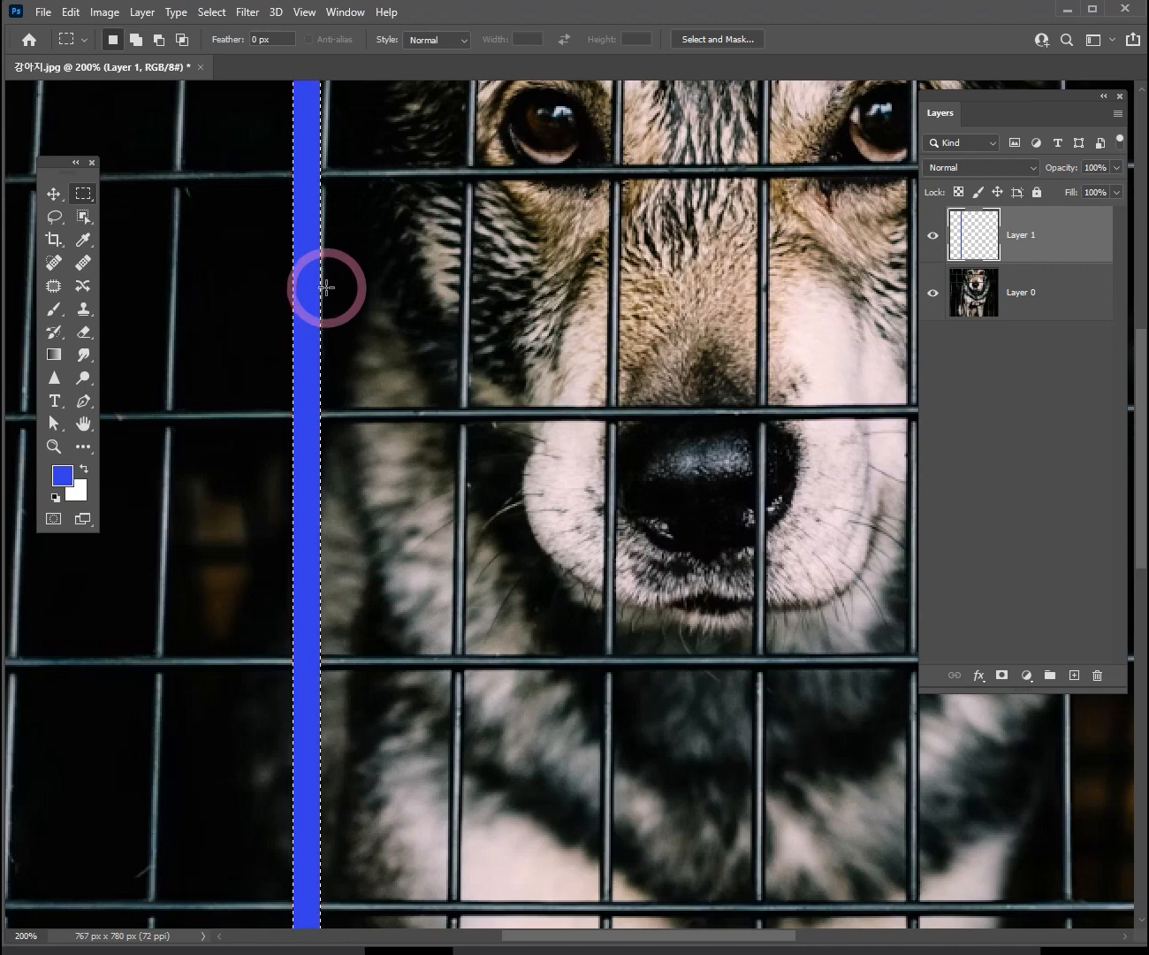
pyautogui.press('ctrl')
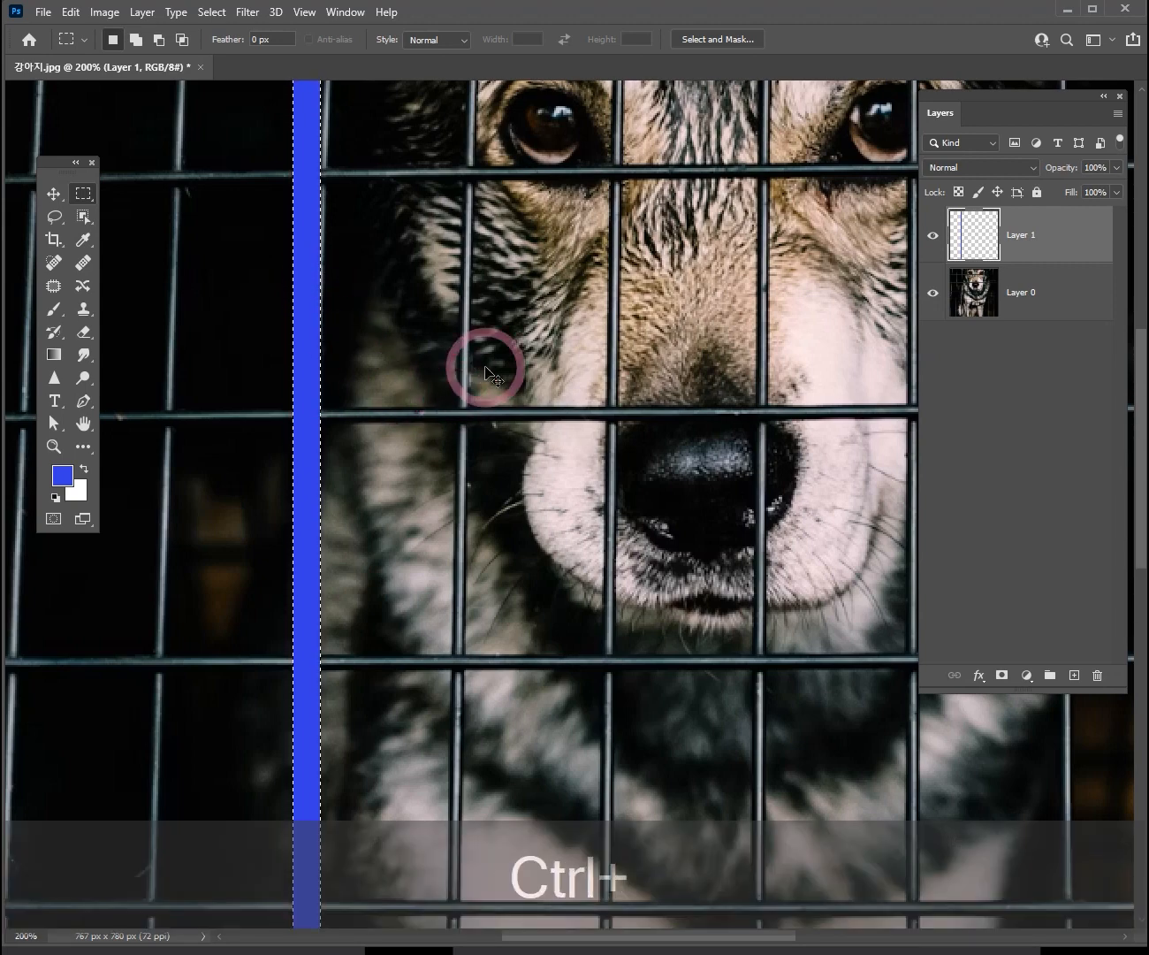
pyautogui.hotkey('ctrl', 'd')
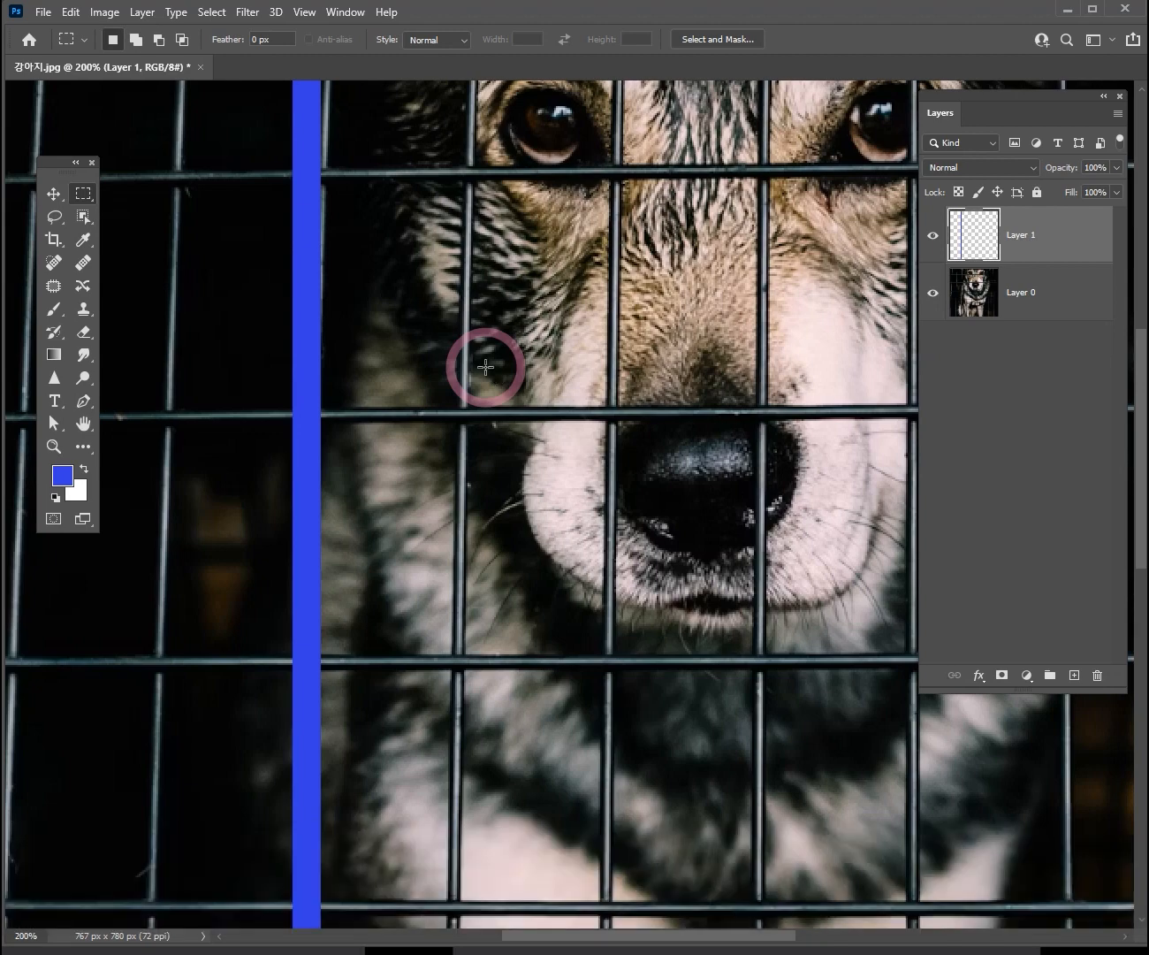
# Step: Try covering the wires with freehand blue 20 px Brush strokes on Layer 1 and undo the strokes
pyautogui.keyDown('ctrl'); pyautogui.keyDown('alt'); pyautogui.click(459, 409); pyautogui.keyUp('alt'); pyautogui.keyUp('ctrl')
pyautogui.click(966, 240)
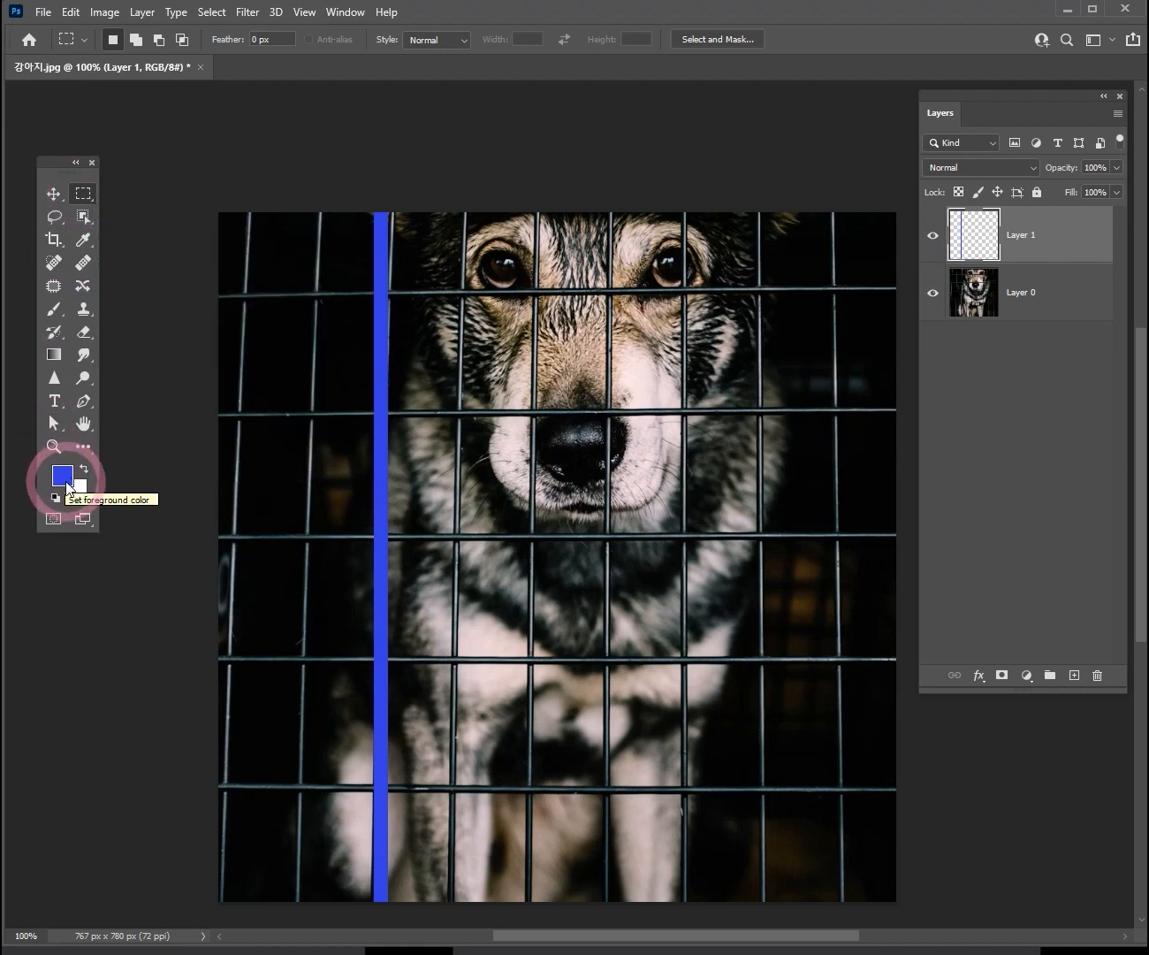
pyautogui.click(51, 310)
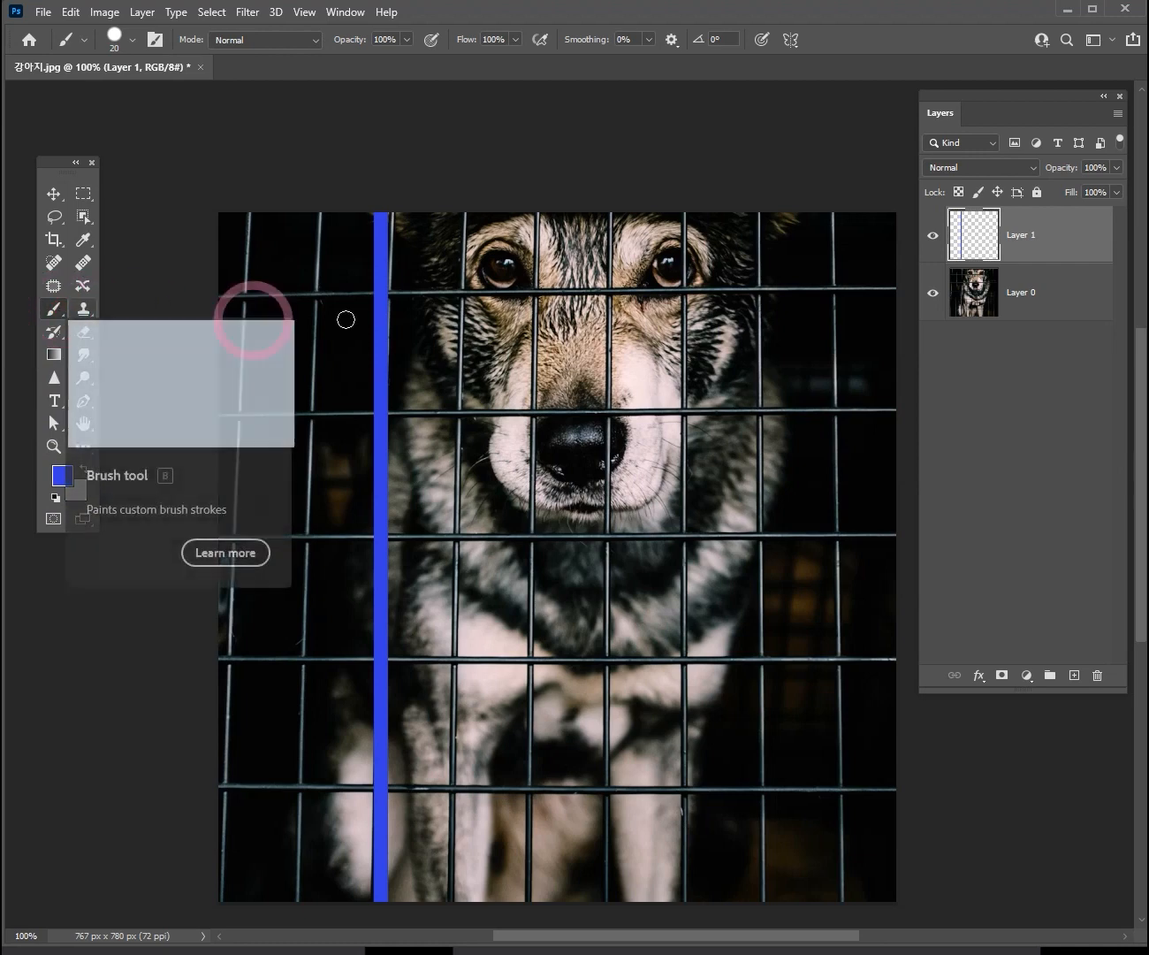
pyautogui.moveTo(492, 193); pyautogui.dragTo(538, 874)
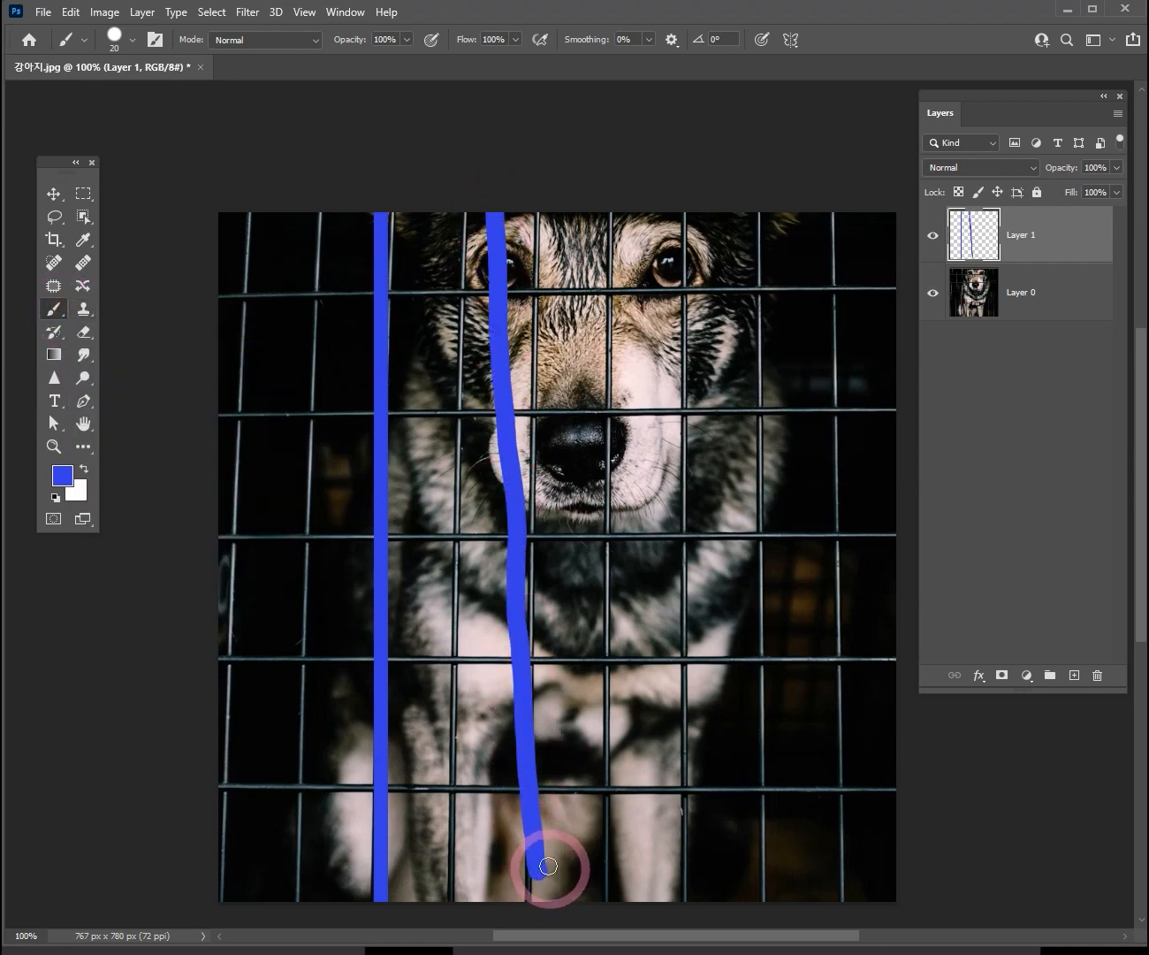
pyautogui.hotkey('ctrl', 'z')
pyautogui.moveTo(575, 628); pyautogui.dragTo(553, 556)
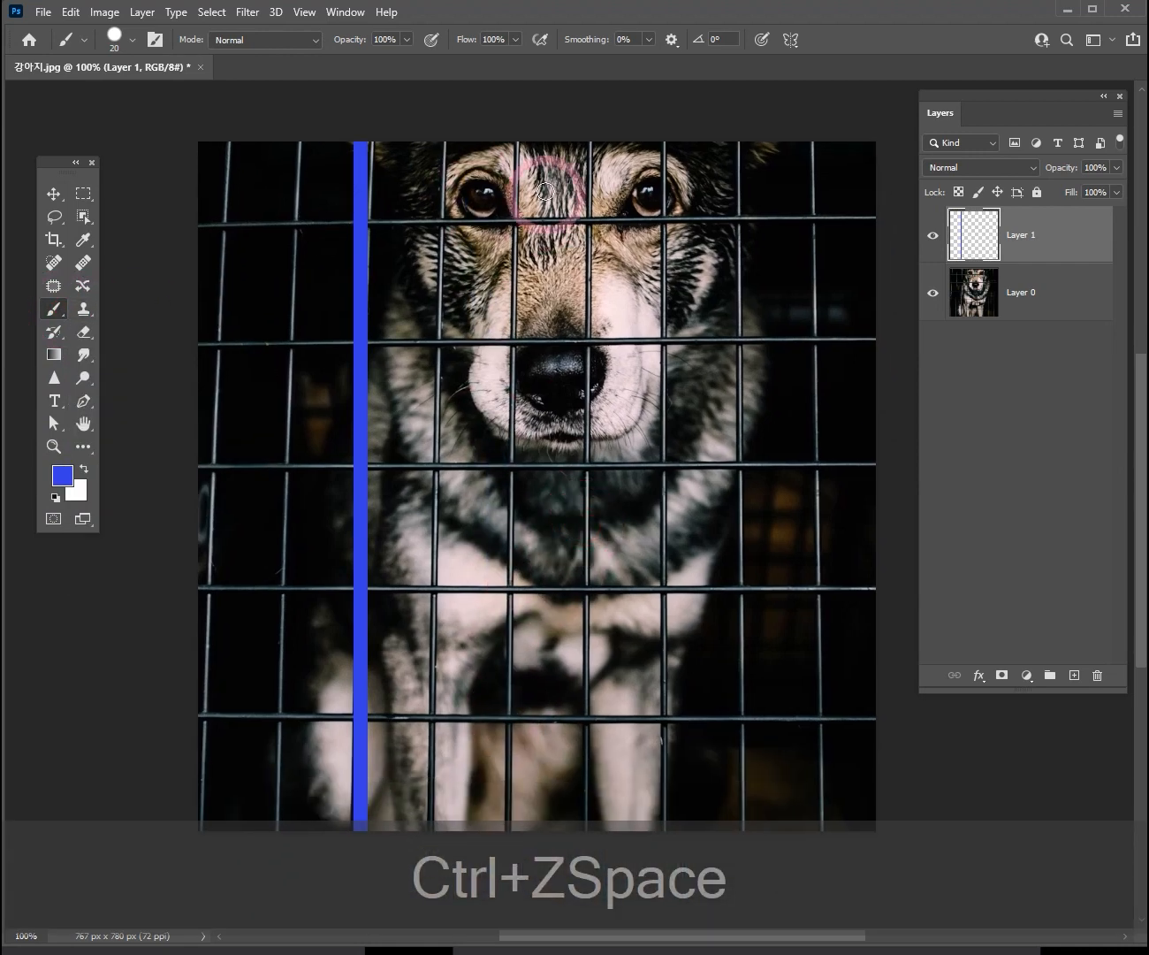
pyautogui.moveTo(516, 131)
pyautogui.mouseDown()
pyautogui.moveTo(500, 414)
pyautogui.moveTo(519, 831)
pyautogui.mouseUp()
pyautogui.moveTo(600, 158)
pyautogui.mouseDown()
pyautogui.moveTo(580, 483)
pyautogui.moveTo(605, 833)
pyautogui.mouseUp()
pyautogui.moveTo(671, 132)
pyautogui.mouseDown()
pyautogui.moveTo(652, 459)
pyautogui.moveTo(667, 678)
pyautogui.moveTo(724, 784)
pyautogui.mouseUp()
pyautogui.hotkey('ctrl', 'z')
pyautogui.hotkey('ctrl', 'z')
pyautogui.hotkey('ctrl', 'z')
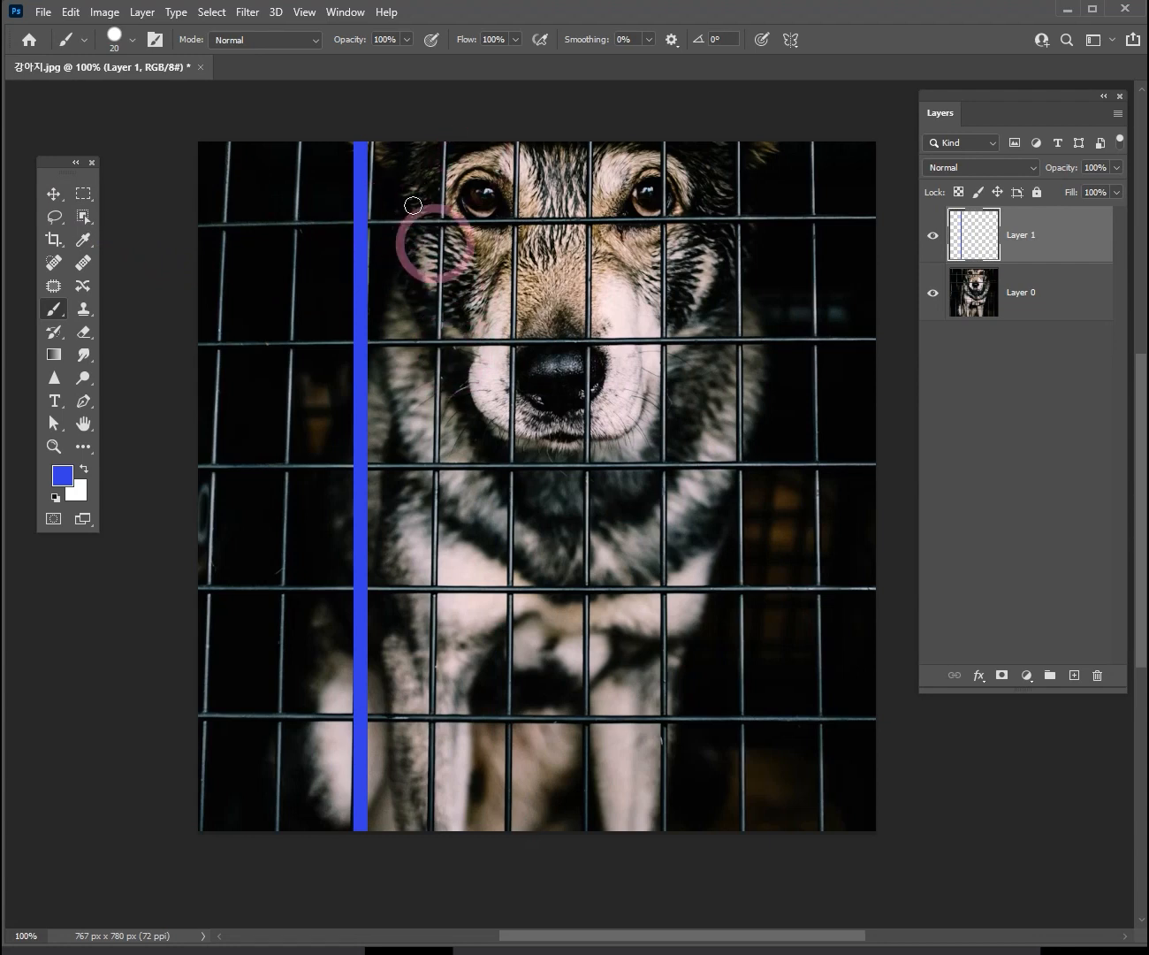
# Step: Move the blue strip on Layer 1 sideways into the gap before the fourth vertical wire, about 217 px from the image's left edge
pyautogui.click(56, 197)
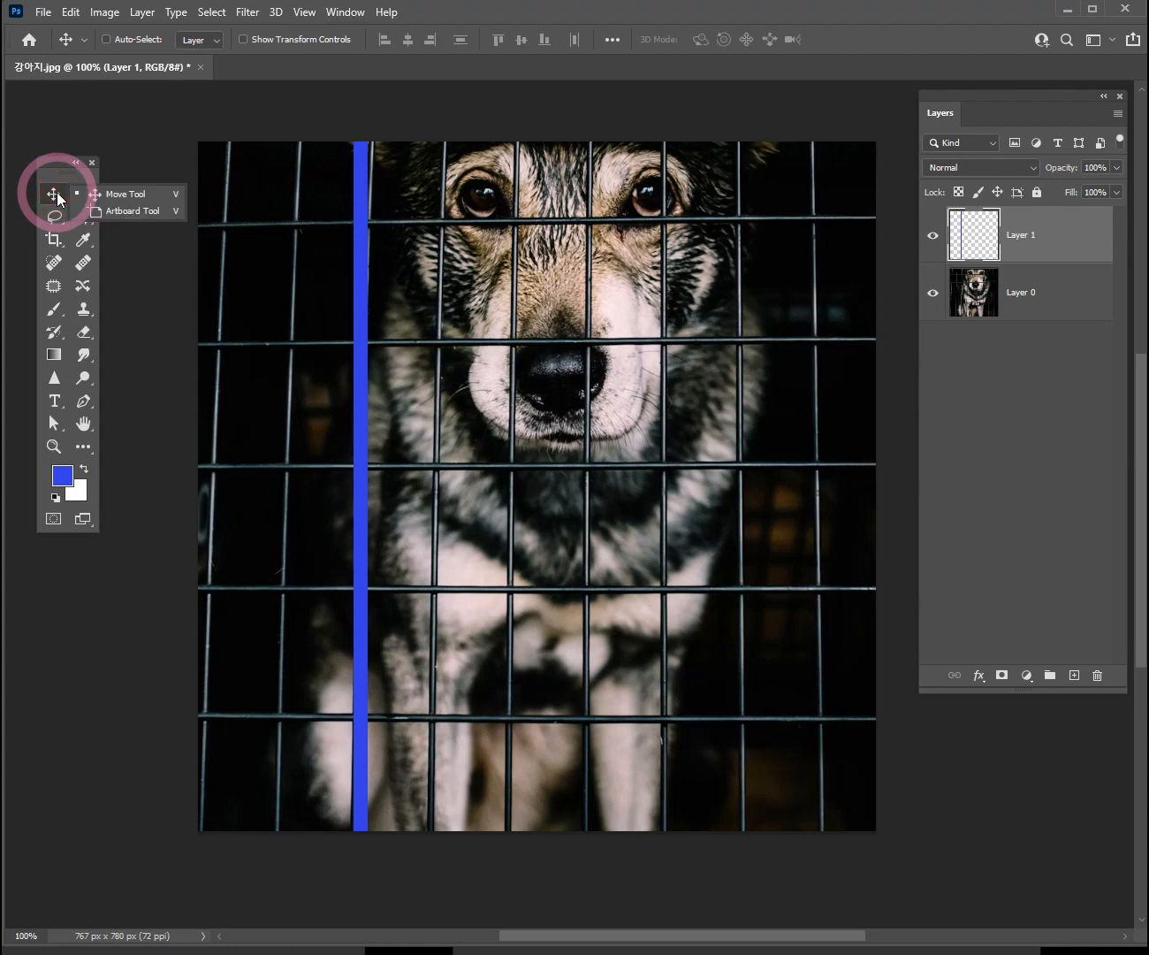
pyautogui.moveTo(365, 250); pyautogui.dragTo(397, 255)
pyautogui.press('ctrl')
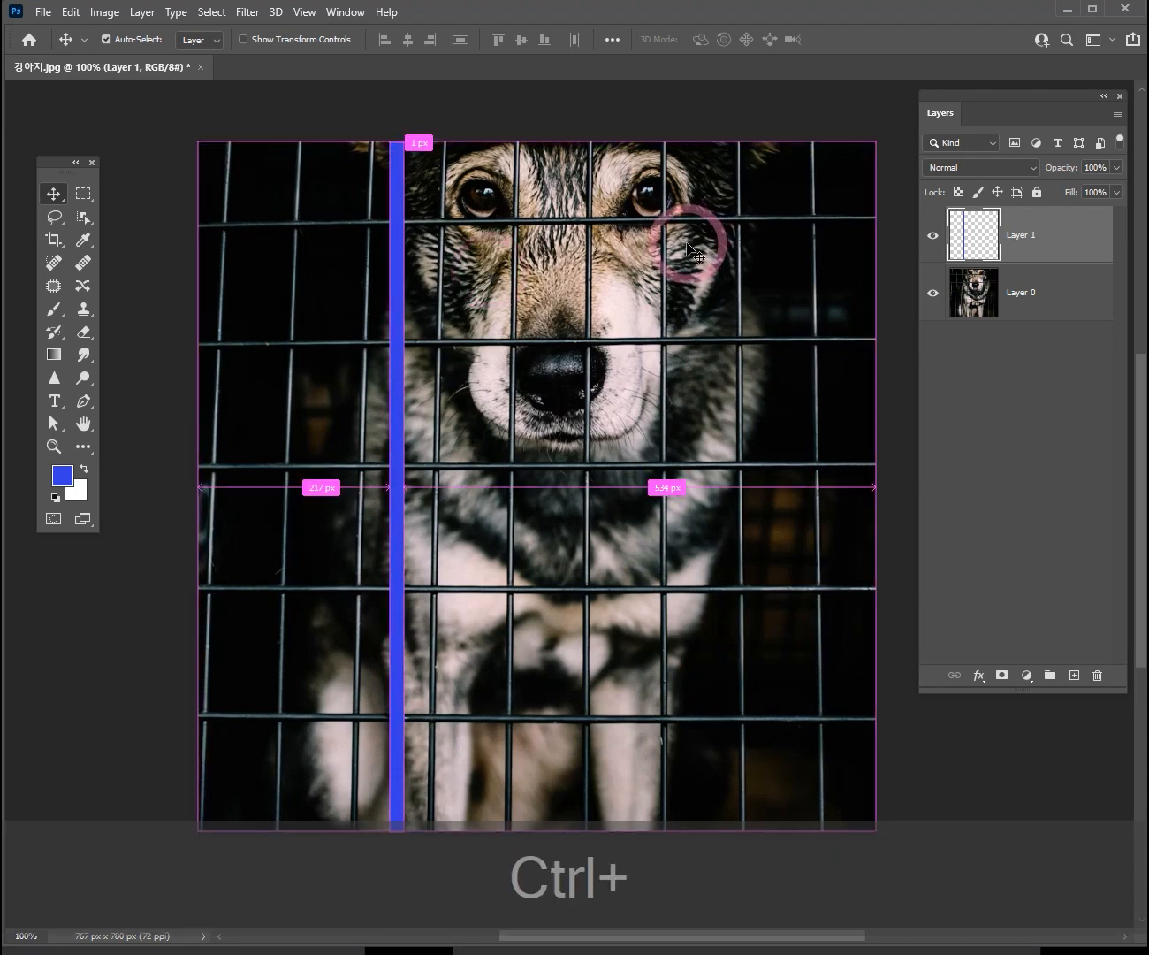
# Step: Start a Free Transform on the blue strip and widen it to 106.25%
pyautogui.hotkey('ctrl', 't')
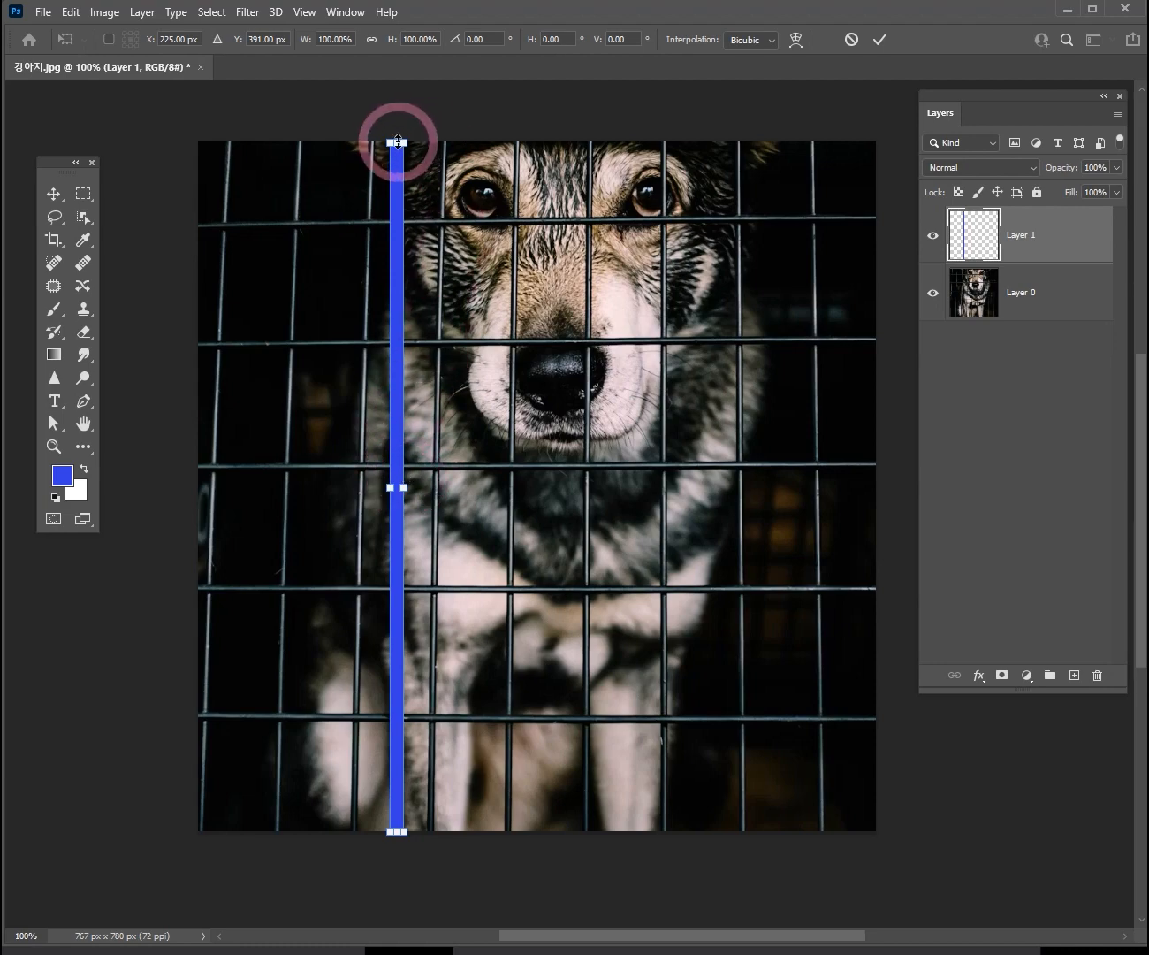
pyautogui.hotkey('ctrl', 'space')
pyautogui.click(404, 234)
pyautogui.click(404, 234)
pyautogui.moveTo(367, 565); pyautogui.dragTo(431, 570)
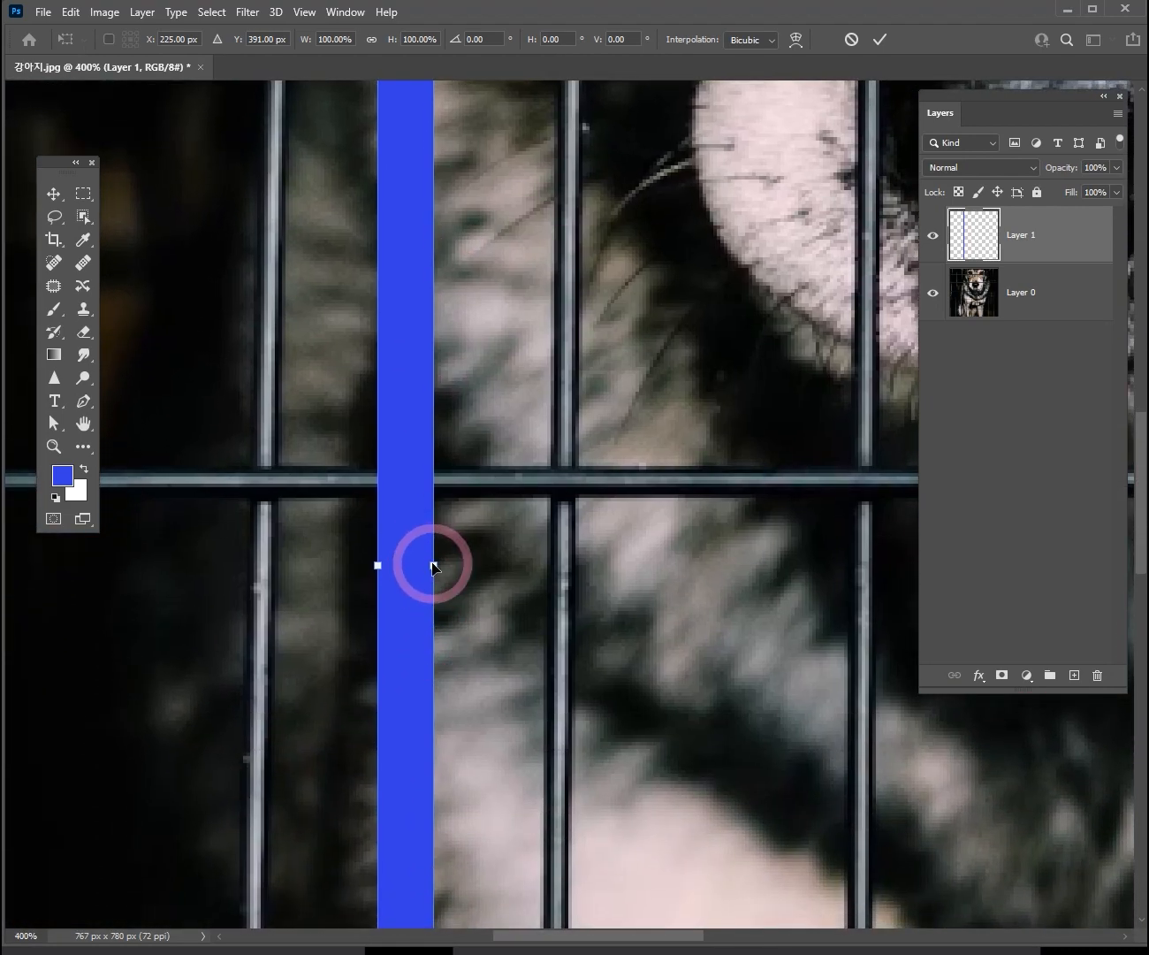
pyautogui.hotkey('ctrl', 'alt', 'space')
pyautogui.click(464, 566)
pyautogui.click(464, 568)
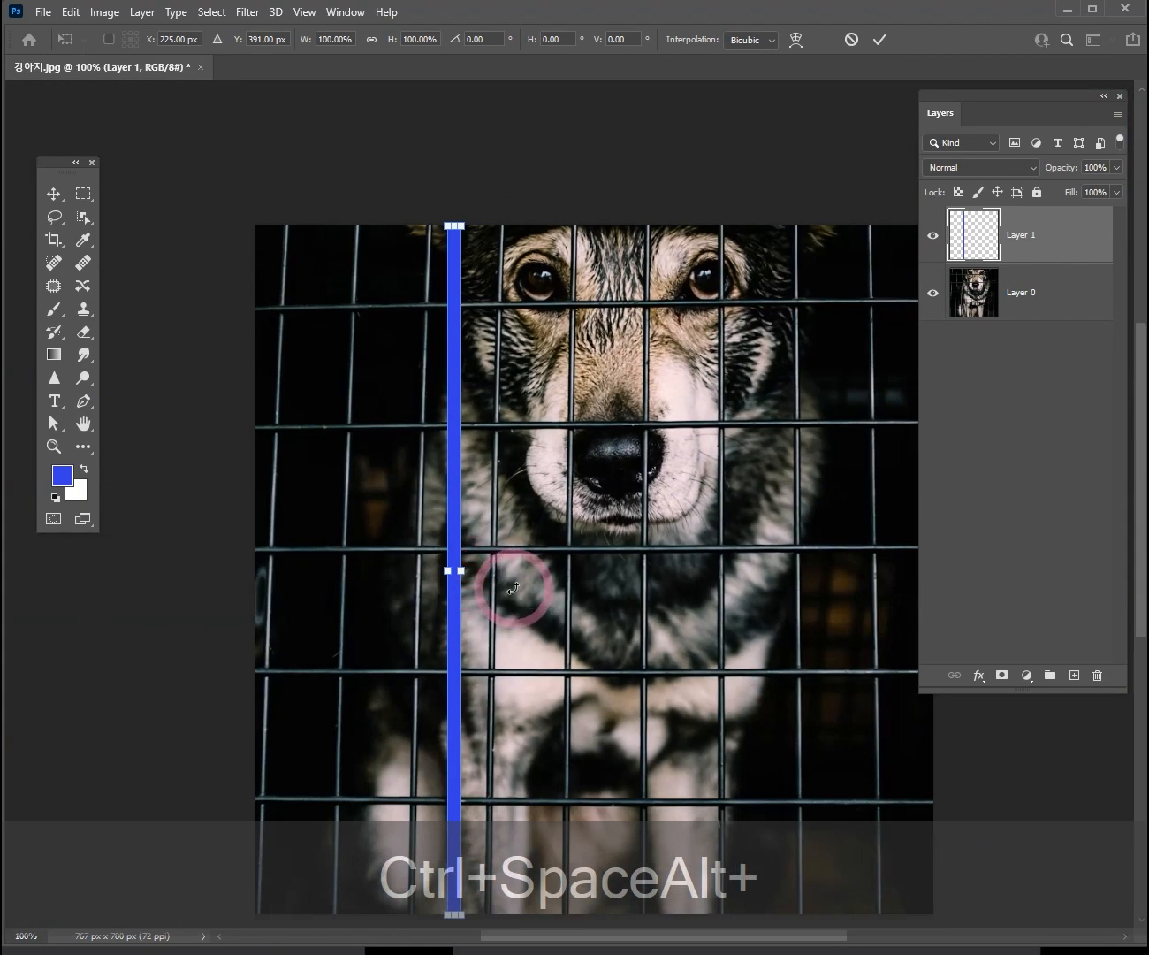
pyautogui.moveTo(464, 572)
pyautogui.mouseDown()
pyautogui.moveTo(760, 559)
pyautogui.moveTo(451, 562)
pyautogui.moveTo(695, 559)
pyautogui.moveTo(462, 549)
pyautogui.mouseUp()
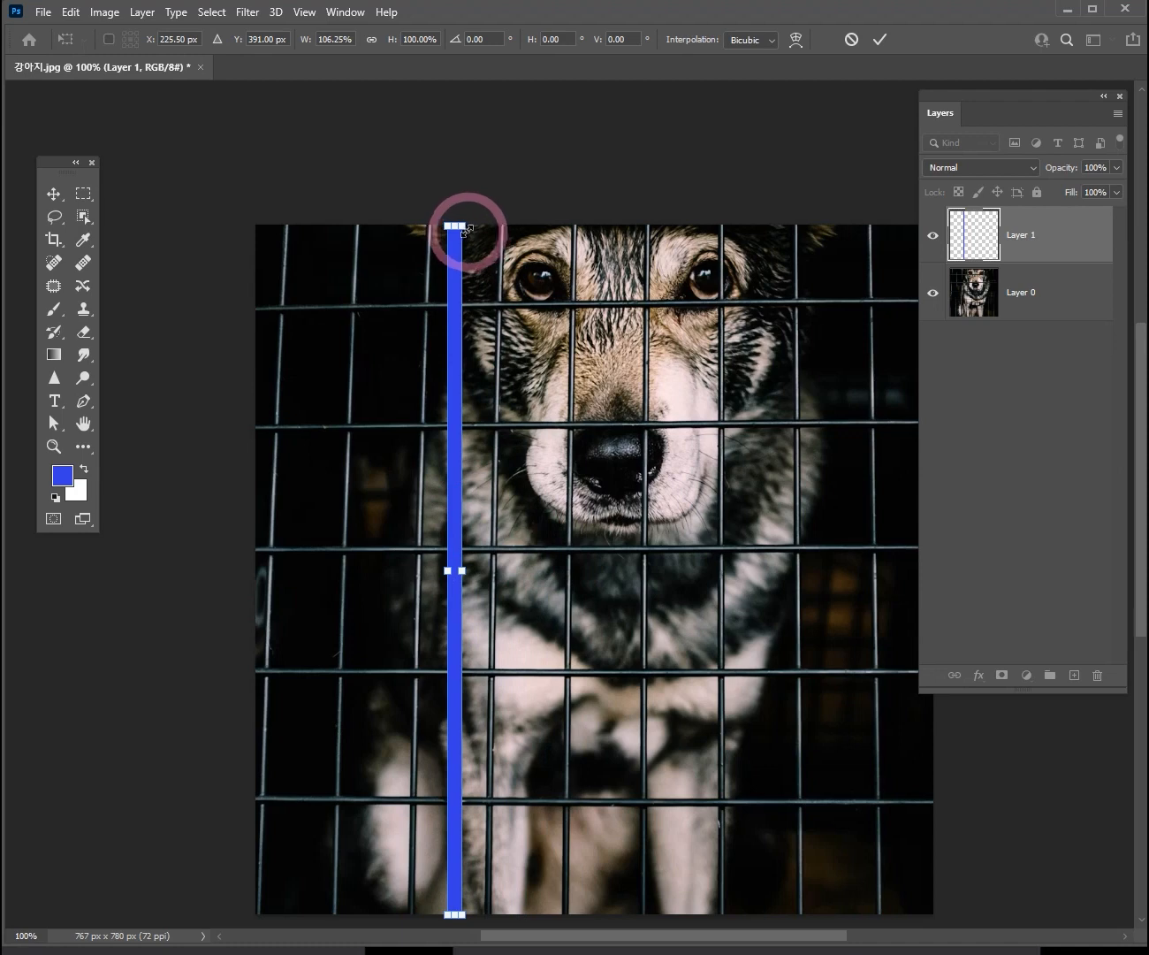
# Step: Stretch the blue strip to 1225% width and 112.69% height so it extends past the image's upper and lower edges
pyautogui.moveTo(463, 228); pyautogui.dragTo(621, 173)
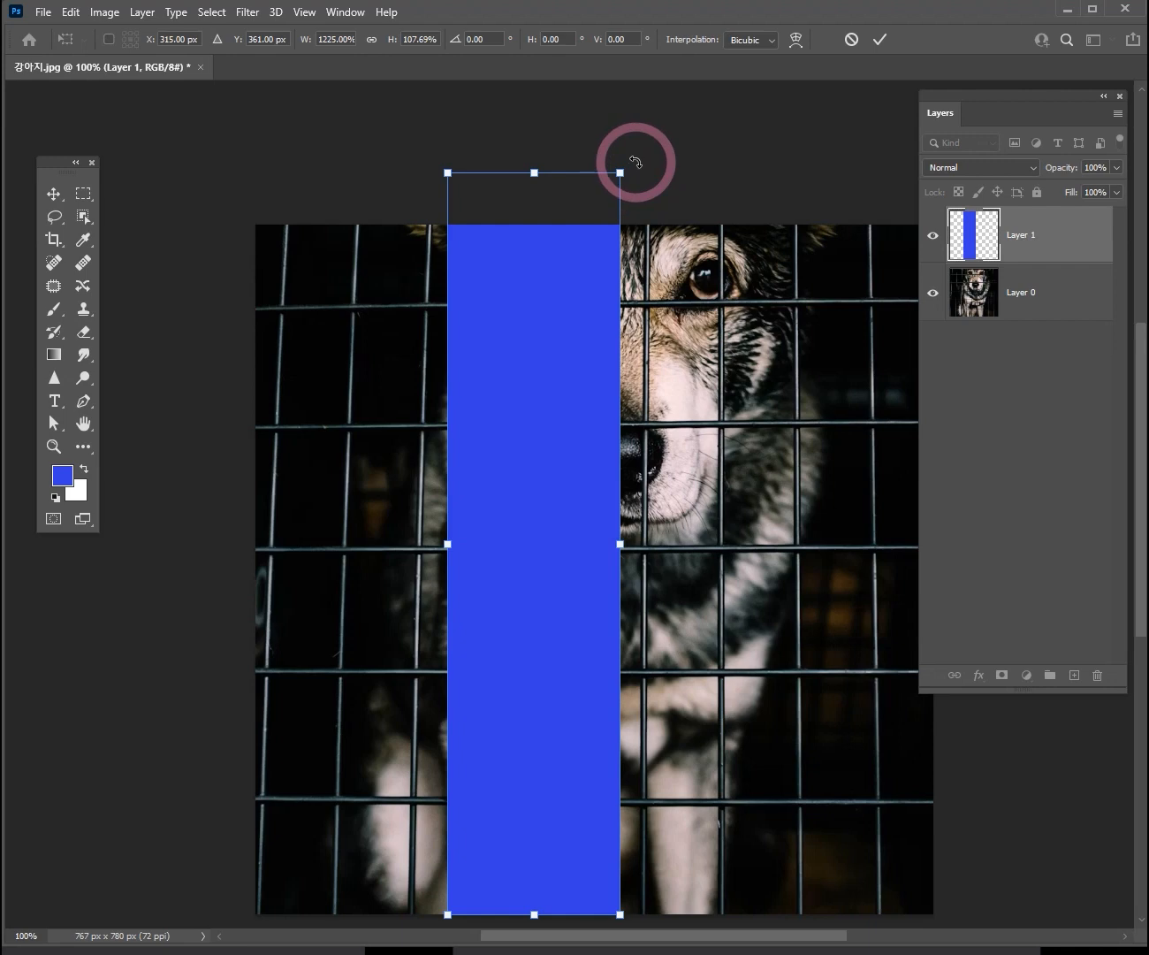
pyautogui.moveTo(634, 161); pyautogui.dragTo(584, 489)
pyautogui.press('space')
pyautogui.moveTo(490, 768); pyautogui.dragTo(507, 820)
pyautogui.scroll(4, 526, 509)
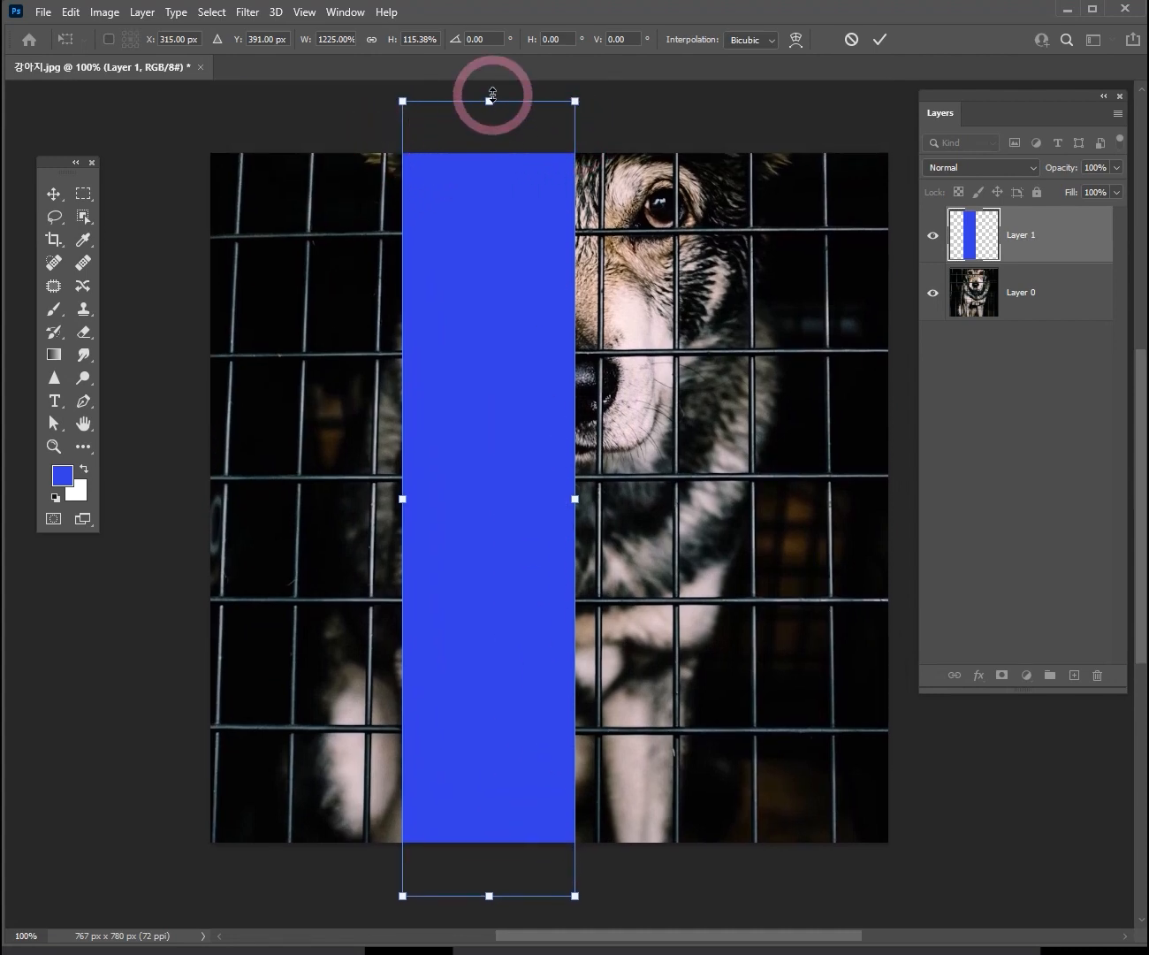
pyautogui.moveTo(492, 98)
pyautogui.mouseDown()
pyautogui.moveTo(492, 194)
pyautogui.moveTo(488, 119)
pyautogui.mouseUp()
# Step: Narrow the strip to 118.75% width, rotate it 2.63° to match the leftmost wire, place it beside that wire and apply the transform
pyautogui.moveTo(576, 511); pyautogui.dragTo(219, 477)
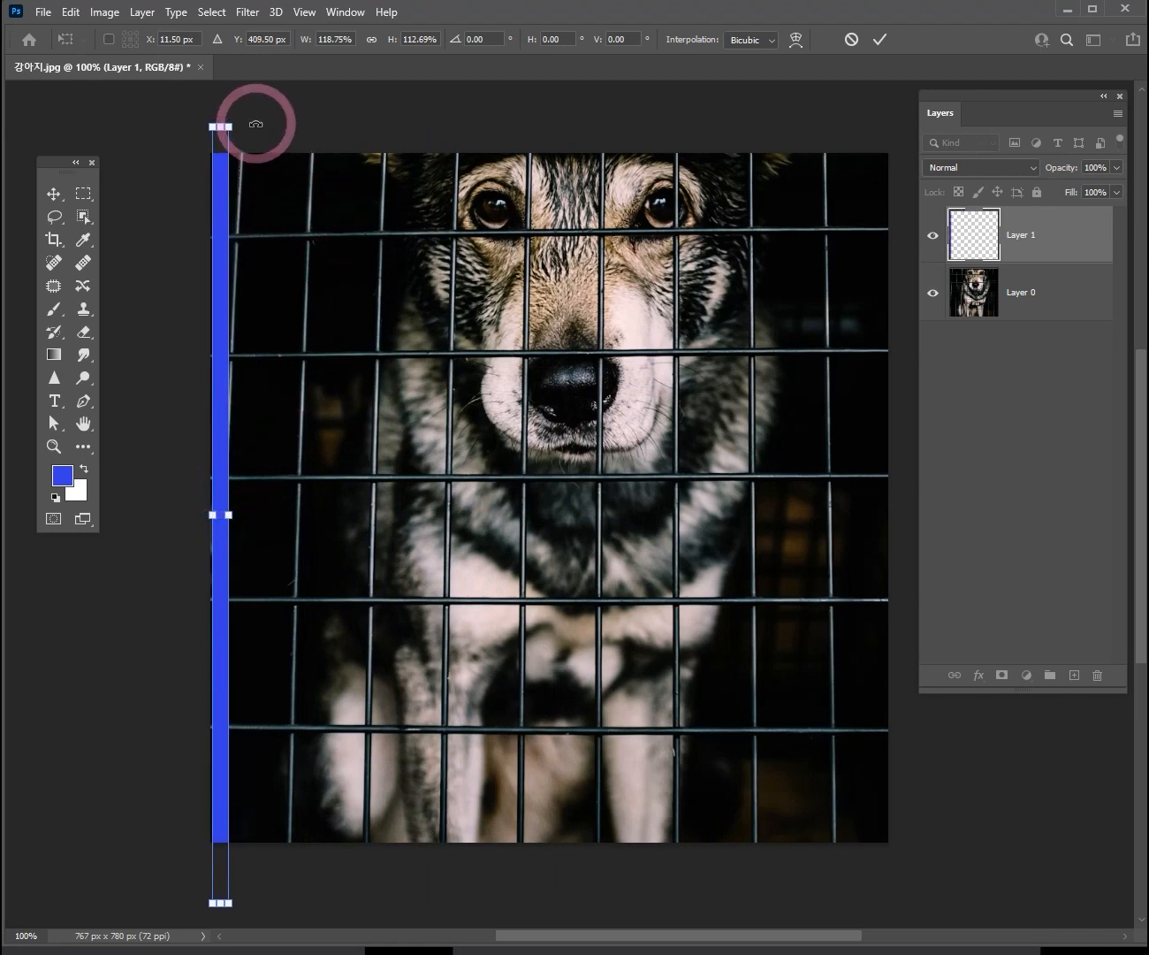
pyautogui.moveTo(247, 115); pyautogui.dragTo(261, 115)
pyautogui.moveTo(236, 170); pyautogui.dragTo(265, 167)
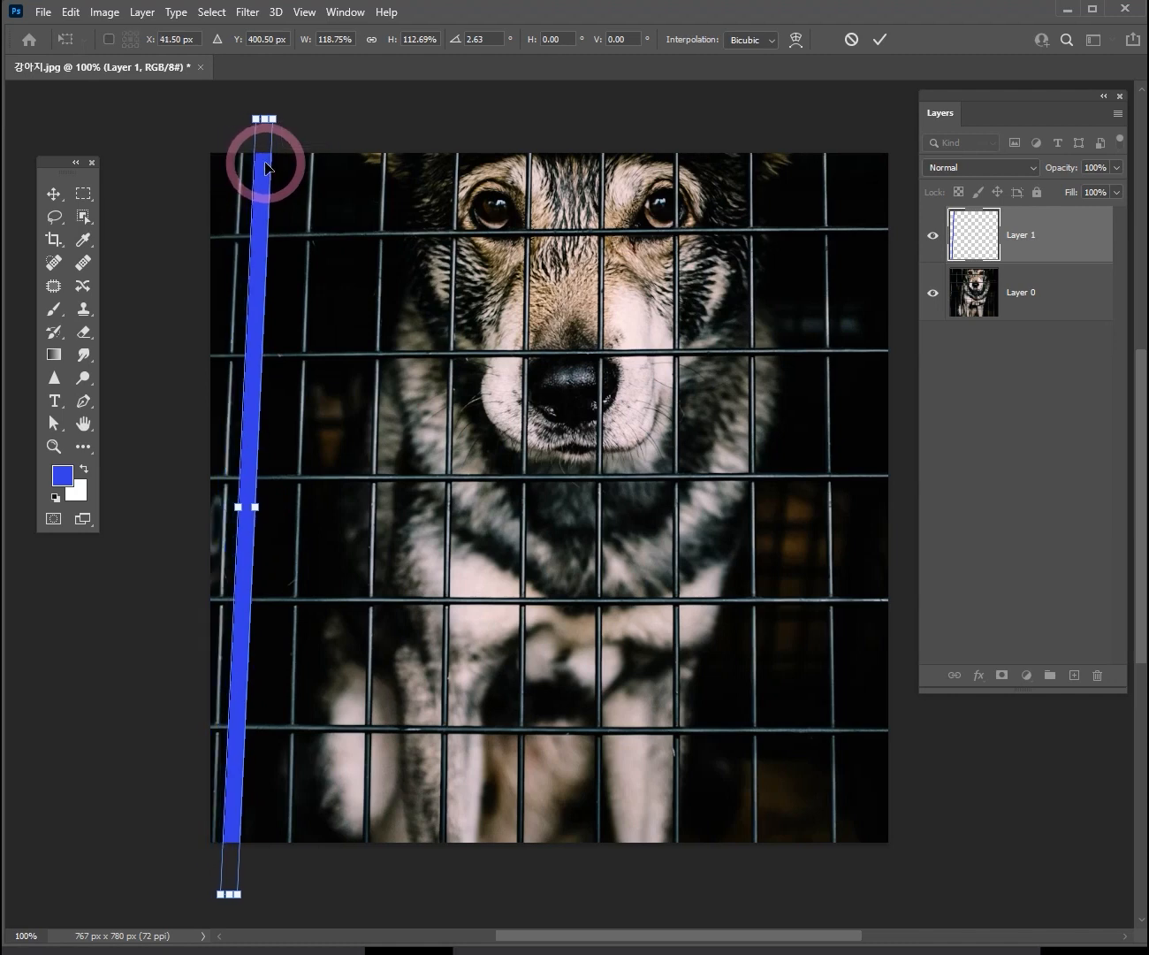
pyautogui.press('Return')
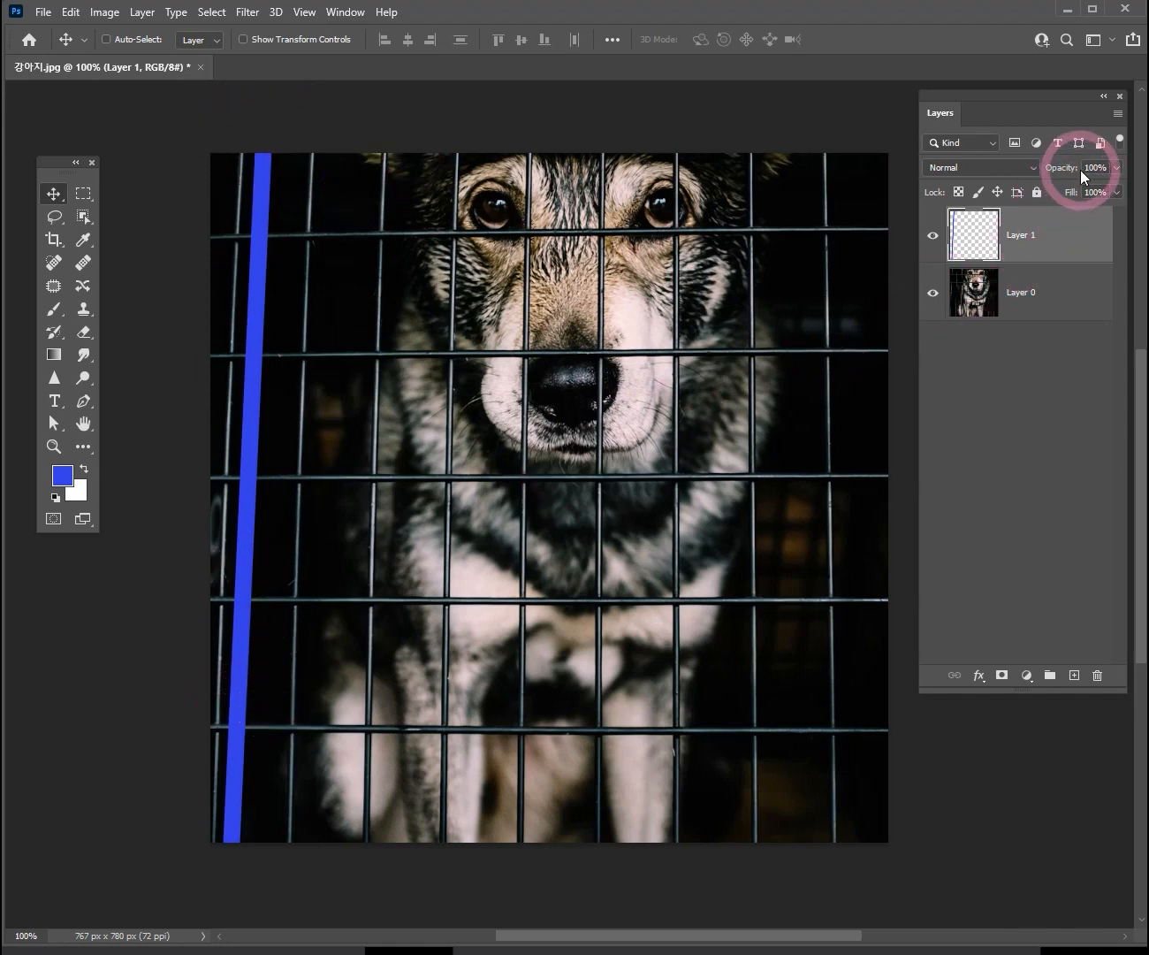
# Step: Lower Layer 1's opacity to 65% and position the blue strip exactly over the leftmost vertical wire
pyautogui.click(1012, 238)
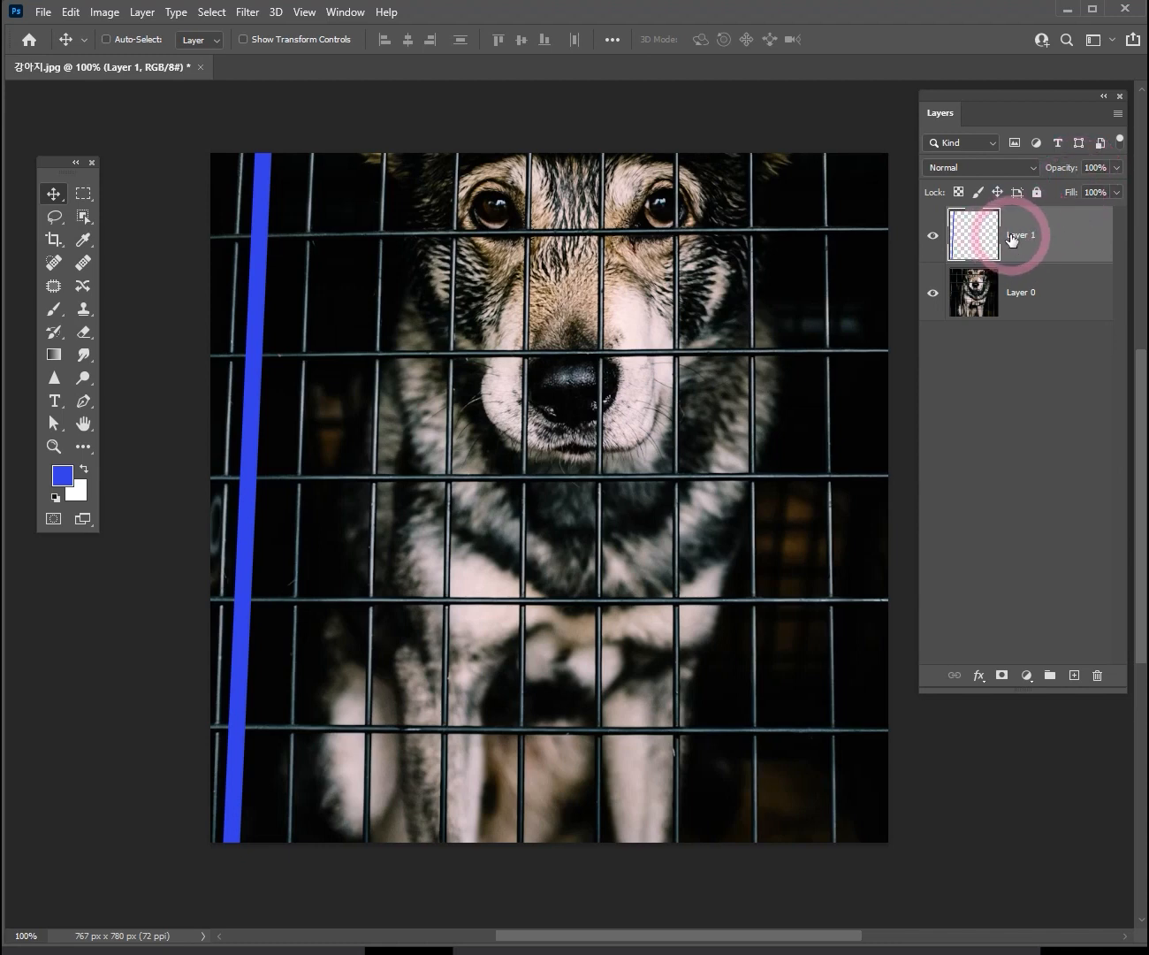
pyautogui.moveTo(256, 181); pyautogui.dragTo(255, 417)
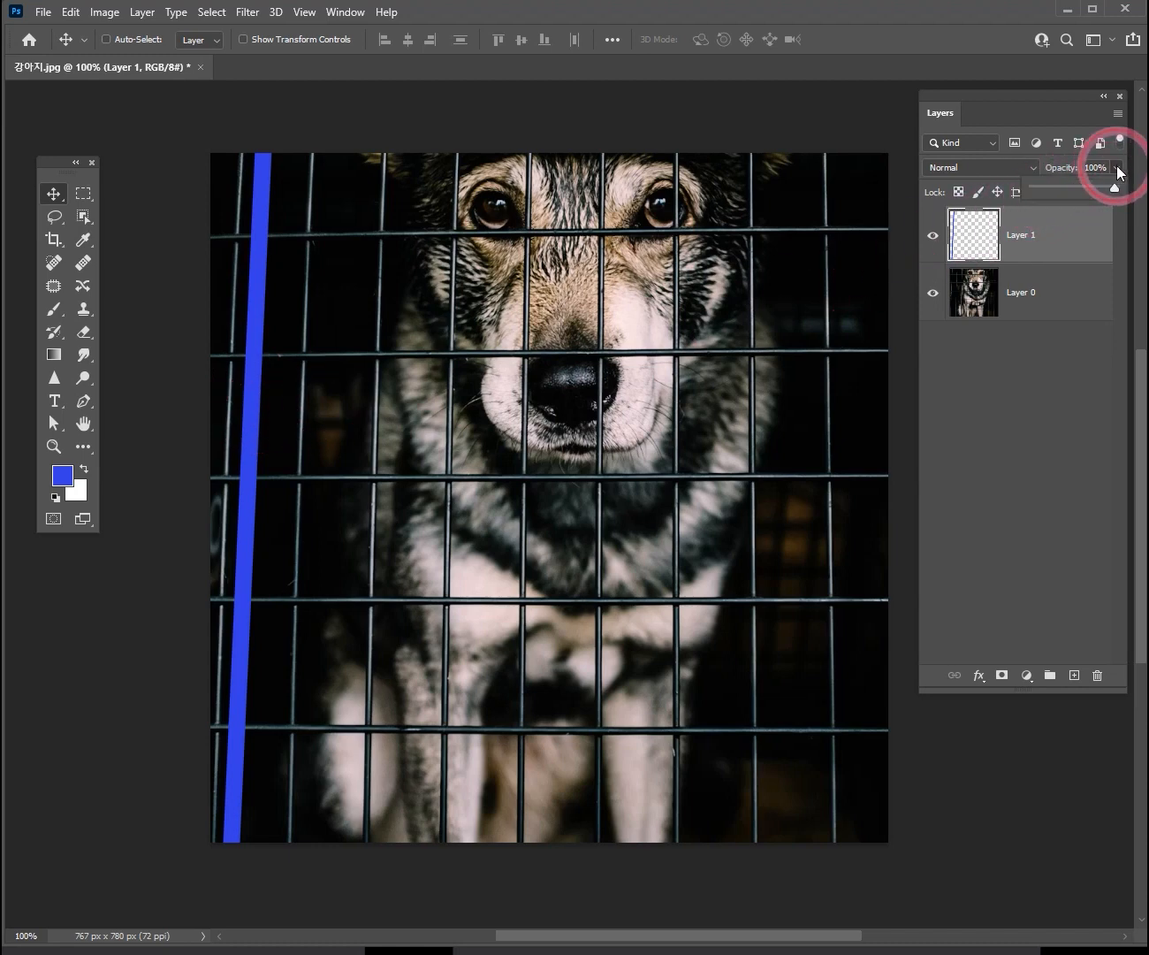
pyautogui.moveTo(1101, 181); pyautogui.dragTo(1089, 185)
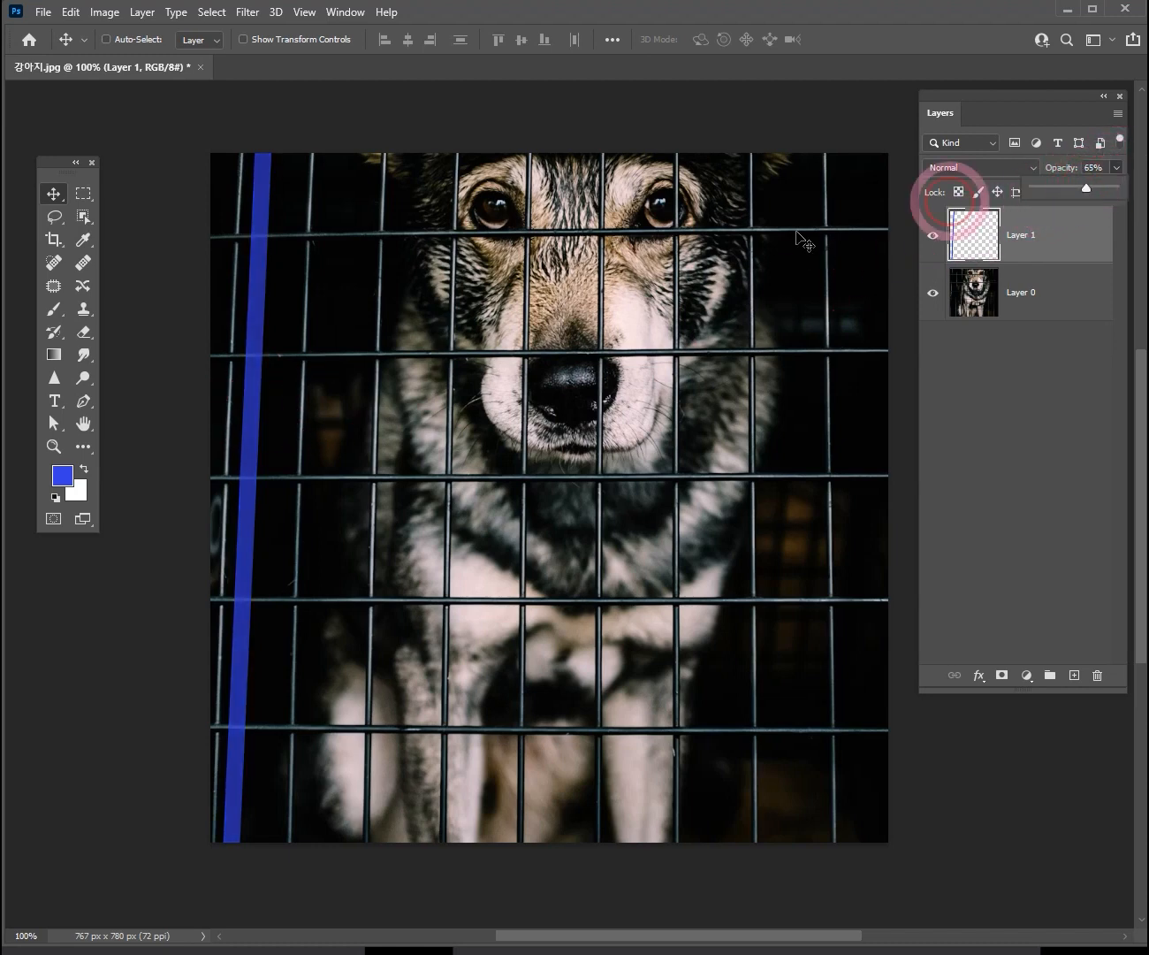
pyautogui.moveTo(259, 328); pyautogui.dragTo(237, 328)
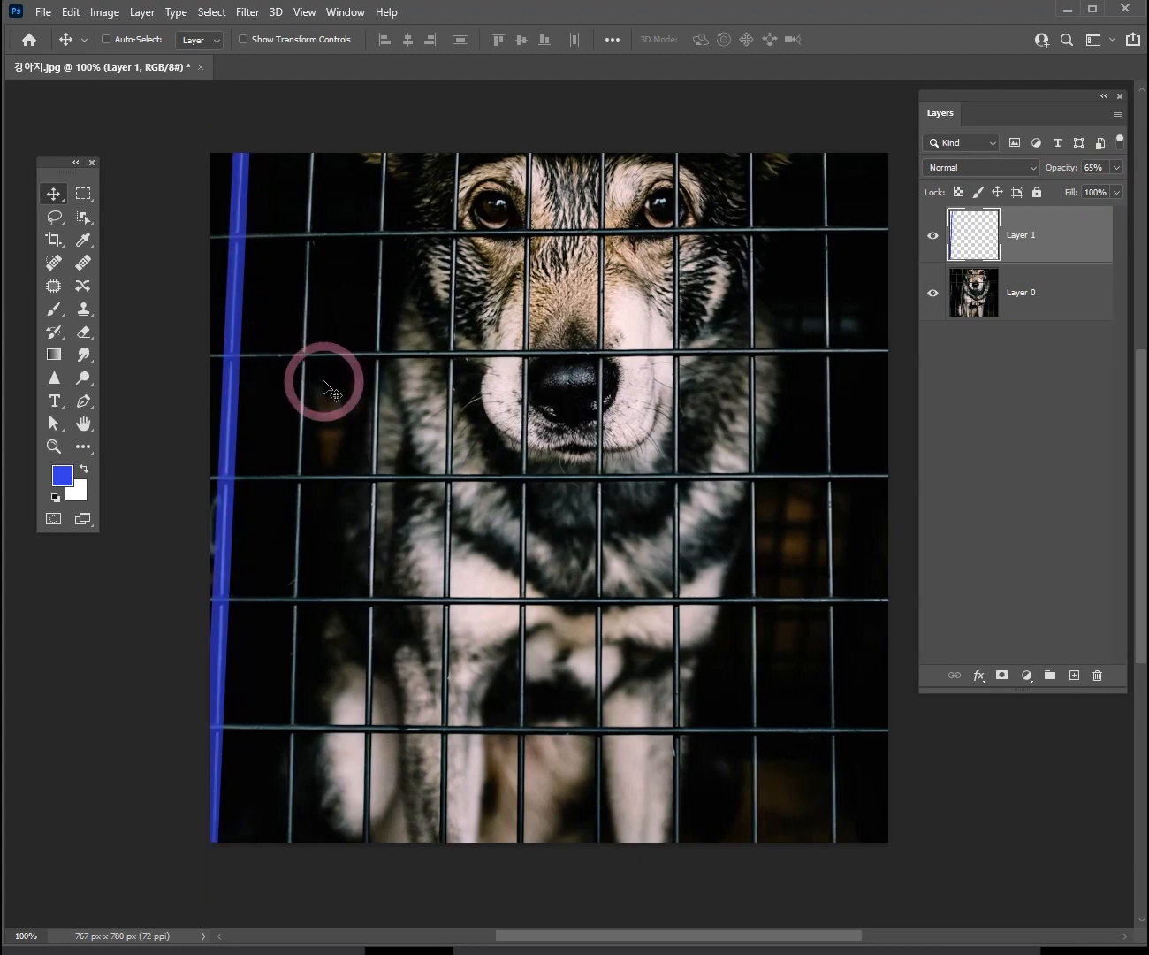
pyautogui.hotkey('ctrl', 'space')
pyautogui.click(257, 333)
pyautogui.moveTo(236, 297); pyautogui.dragTo(425, 462)
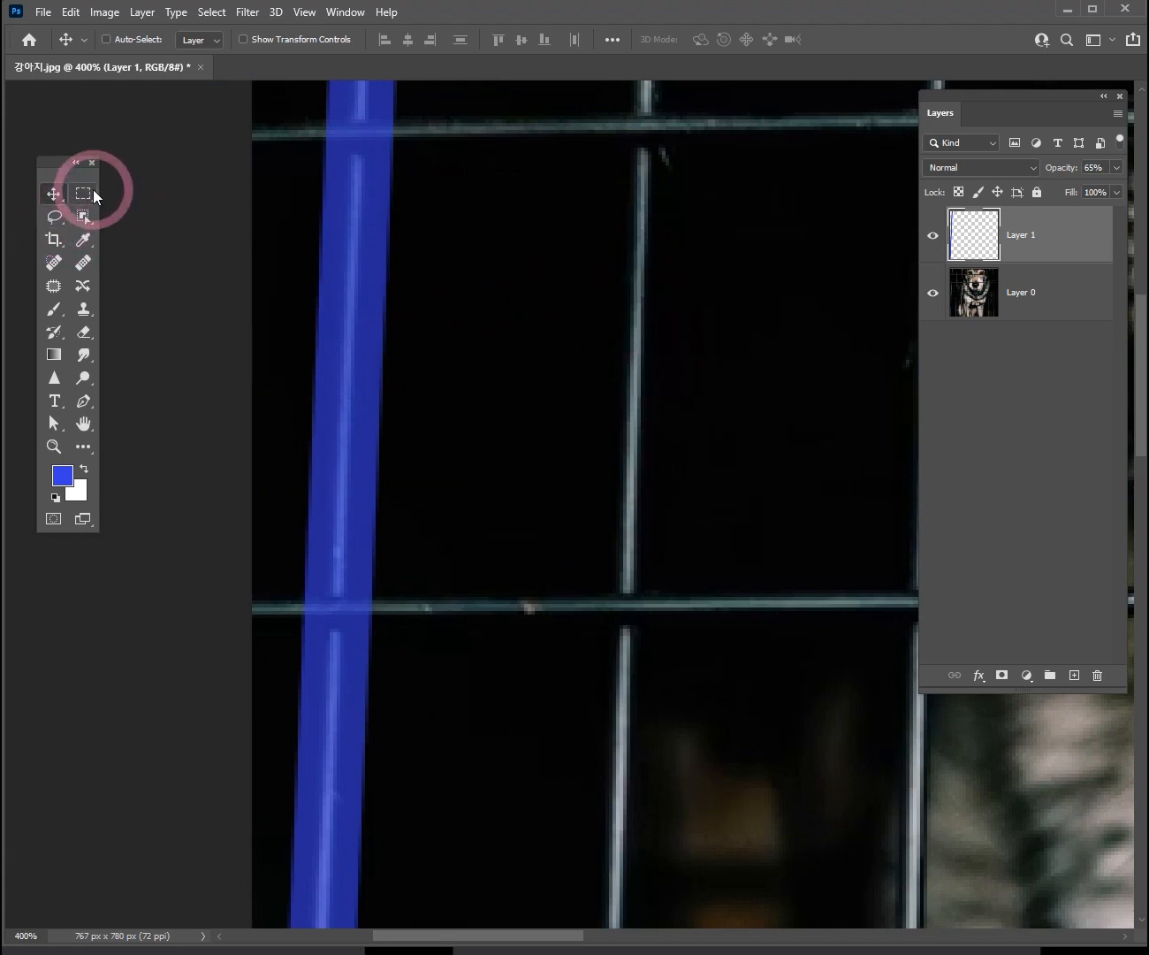
pyautogui.keyDown('alt'); pyautogui.click(688, 408); pyautogui.keyUp('alt')
pyautogui.keyDown('alt'); pyautogui.click(688, 425); pyautogui.keyUp('alt')
pyautogui.moveTo(687, 431); pyautogui.dragTo(349, 302)
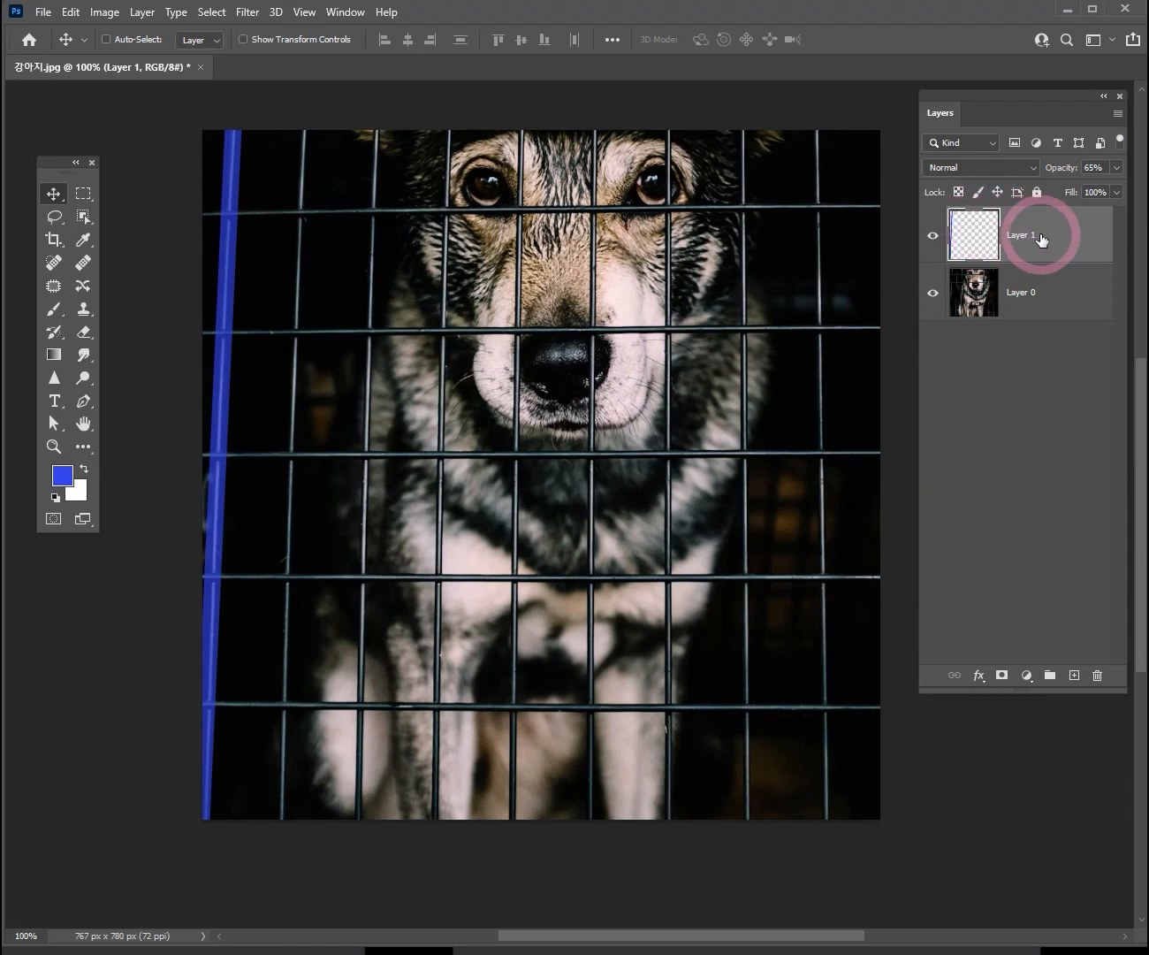
# Step: Duplicate Layer 1 and fit the copied strip over the second vertical wire, rotating it -0.71° and nudging it slightly right
pyautogui.hotkey('ctrl', 'j')
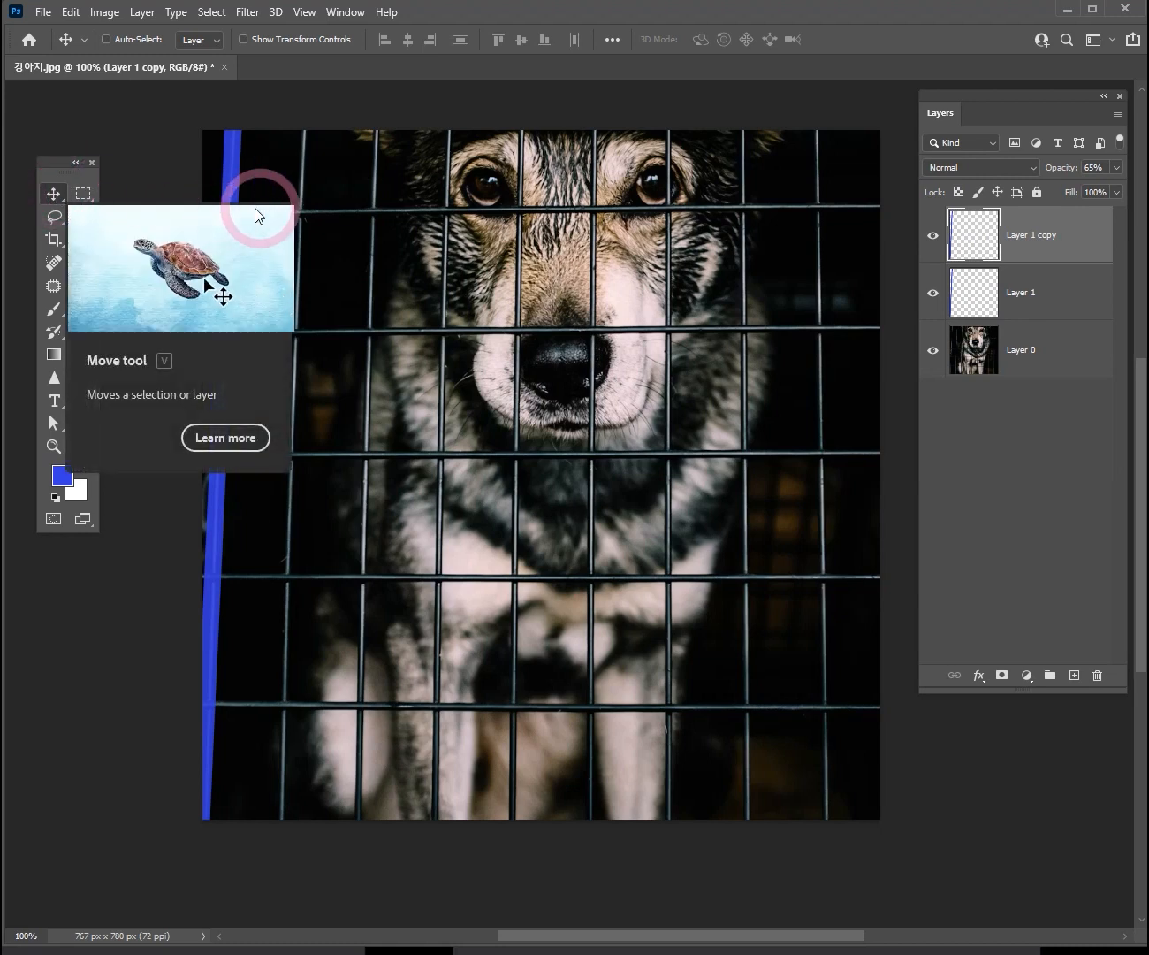
pyautogui.moveTo(236, 188); pyautogui.dragTo(306, 192)
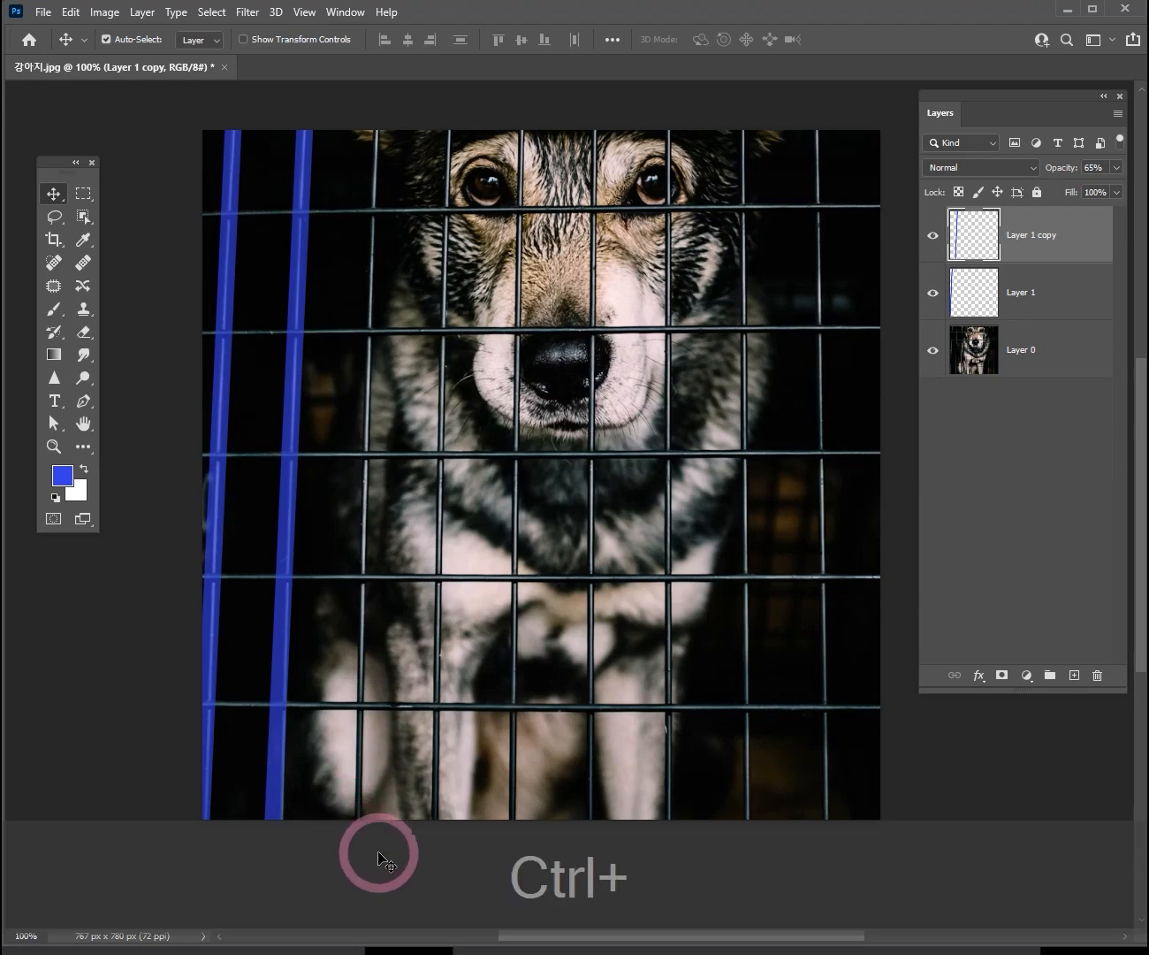
pyautogui.hotkey('ctrl', 't')
pyautogui.moveTo(342, 894); pyautogui.dragTo(373, 887)
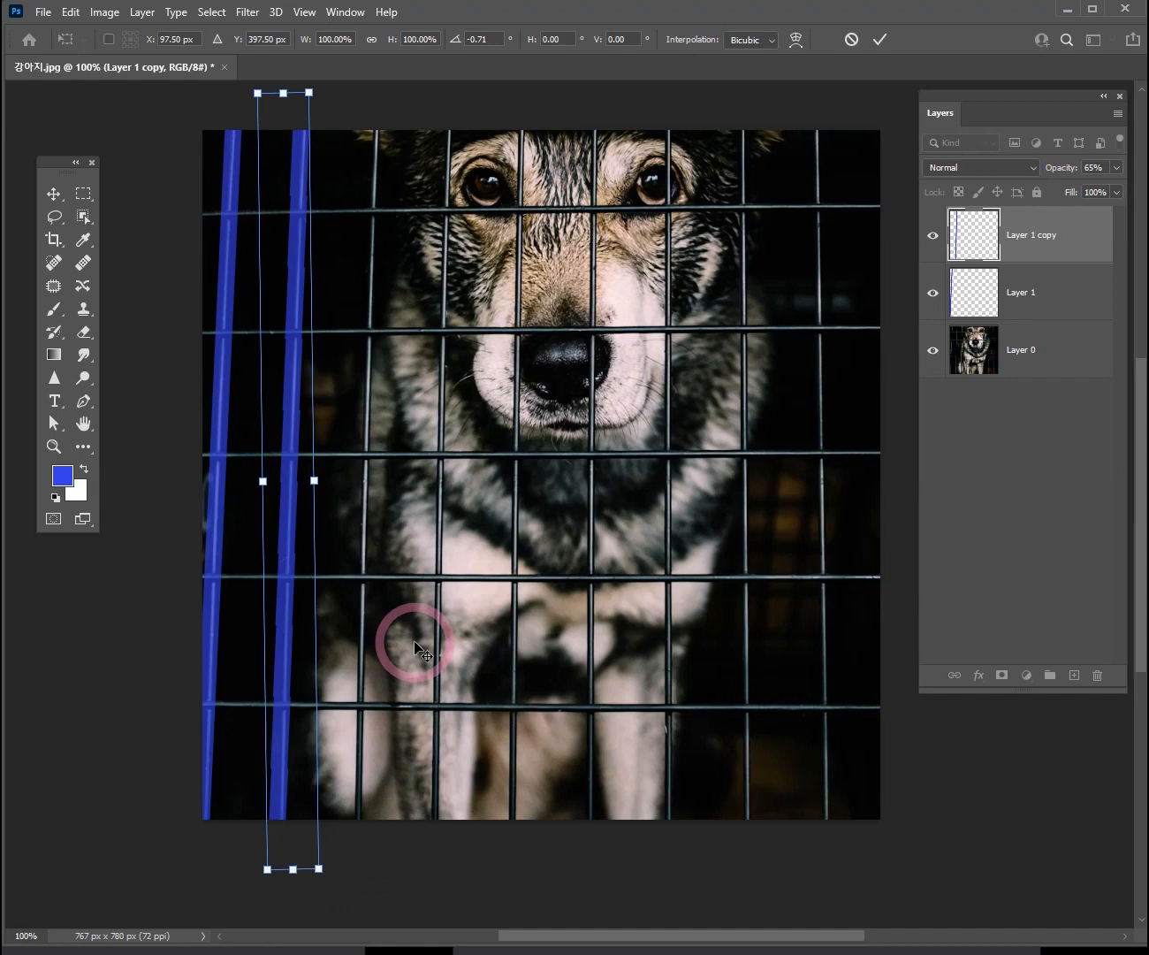
pyautogui.press('Return')
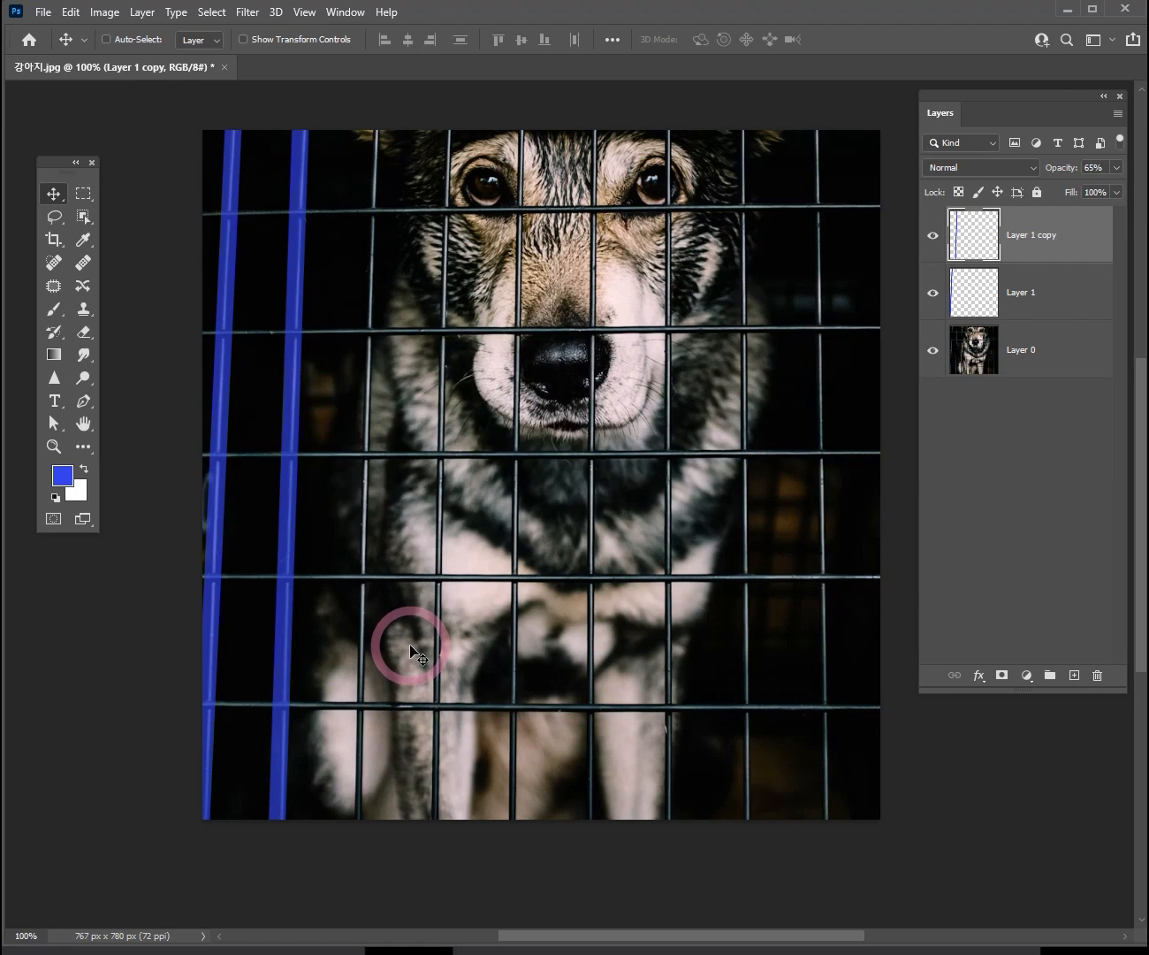
pyautogui.press('Right')
pyautogui.press('Right')
pyautogui.press('Right')
pyautogui.press('Right')
pyautogui.press('Right')
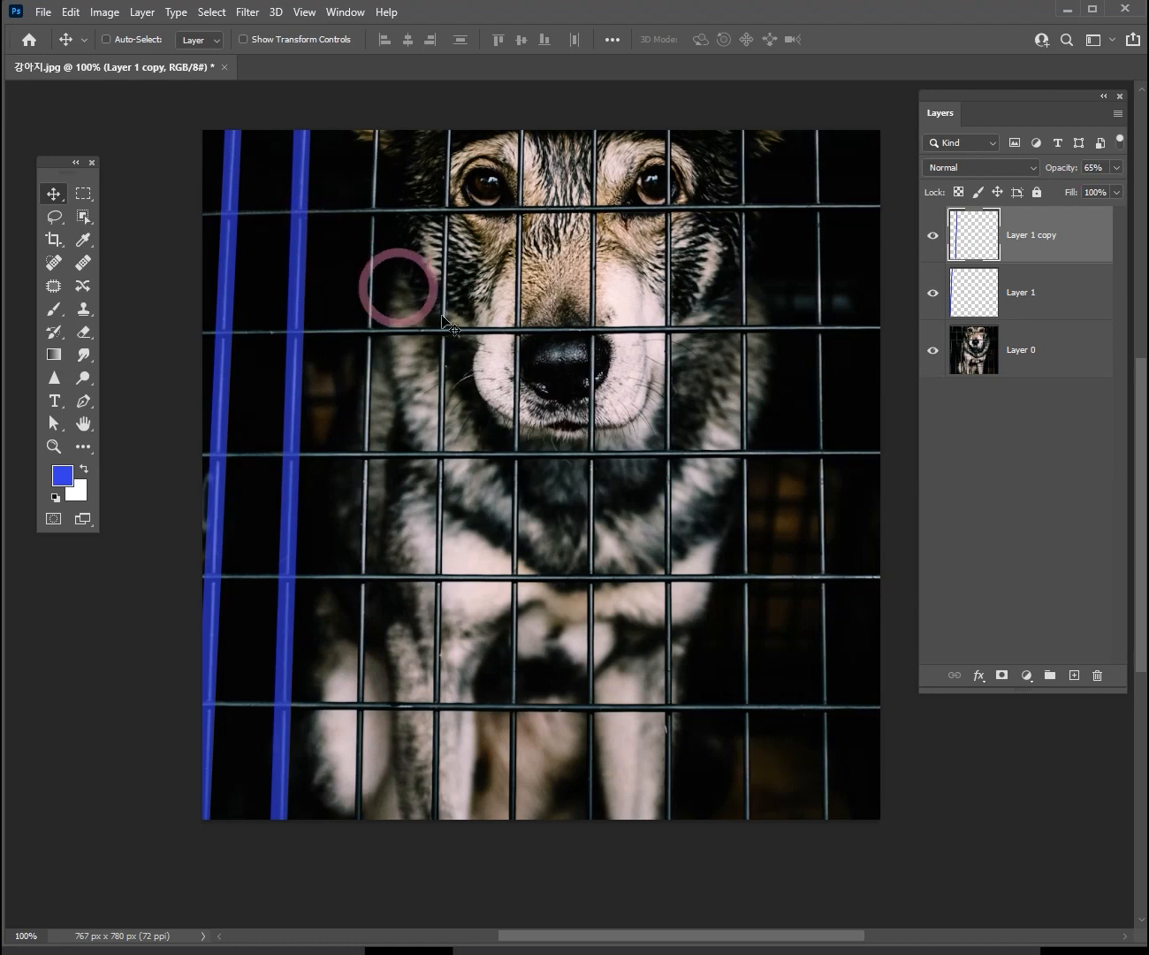
# Step: Duplicate the second strip's layer, move the new strip over the third vertical wire and rotate it slightly to match
pyautogui.hotkey('ctrl', 'j')
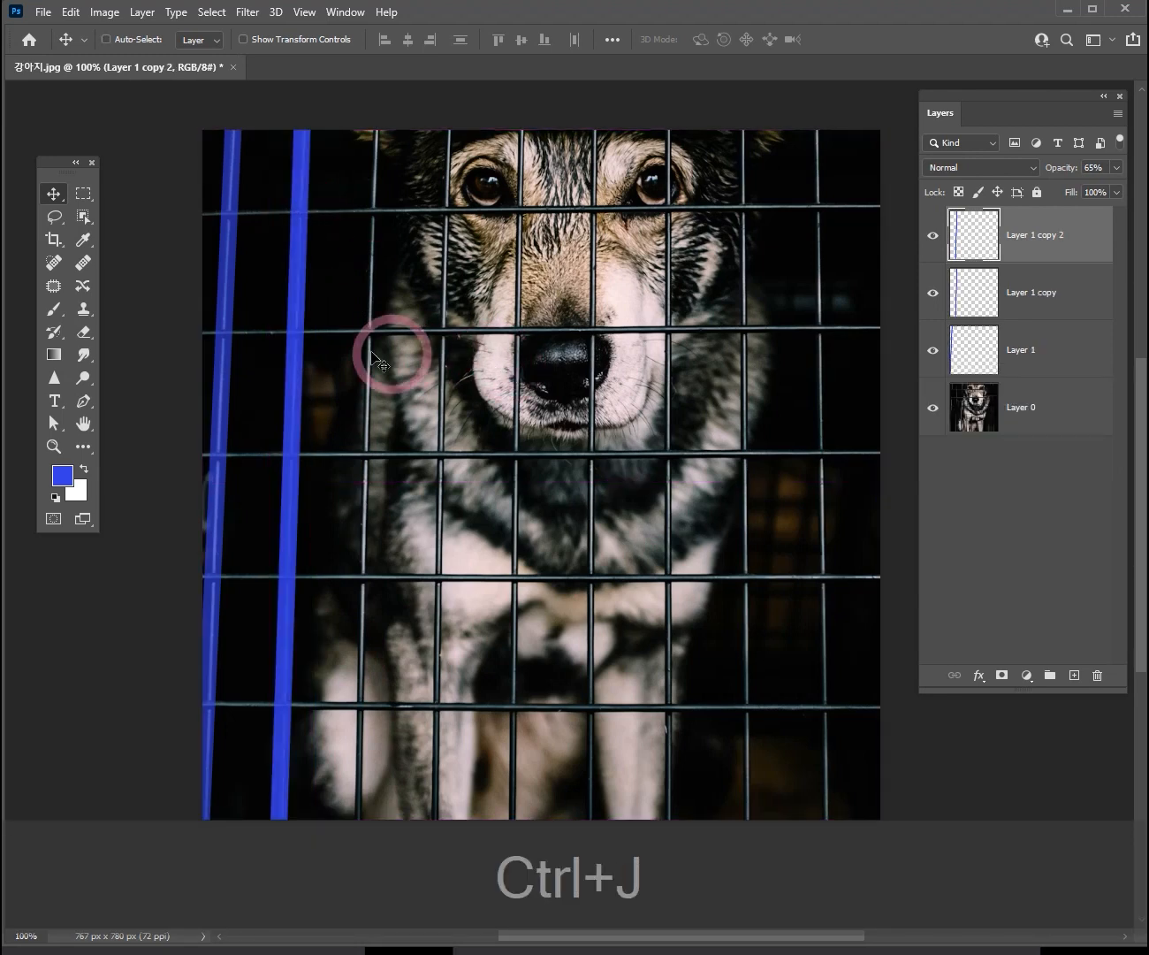
pyautogui.moveTo(306, 353); pyautogui.dragTo(380, 354)
pyautogui.hotkey('ctrl', 't')
pyautogui.moveTo(409, 879); pyautogui.dragTo(413, 889)
pyautogui.press('Return')
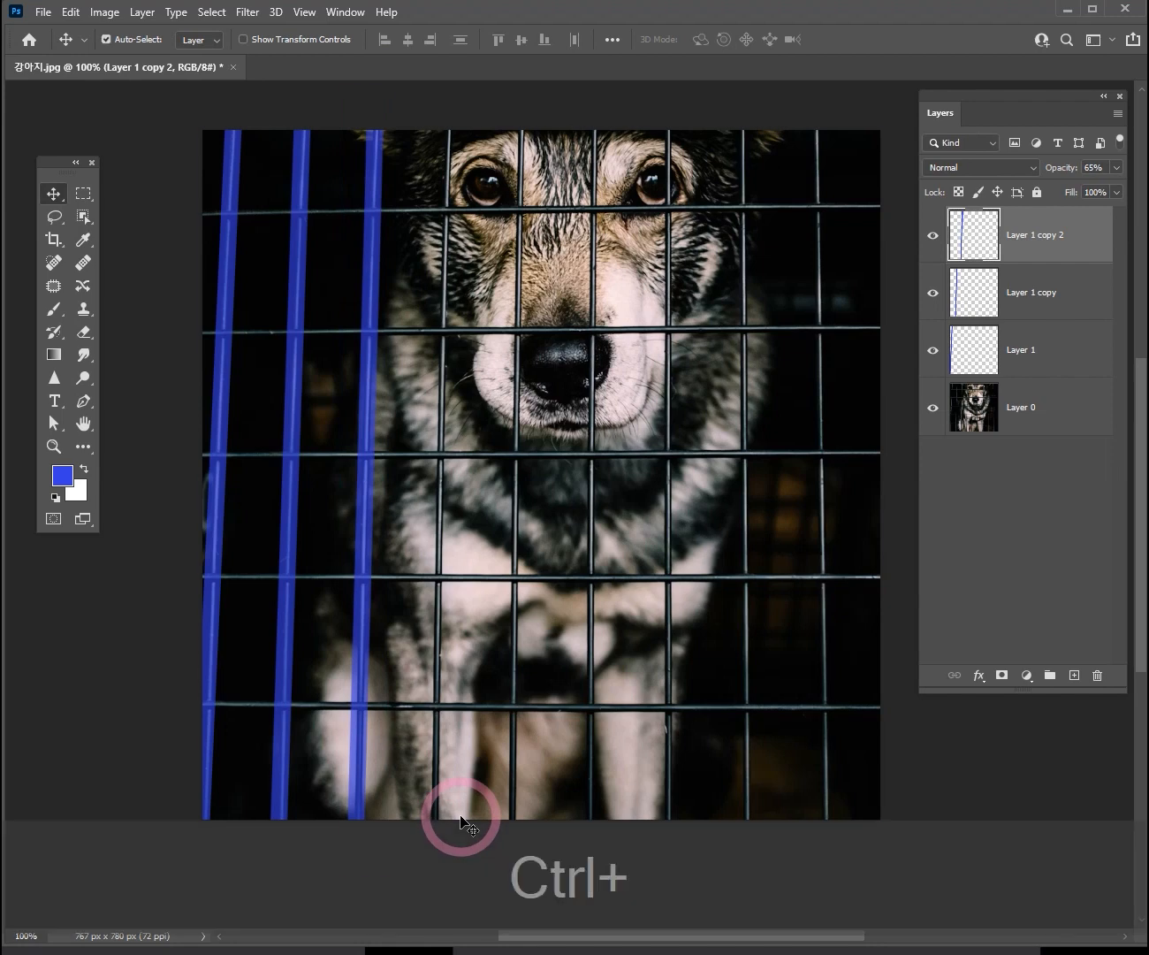
# Step: Duplicate the third strip's layer, move the copy over the fourth vertical wire and rotate it slightly to match
pyautogui.hotkey('ctrl', 'j')
pyautogui.moveTo(385, 503); pyautogui.dragTo(434, 494)
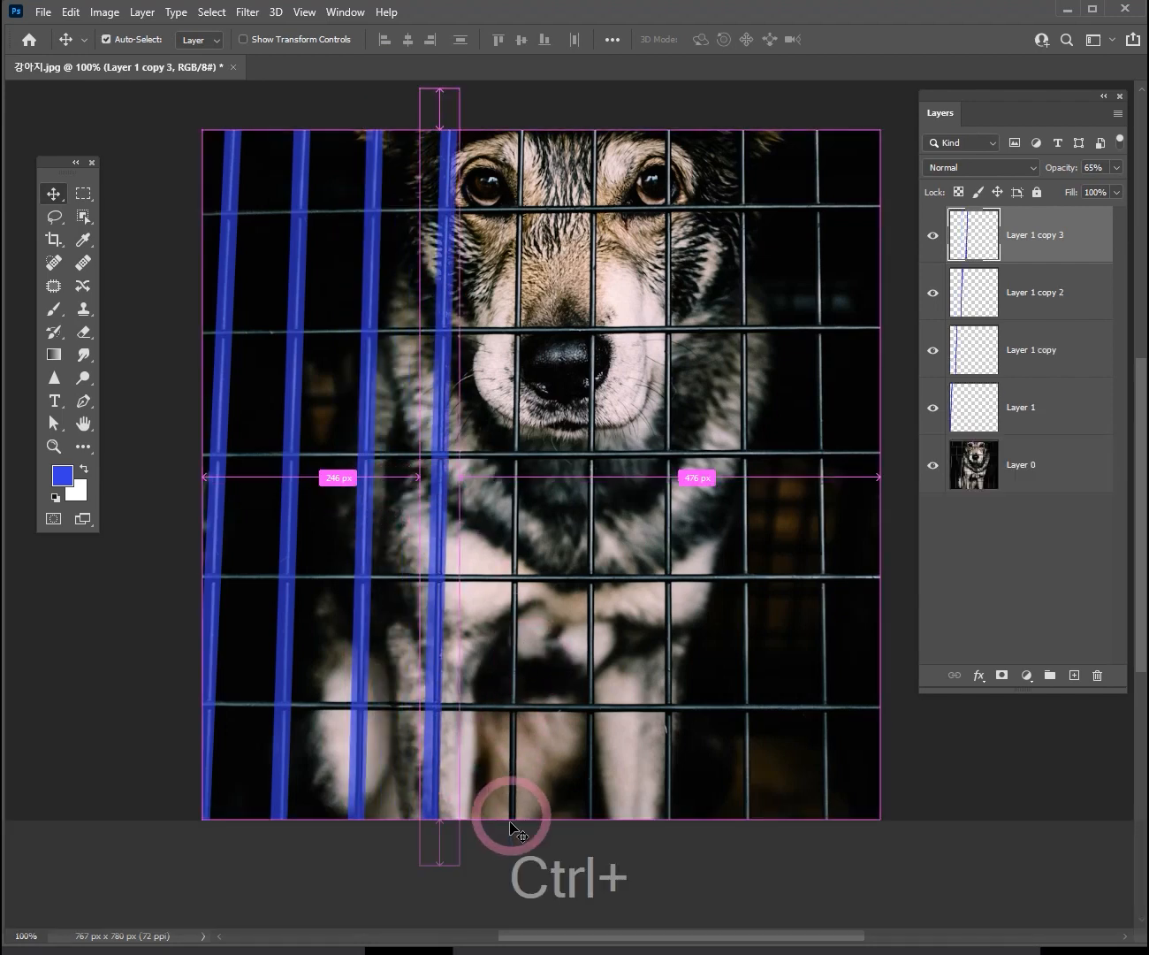
pyautogui.hotkey('ctrl', 't')
pyautogui.moveTo(475, 873); pyautogui.dragTo(476, 876)
pyautogui.press('Return')
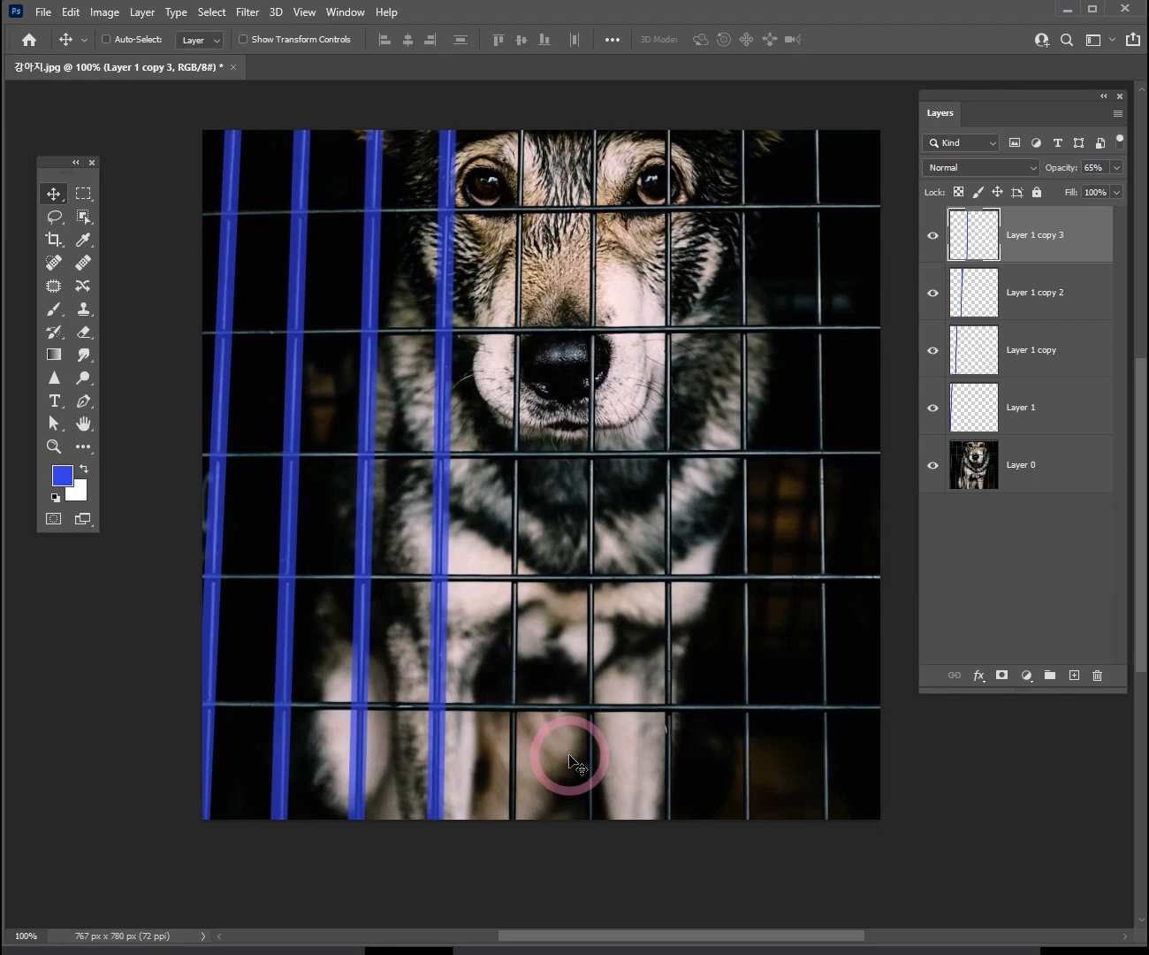
# Step: Duplicate the fourth strip's layer, move the copy over the fifth vertical wire and rotate it about -0.5° to match
pyautogui.hotkey('ctrl', 'j')
pyautogui.moveTo(442, 482); pyautogui.dragTo(514, 480)
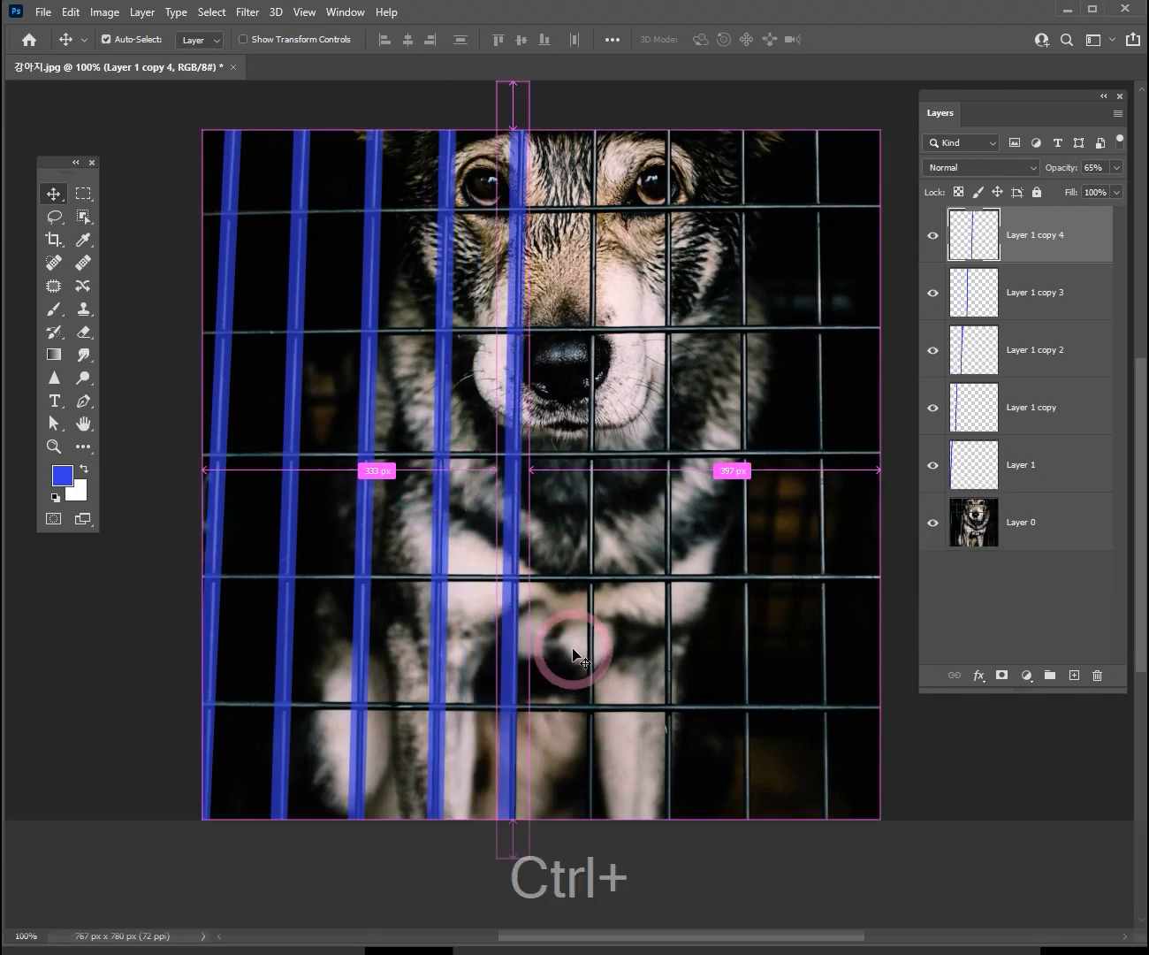
pyautogui.hotkey('ctrl', 't')
pyautogui.moveTo(554, 854); pyautogui.dragTo(561, 857)
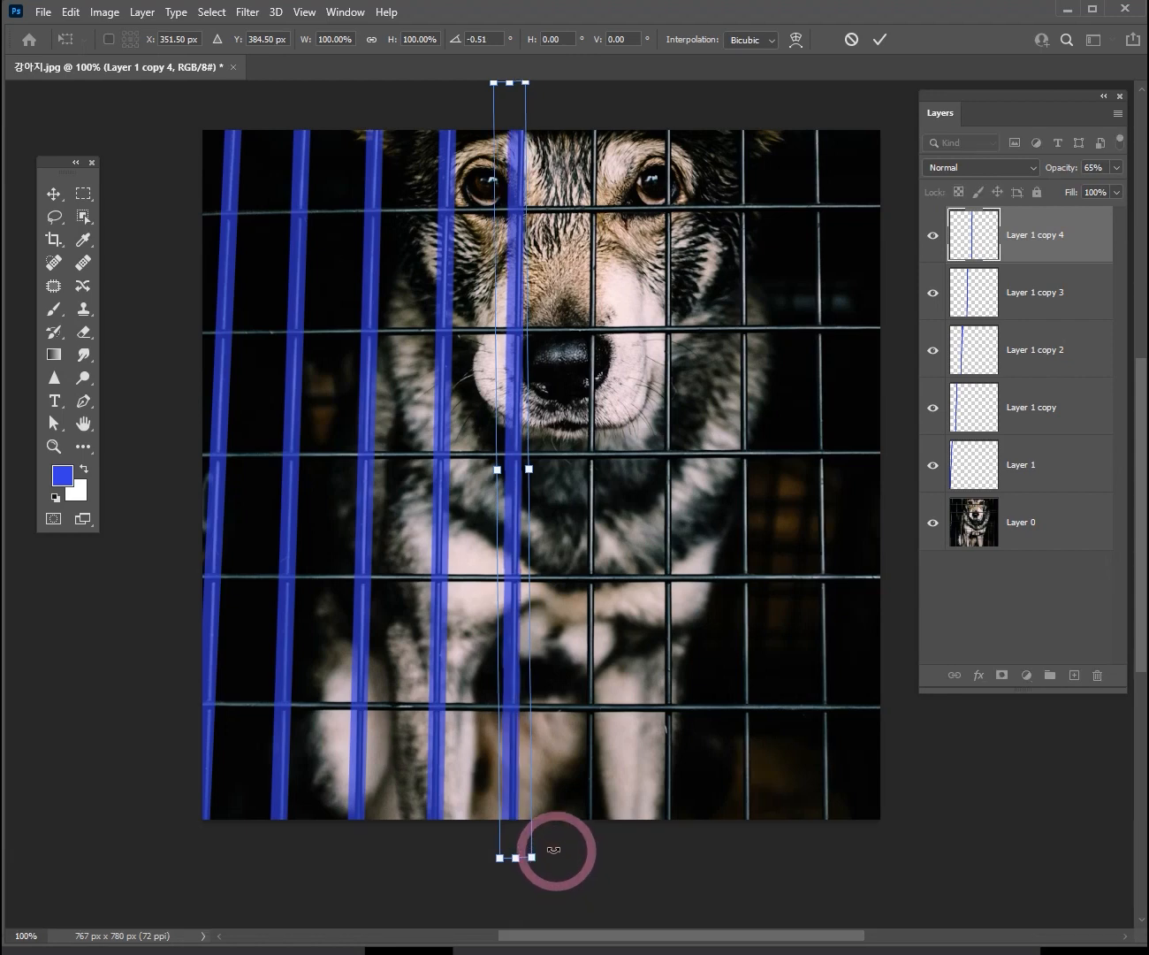
pyautogui.press('Return')
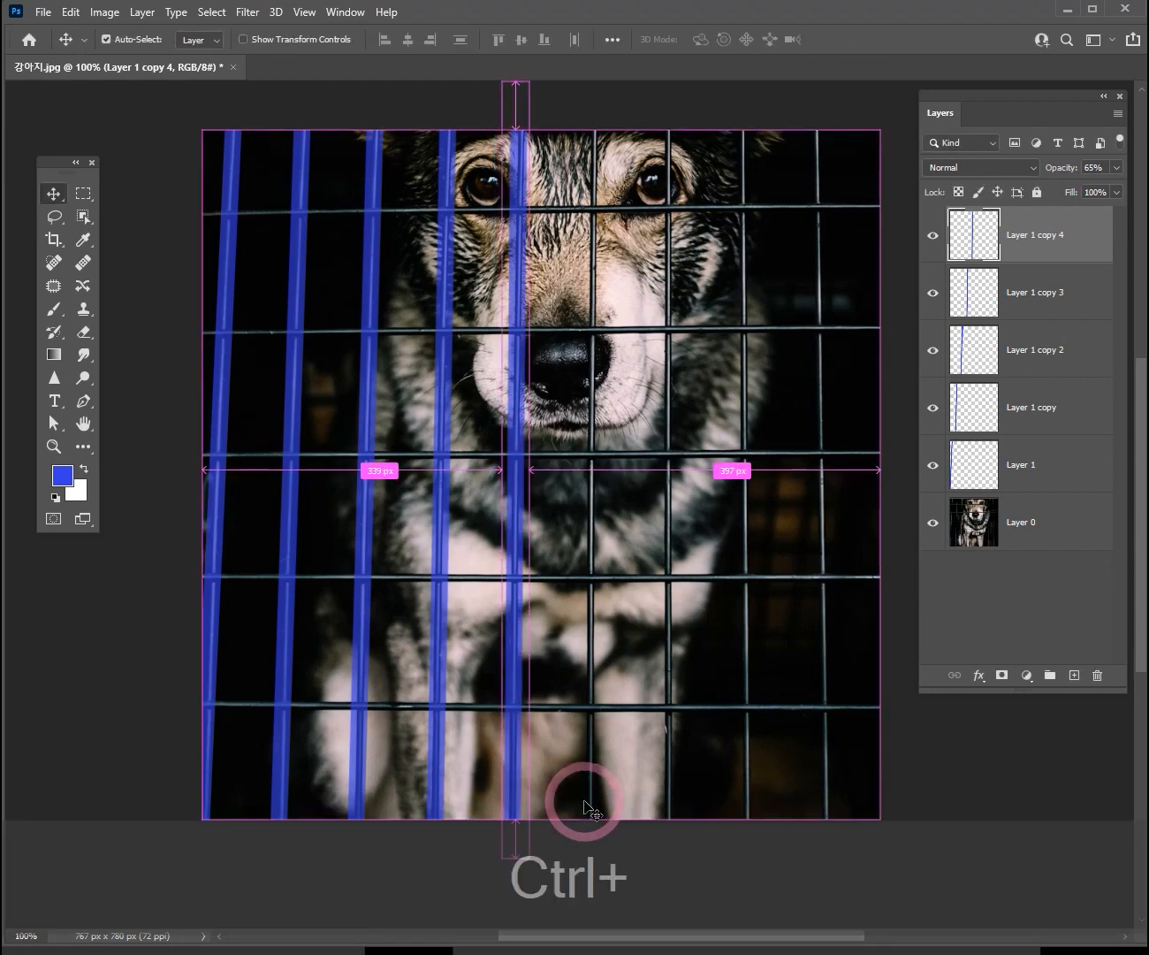
# Step: Cover the sixth and seventh vertical wires with successive duplicates of the strip, rotating the seventh one about -0.36°
pyautogui.hotkey('ctrl', 'j')
pyautogui.moveTo(515, 559); pyautogui.dragTo(587, 554)
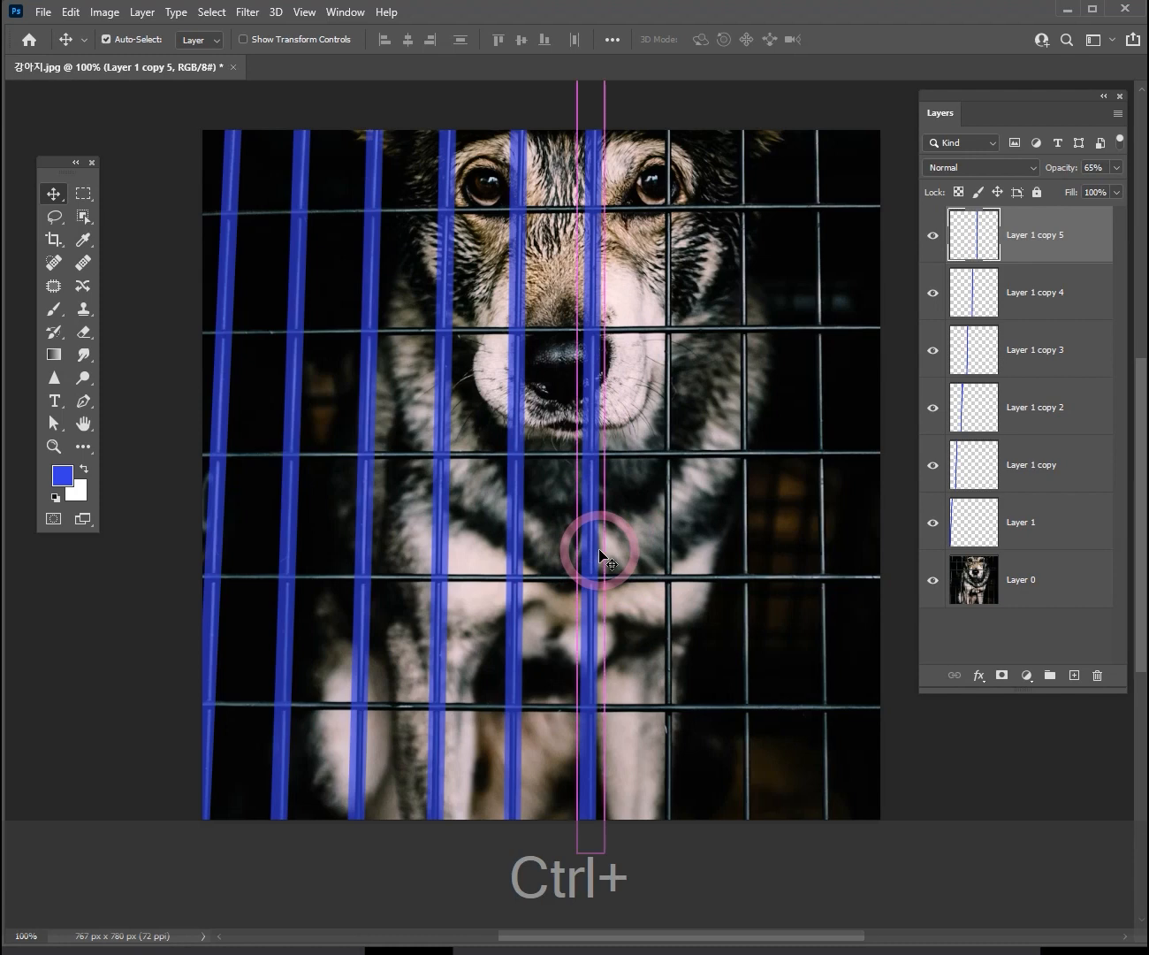
pyautogui.hotkey('ctrl', 'j')
pyautogui.moveTo(595, 538); pyautogui.dragTo(663, 529)
pyautogui.hotkey('ctrl', 't')
pyautogui.moveTo(696, 866); pyautogui.dragTo(697, 865)
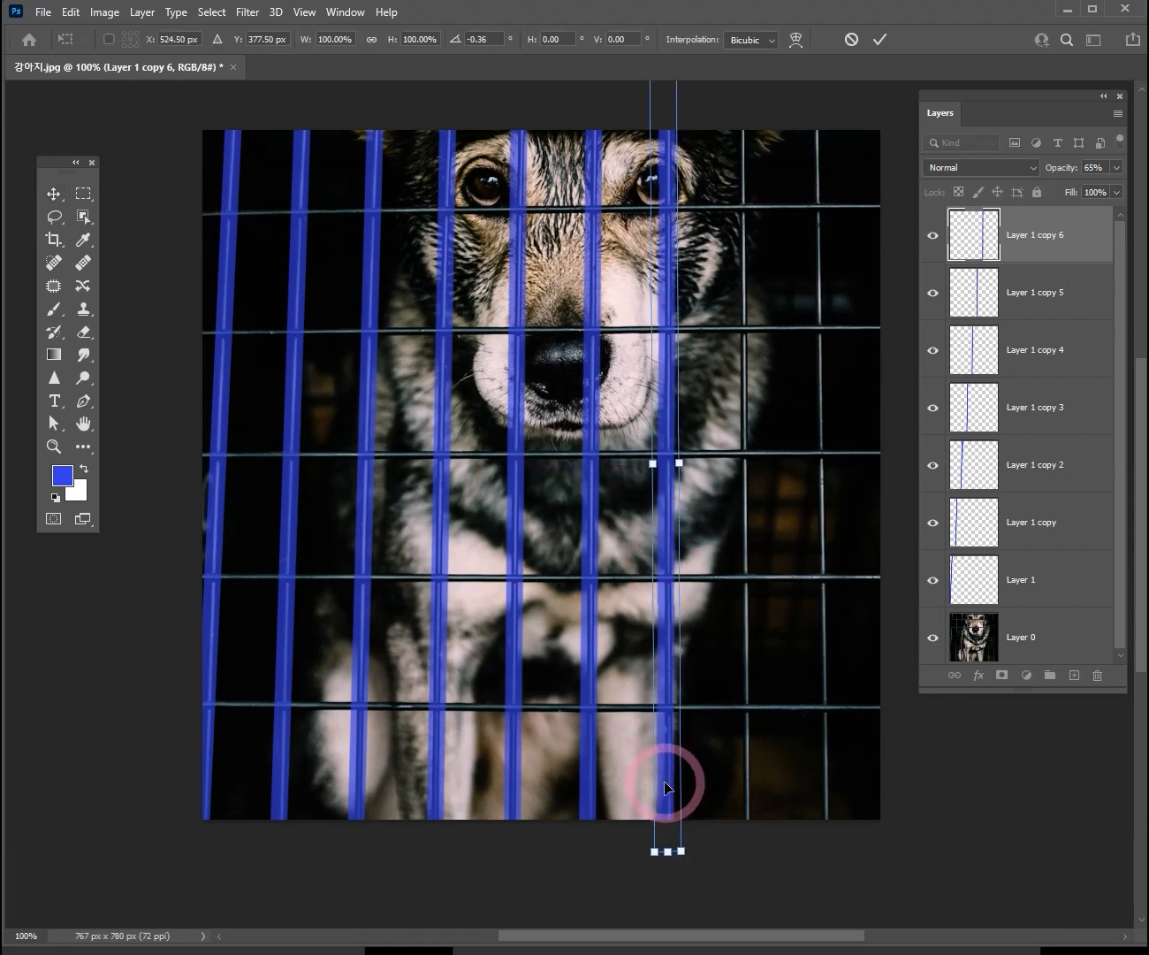
pyautogui.doubleClick(668, 786)
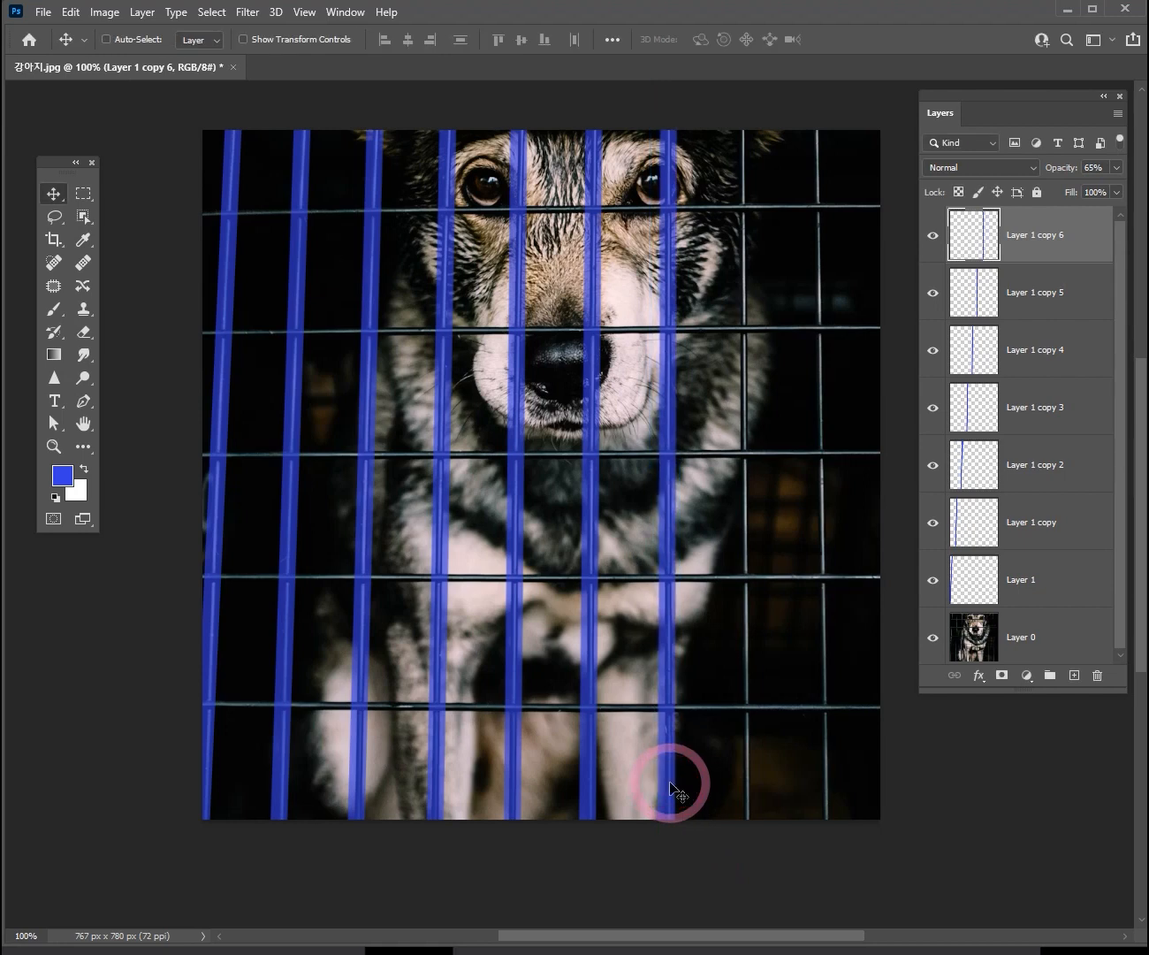
# Step: Duplicate the strip onto the eighth vertical wire, rotating it slightly to match, and duplicate that strip onto the ninth wire
pyautogui.hotkey('ctrl', 'j')
pyautogui.moveTo(673, 555); pyautogui.dragTo(747, 550)
pyautogui.hotkey('ctrl', 't')
pyautogui.moveTo(775, 866); pyautogui.dragTo(762, 838)
pyautogui.doubleClick(748, 735)
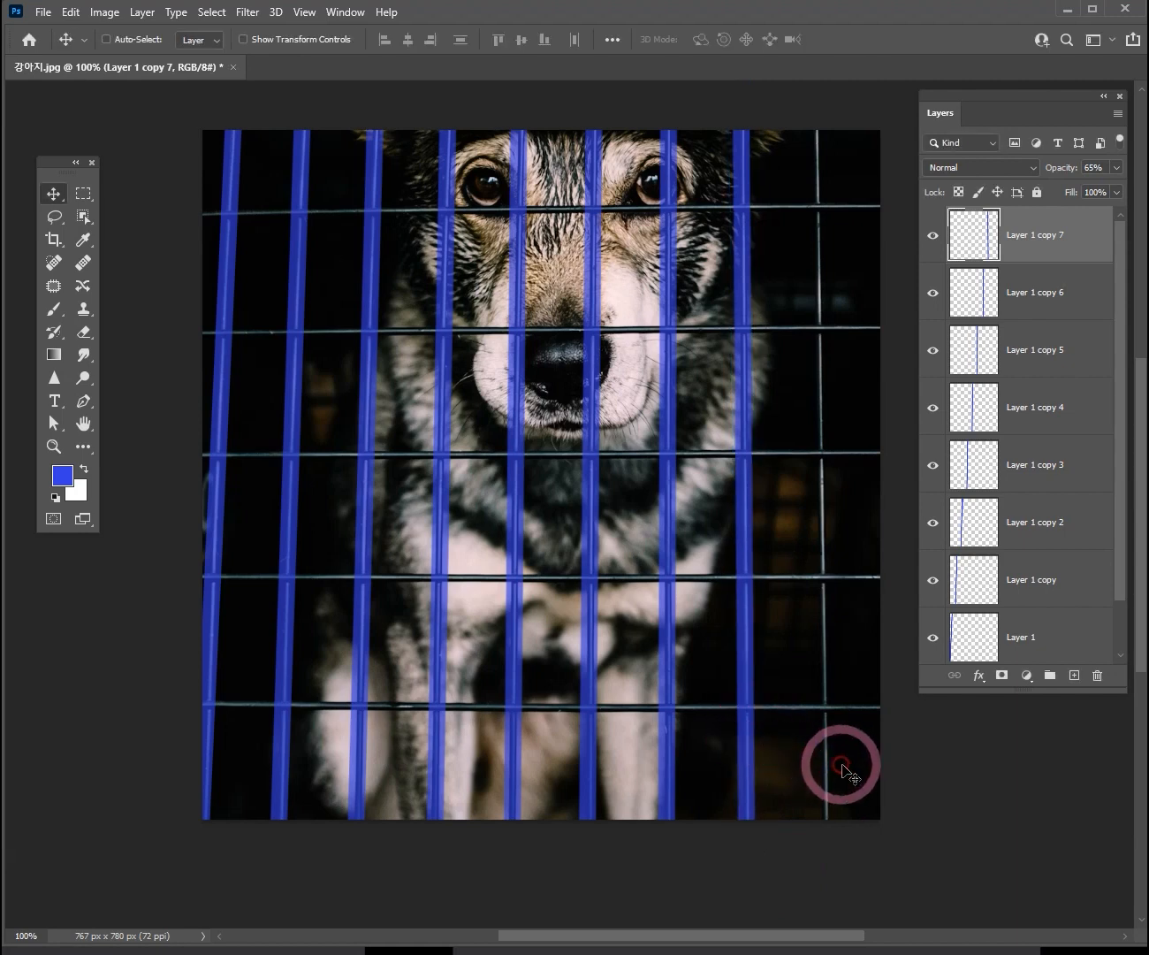
pyautogui.hotkey('ctrl', 'j')
pyautogui.moveTo(749, 623); pyautogui.dragTo(825, 629)
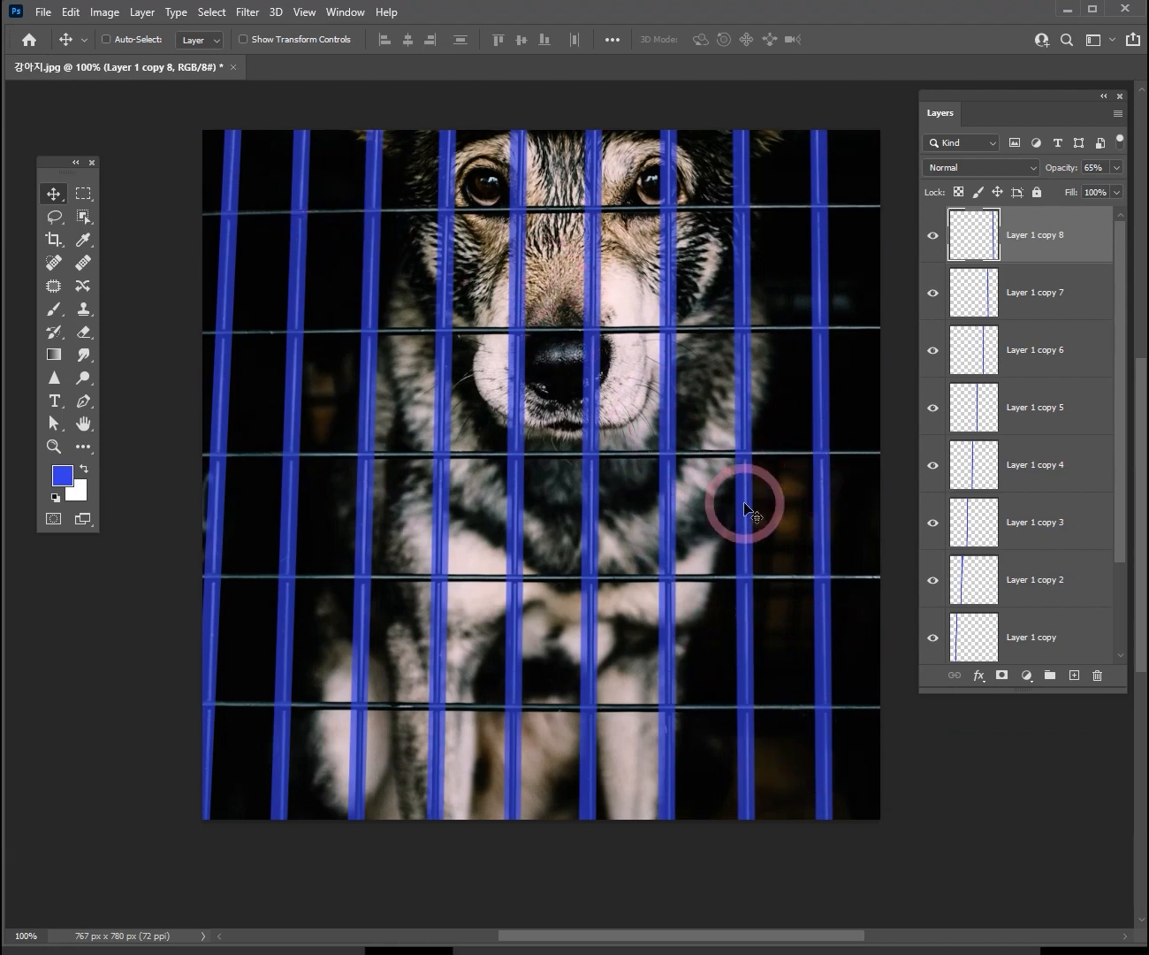
# Step: Duplicate the ninth vertical strip, rotate the copy -90° and place it over the top horizontal wire
pyautogui.hotkey('ctrl', 'j')
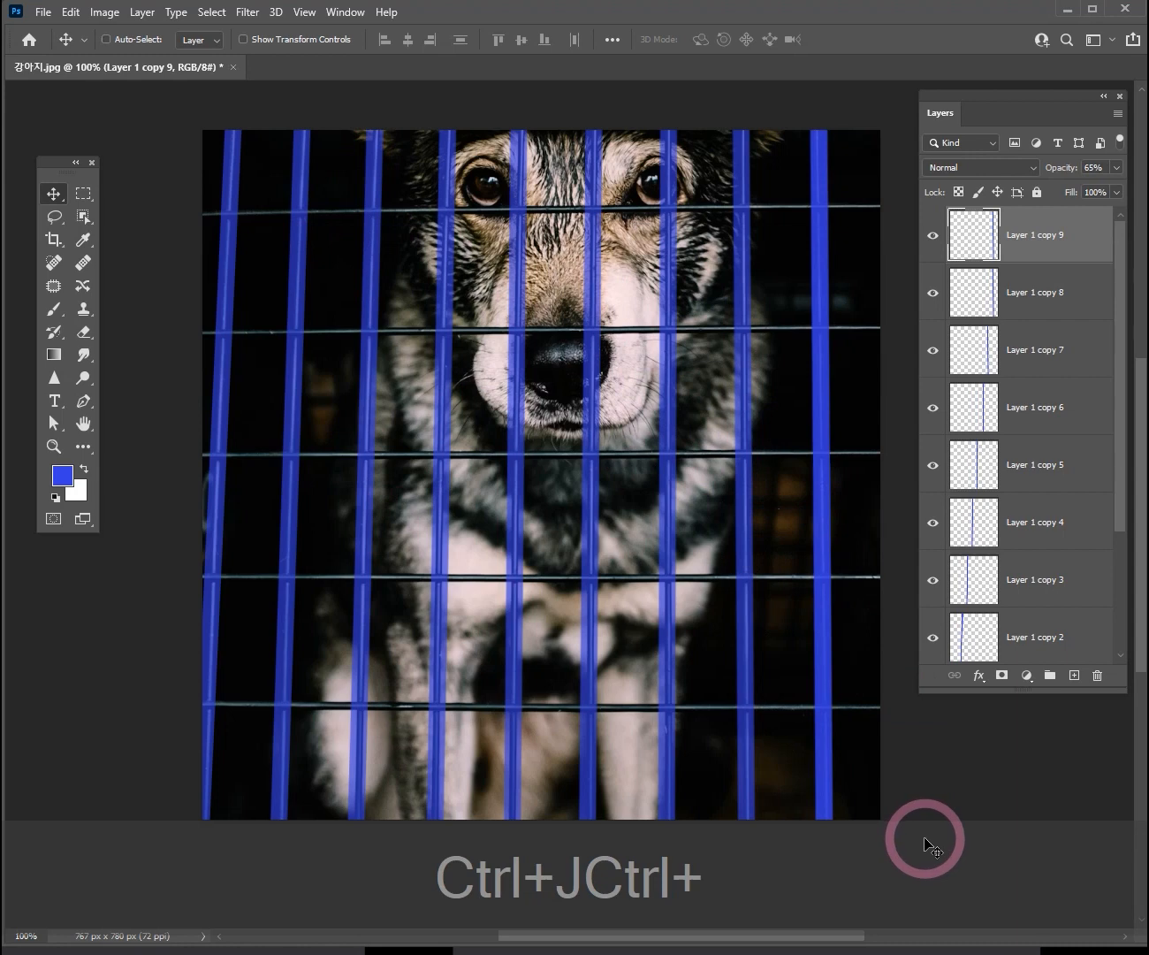
pyautogui.hotkey('ctrl', 't')
pyautogui.moveTo(886, 876); pyautogui.dragTo(1087, 402)
pyautogui.moveTo(759, 466); pyautogui.dragTo(519, 216)
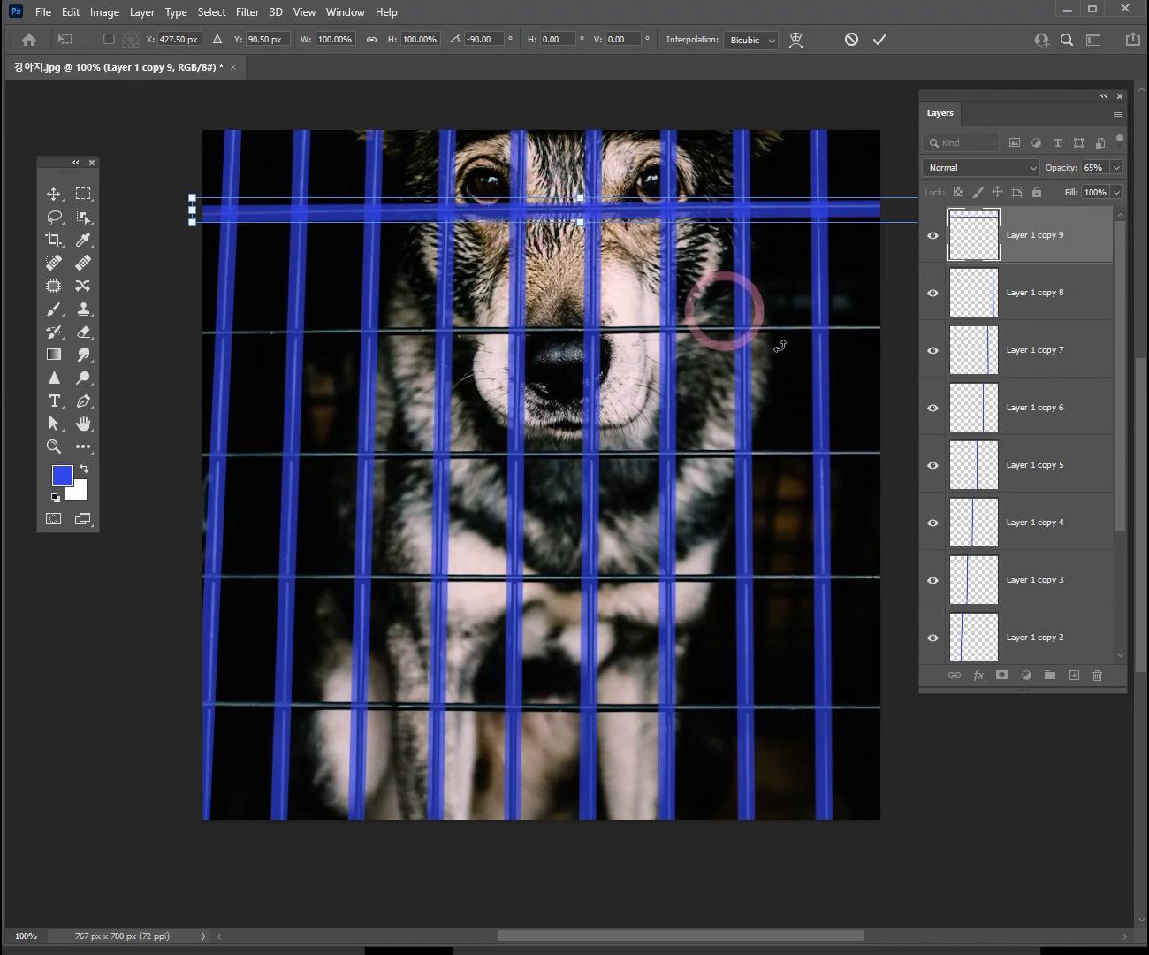
pyautogui.press('Return')
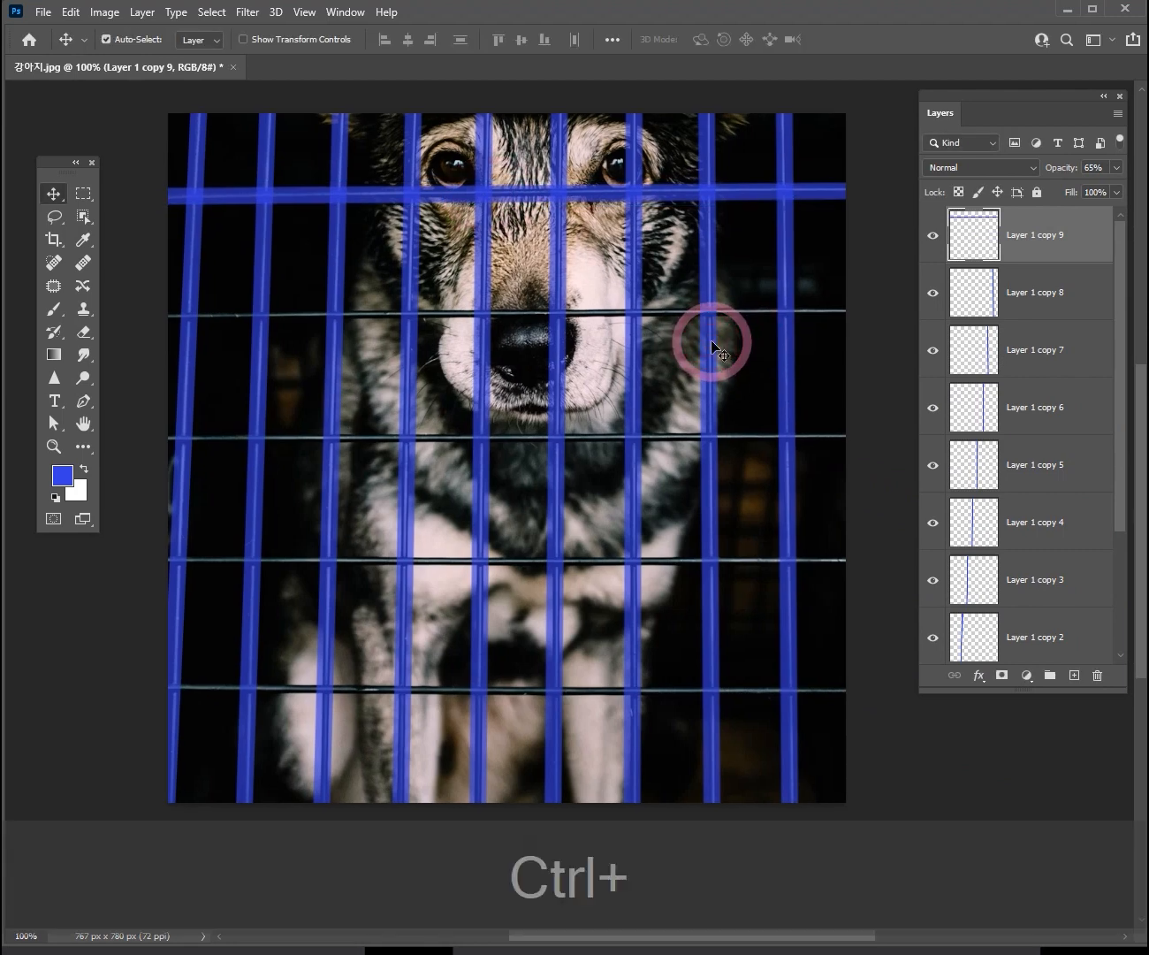
# Step: Cover the second and third horizontal wires with successive duplicates of the top horizontal strip
pyautogui.hotkey('ctrl', 'j')
pyautogui.moveTo(815, 209); pyautogui.dragTo(806, 318)
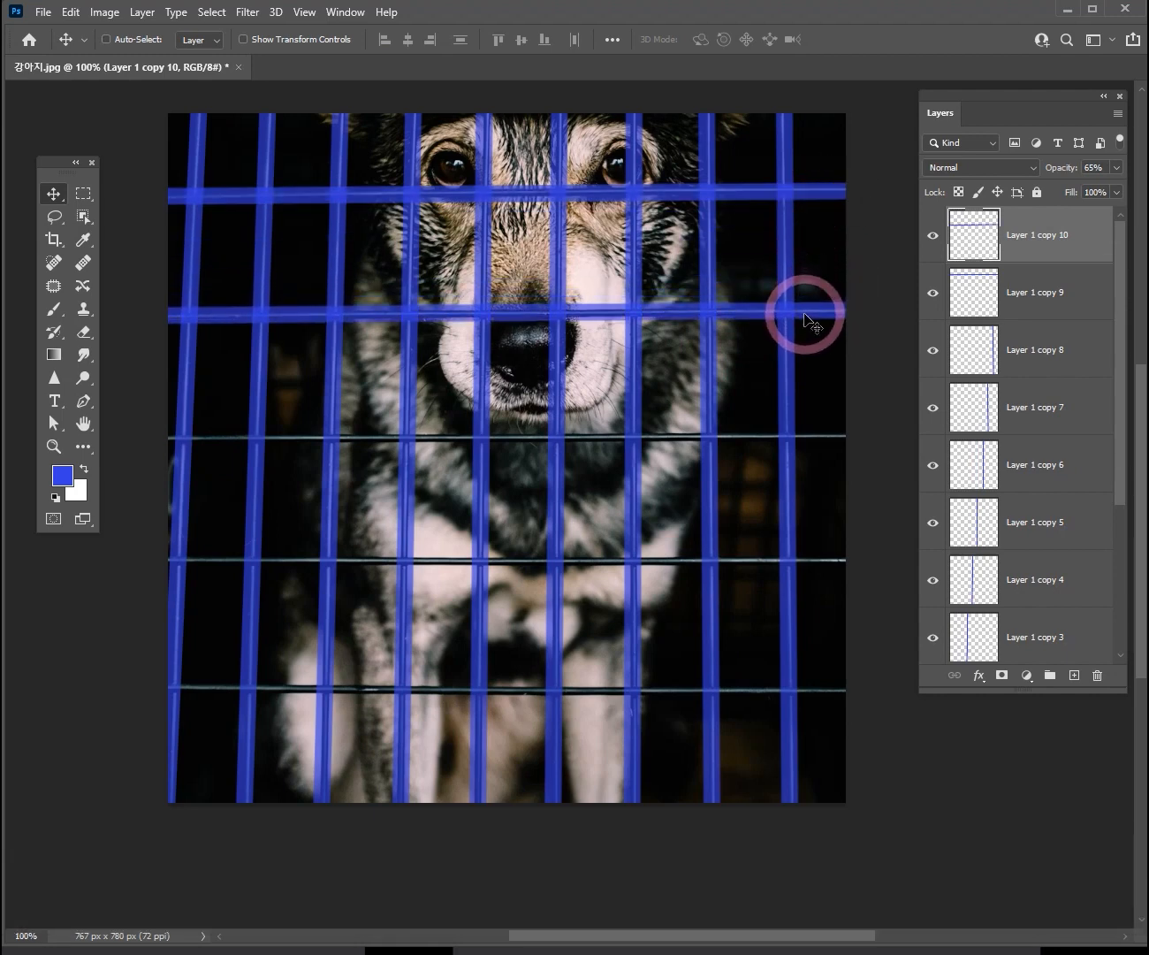
pyautogui.hotkey('ctrl', 'j')
pyautogui.moveTo(814, 314); pyautogui.dragTo(812, 435)
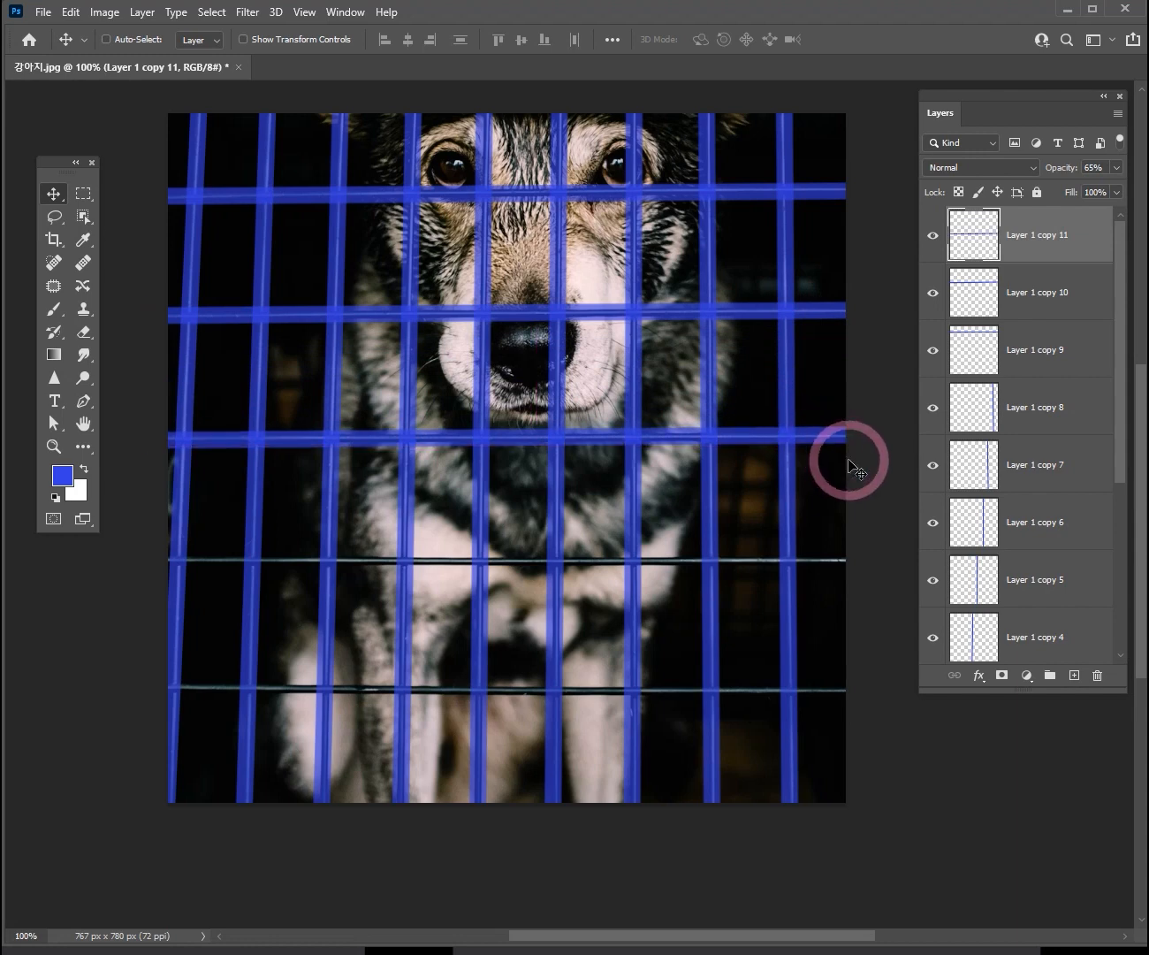
# Step: Duplicate the third horizontal strip, move the copy onto the fourth horizontal wire and rotate it slightly to match
pyautogui.press('ctrl')
pyautogui.hotkey('ctrl', 'j')
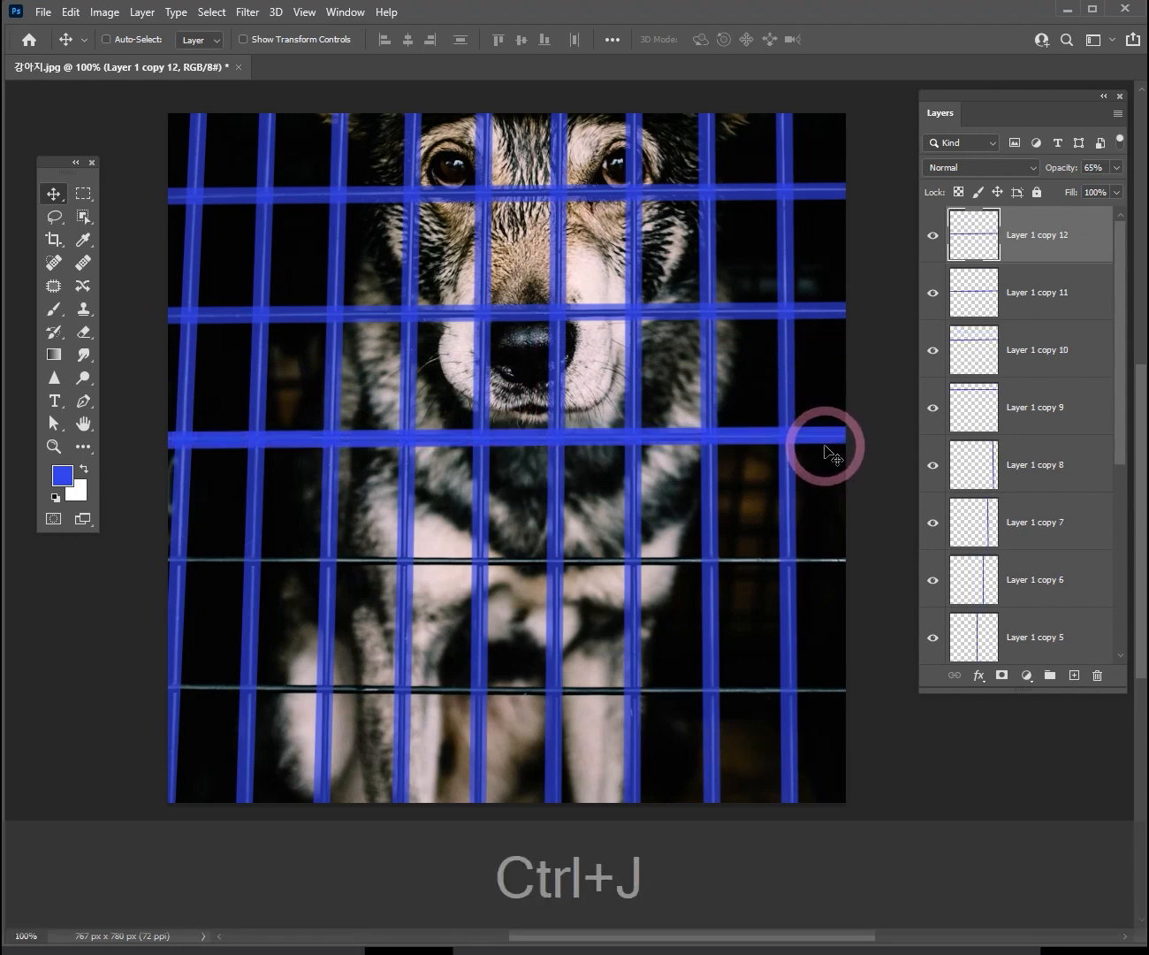
pyautogui.moveTo(824, 441); pyautogui.dragTo(826, 560)
pyautogui.hotkey('ctrl', 't')
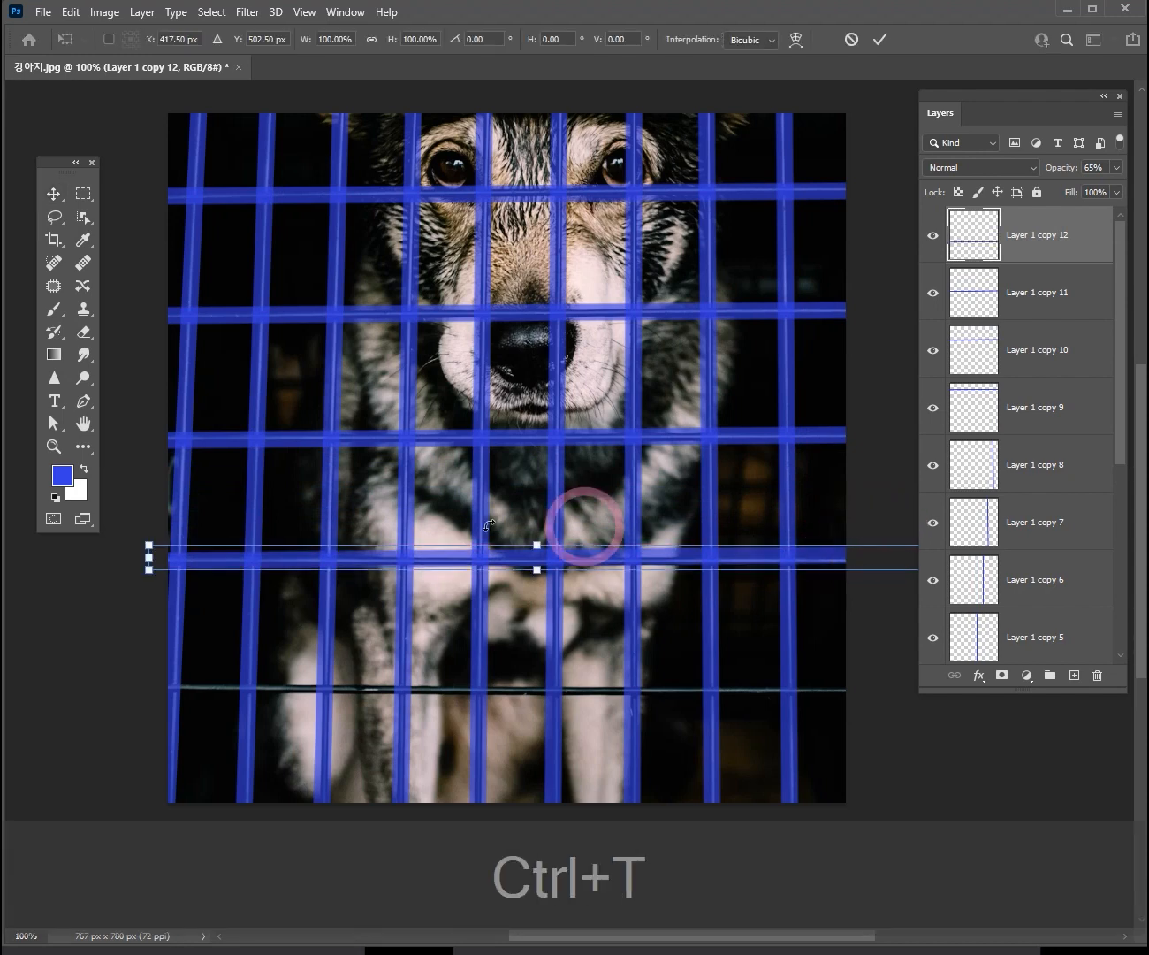
pyautogui.moveTo(144, 522); pyautogui.dragTo(150, 521)
pyautogui.press('Return')
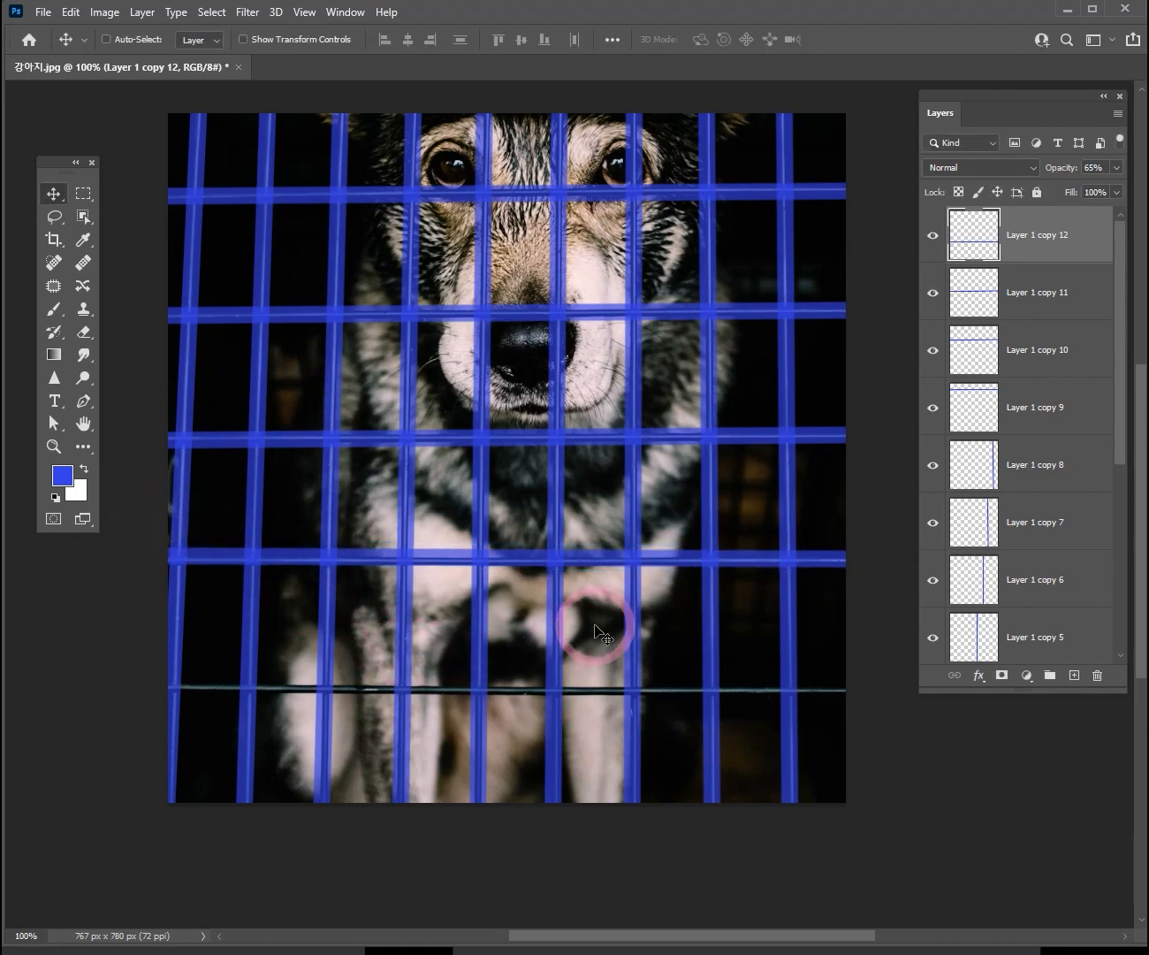
# Step: Fine-tune the fourth horizontal strip by nudging it down, rotating it slightly counterclockwise and nudging it back up, keeping its opacity at 65%
pyautogui.press('Down')
pyautogui.press('Down')
pyautogui.press('Down')
pyautogui.press('Down')
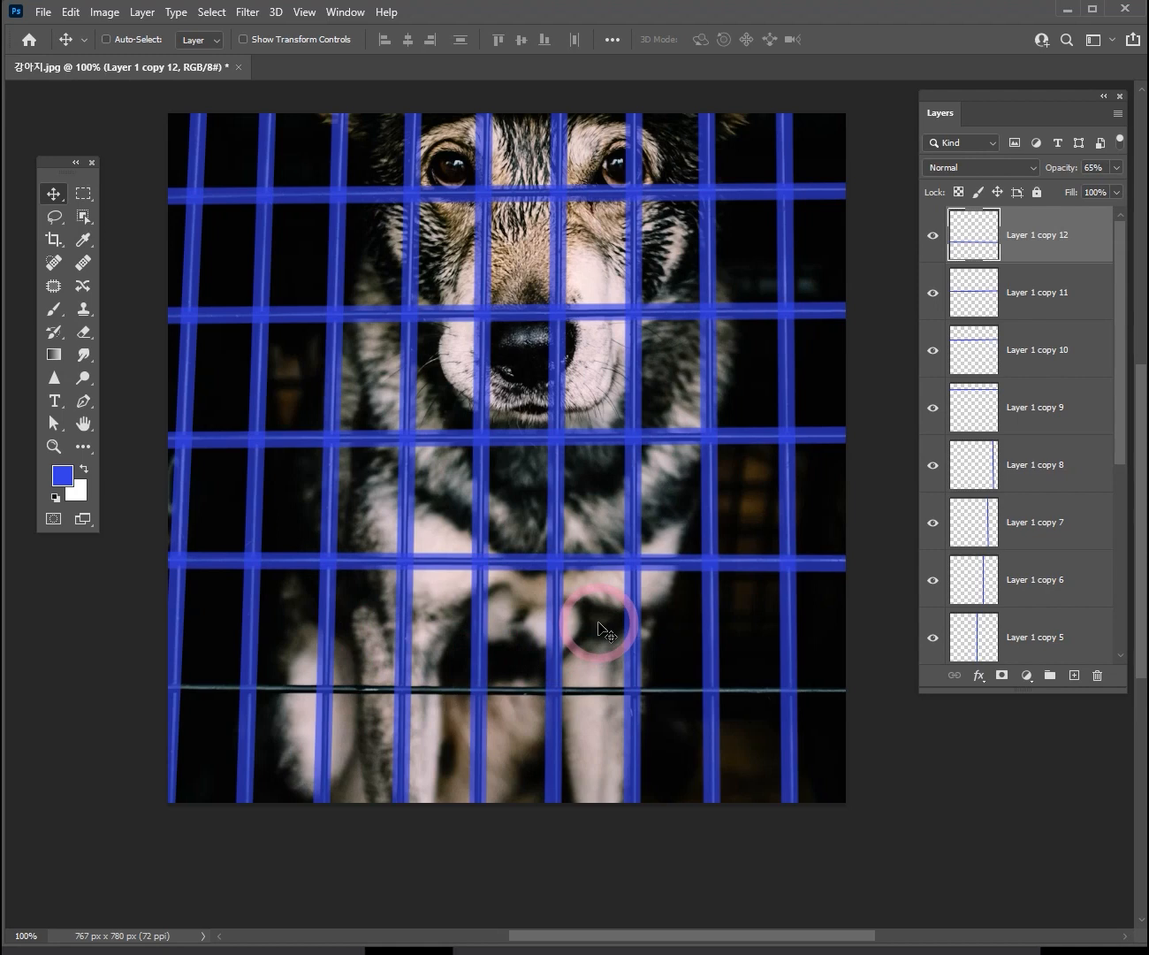
pyautogui.hotkey('ctrl', 't')
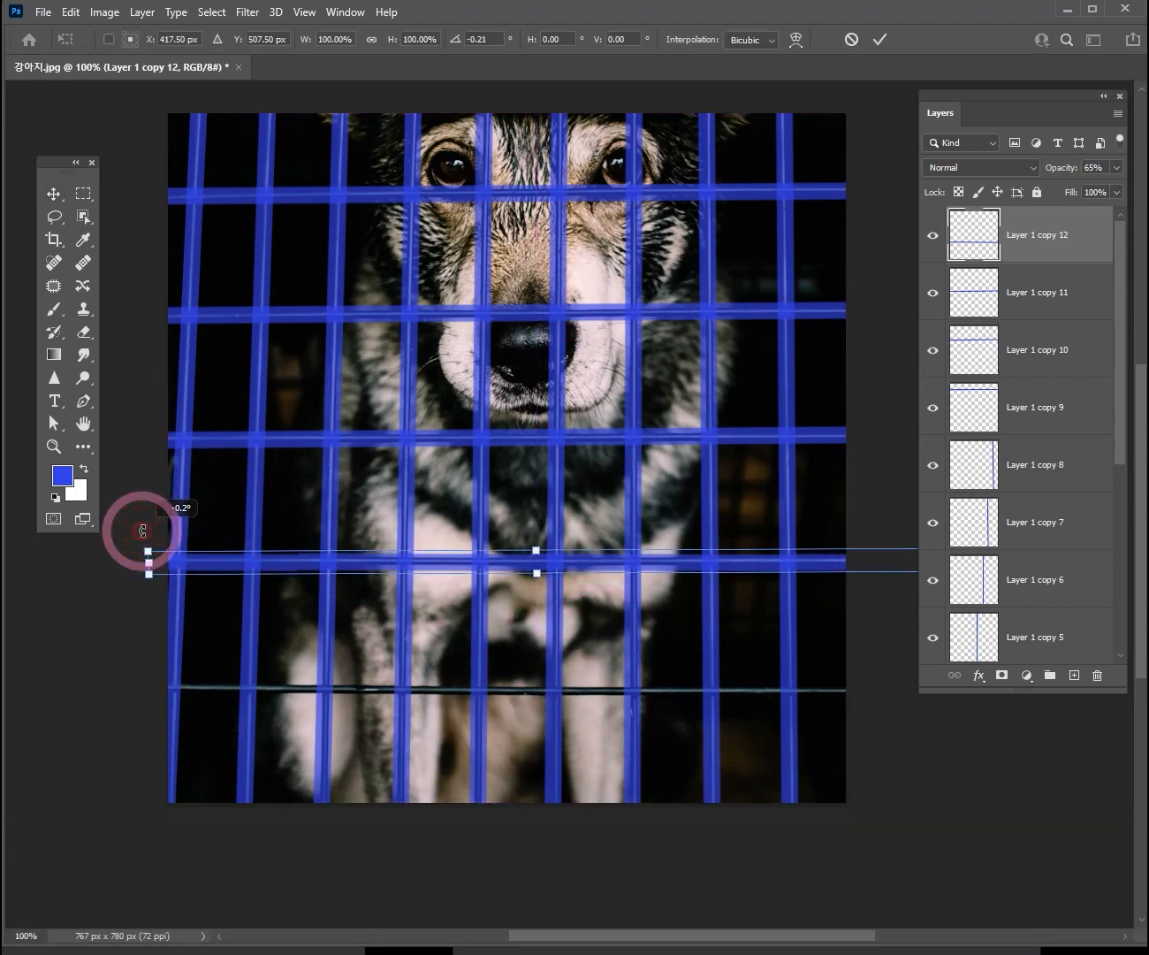
pyautogui.moveTo(145, 531); pyautogui.dragTo(144, 534)
pyautogui.press('Return')
pyautogui.press('1')
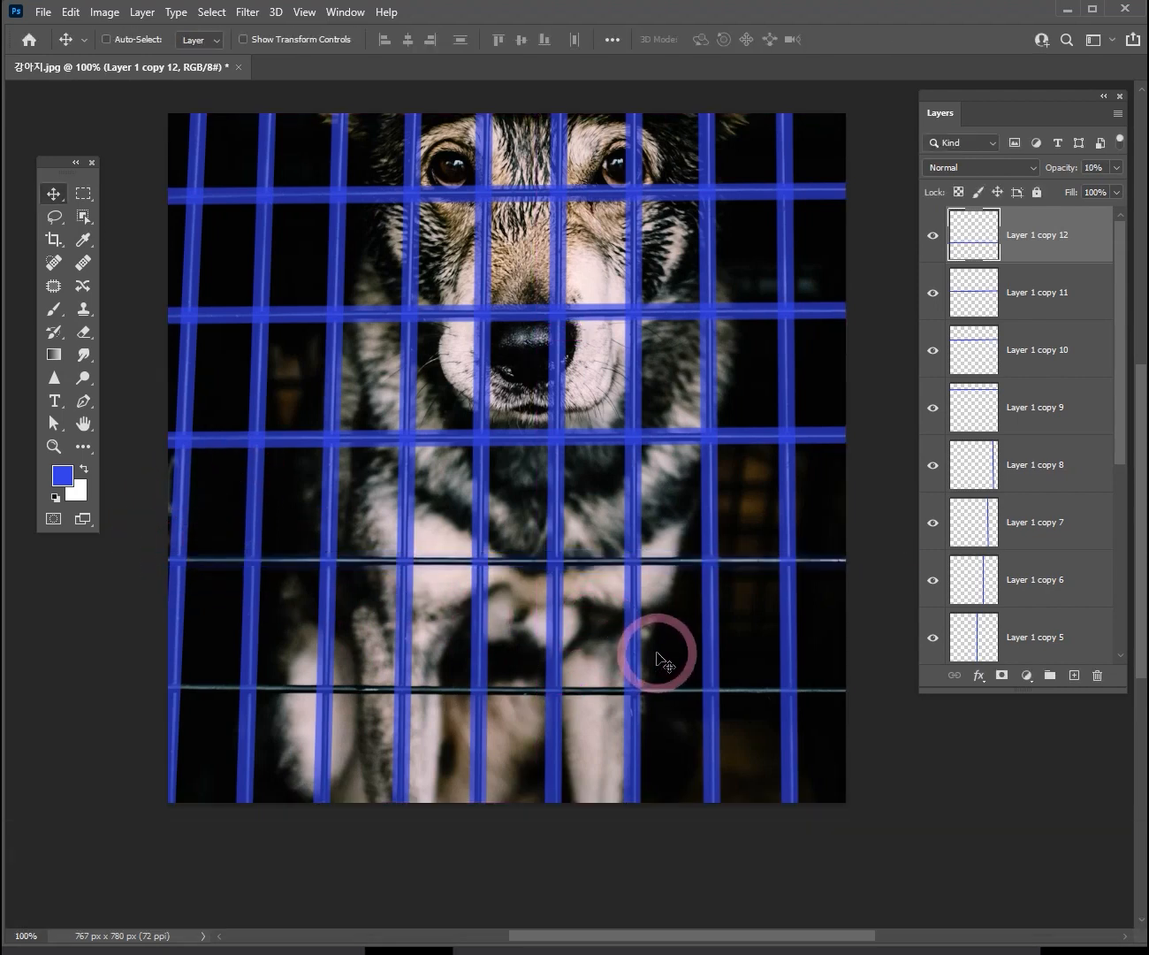
pyautogui.hotkey('ctrl', 'z')
pyautogui.press('Up')
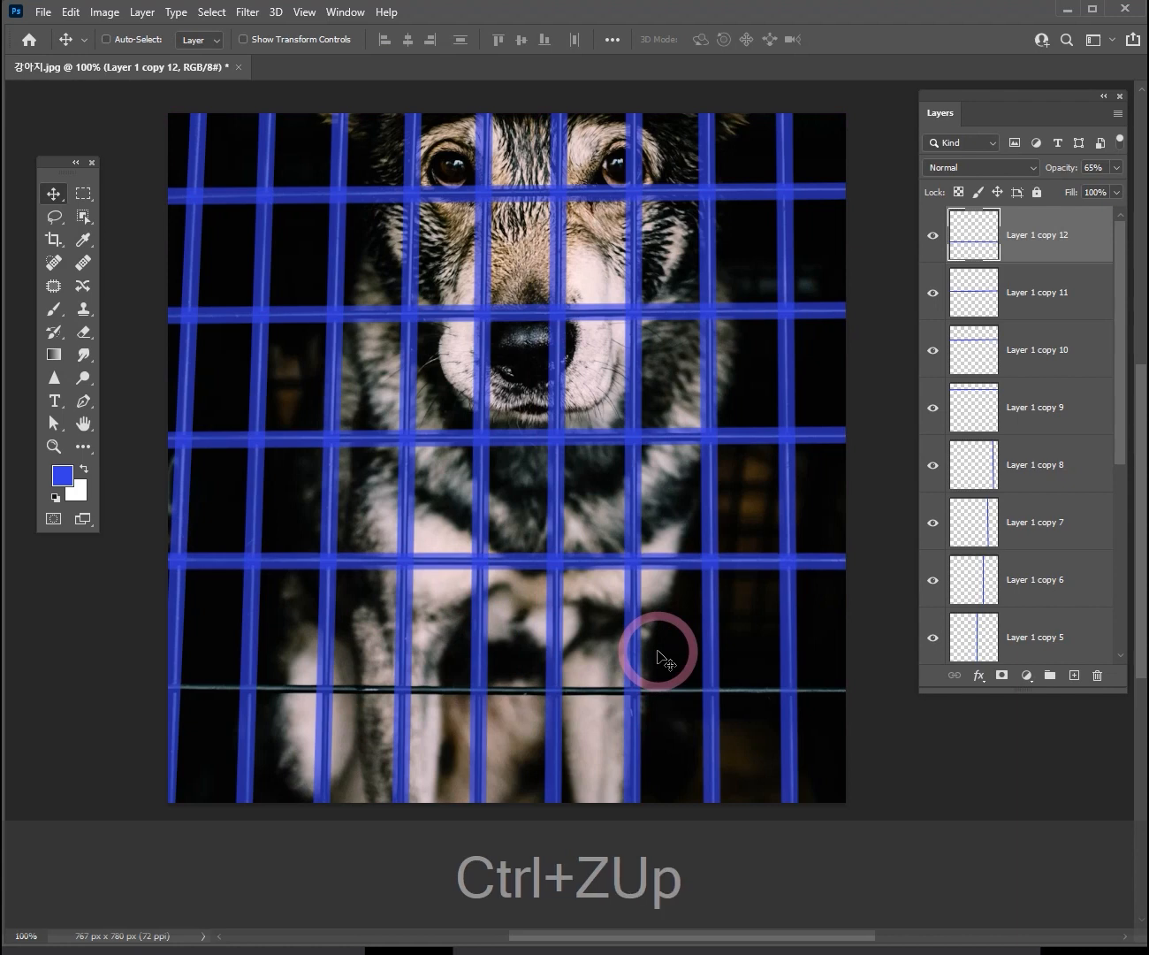
# Step: Duplicate the fourth horizontal strip, move the copy over the fifth horizontal wire and adjust its rotation until it follows the wire
pyautogui.hotkey('ctrl', 'j')
pyautogui.moveTo(680, 575); pyautogui.dragTo(697, 691)
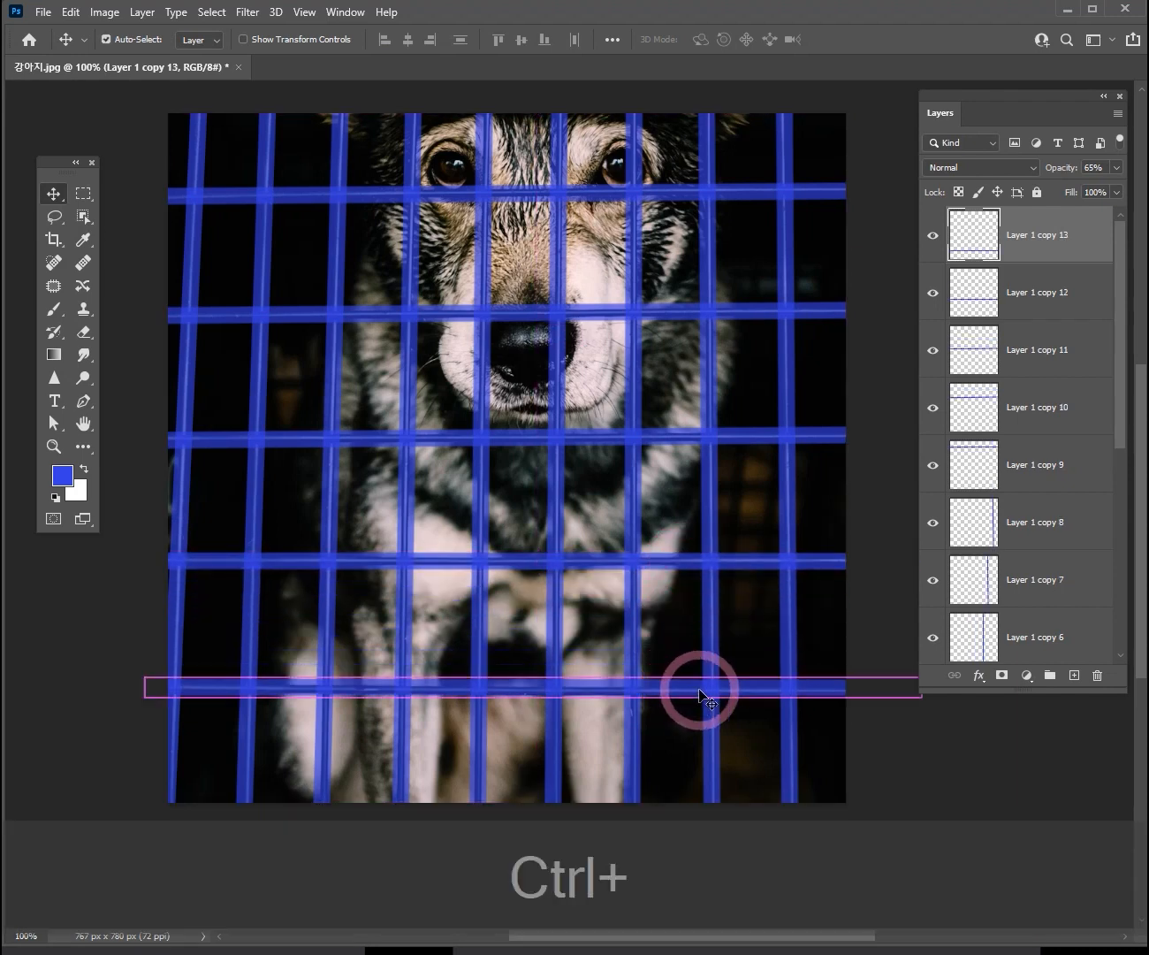
pyautogui.hotkey('ctrl', 't')
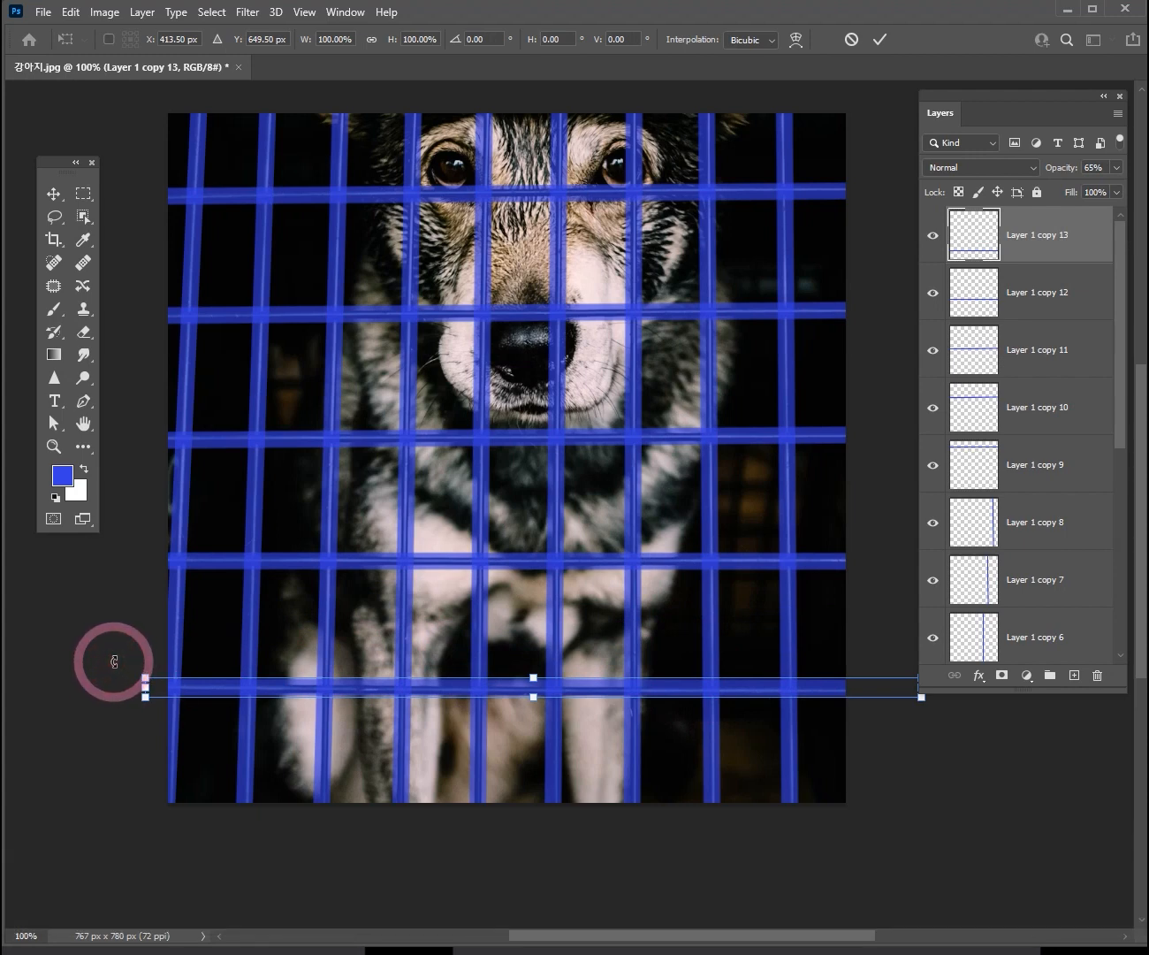
pyautogui.press('Return')
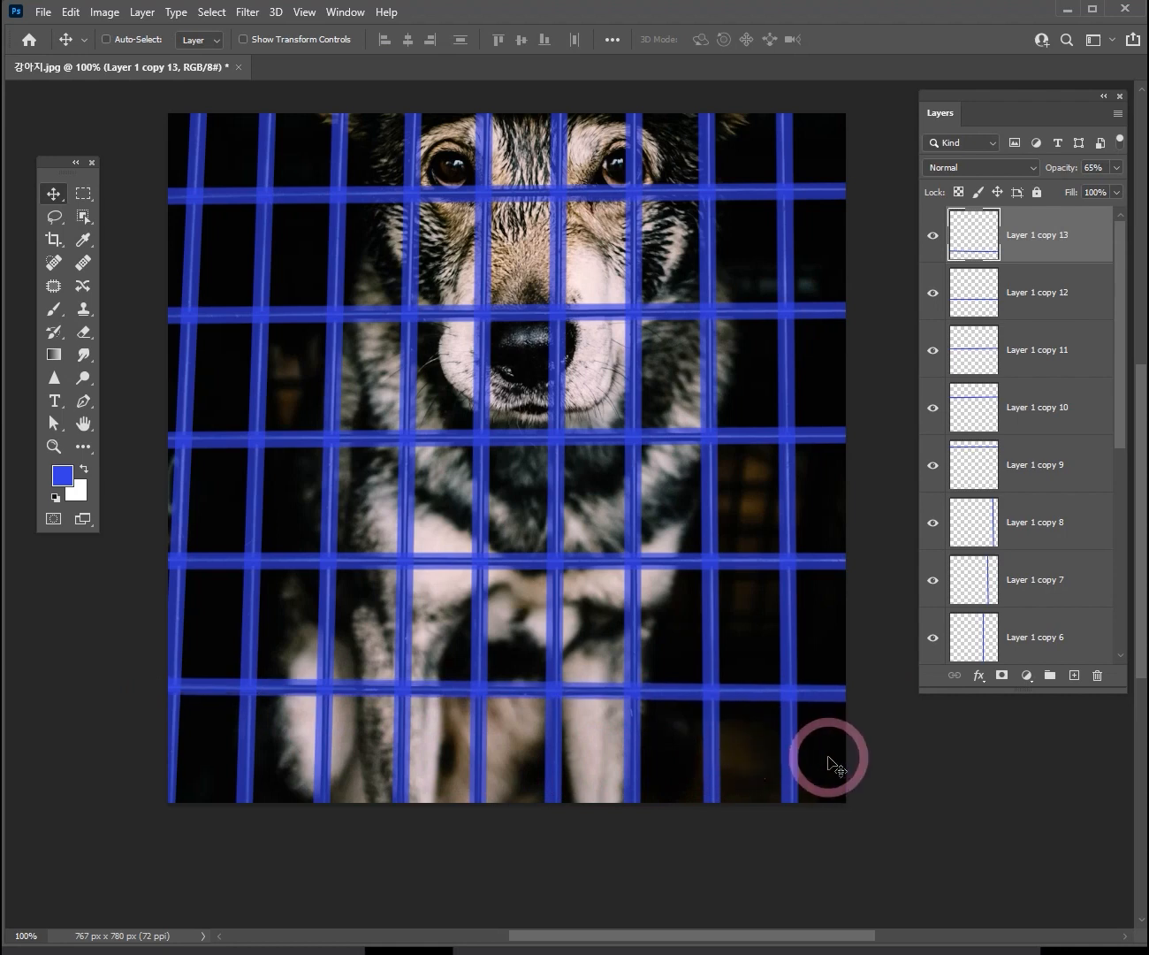
pyautogui.press('ctrl')
pyautogui.hotkey('ctrl', 't')
pyautogui.moveTo(140, 656); pyautogui.dragTo(138, 654)
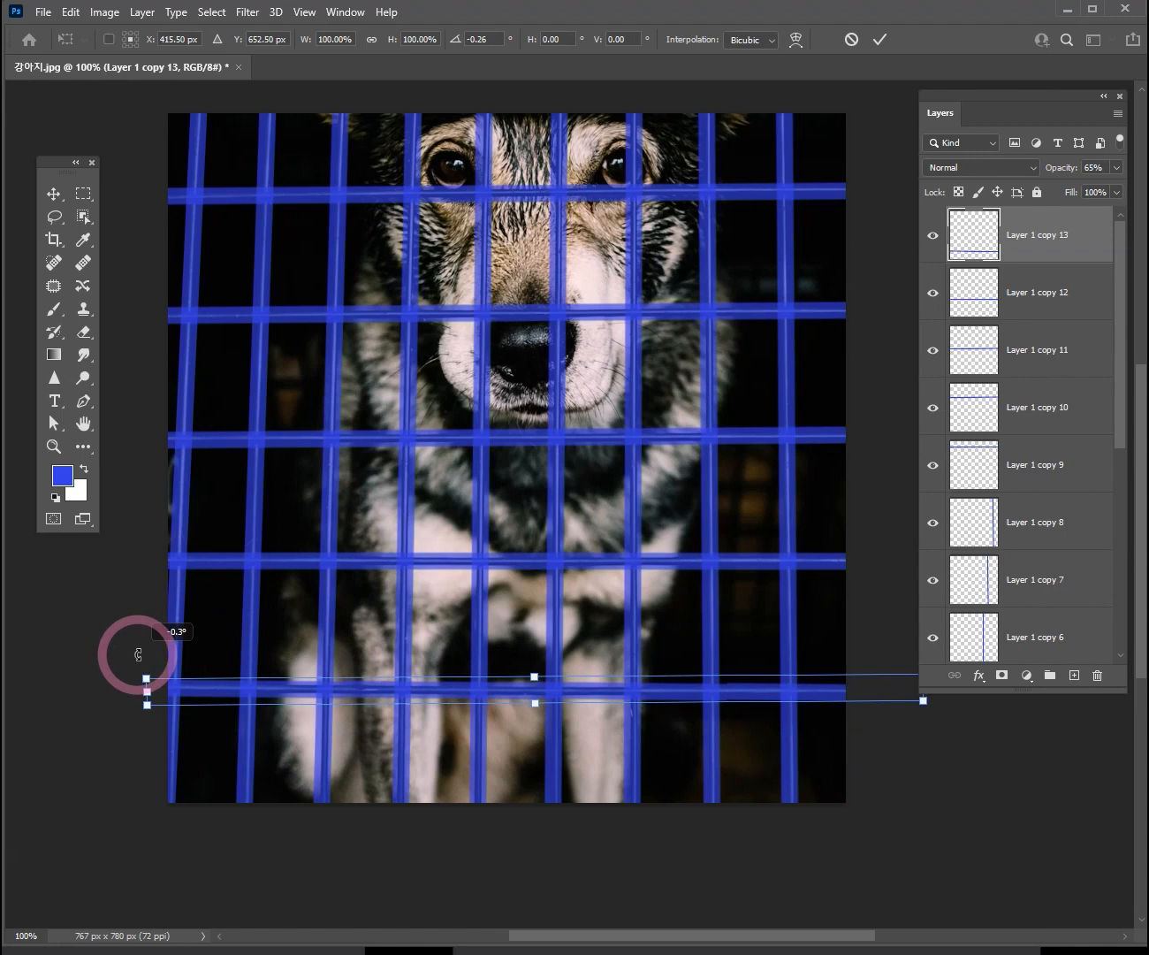
pyautogui.press('Return')
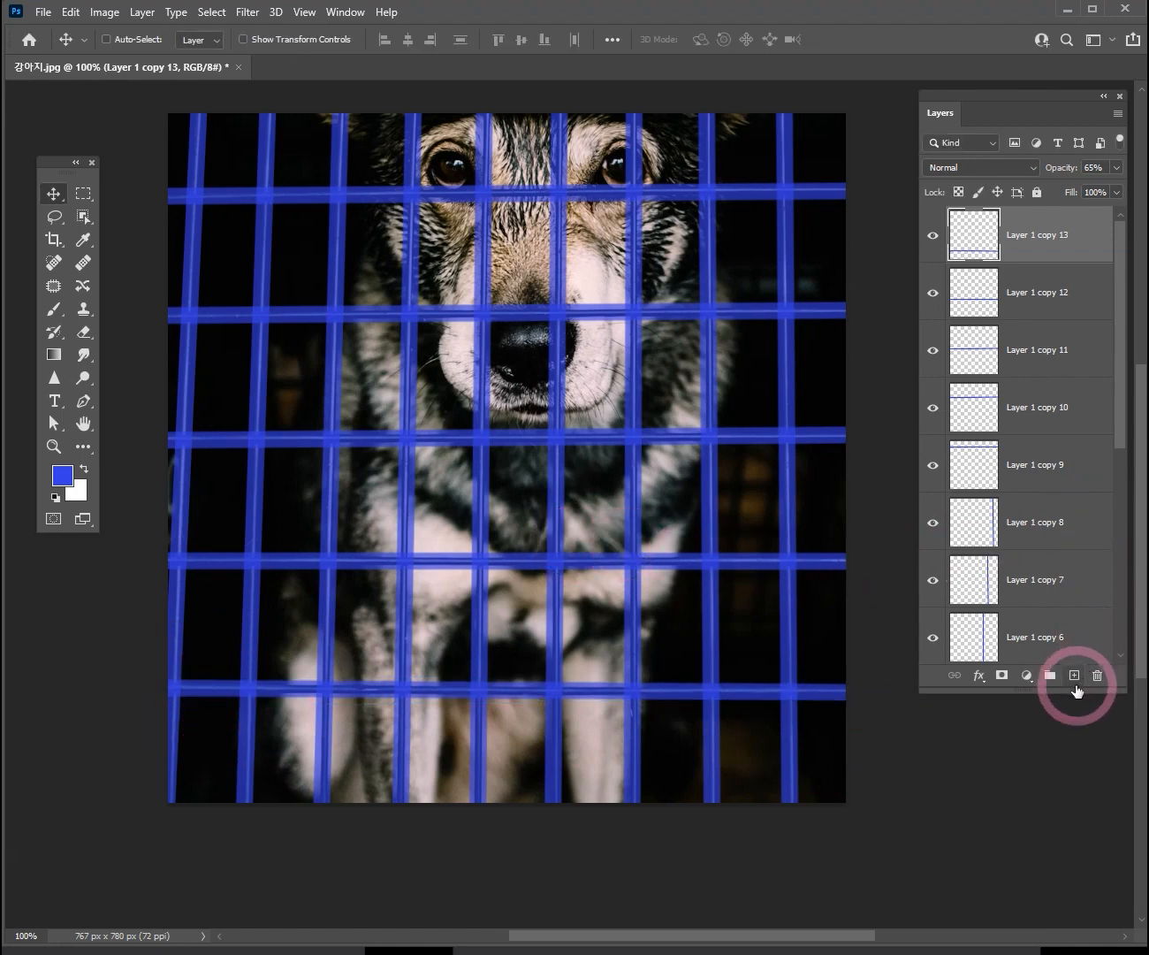
# Step: Enlarge the layer list and select every blue strip layer from Layer 1 through Layer 1 copy 13
pyautogui.moveTo(1062, 692); pyautogui.dragTo(1057, 861)
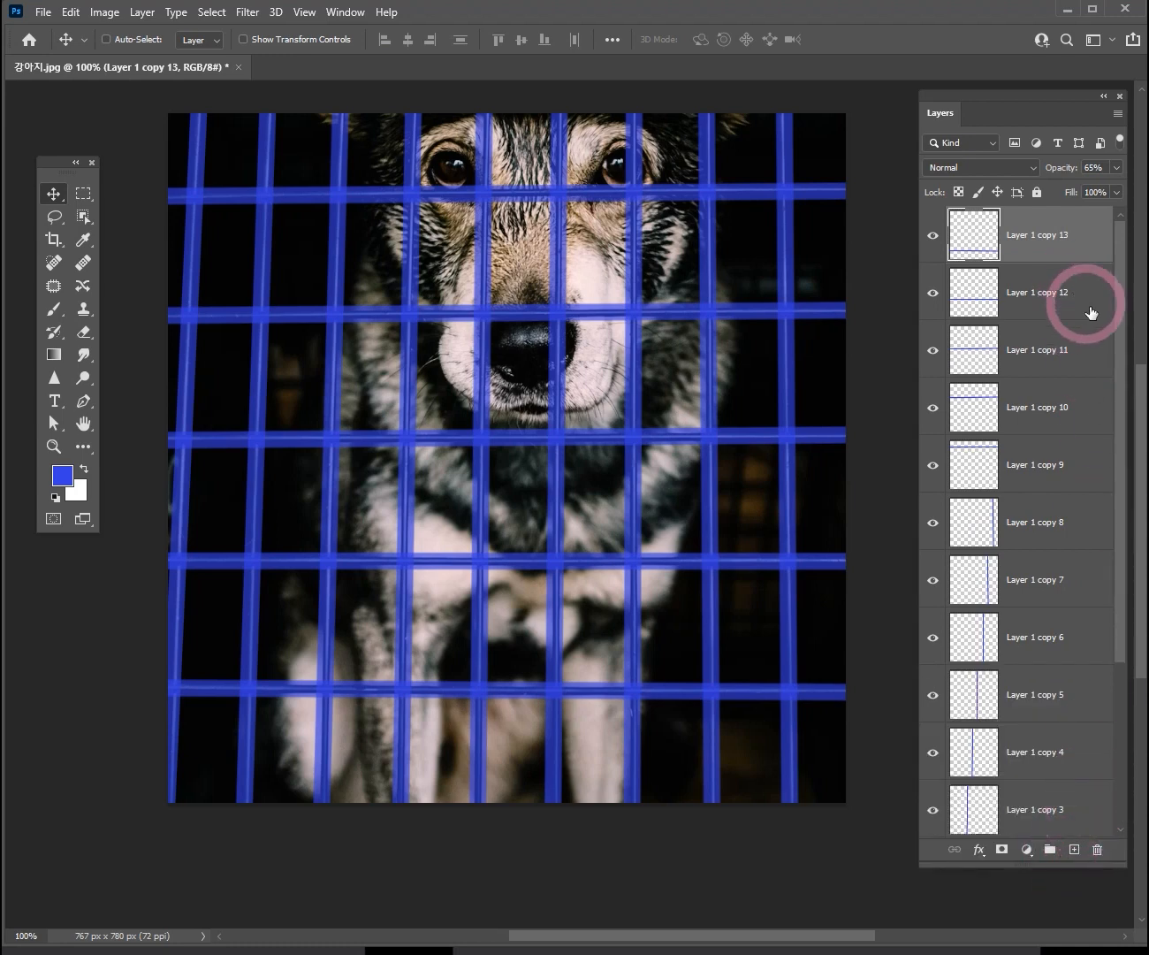
pyautogui.scroll(-3, 1086, 353)
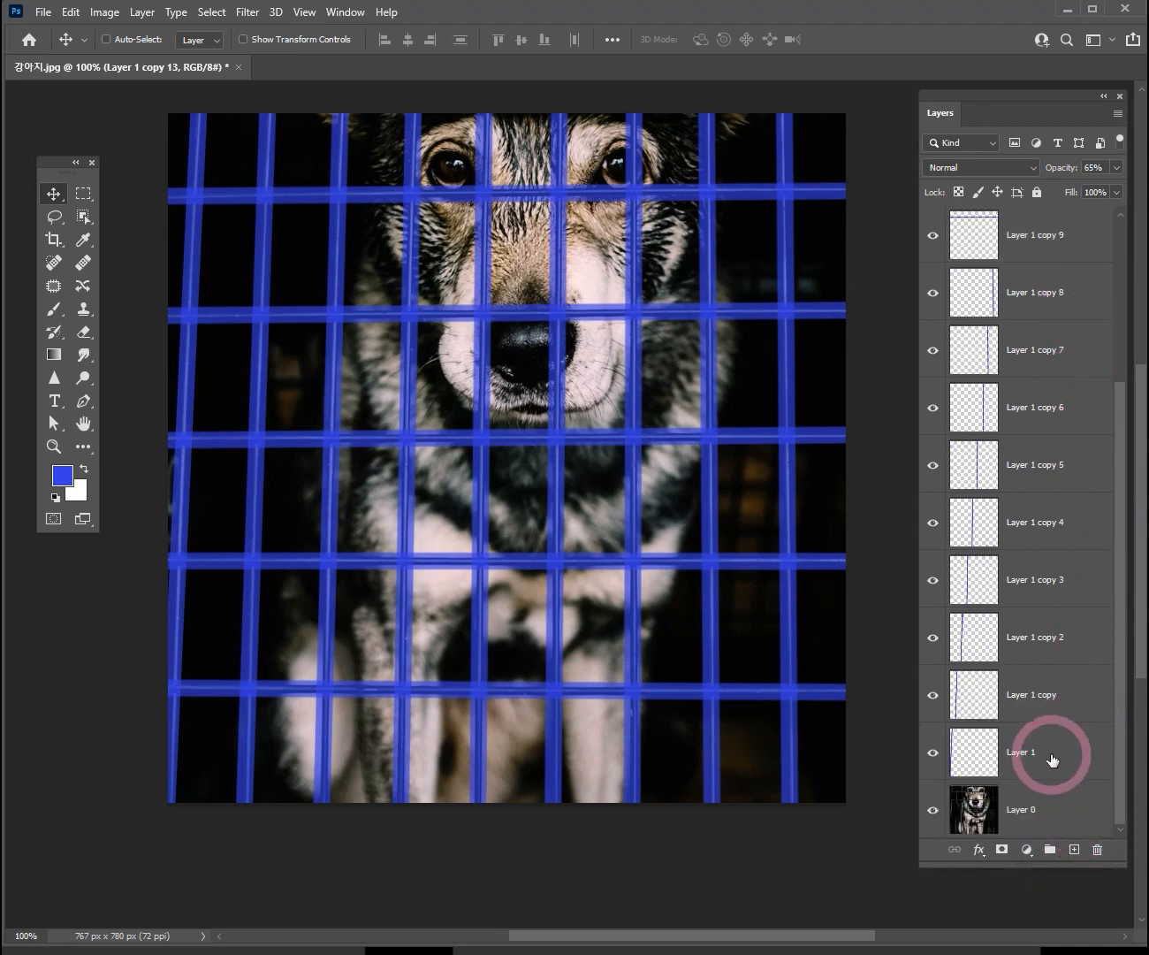
pyautogui.click(1052, 760)
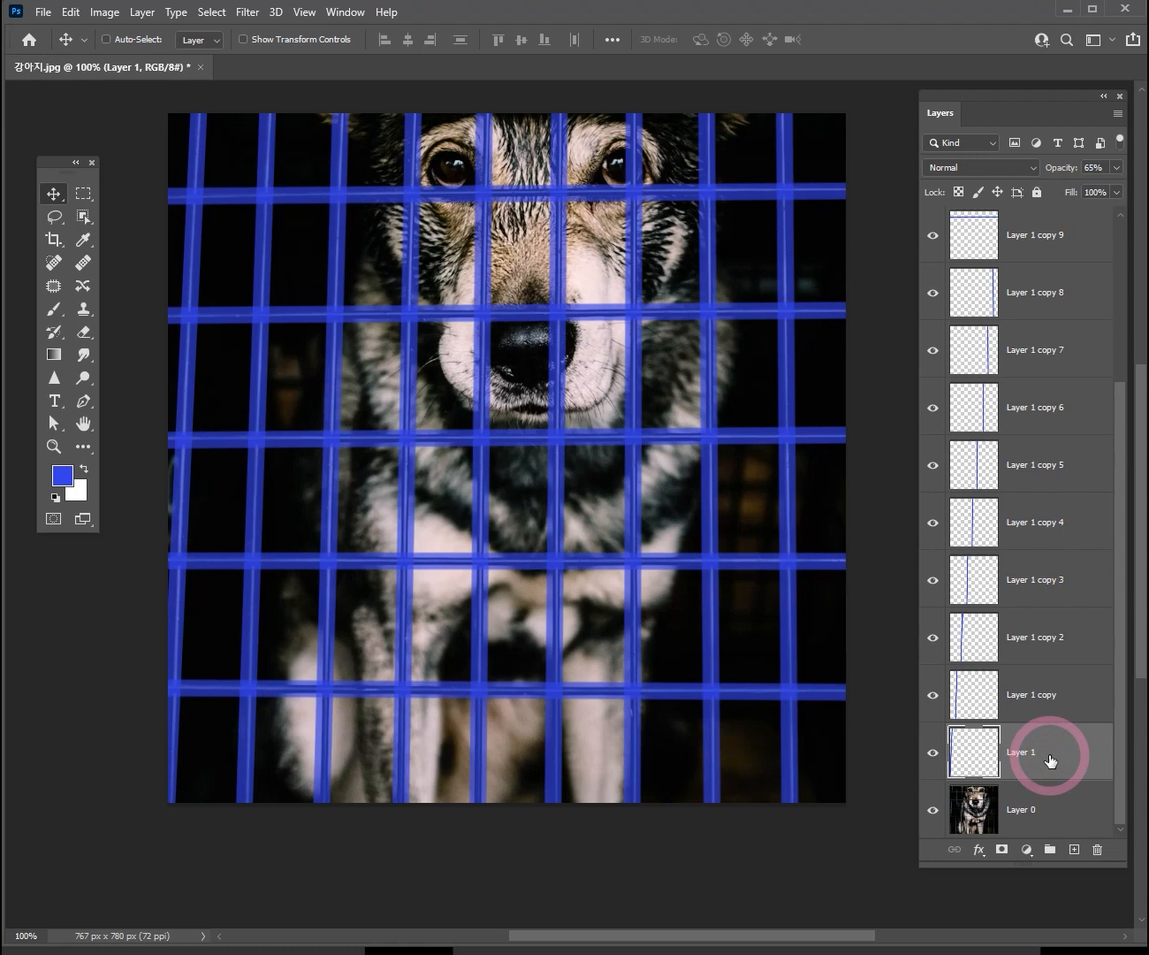
pyautogui.scroll(5, 1050, 758)
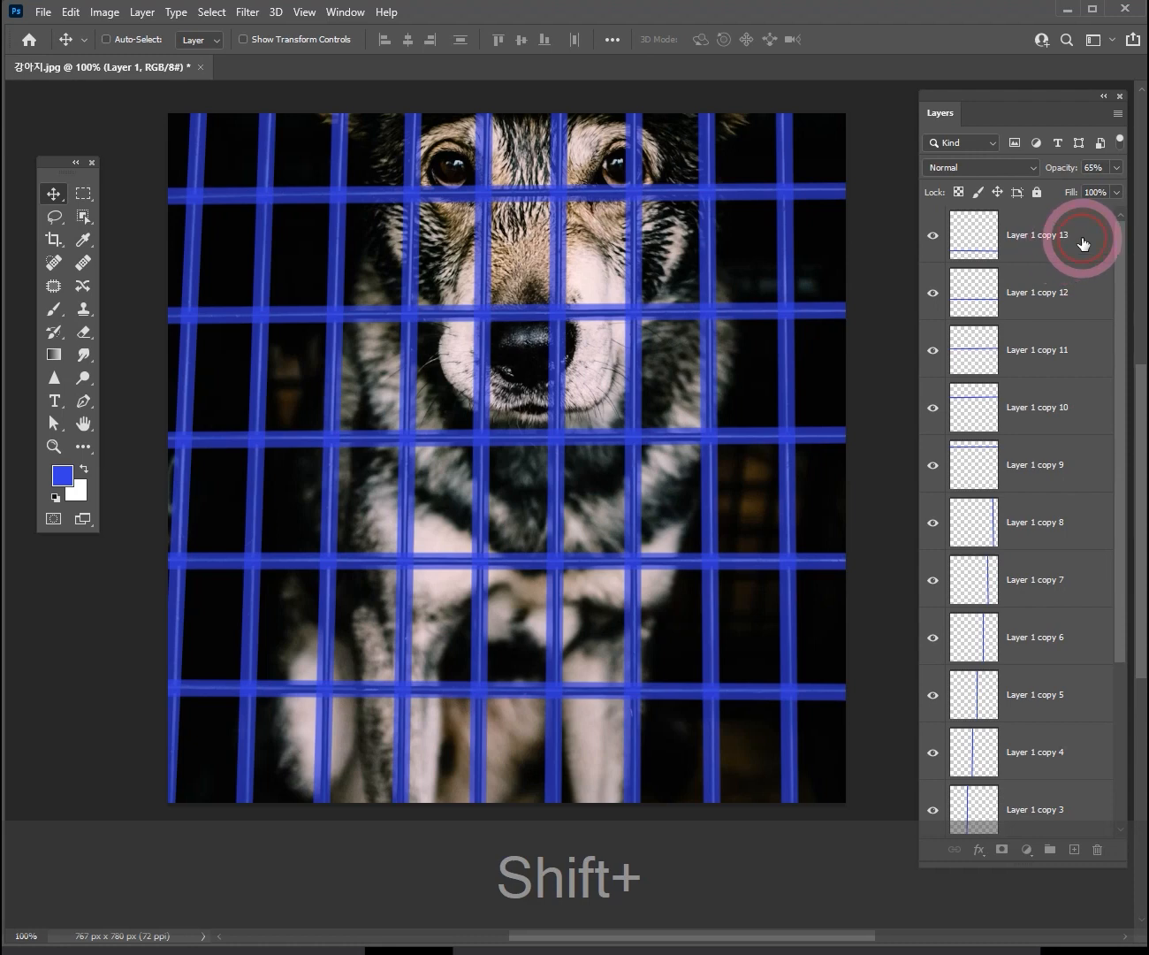
pyautogui.keyDown('shift'); pyautogui.click(1083, 243); pyautogui.keyUp('shift')
pyautogui.scroll(-5, 1052, 512)
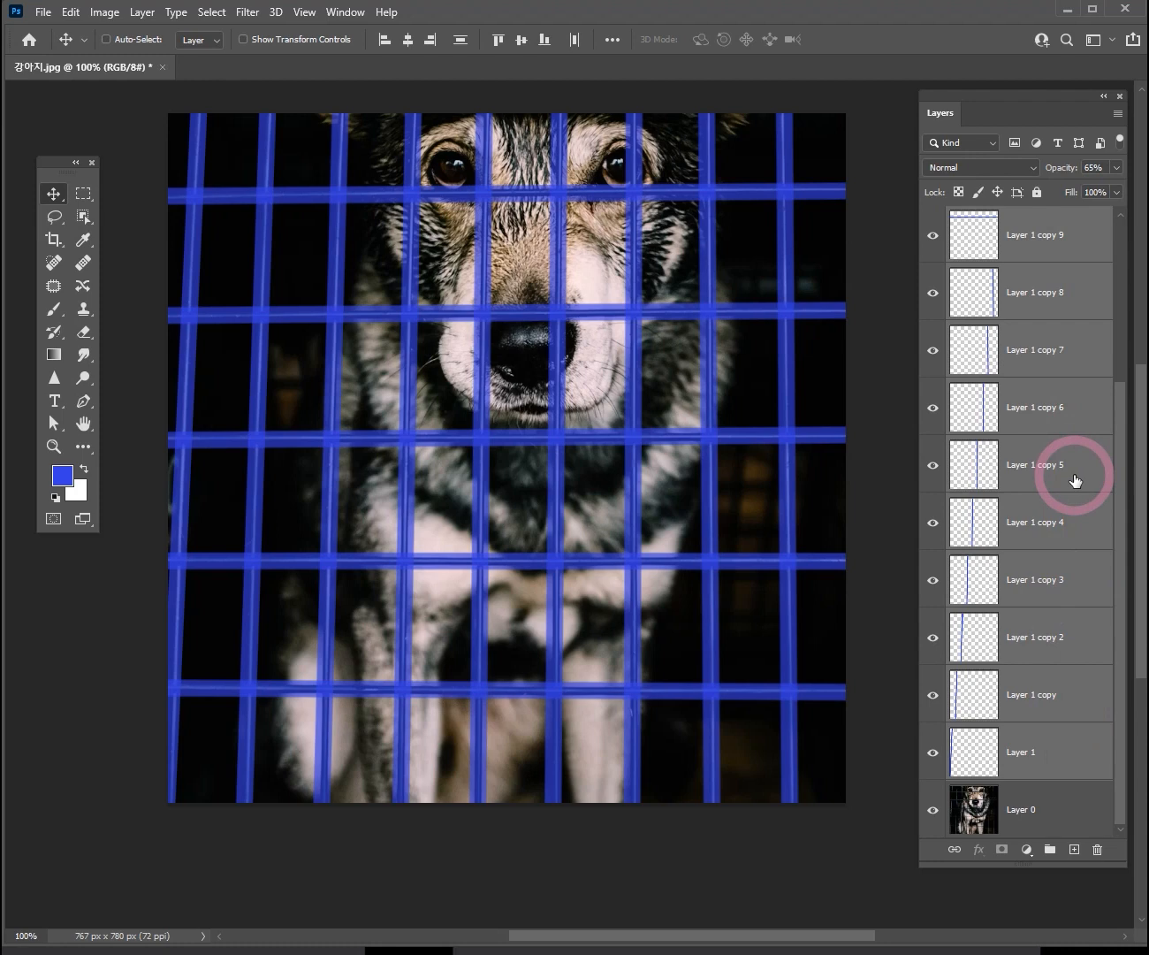
# Step: Reset the layer selection to Layer 1 alone and extend it again up to Layer 1 copy 13, leaving out Layer 0
pyautogui.click(1055, 821)
pyautogui.click(1064, 763)
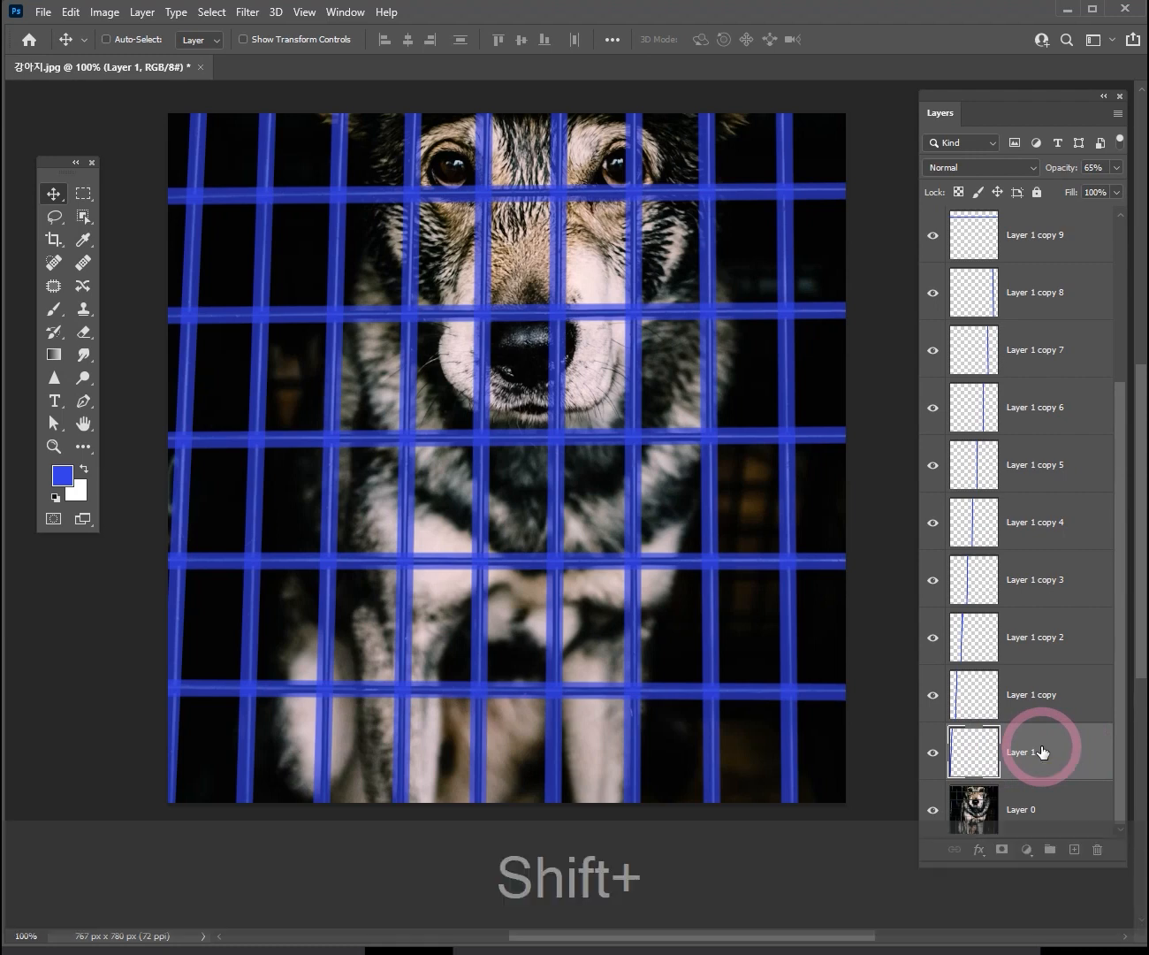
pyautogui.scroll(3, 1070, 613)
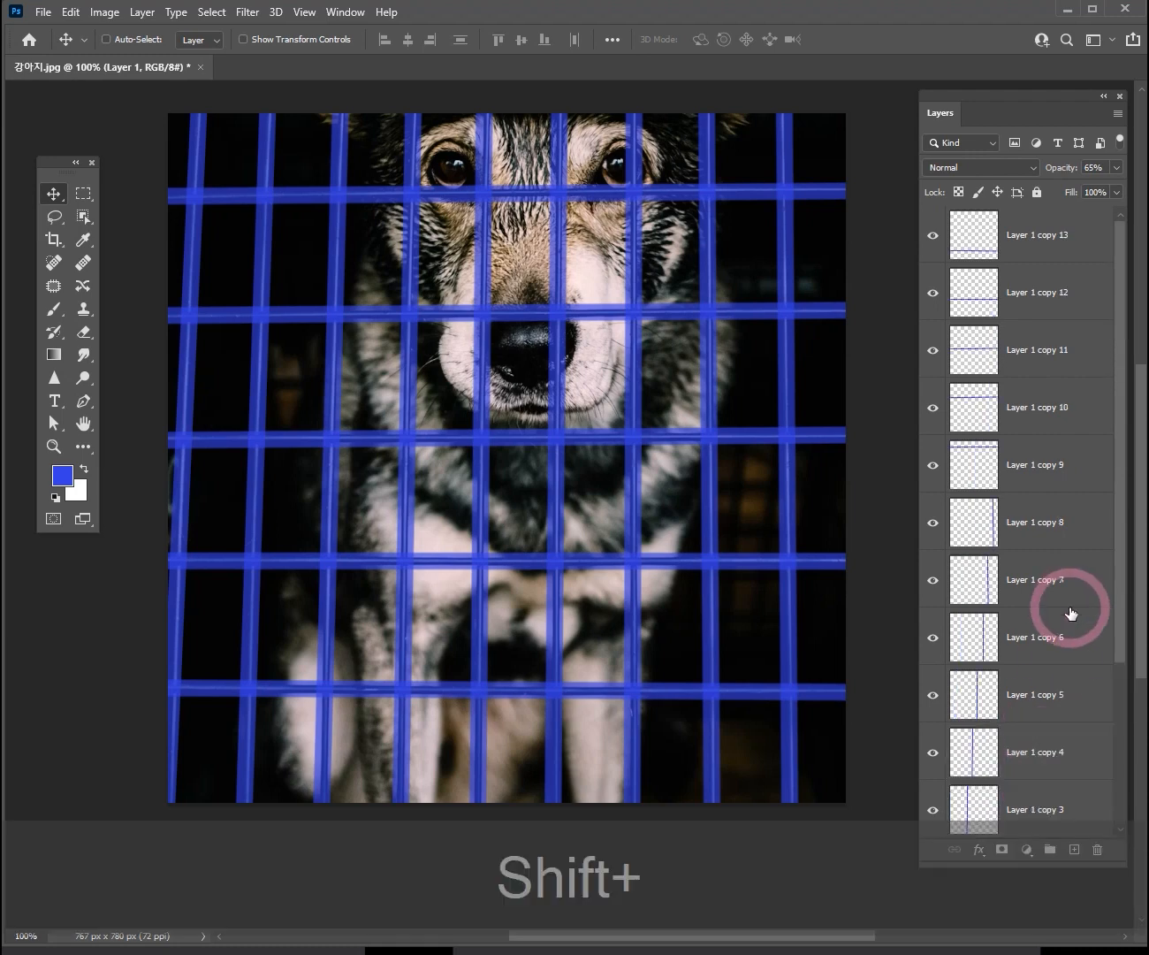
pyautogui.keyDown('shift'); pyautogui.click(1060, 240); pyautogui.keyUp('shift')
pyautogui.scroll(-3, 1043, 609)
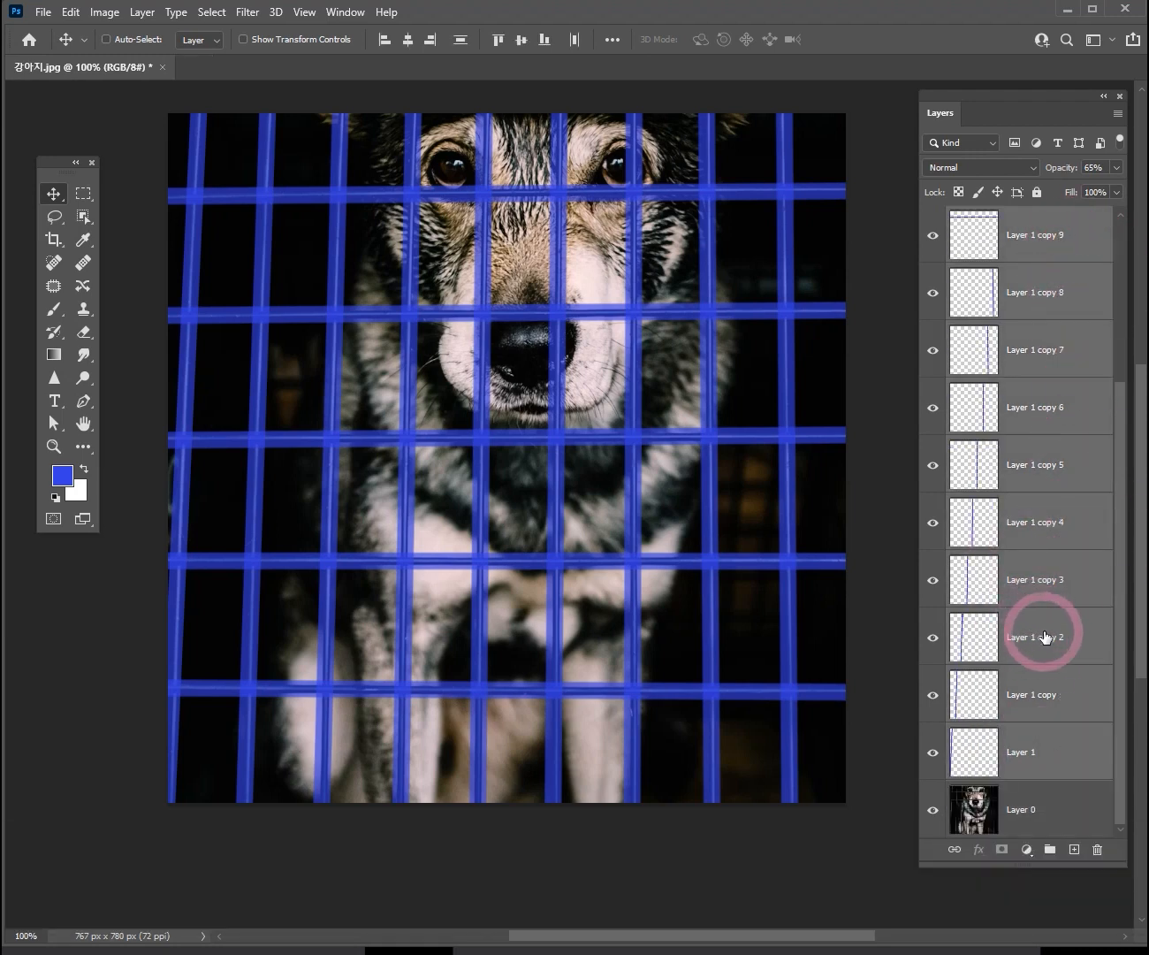
# Step: Set the opacity of all selected blue strip layers to 100% and merge them into a single layer above Layer 0
pyautogui.scroll(3, 1069, 700)
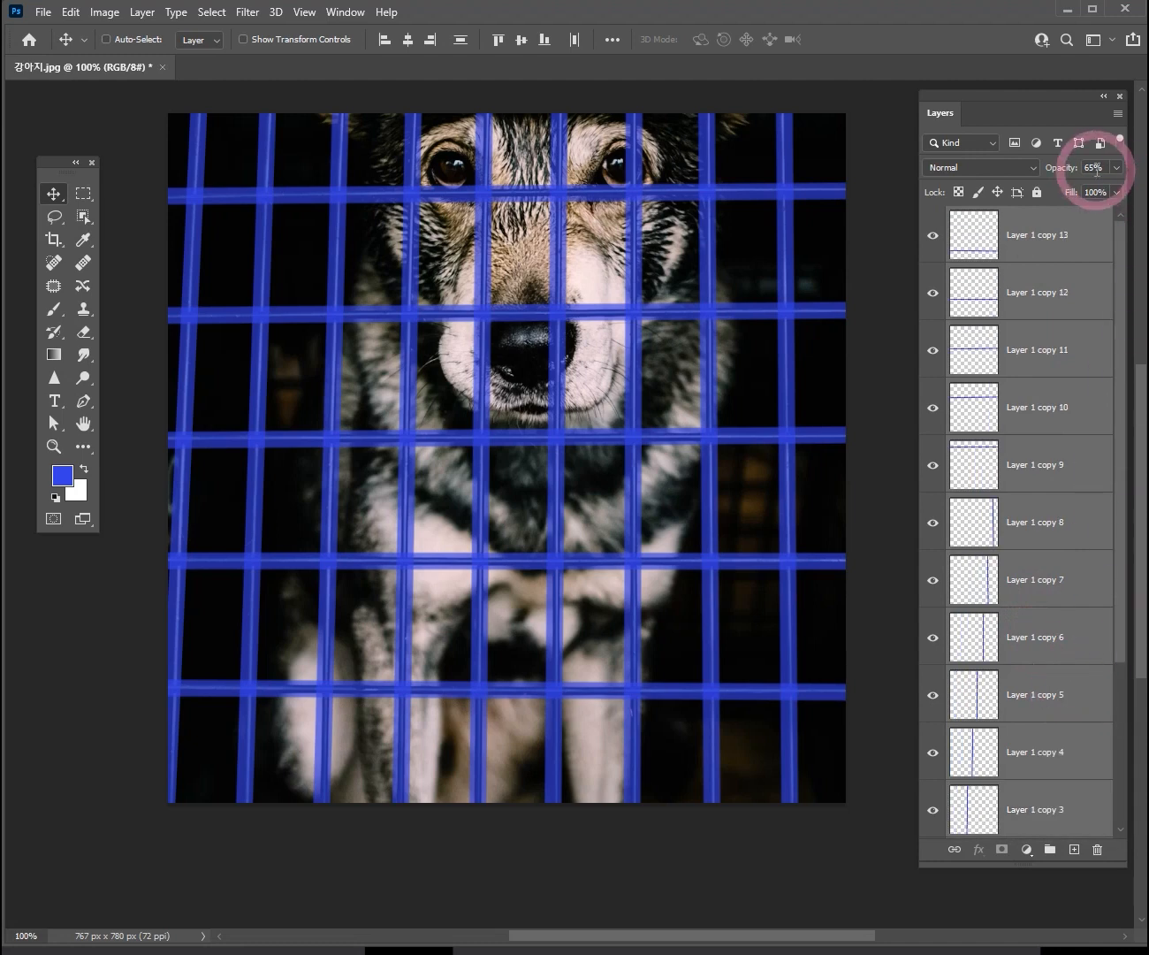
pyautogui.moveTo(1088, 188); pyautogui.dragTo(1121, 189)
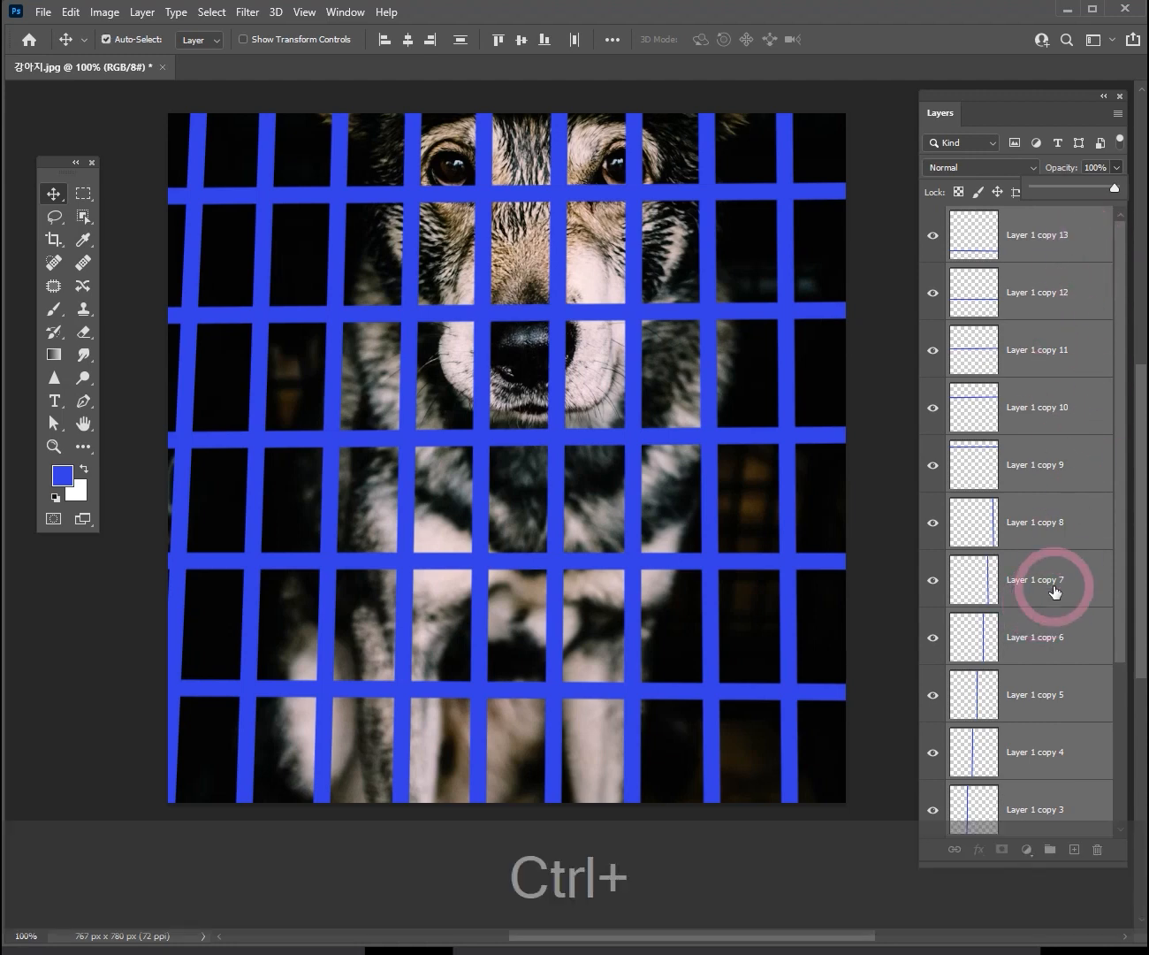
pyautogui.hotkey('ctrl', 'e')
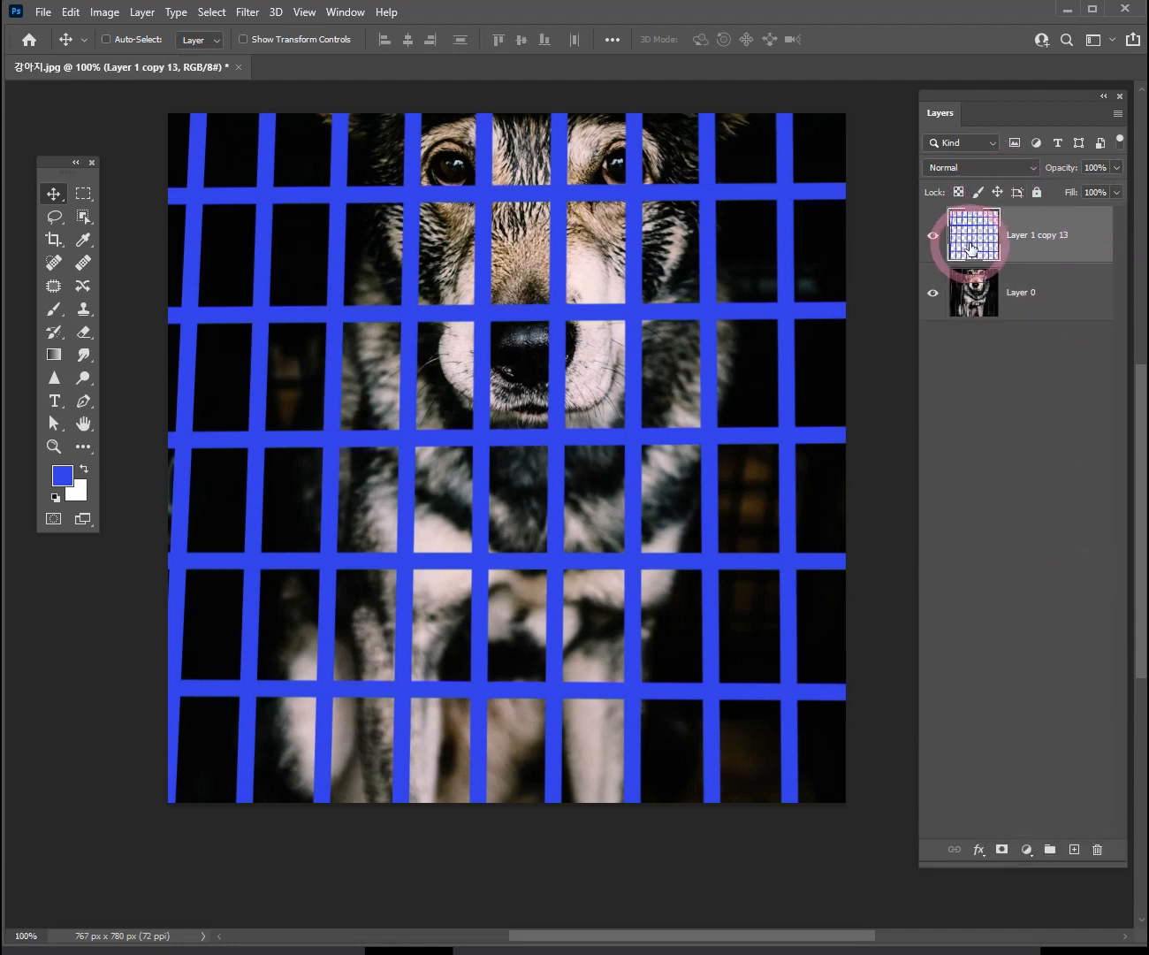
# Step: Try moving the merged blue grid over the photo as one piece and undo the move
pyautogui.moveTo(329, 190); pyautogui.dragTo(461, 168)
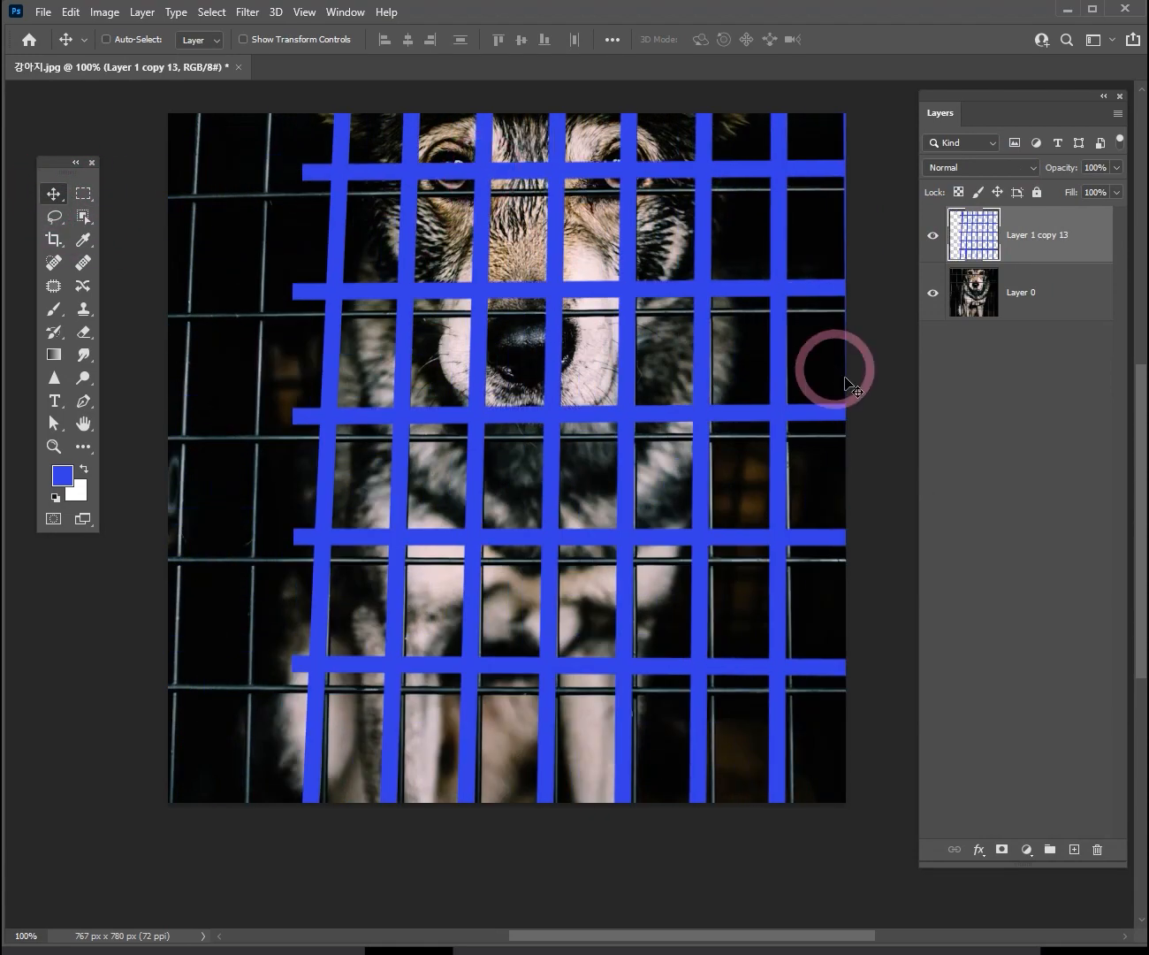
pyautogui.hotkey('ctrl', 'z')
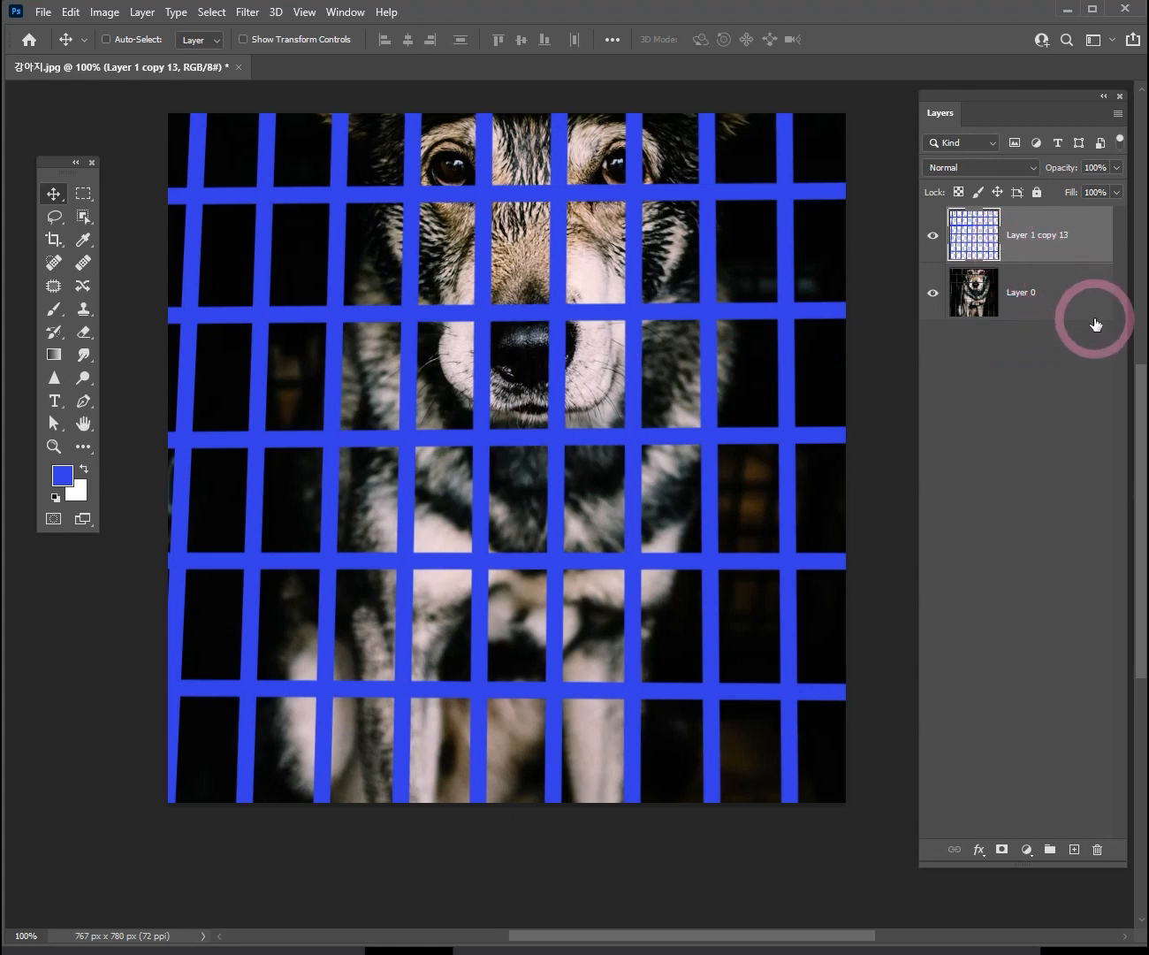
# Step: Load the merged grid layer's outline as a selection and deselect it again
pyautogui.press('ctrl')
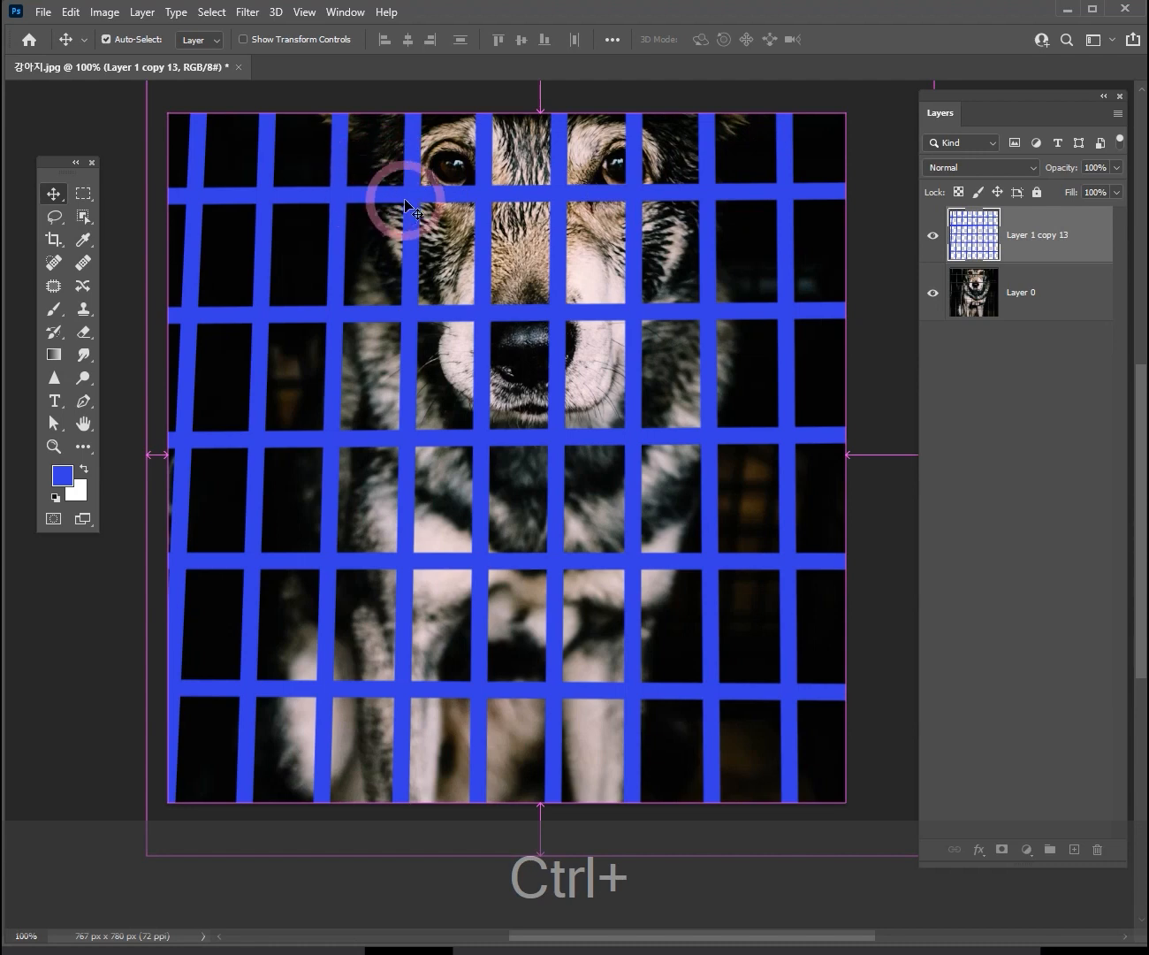
pyautogui.keyDown('ctrl'); pyautogui.click(978, 231); pyautogui.keyUp('ctrl')
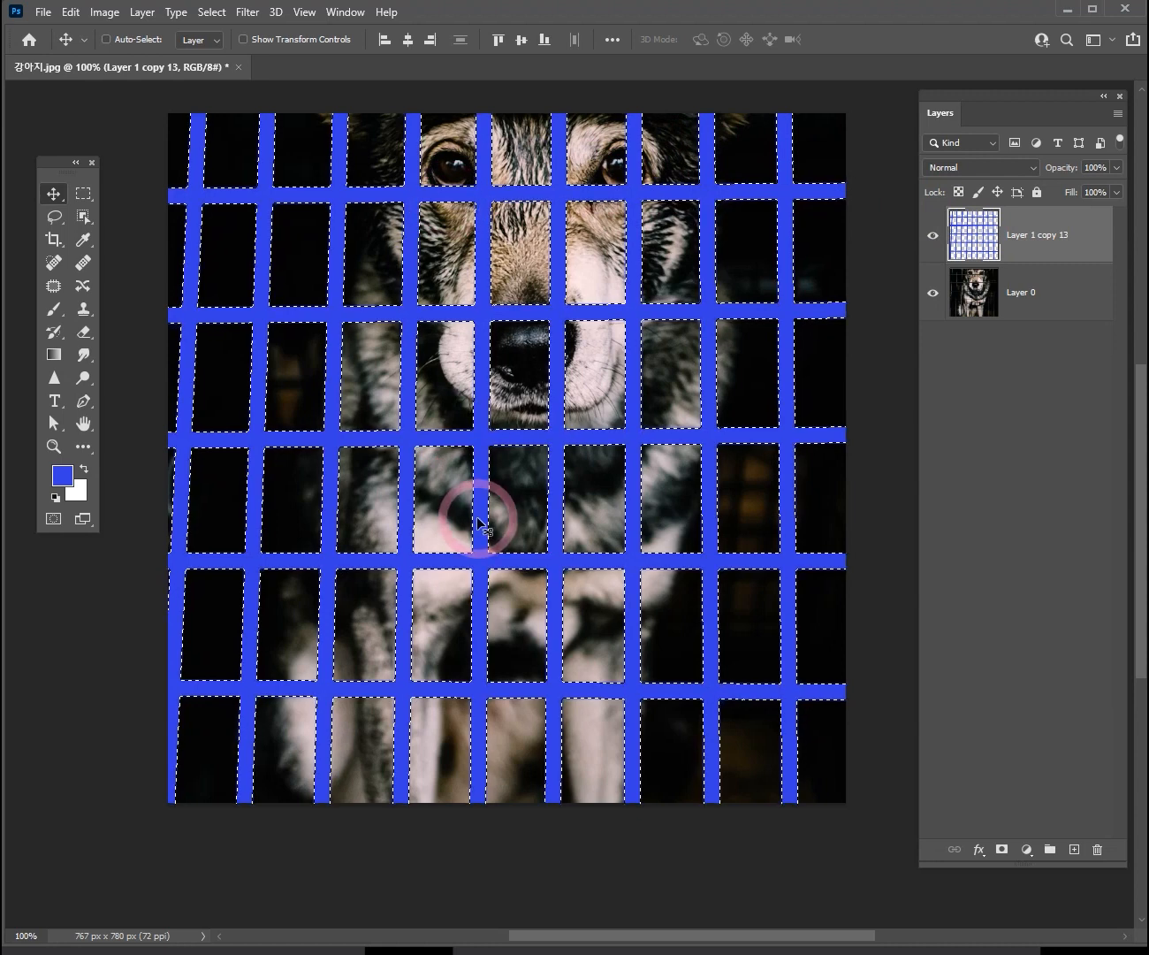
pyautogui.press('ctrl')
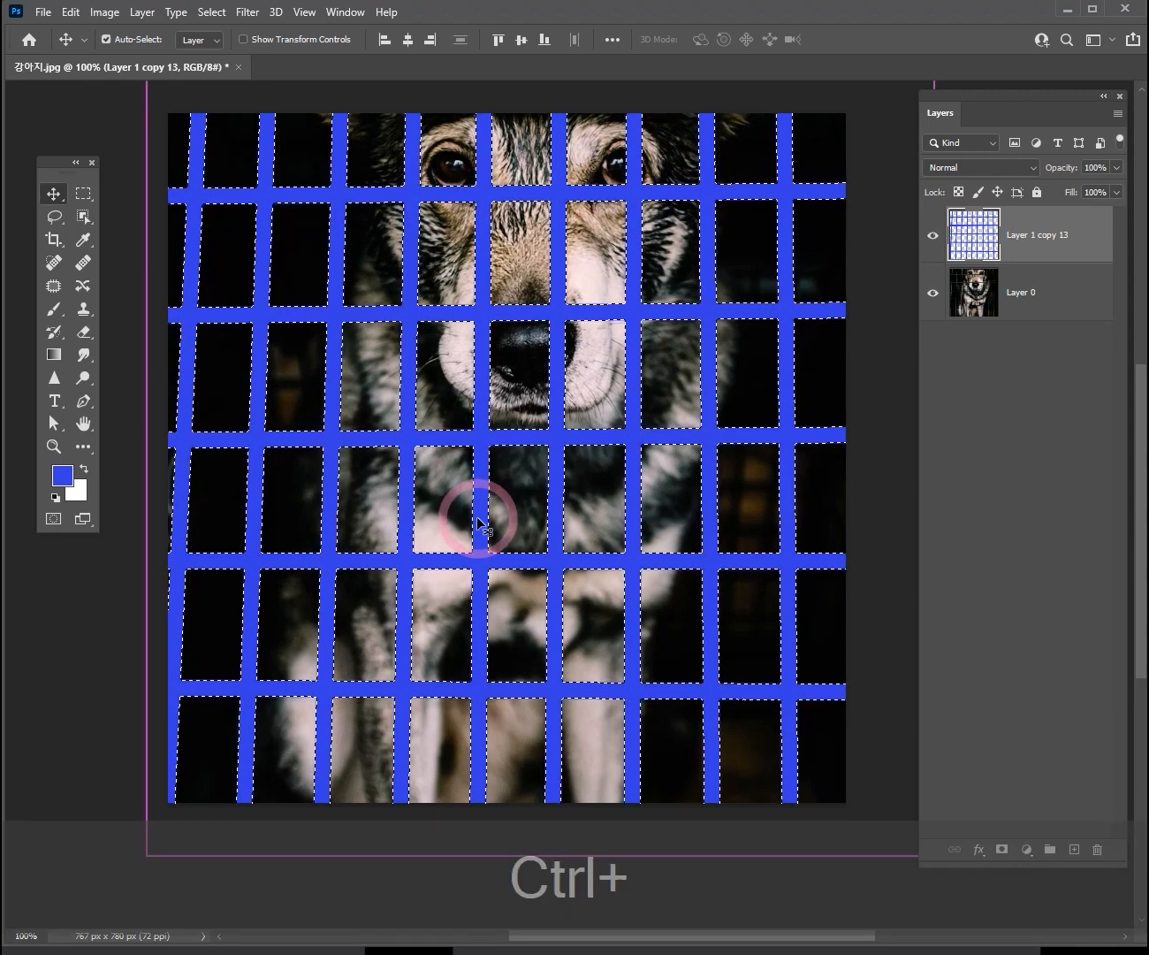
pyautogui.hotkey('ctrl', 'd')
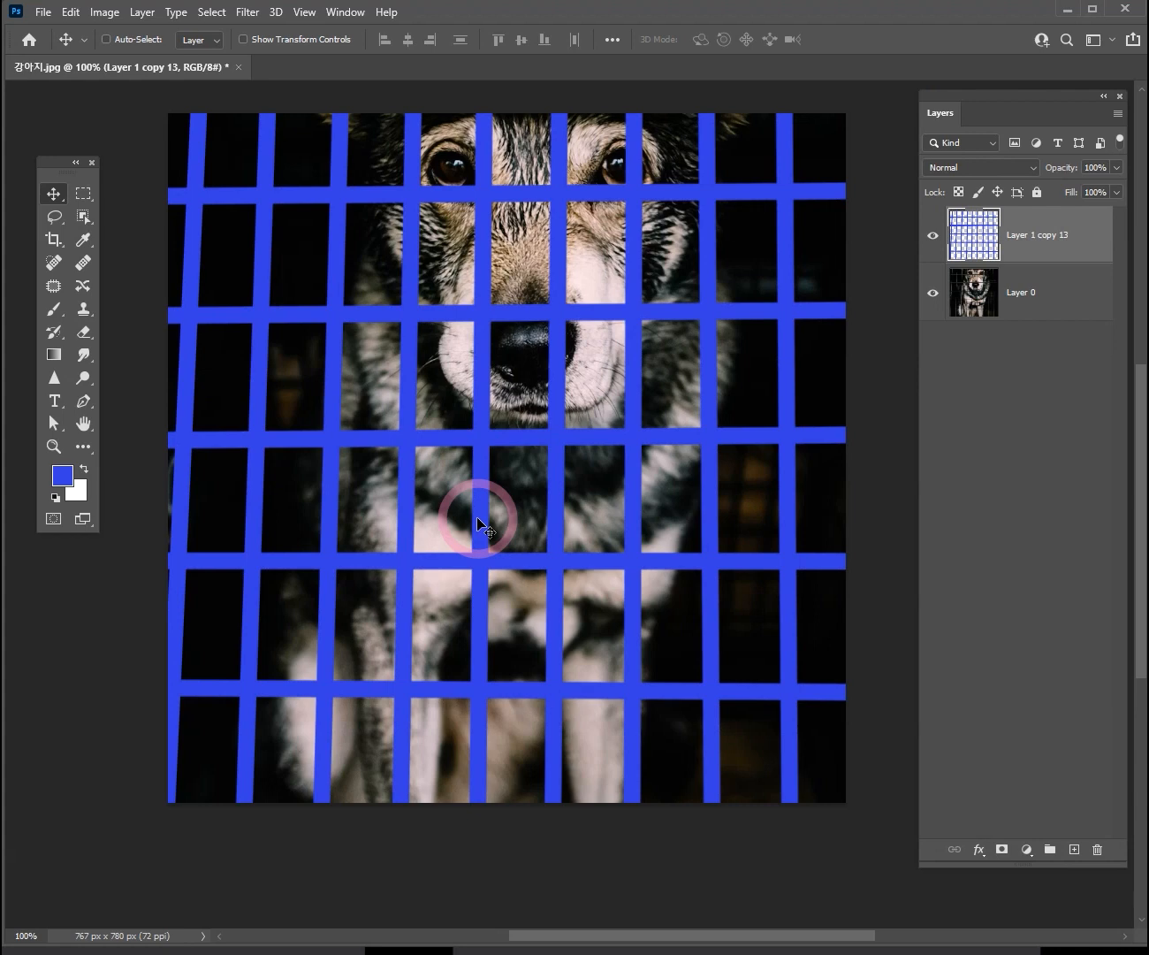
# Step: Load the blue grid of Layer 1 copy 13 as a selection, hide that layer and make Layer 0 active
pyautogui.press('ctrl')
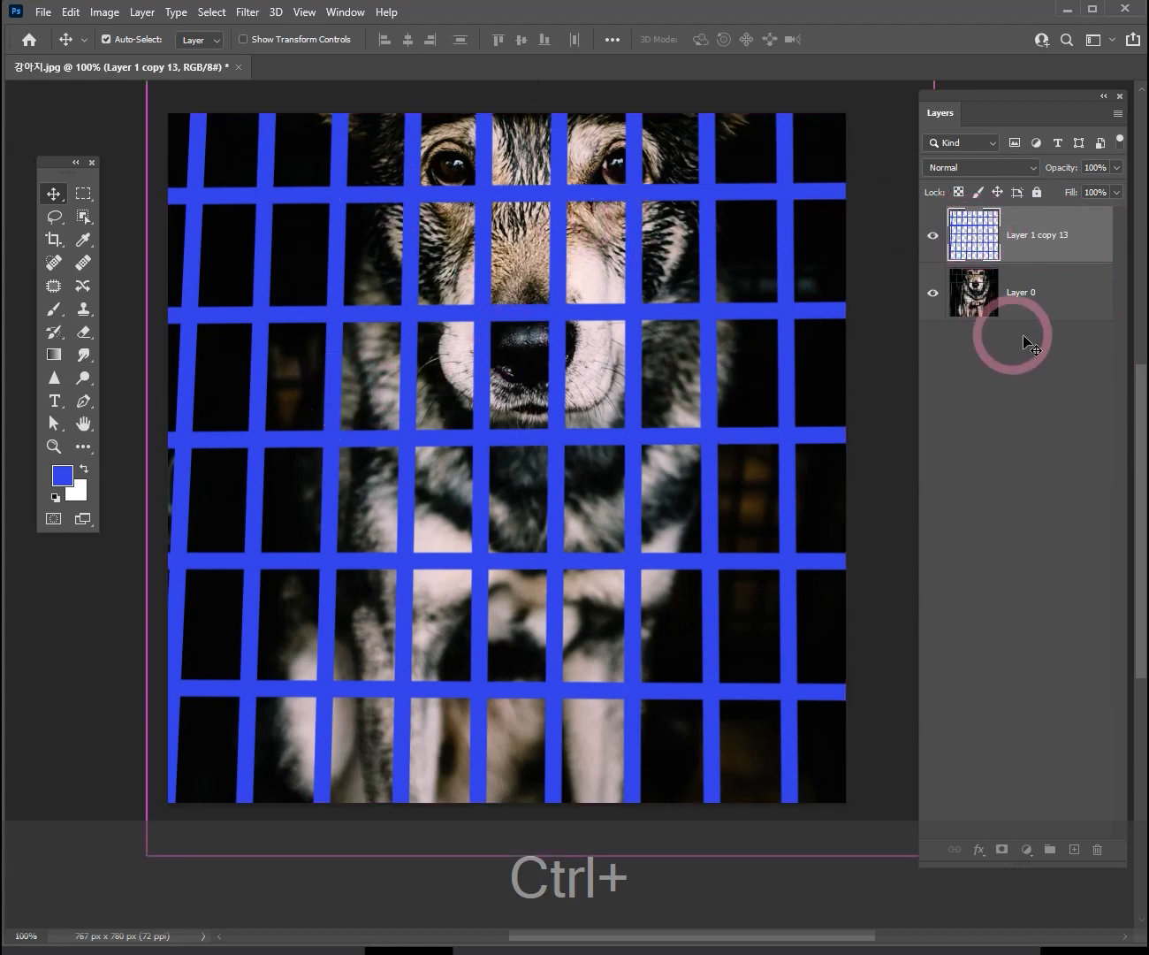
pyautogui.keyDown('ctrl'); pyautogui.click(981, 242); pyautogui.keyUp('ctrl')
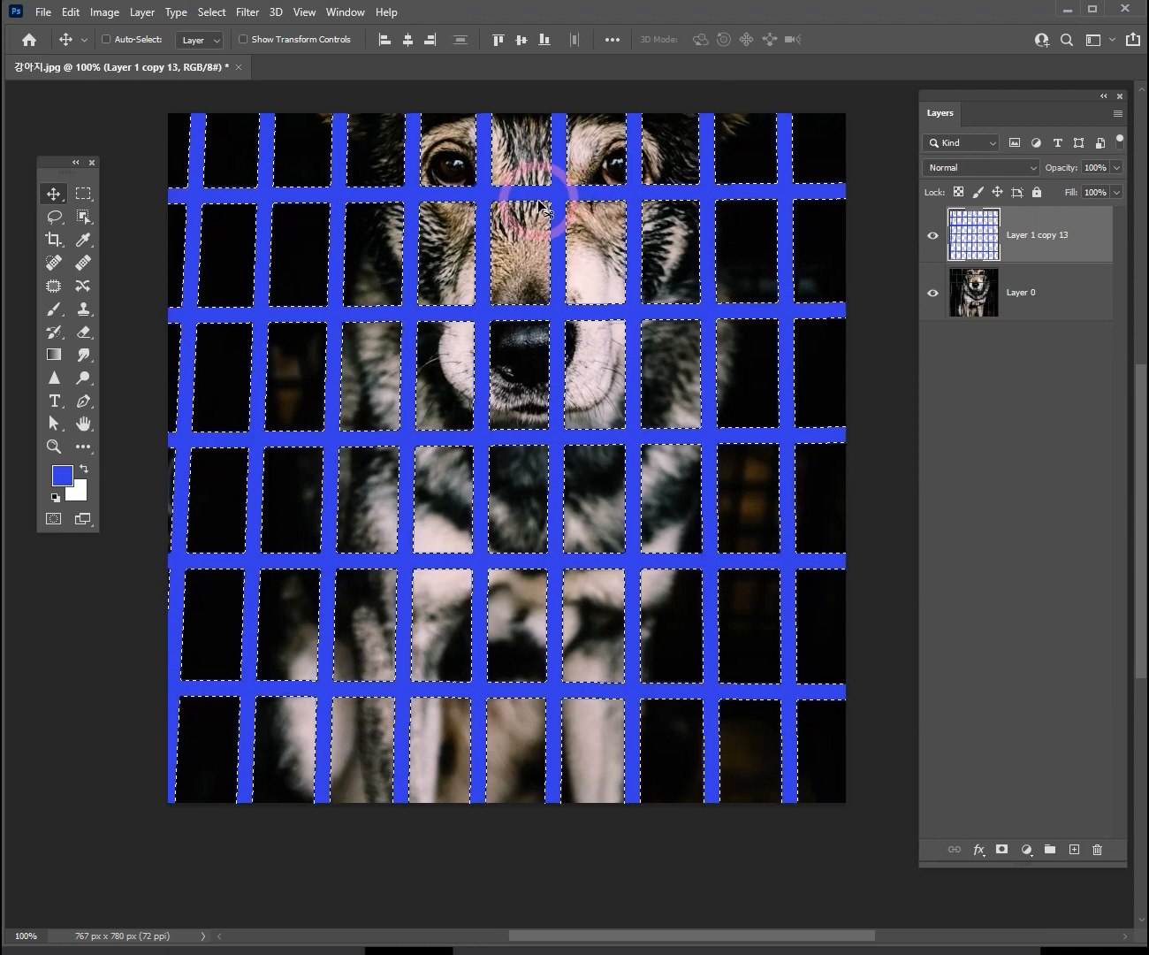
pyautogui.click(933, 237)
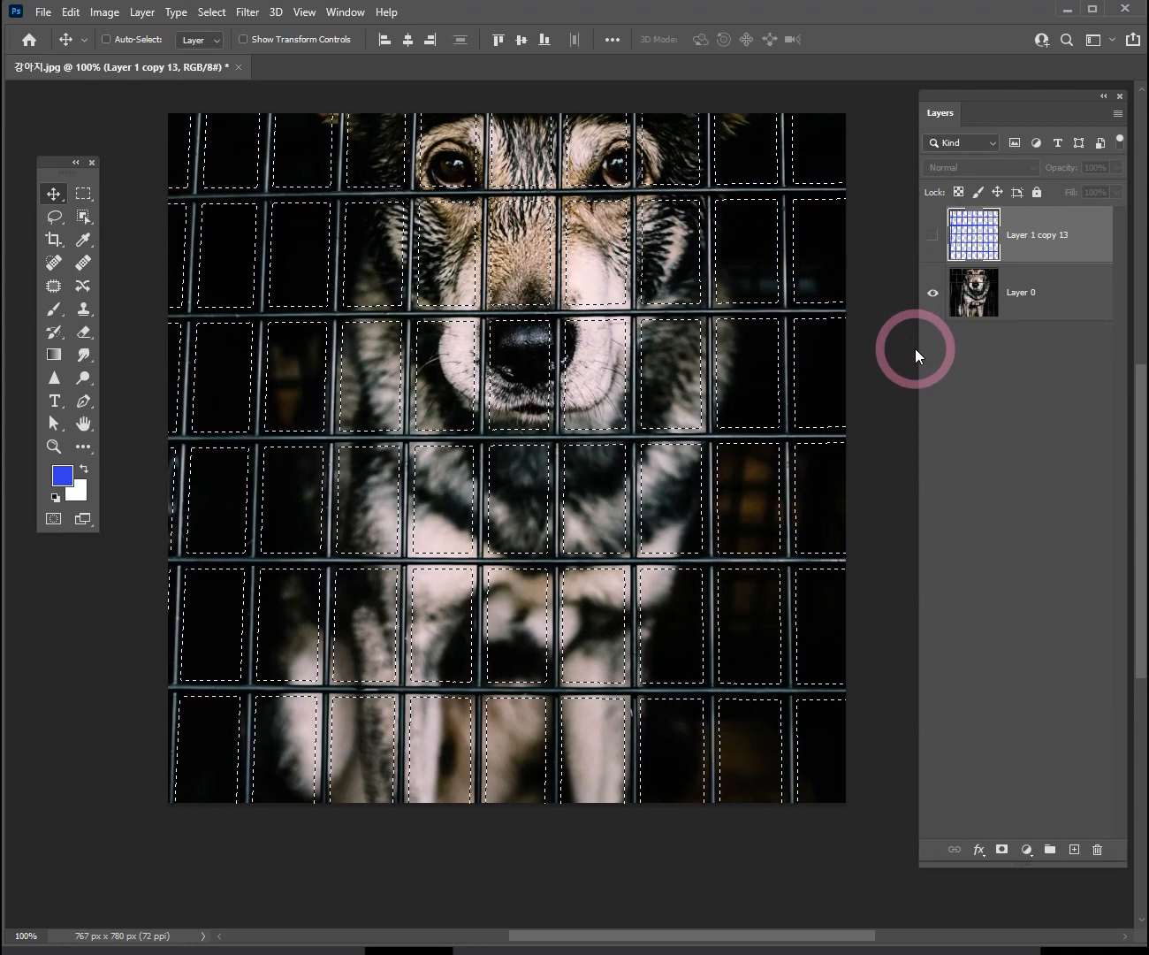
pyautogui.click(1027, 295)
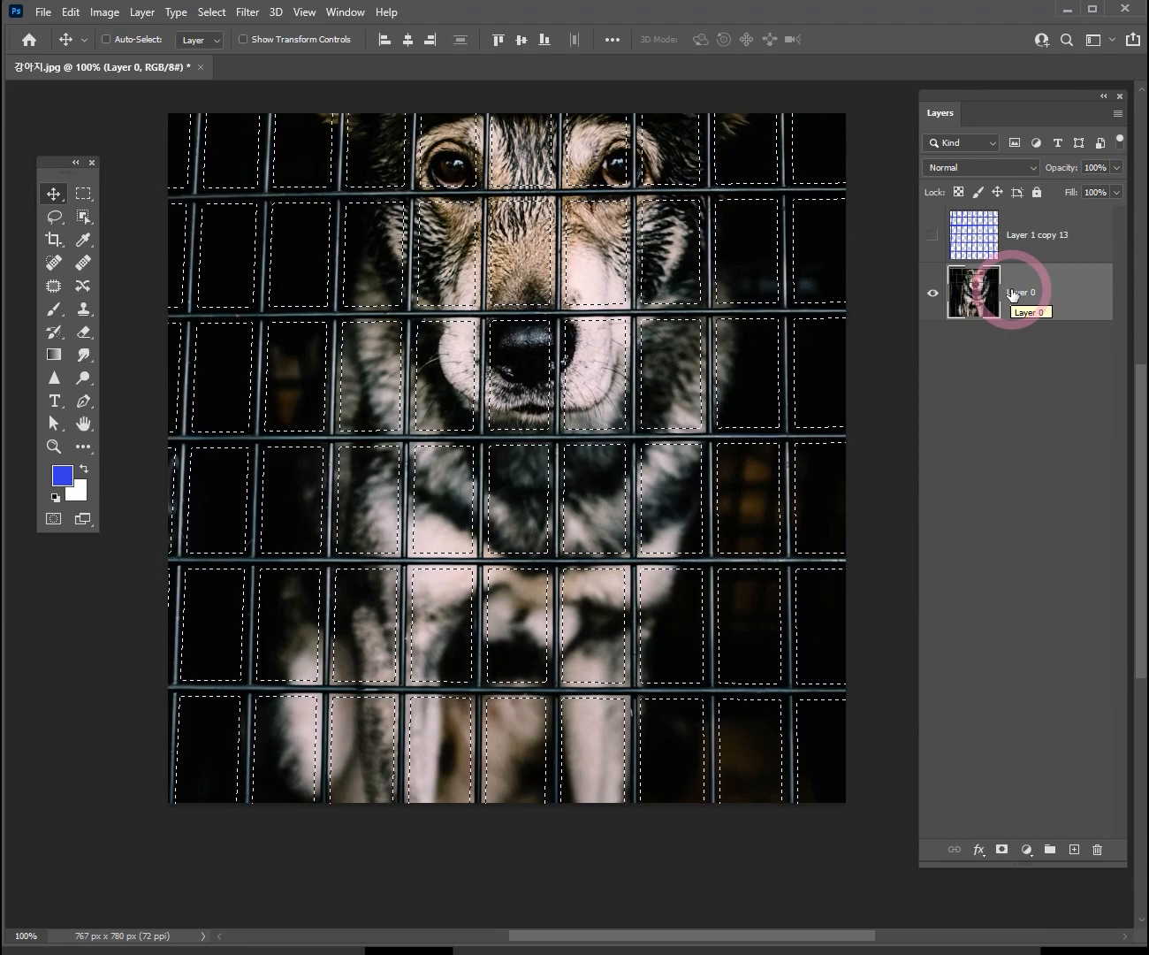
pyautogui.click(790, 150)
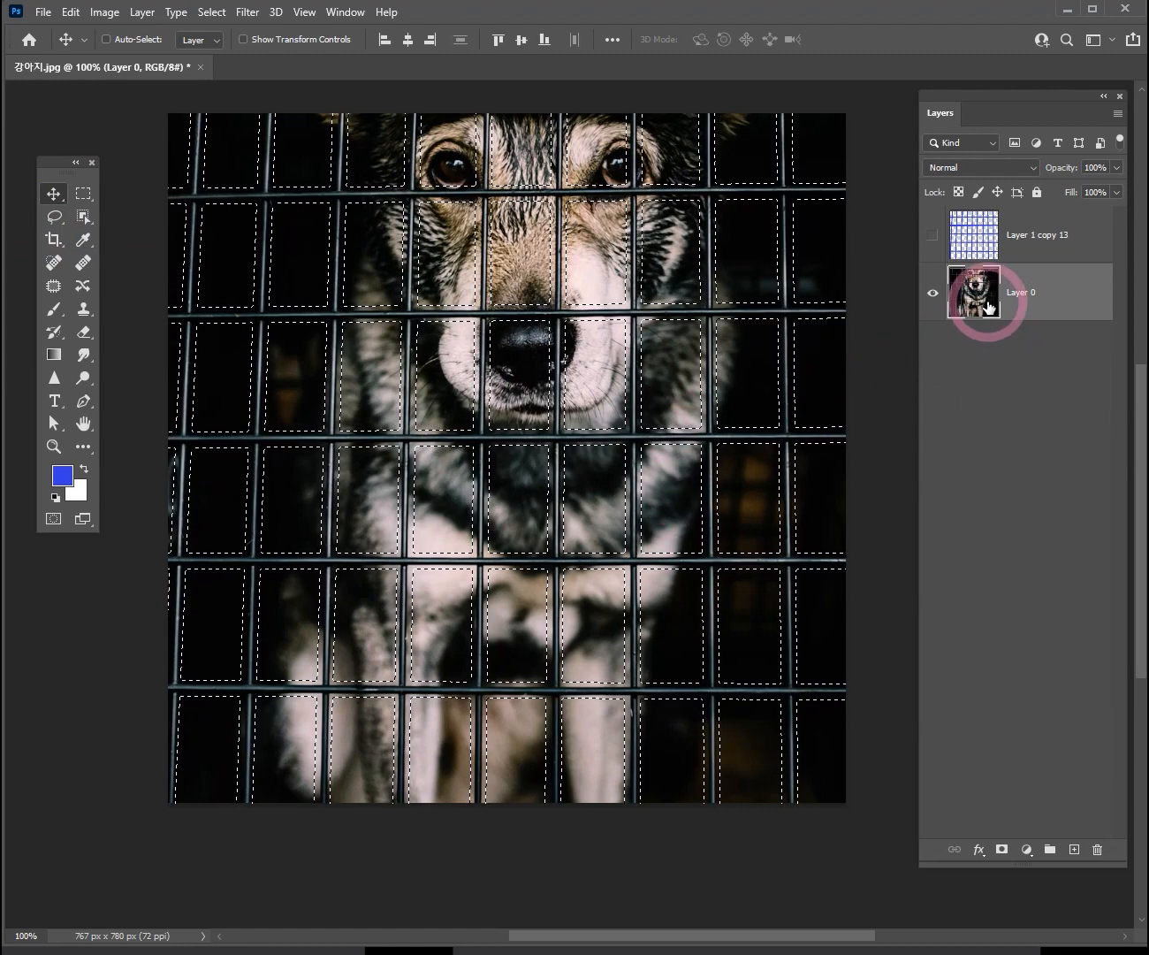
pyautogui.click(652, 300)
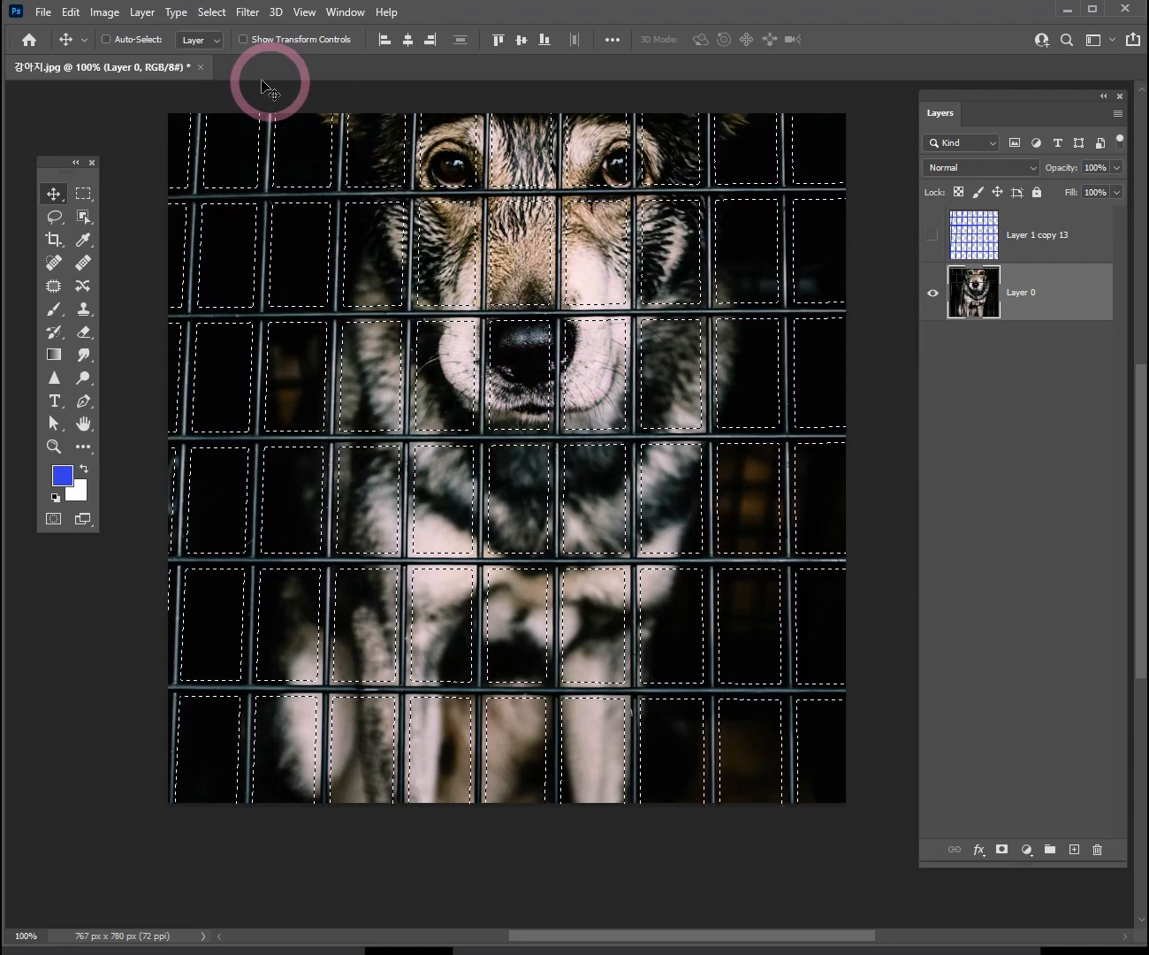
# Step: Fill the grid selection on Layer 0 with Content-Aware contents to remove the cage wires
pyautogui.click(72, 12)
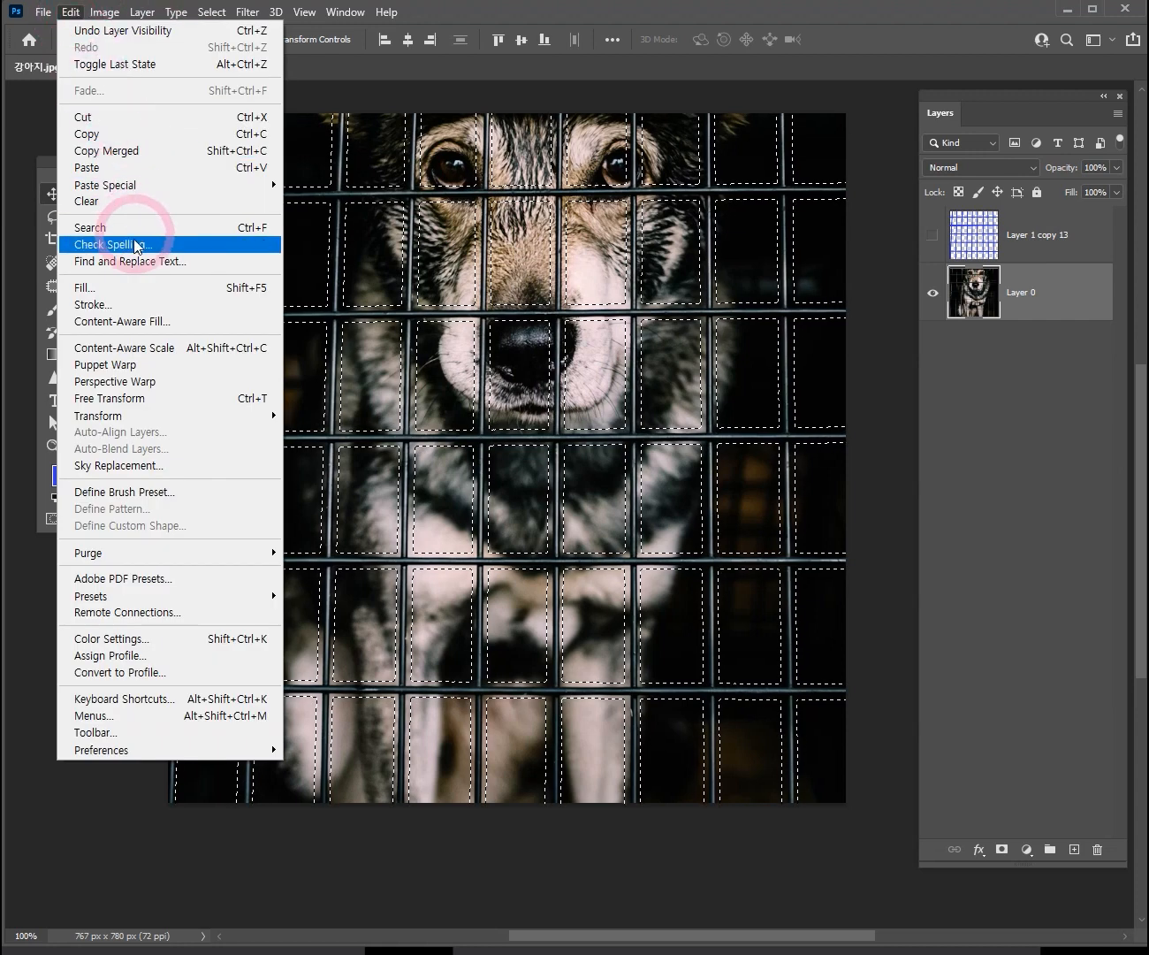
pyautogui.click(102, 292)
pyautogui.moveTo(831, 389); pyautogui.dragTo(821, 401)
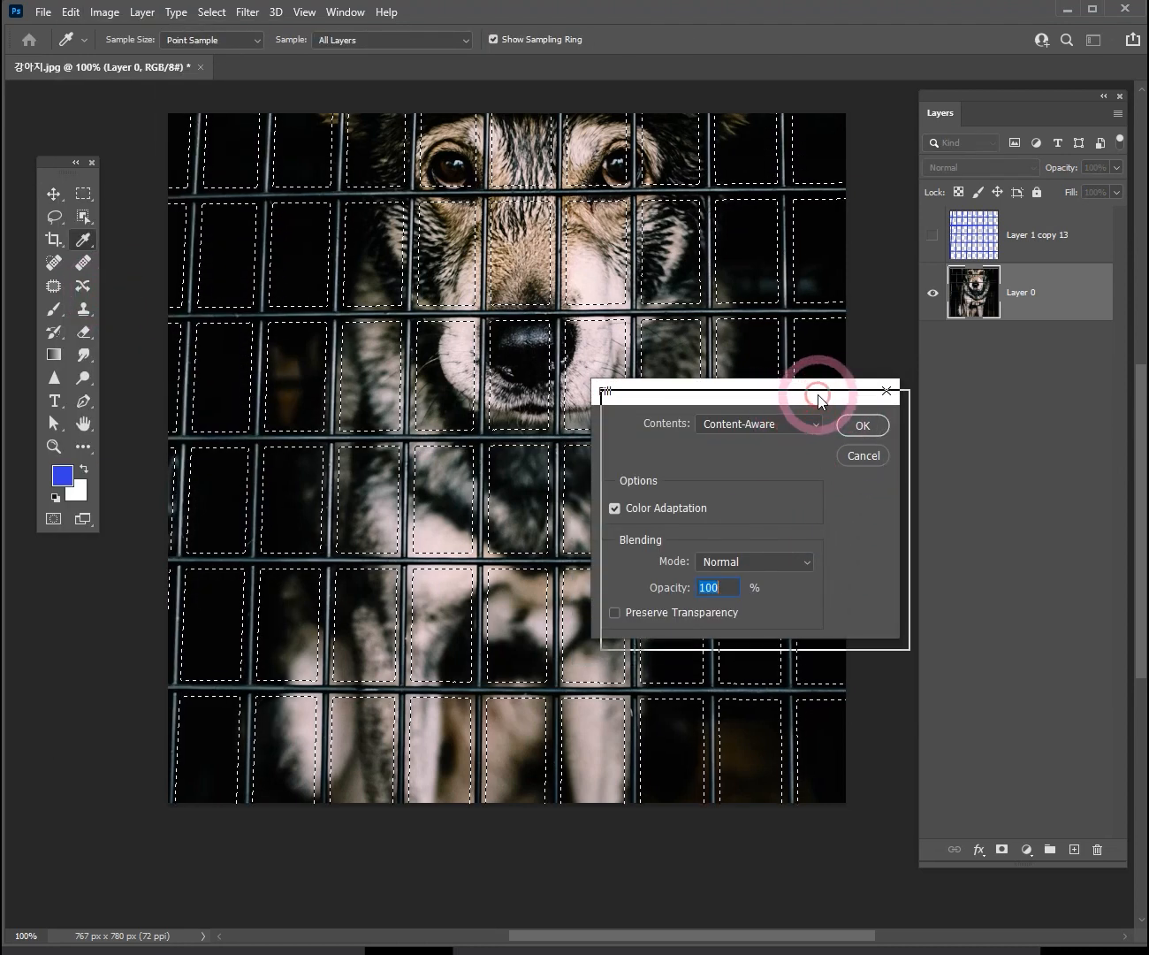
pyautogui.click(817, 435)
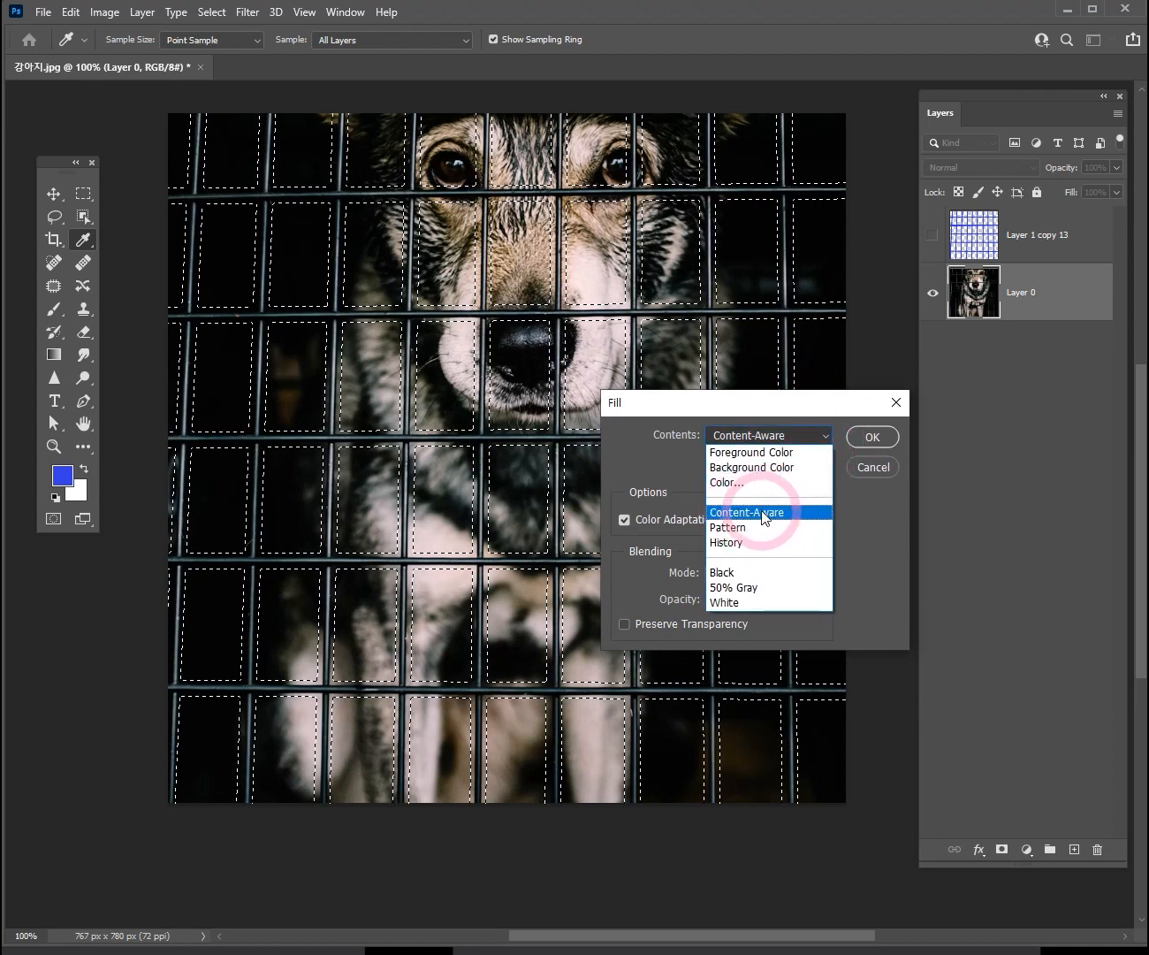
pyautogui.click(764, 515)
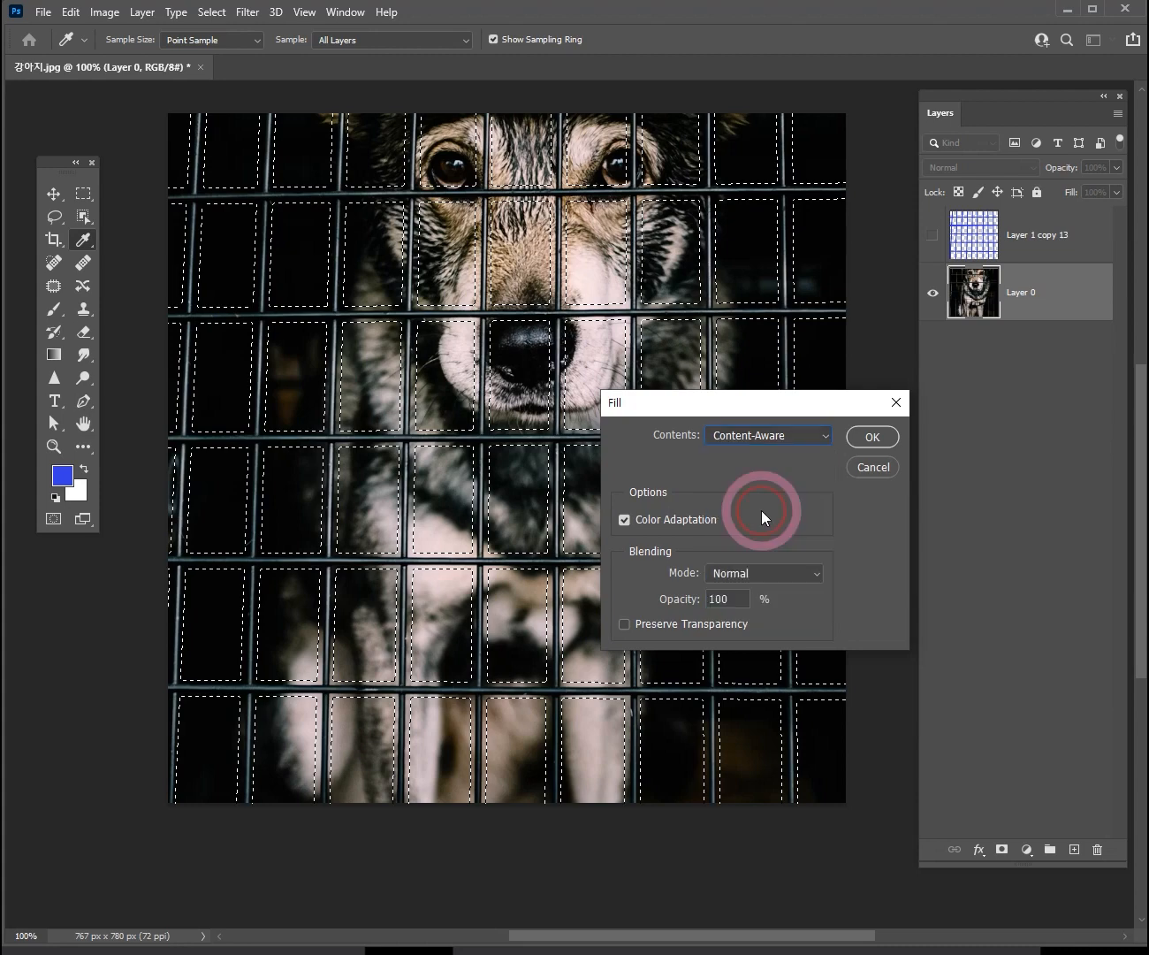
pyautogui.moveTo(652, 165); pyautogui.dragTo(888, 434)
pyautogui.click(888, 435)
# Step: Deselect the grid selection and view the whole dog photo at 66.7%
pyautogui.press('v')
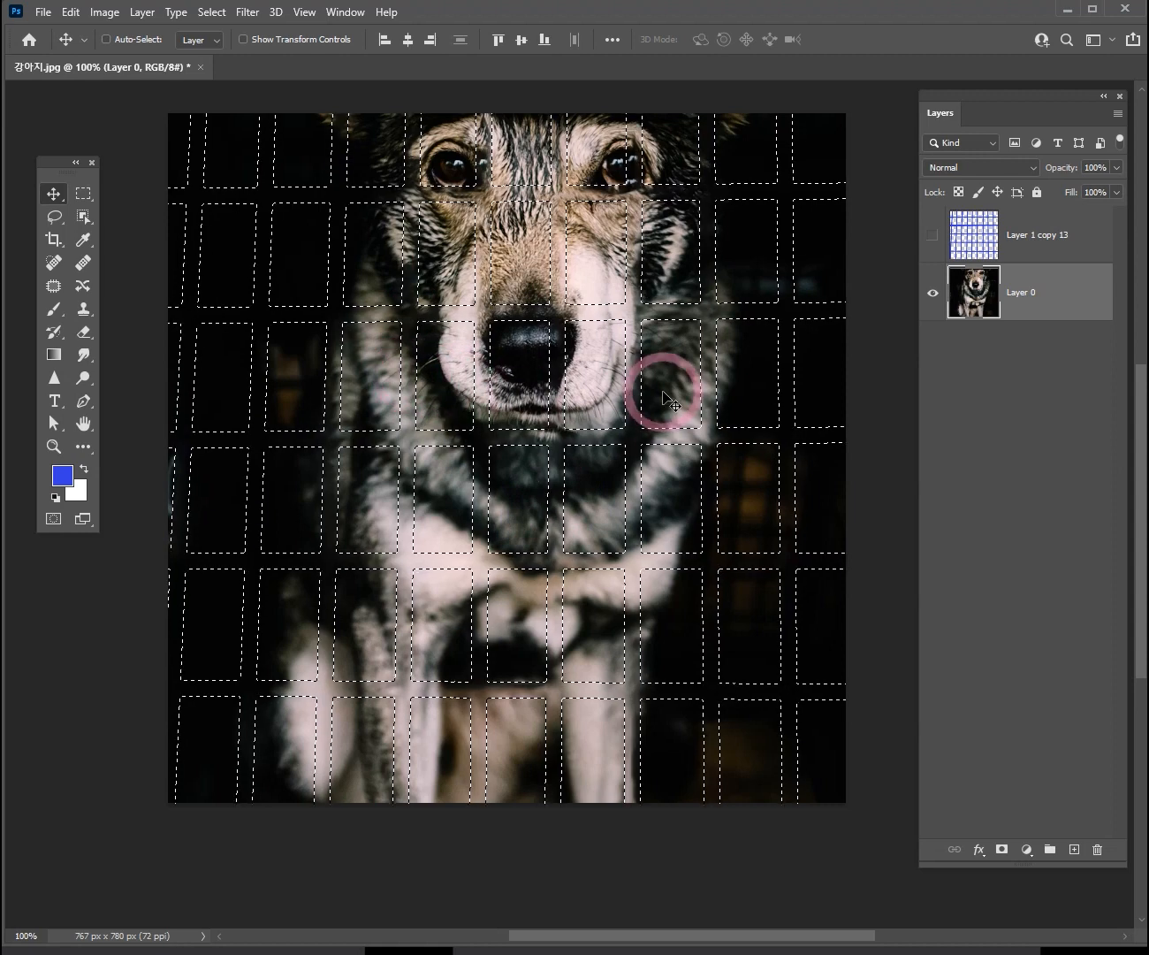
pyautogui.press('ctrl')
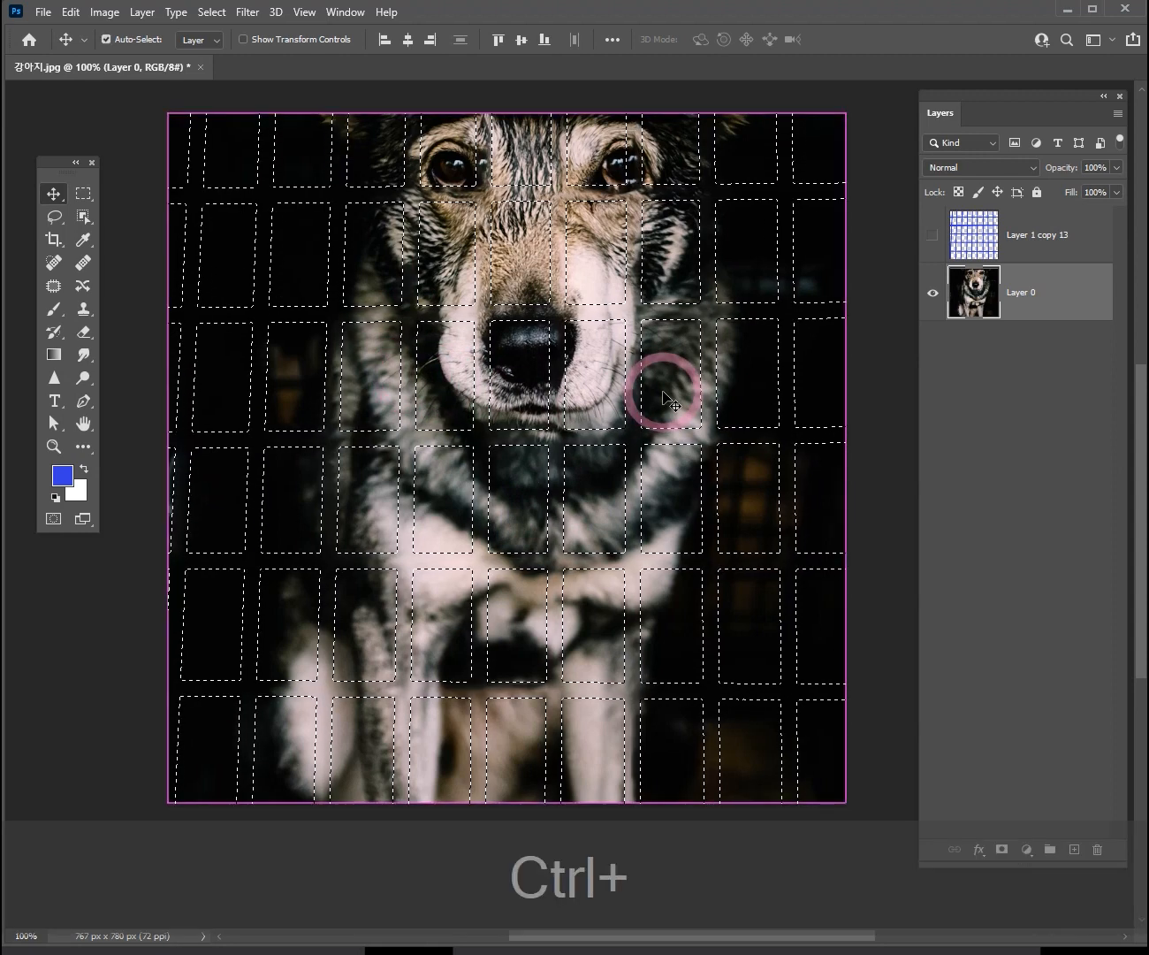
pyautogui.hotkey('ctrl', 'd')
pyautogui.keyDown('ctrl'); pyautogui.keyDown('alt'); pyautogui.click(574, 366); pyautogui.keyUp('alt'); pyautogui.keyUp('ctrl')
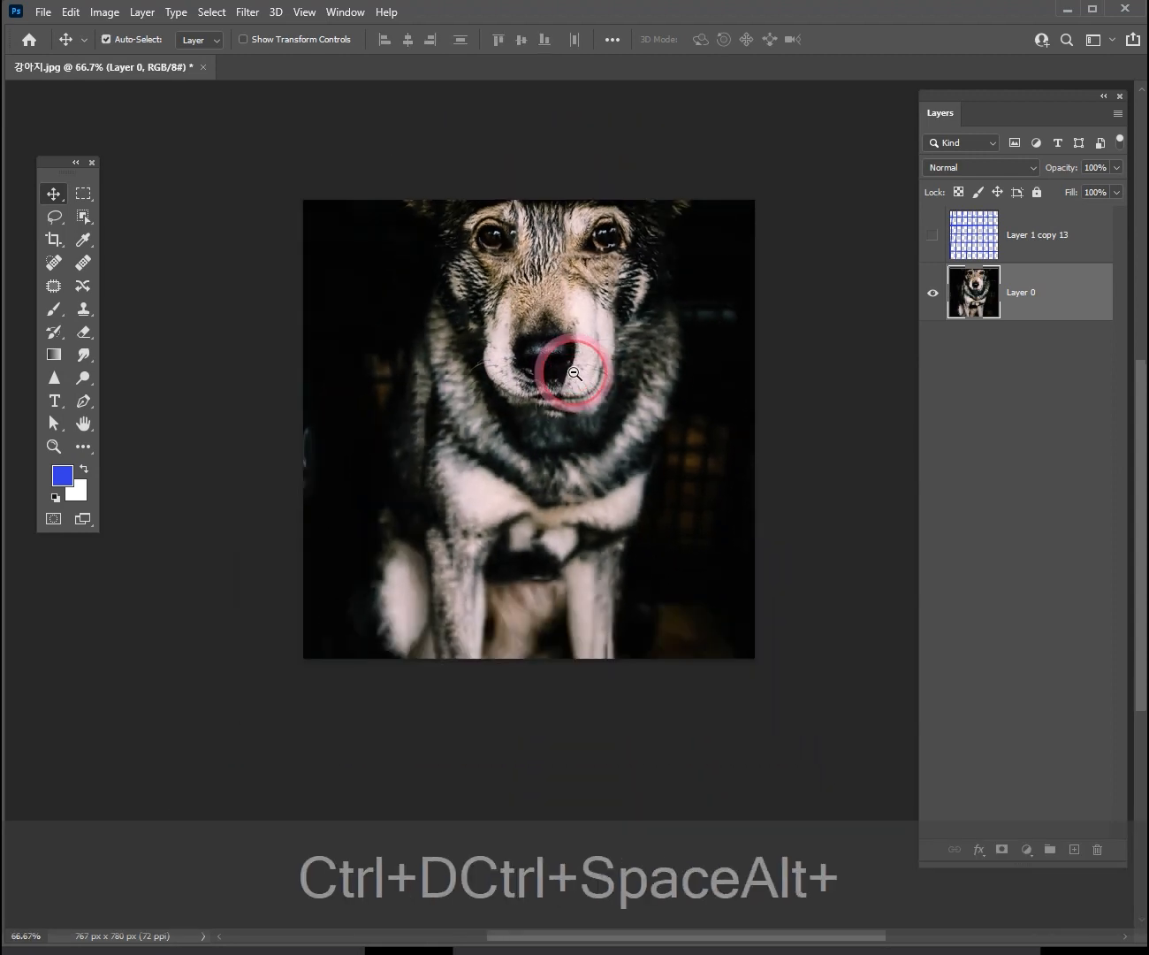
pyautogui.keyDown('ctrl'); pyautogui.keyDown('alt'); pyautogui.click(580, 368); pyautogui.keyUp('alt'); pyautogui.keyUp('ctrl')
pyautogui.keyDown('ctrl'); pyautogui.click(458, 362); pyautogui.keyUp('ctrl')
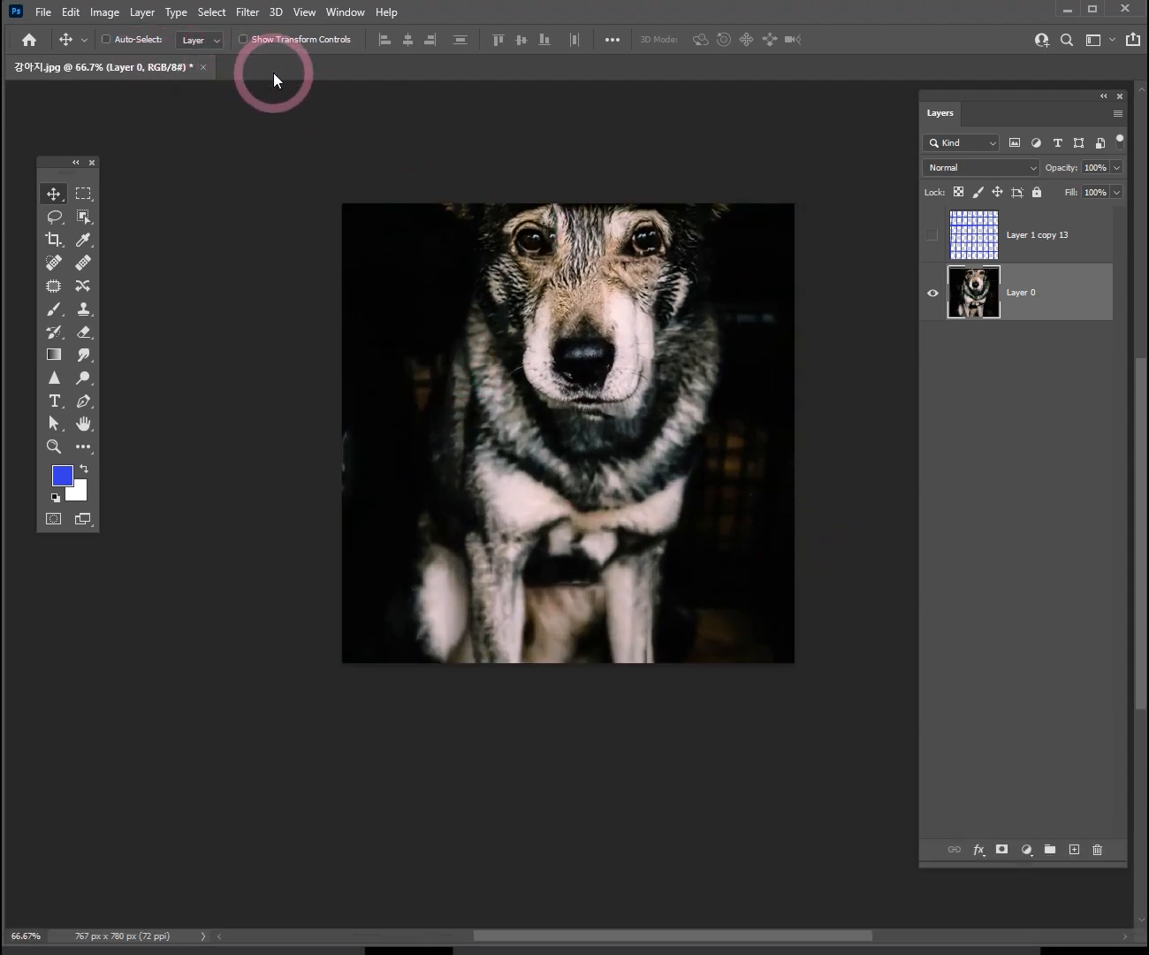
# Step: Float the 강아지.jpg document in its own window and duplicate the image as 강아지 copy
pyautogui.moveTo(279, 61); pyautogui.dragTo(298, 180)
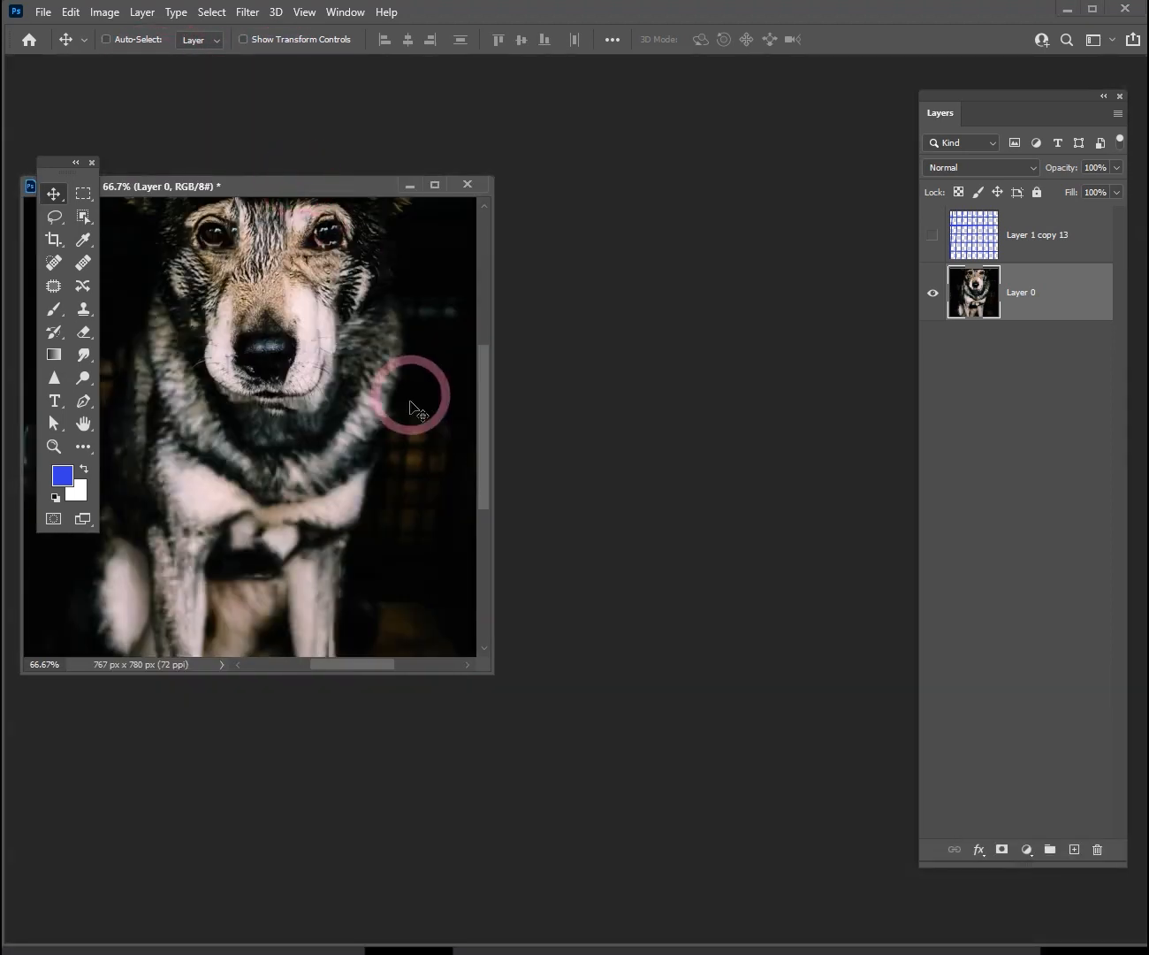
pyautogui.moveTo(369, 205); pyautogui.dragTo(743, 158)
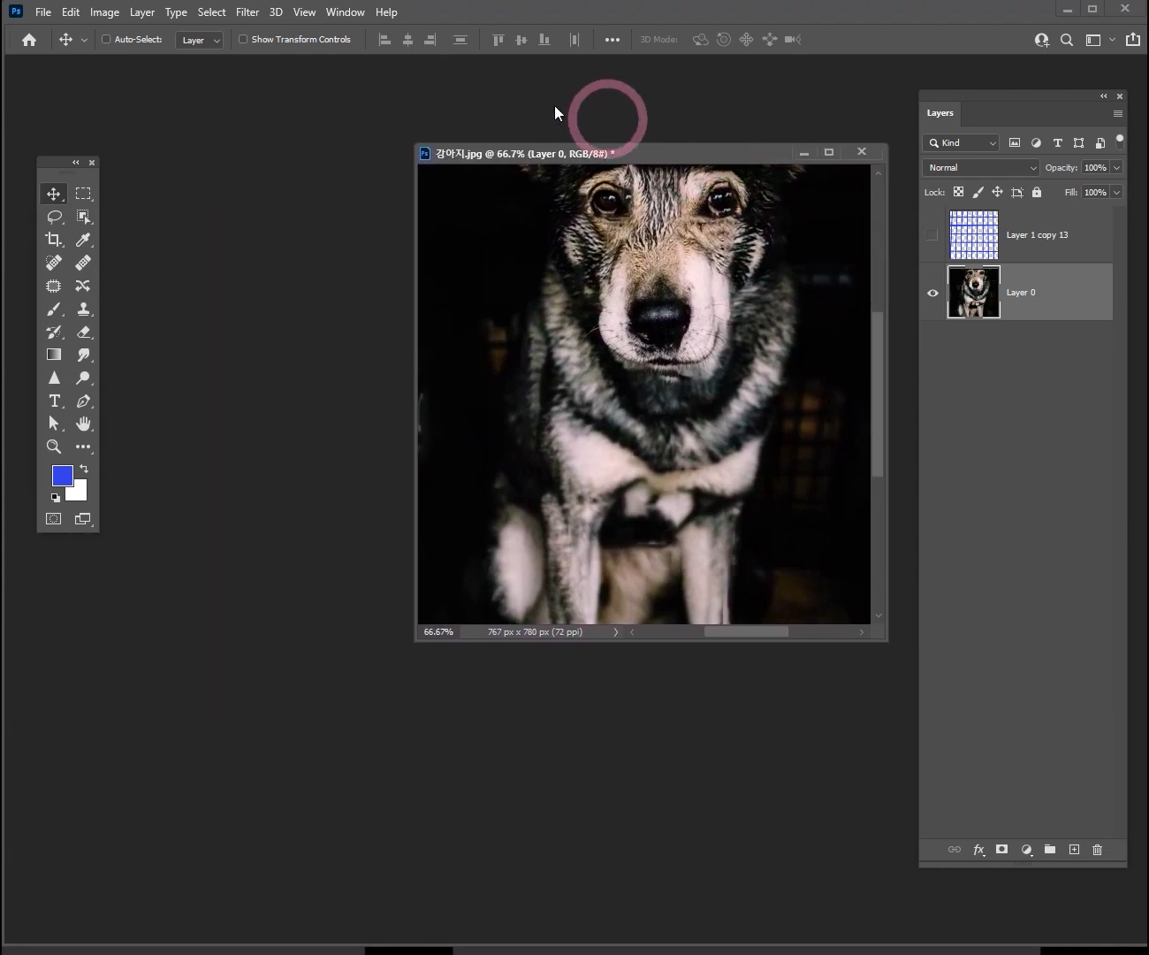
pyautogui.click(102, 13)
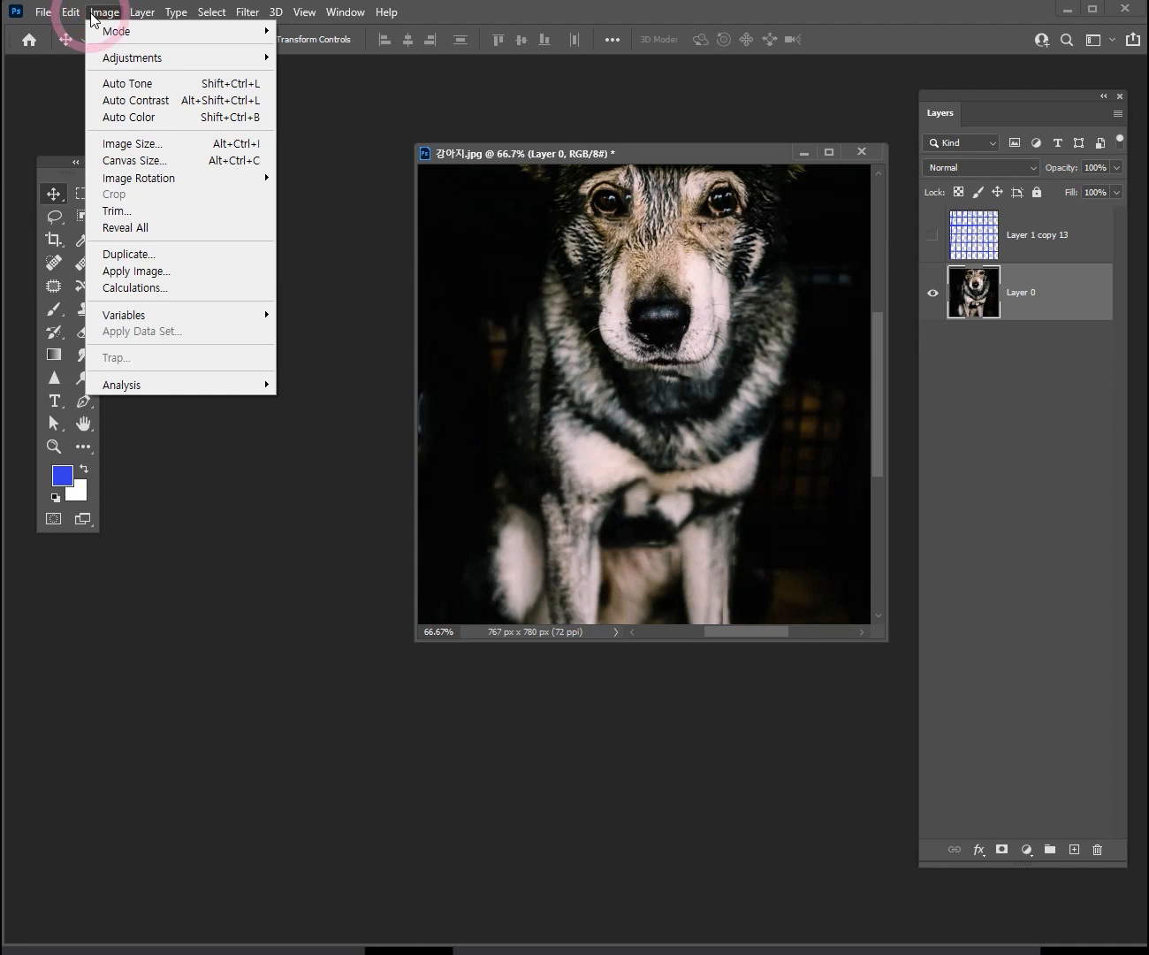
pyautogui.click(142, 261)
pyautogui.moveTo(489, 89); pyautogui.dragTo(319, 244)
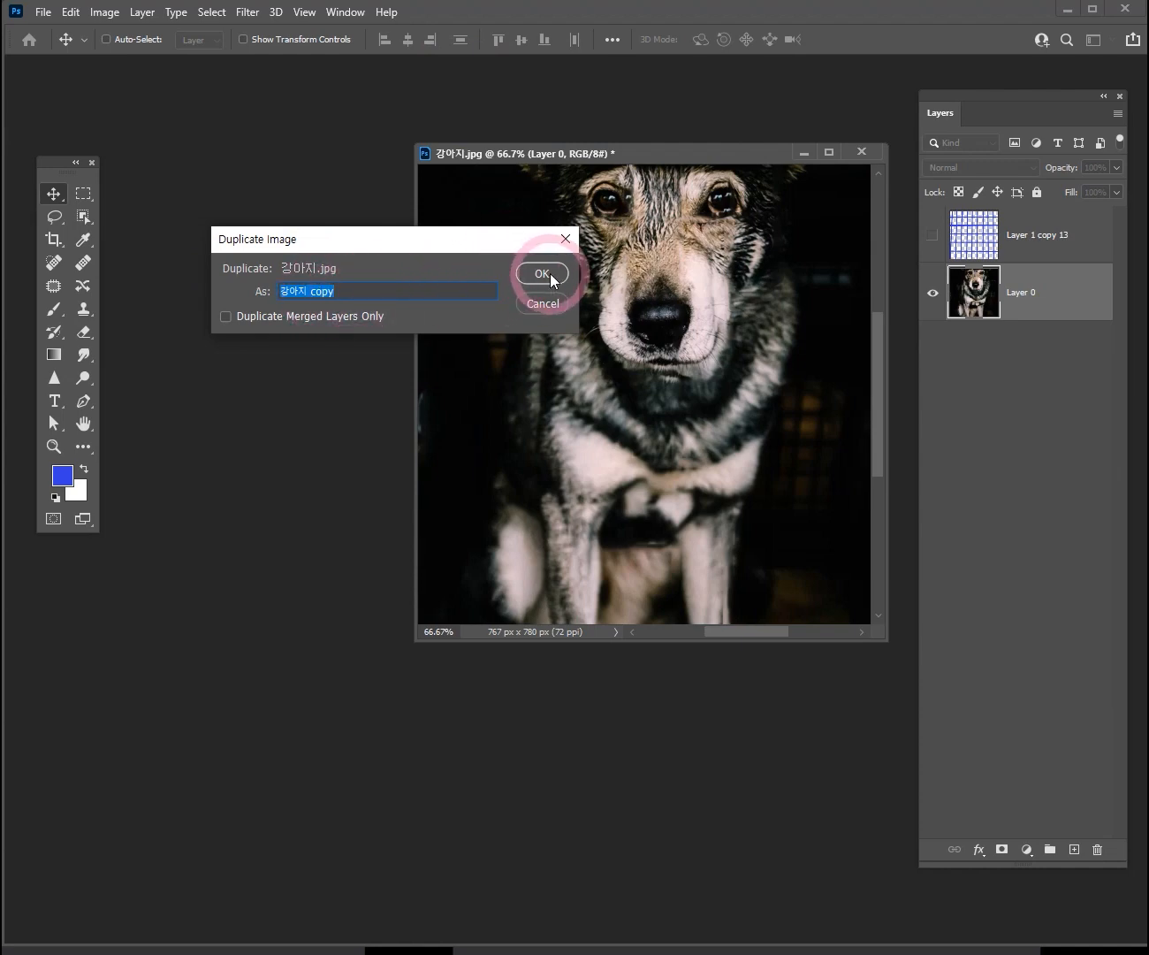
pyautogui.click(543, 273)
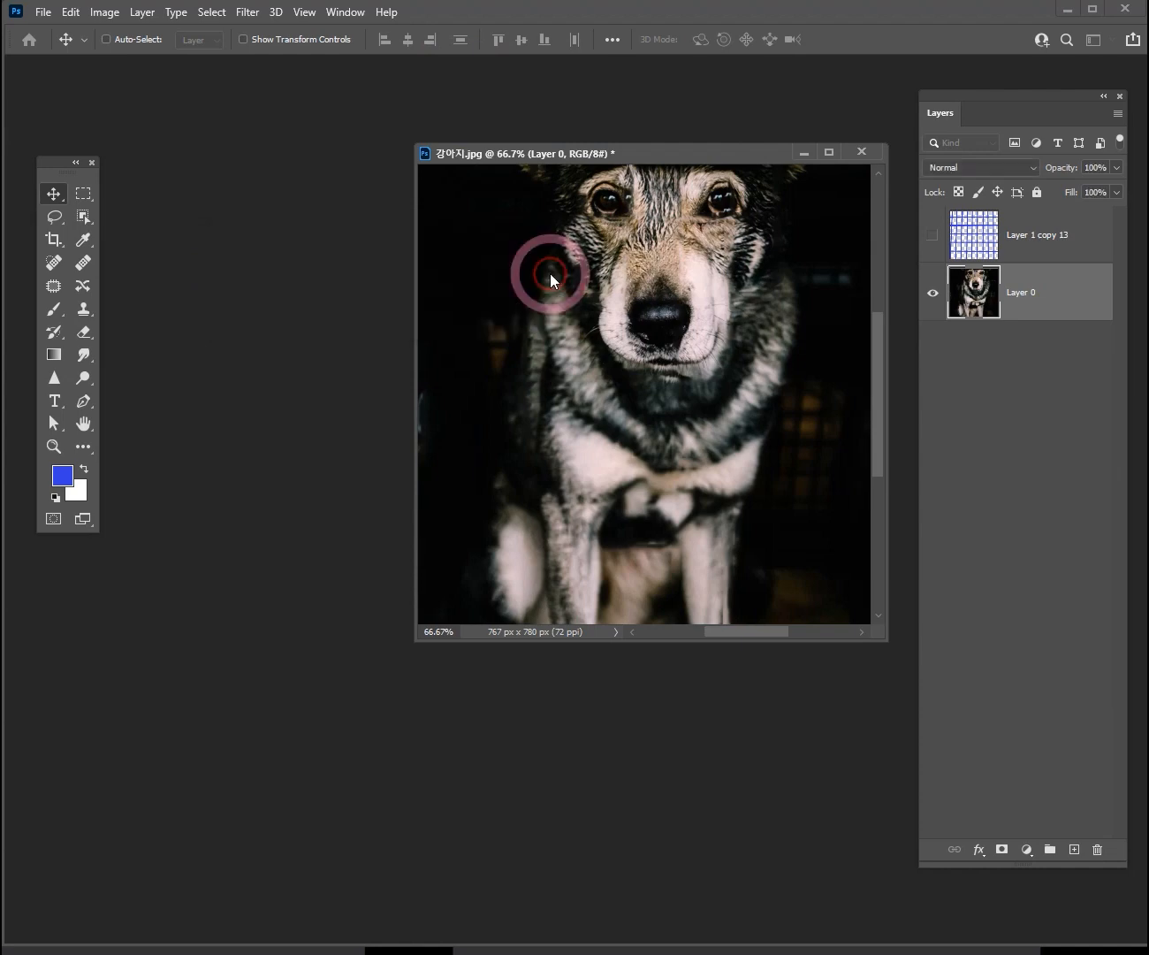
# Step: Show 강아지 copy at 66.7%, shrink its window to fit the photo and place it beside the original document
pyautogui.moveTo(679, 103); pyautogui.dragTo(466, 125)
pyautogui.moveTo(726, 145); pyautogui.dragTo(757, 157)
pyautogui.click(294, 169)
pyautogui.moveTo(298, 130); pyautogui.dragTo(474, 120)
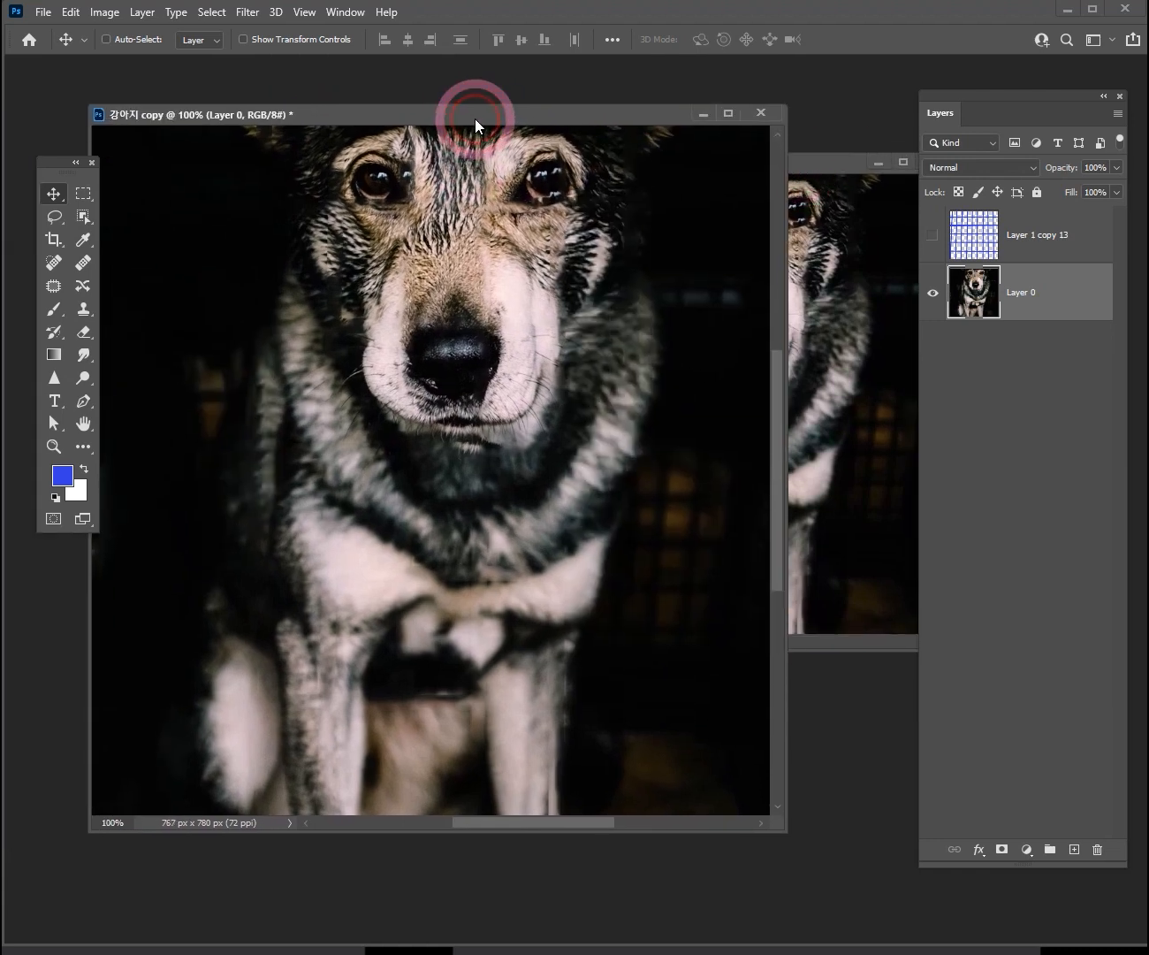
pyautogui.keyDown('ctrl'); pyautogui.keyDown('alt'); pyautogui.click(488, 461); pyautogui.keyUp('alt'); pyautogui.keyUp('ctrl')
pyautogui.moveTo(787, 830); pyautogui.dragTo(546, 678)
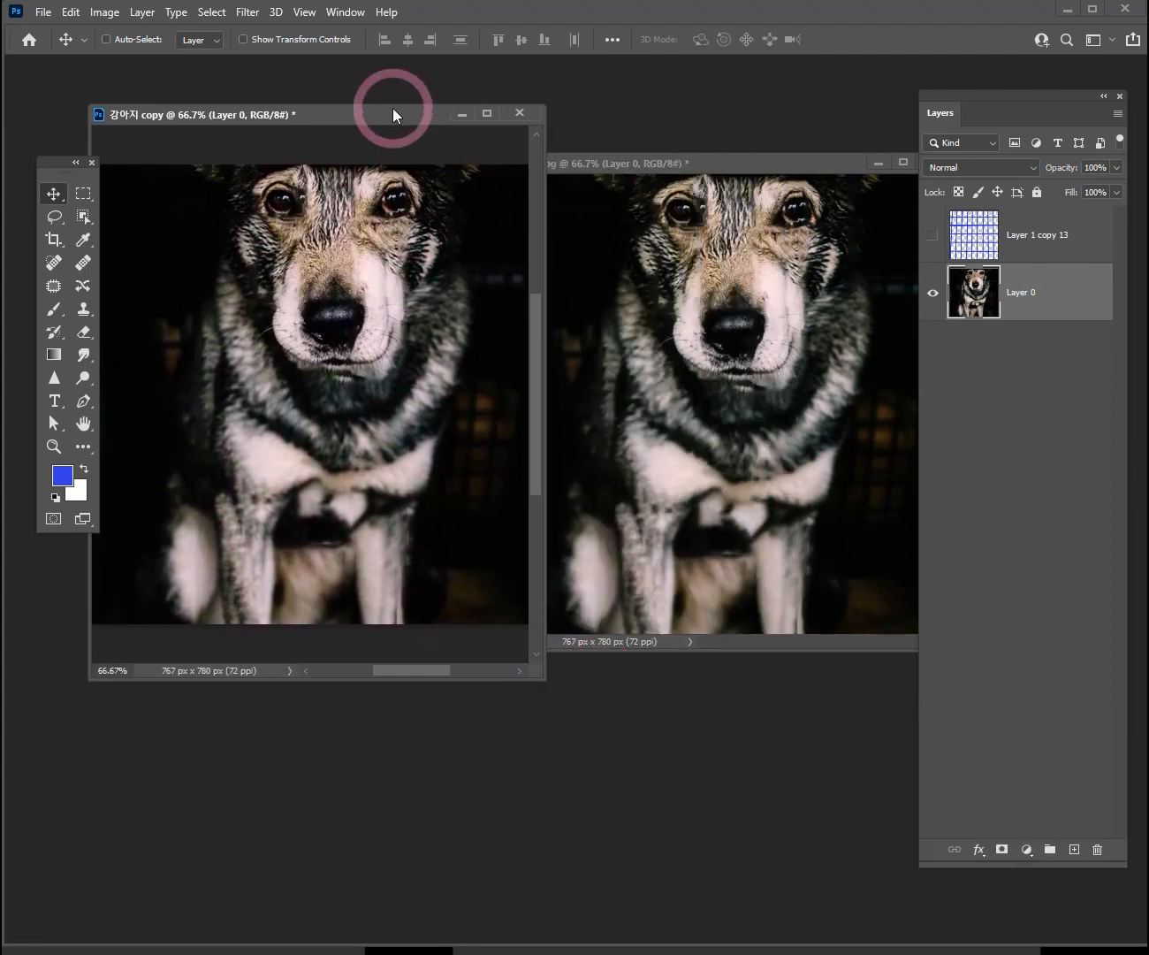
pyautogui.moveTo(392, 105); pyautogui.dragTo(402, 148)
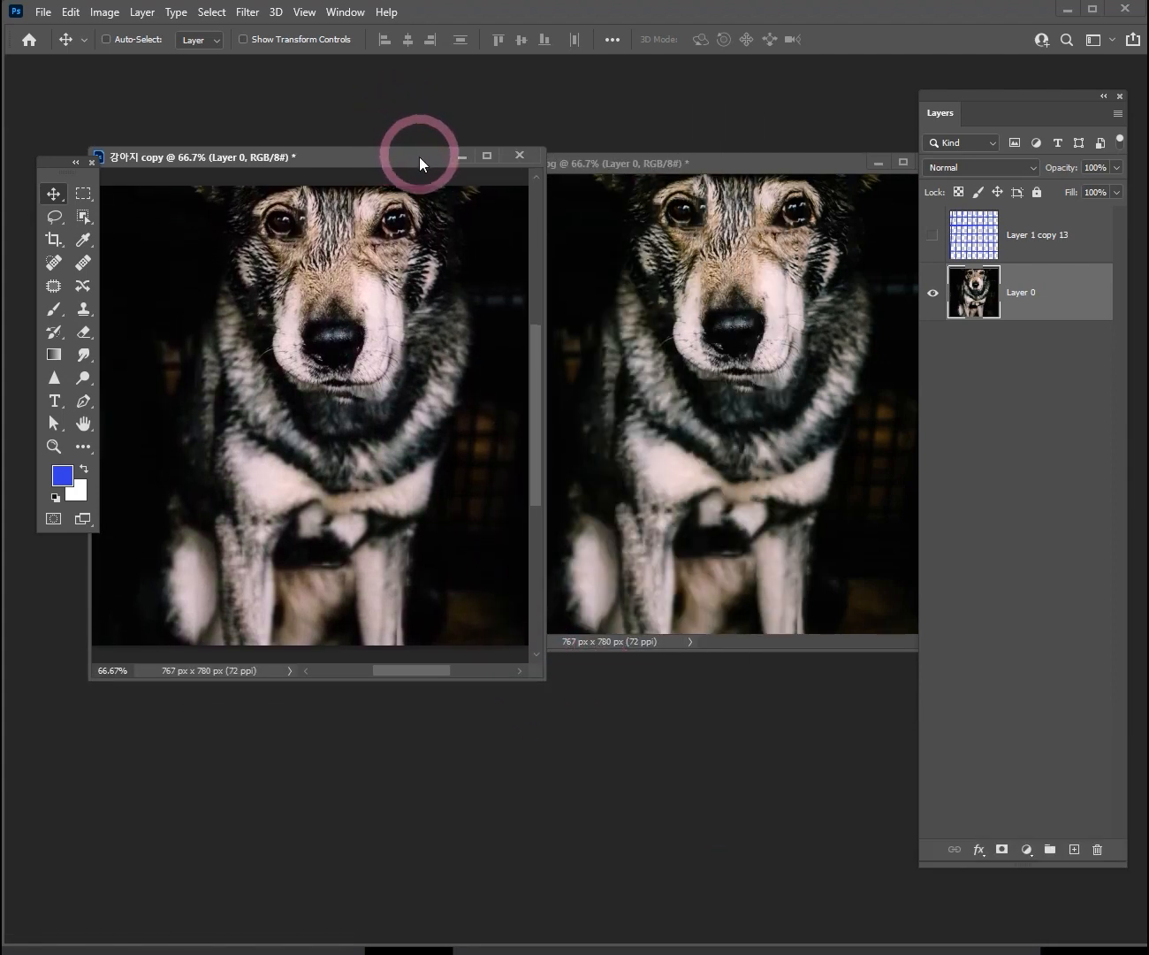
# Step: Bring the 강아지.jpg window forward, move it closer to the copy and extend its height to match
pyautogui.click(677, 164)
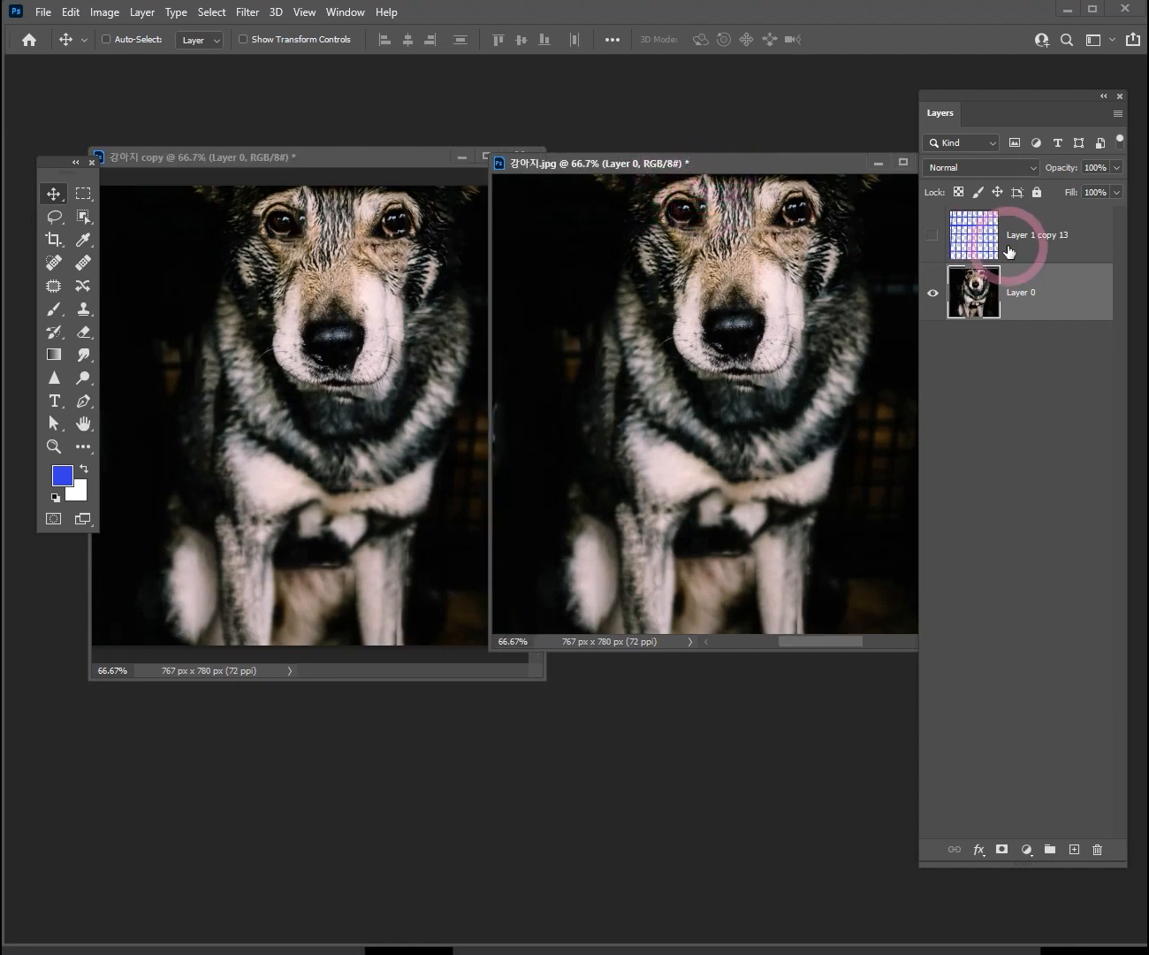
pyautogui.moveTo(777, 163); pyautogui.dragTo(740, 161)
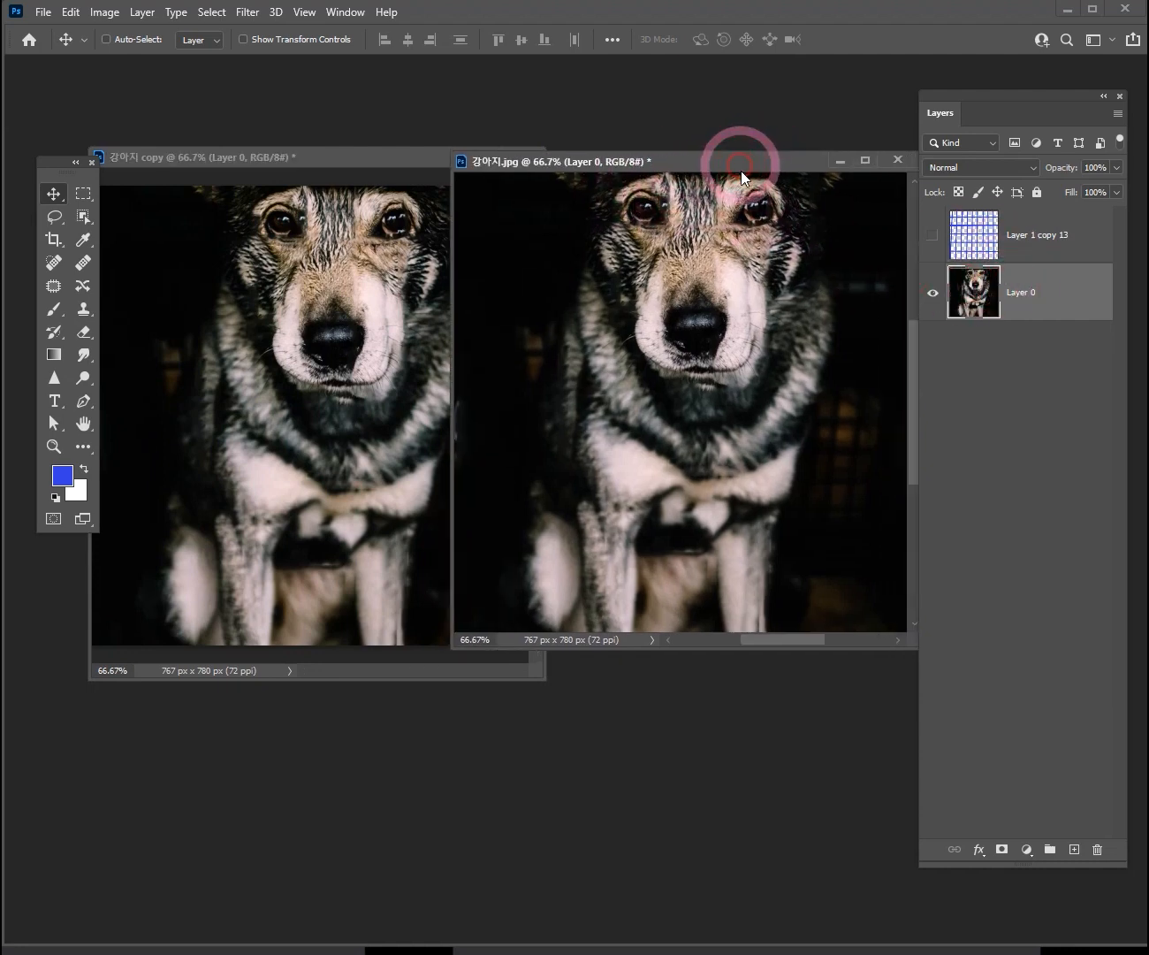
pyautogui.moveTo(779, 649); pyautogui.dragTo(782, 680)
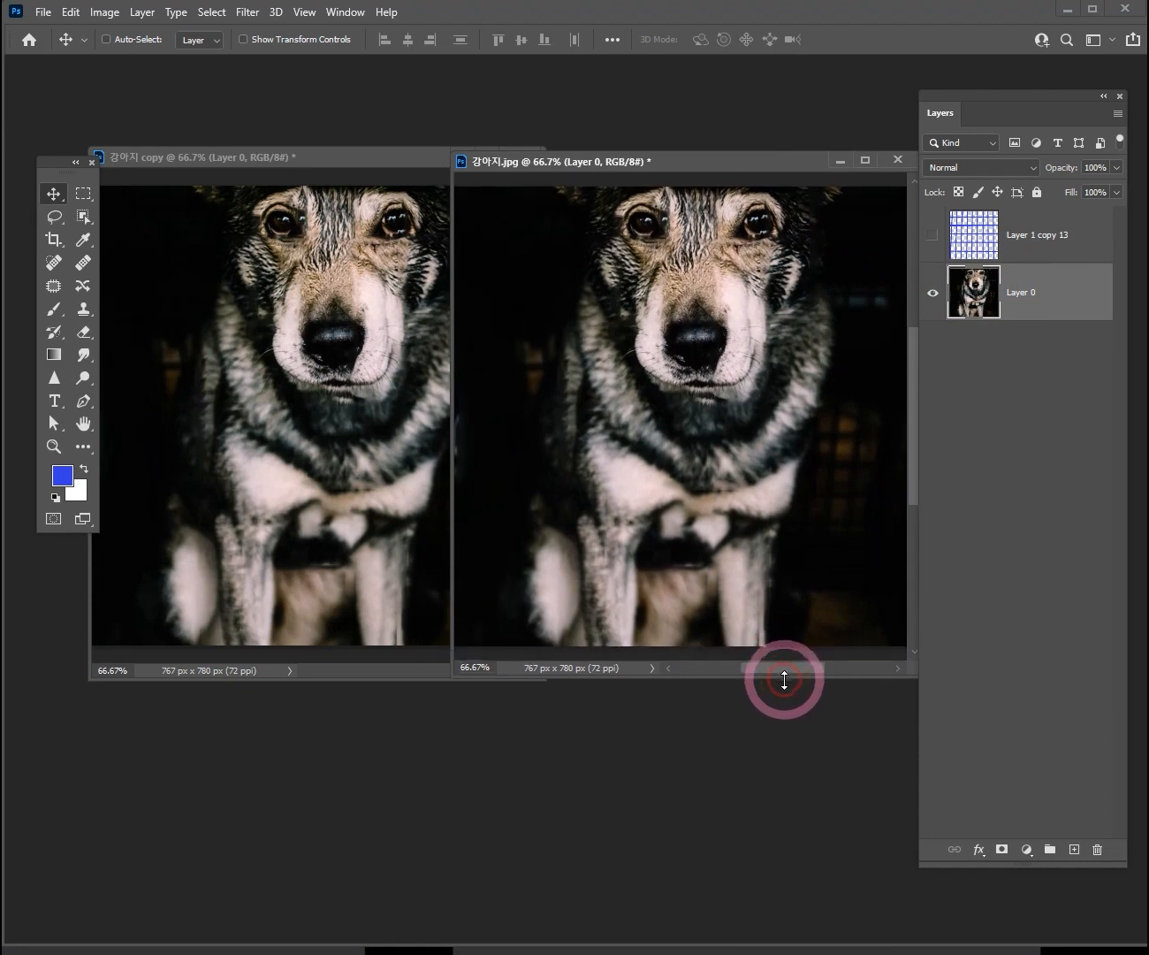
# Step: Undo the deselection and the Content-Aware fill in 강아지.jpg
pyautogui.hotkey('ctrl', 'z')
pyautogui.hotkey('ctrl', 'z')
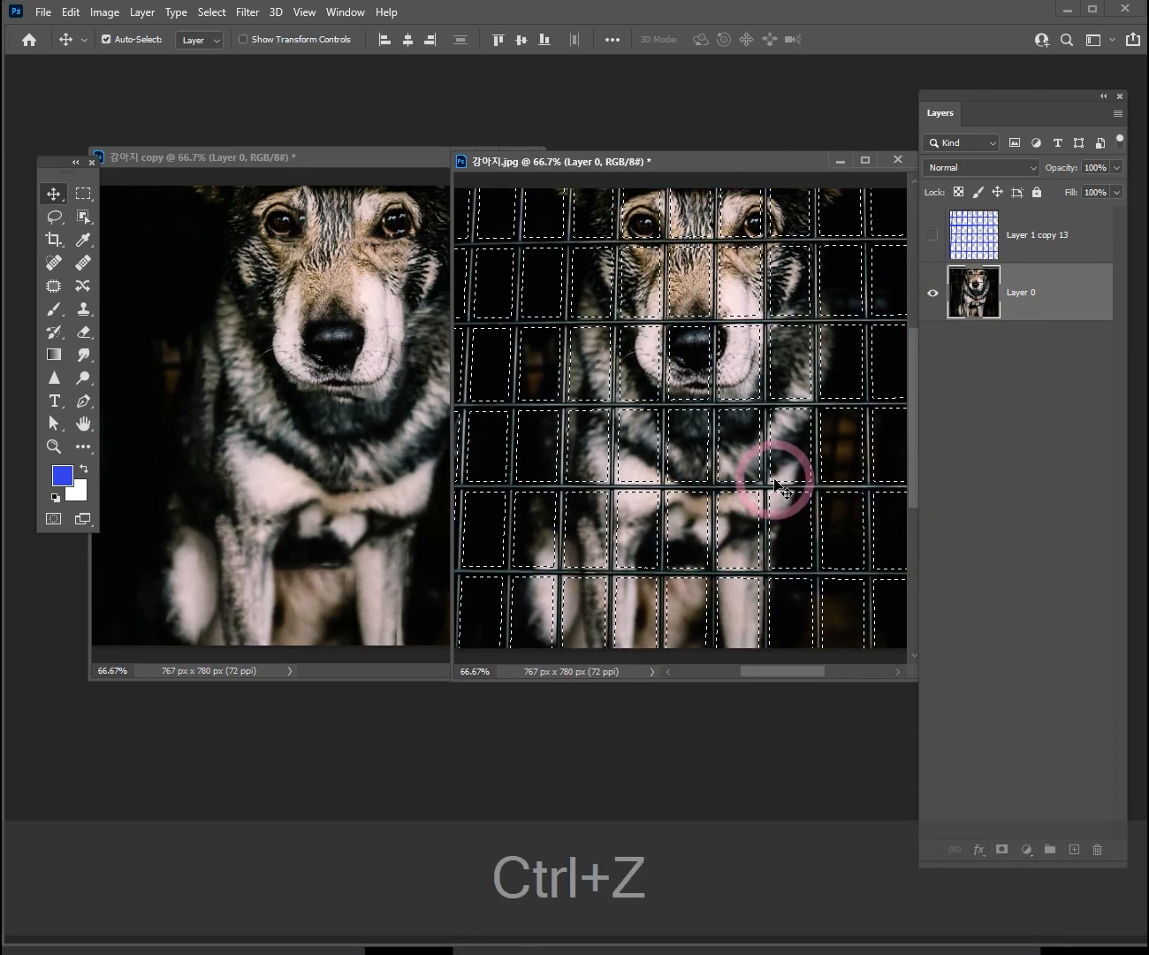
# Step: Clear the selection in 강아지.jpg, move the Layers panel out of the way and place the window beside 강아지 copy
pyautogui.hotkey('ctrl', 'd')
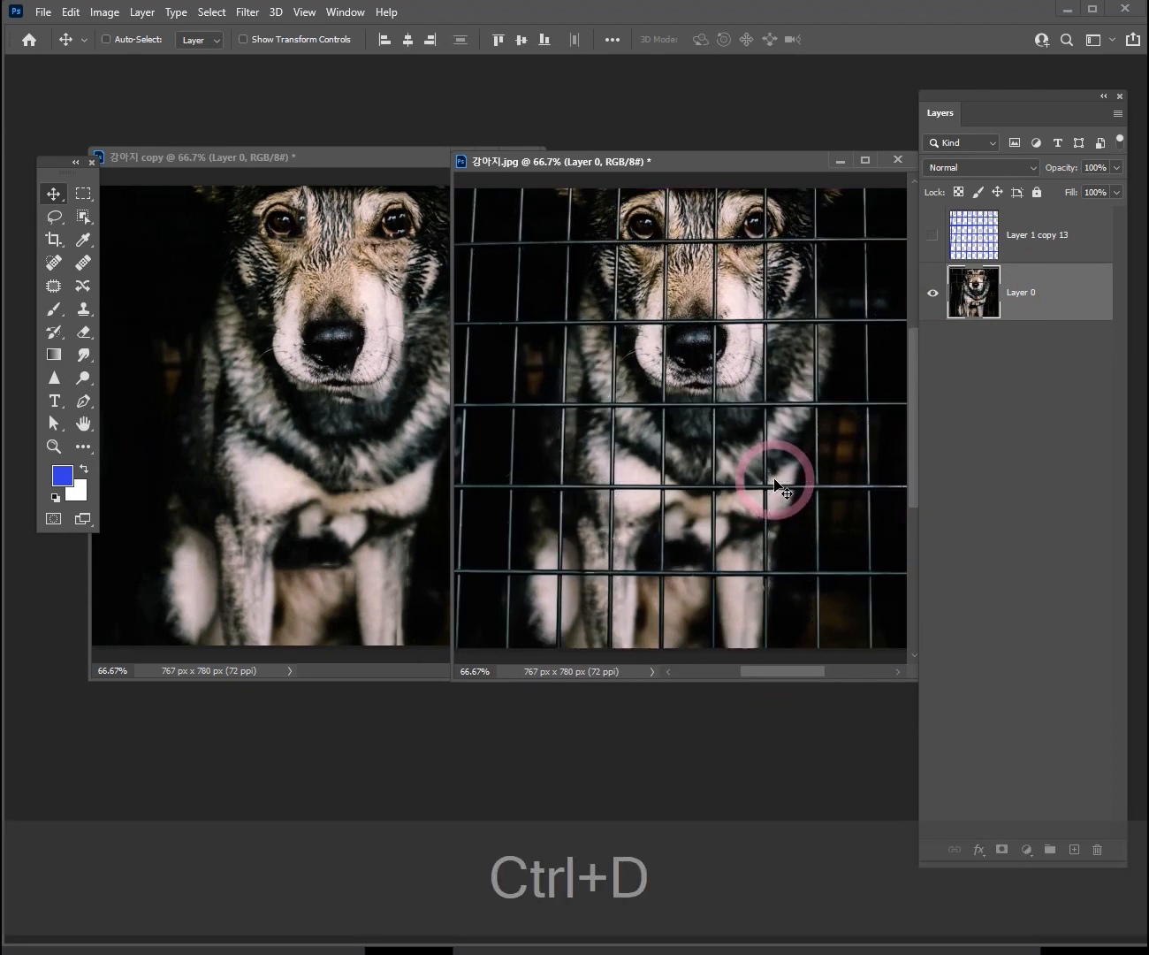
pyautogui.moveTo(610, 160); pyautogui.dragTo(686, 152)
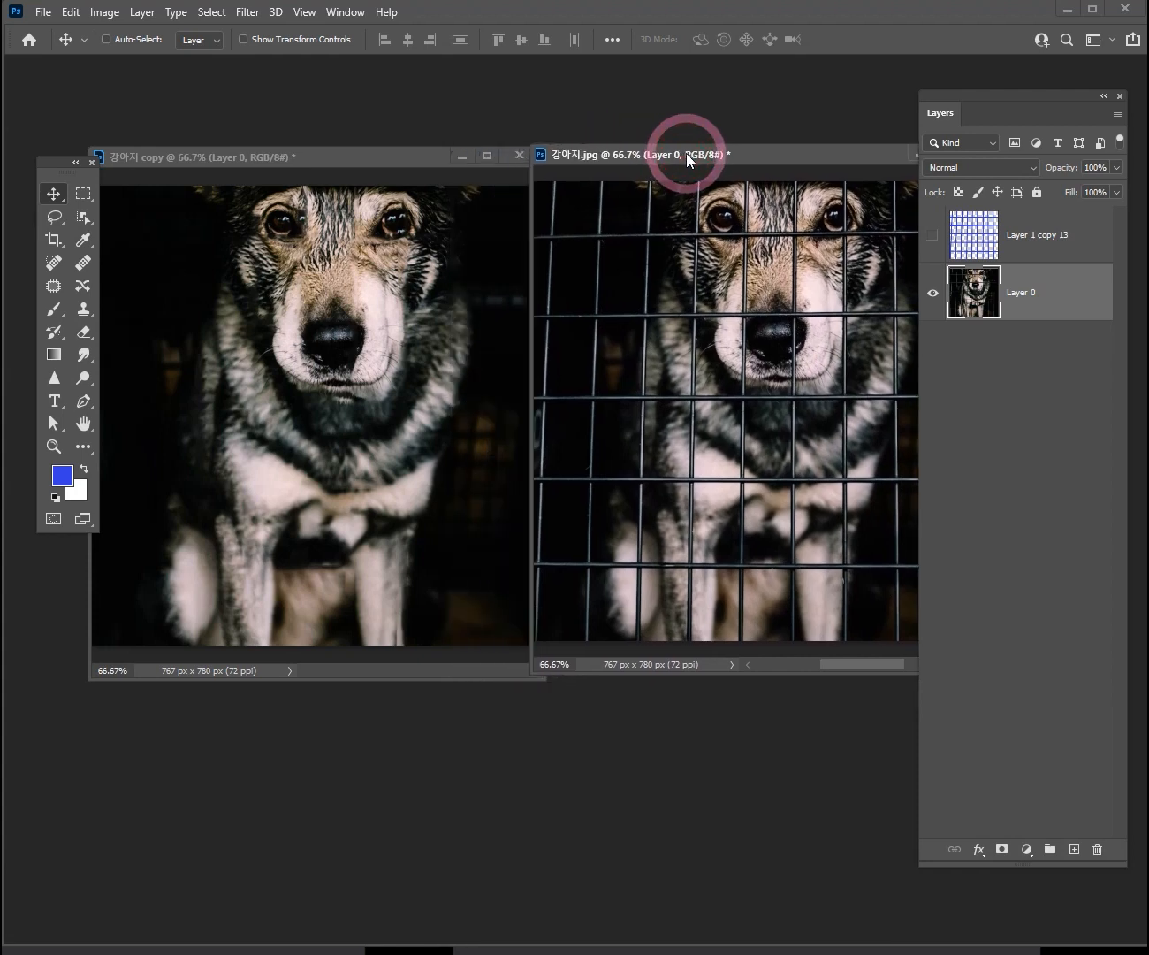
pyautogui.moveTo(1085, 99); pyautogui.dragTo(789, 754)
pyautogui.moveTo(709, 152); pyautogui.dragTo(734, 155)
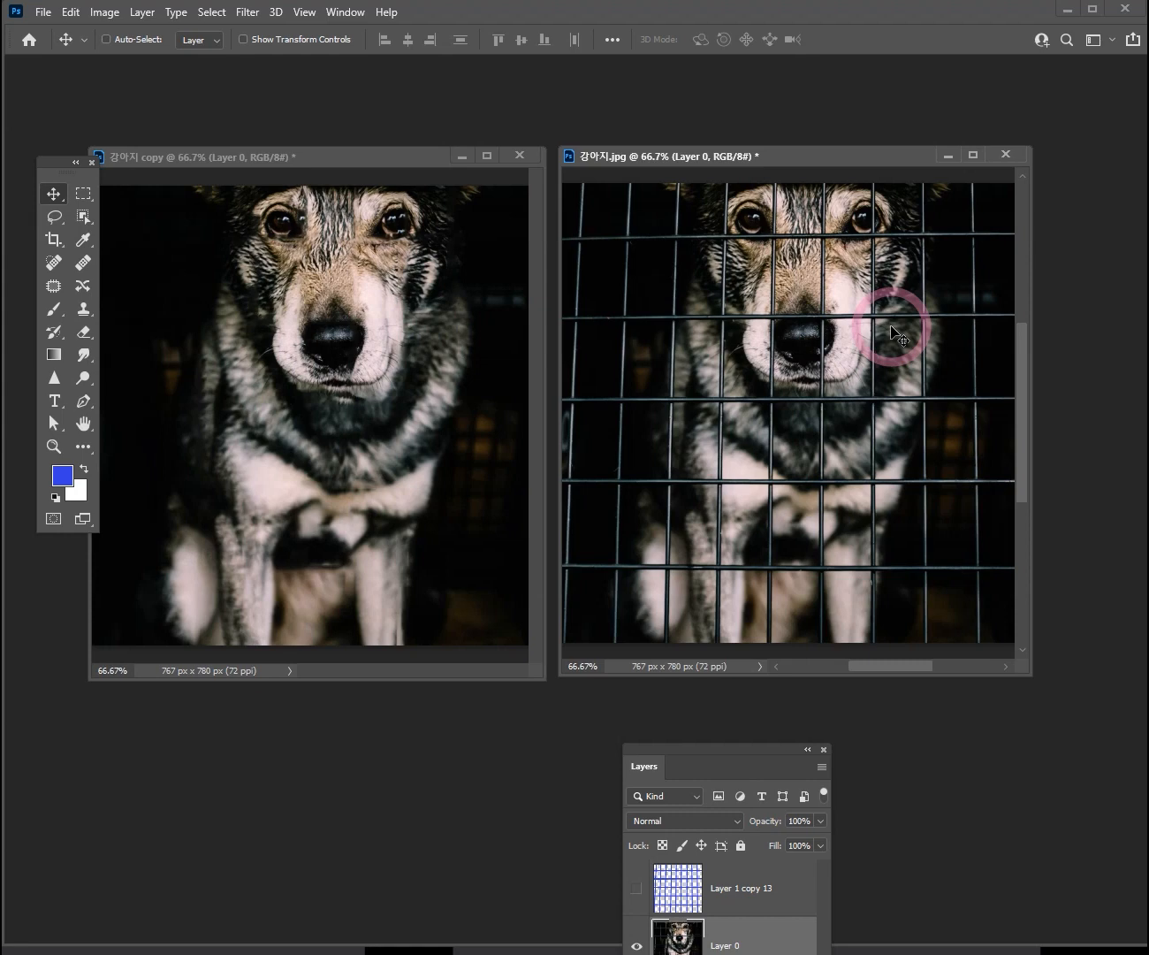
# Step: Bring the 강아지 copy window forward, move it clear of the toolbox and enlarge it around the whole photo
pyautogui.moveTo(353, 157); pyautogui.dragTo(359, 166)
pyautogui.moveTo(437, 158); pyautogui.dragTo(475, 154)
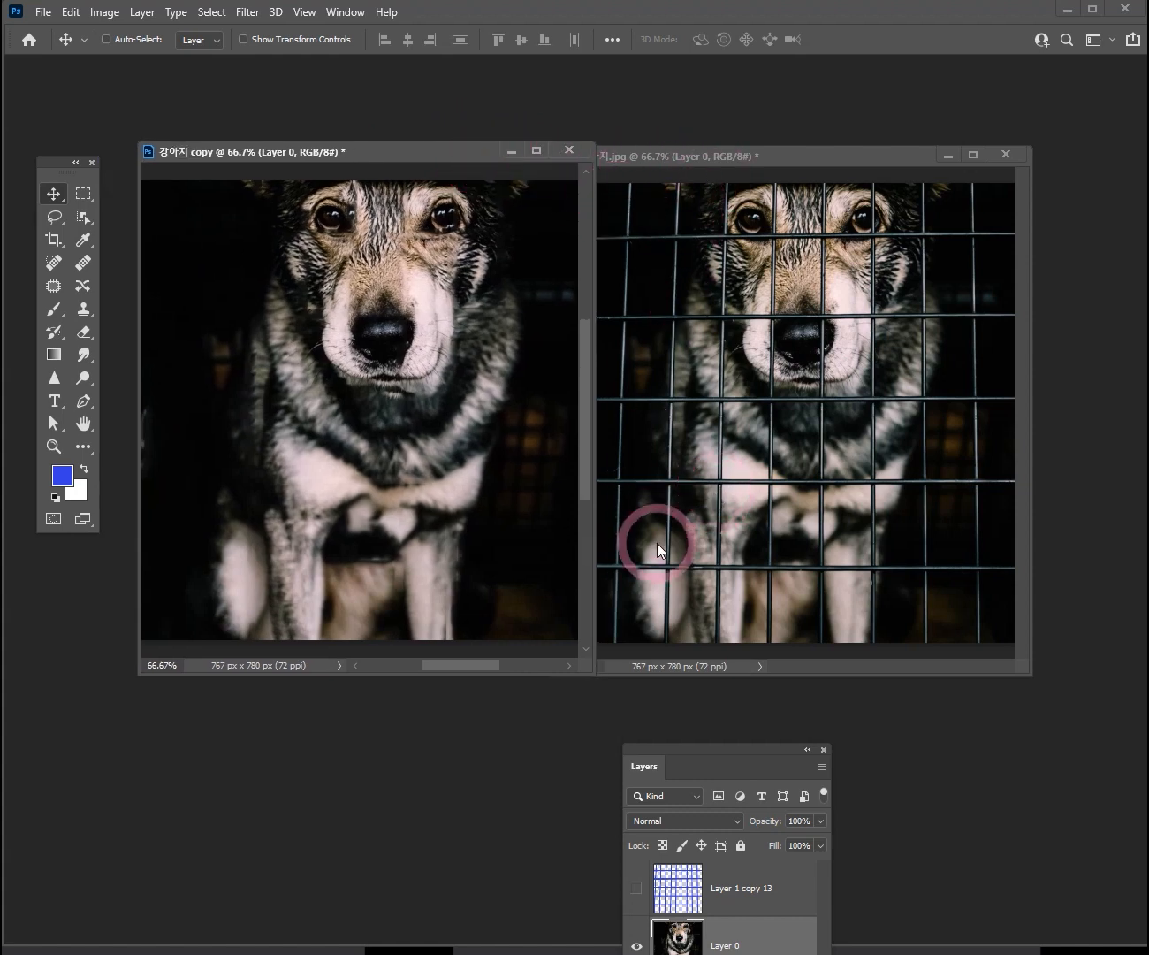
pyautogui.moveTo(590, 673); pyautogui.dragTo(747, 741)
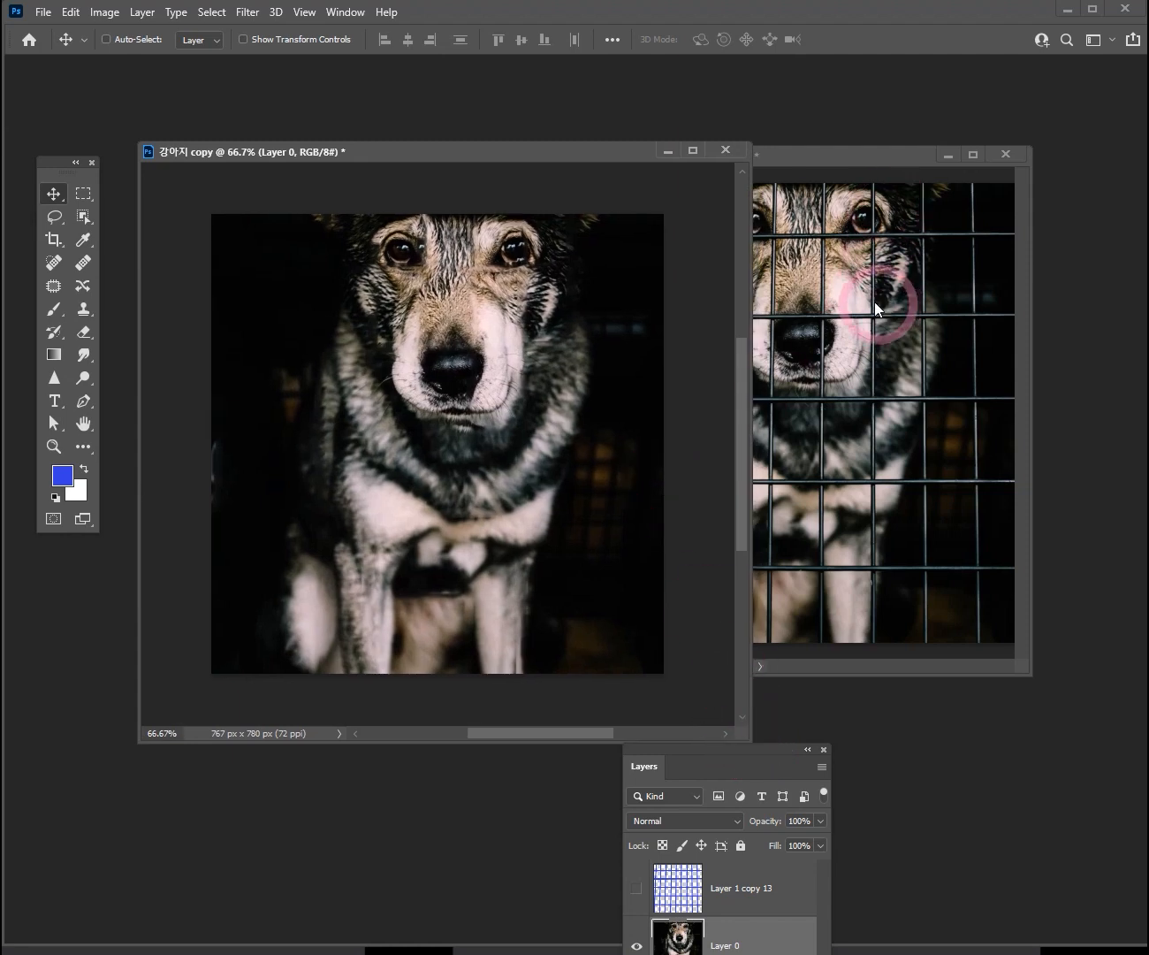
pyautogui.moveTo(593, 156); pyautogui.dragTo(584, 144)
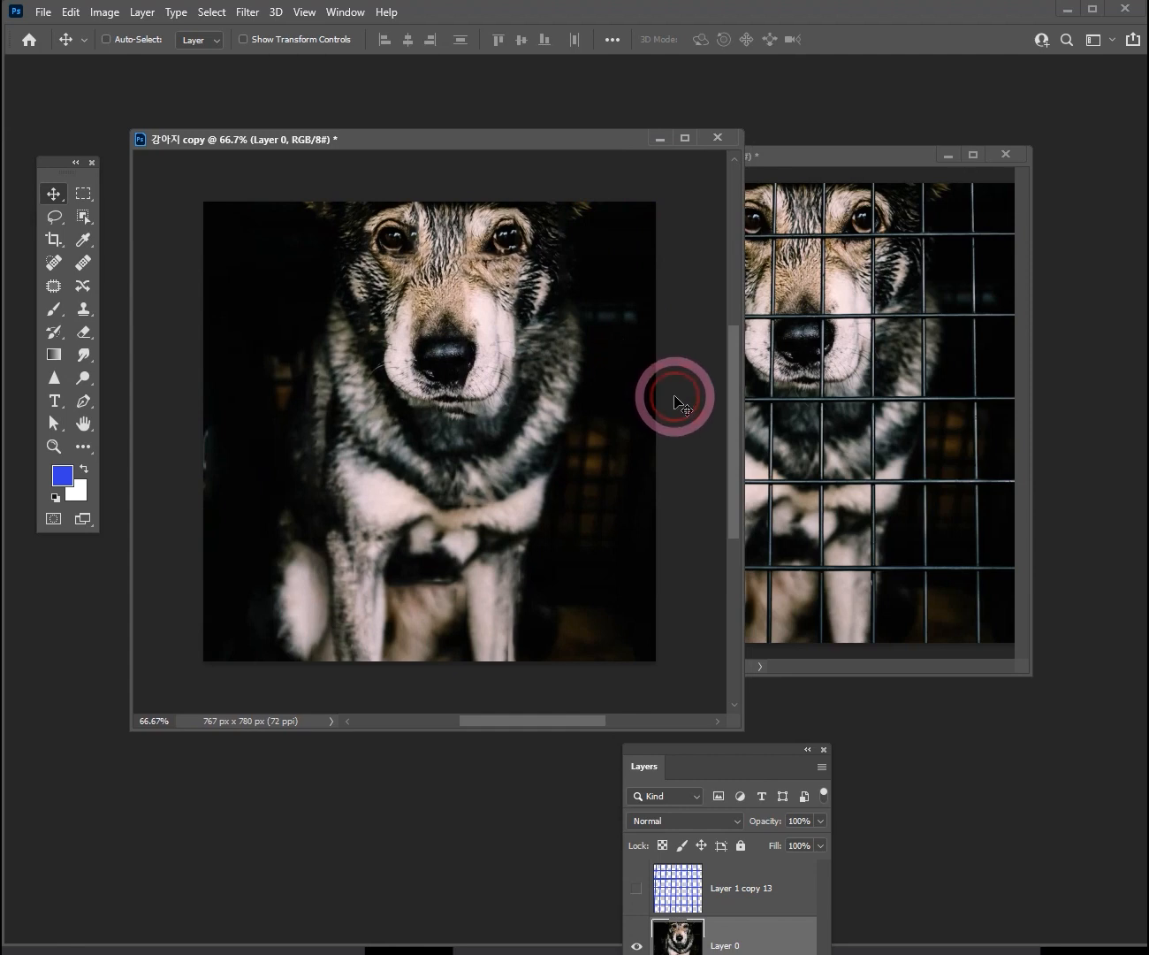
# Step: Brighten 강아지 copy with a Levels adjustment, setting the midtone input to 1.56 and the white input to 213
pyautogui.click(103, 12)
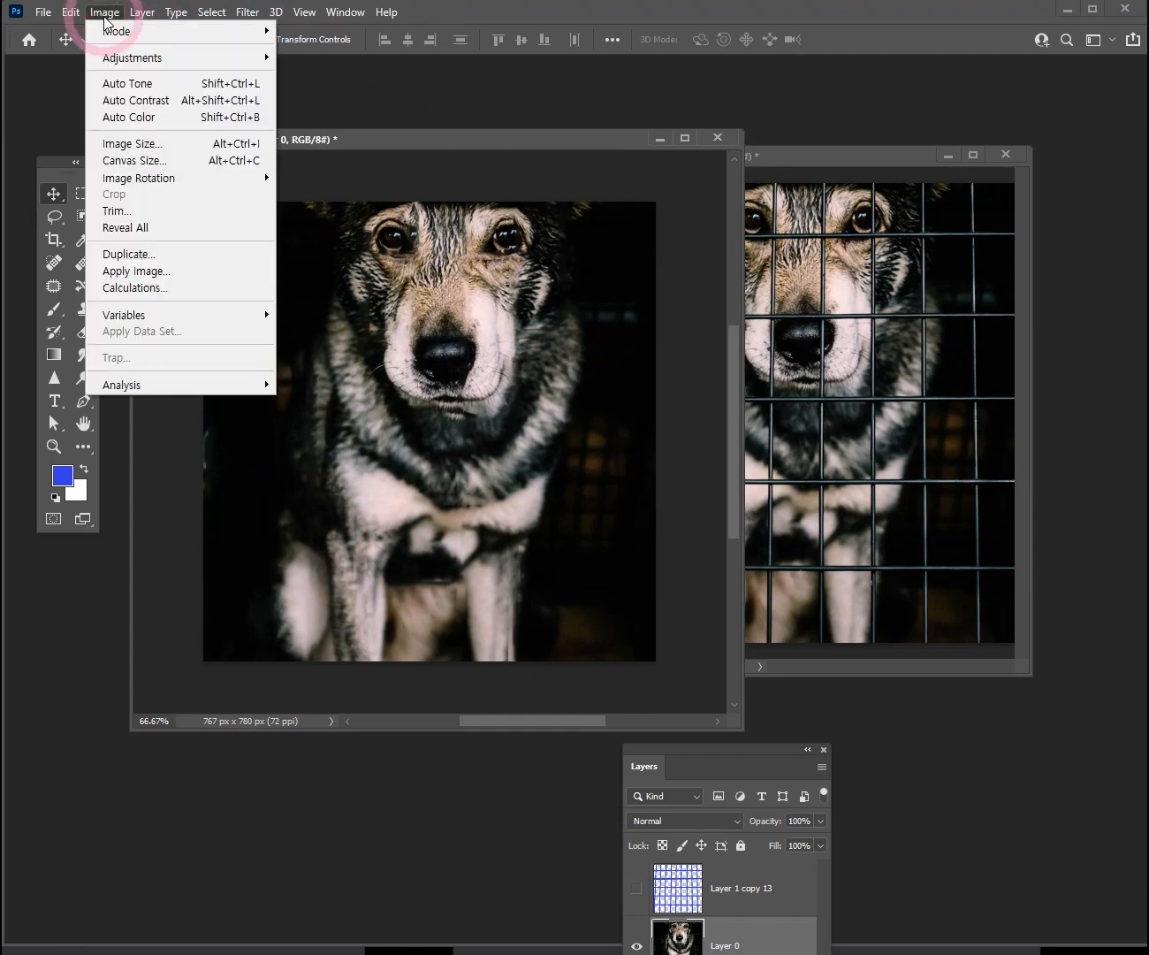
pyautogui.moveTo(152, 67)
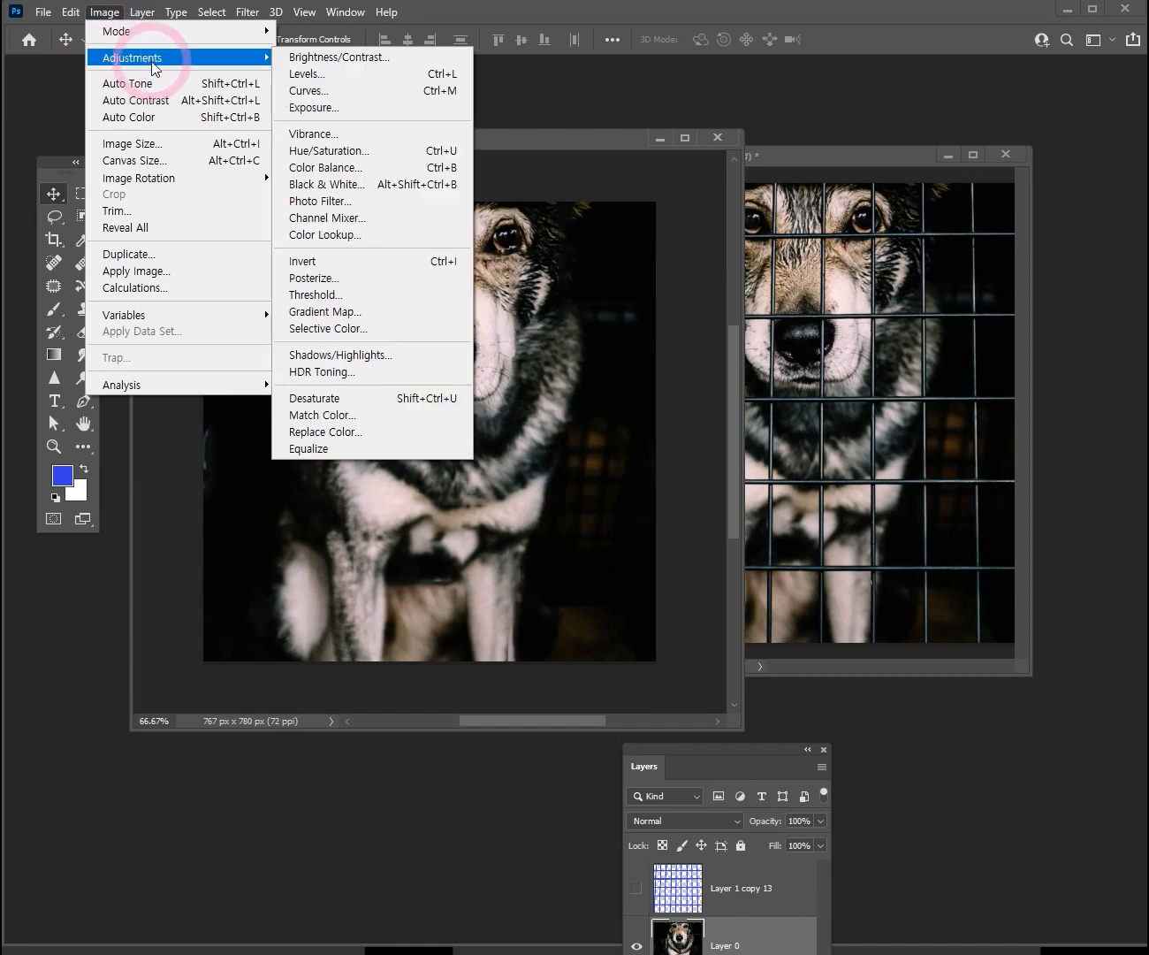
pyautogui.click(360, 79)
pyautogui.moveTo(658, 422); pyautogui.dragTo(900, 289)
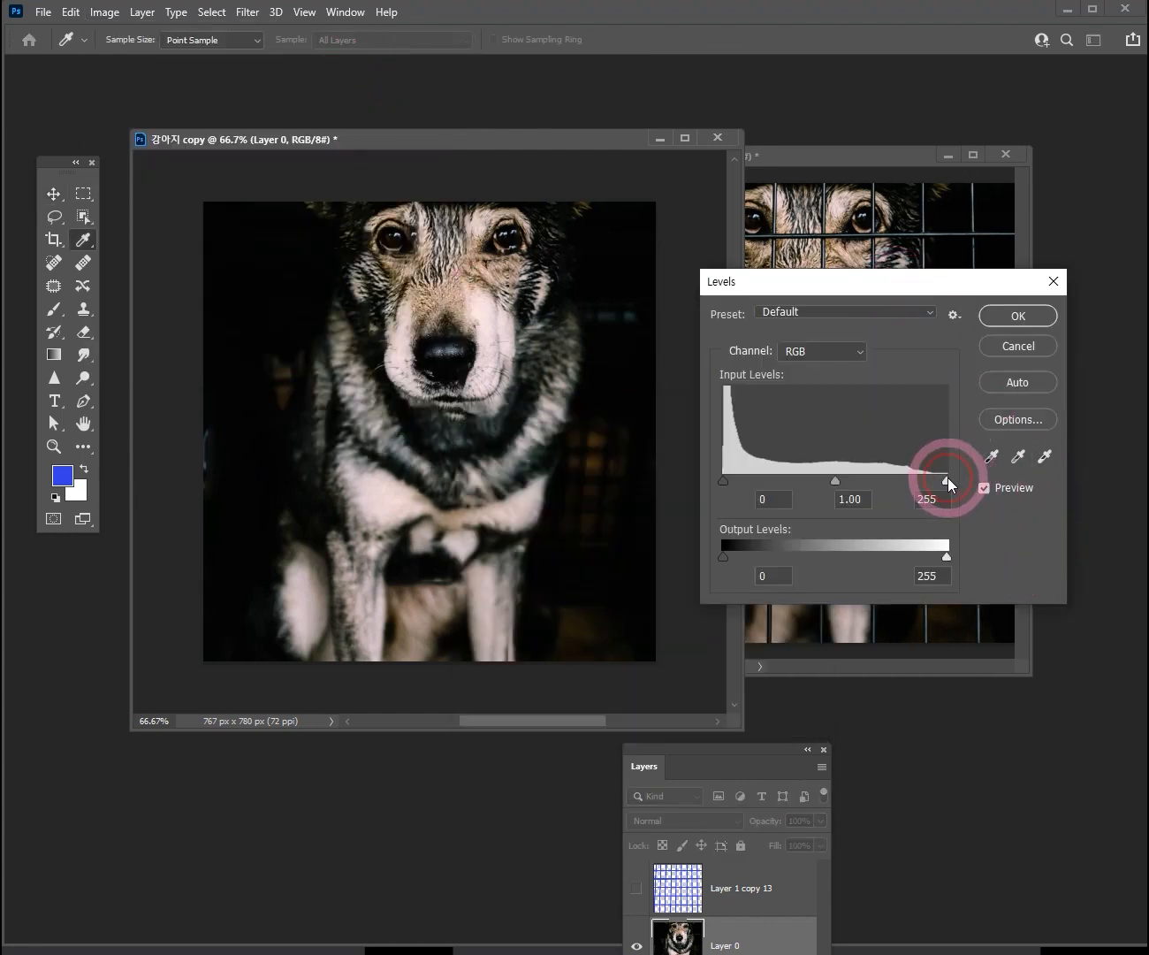
pyautogui.moveTo(948, 480)
pyautogui.mouseDown()
pyautogui.moveTo(850, 480)
pyautogui.moveTo(955, 485)
pyautogui.mouseUp()
pyautogui.click(845, 482)
pyautogui.moveTo(838, 485)
pyautogui.mouseDown()
pyautogui.moveTo(793, 481)
pyautogui.moveTo(857, 480)
pyautogui.moveTo(842, 483)
pyautogui.mouseUp()
pyautogui.moveTo(722, 481)
pyautogui.mouseDown()
pyautogui.moveTo(796, 480)
pyautogui.moveTo(723, 481)
pyautogui.mouseUp()
pyautogui.click(948, 482)
pyautogui.moveTo(951, 486); pyautogui.dragTo(912, 483)
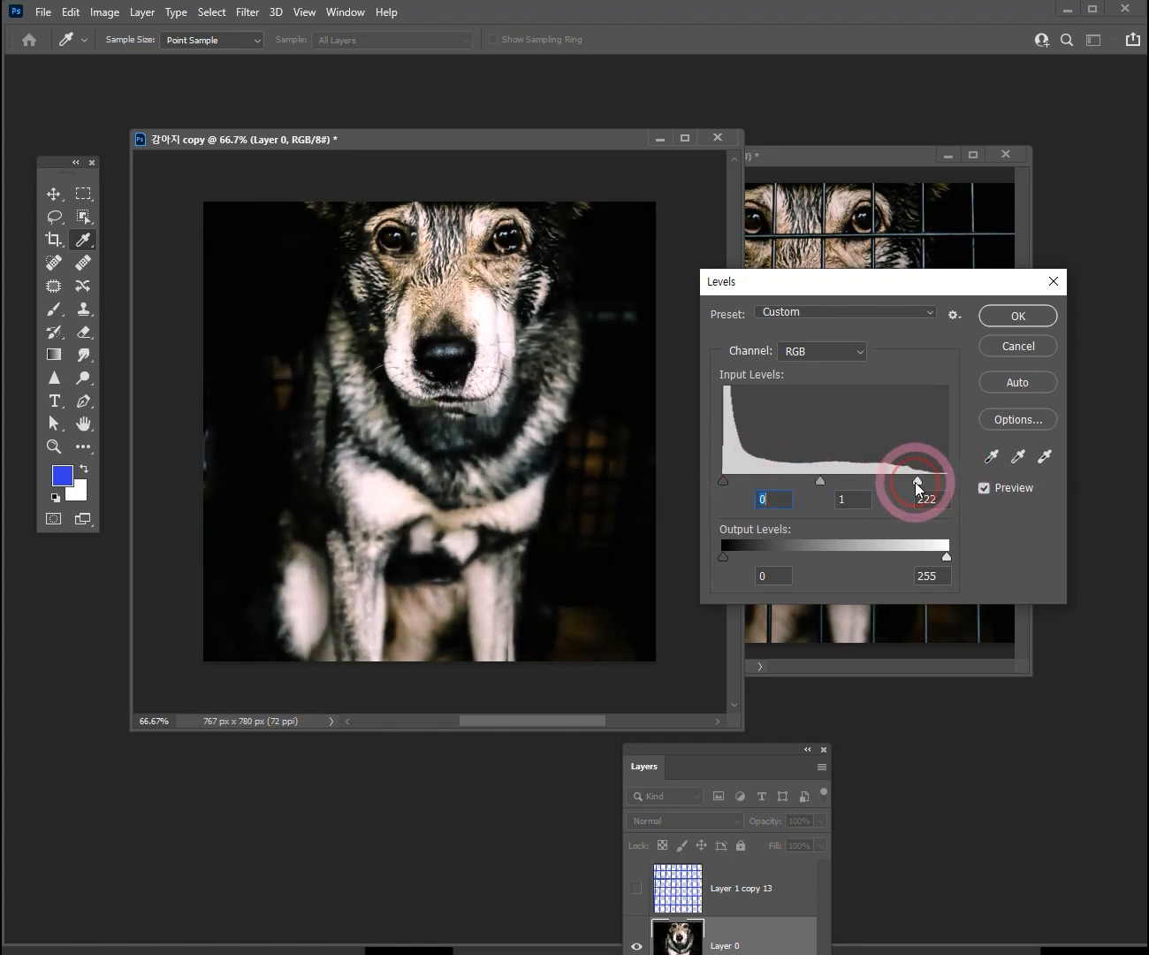
pyautogui.moveTo(821, 485); pyautogui.dragTo(787, 484)
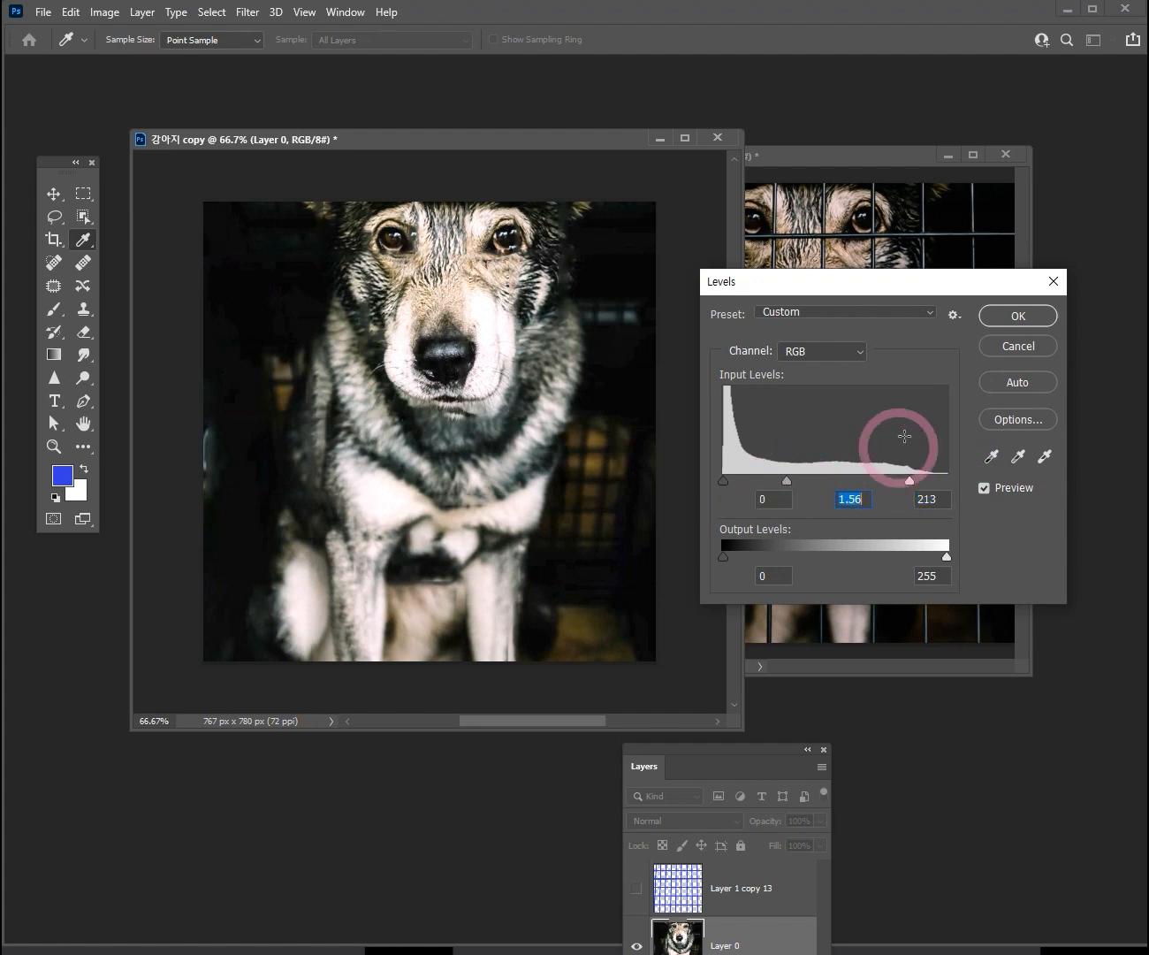
pyautogui.click(1017, 319)
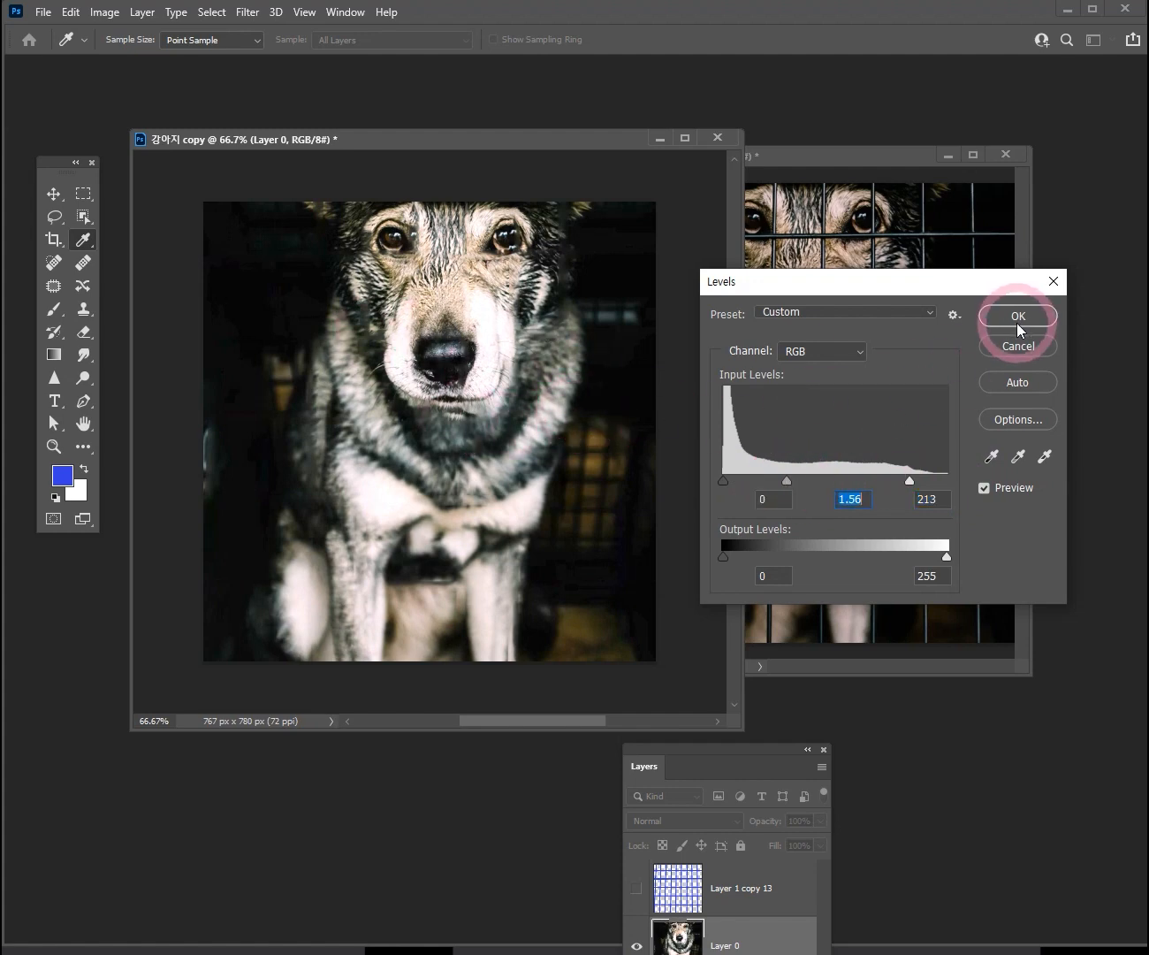
# Step: Close 강아지 copy and 강아지.jpg without saving and return the Layers panel and toolbox to the workspace edges
pyautogui.press('v')
pyautogui.moveTo(601, 141); pyautogui.dragTo(324, 172)
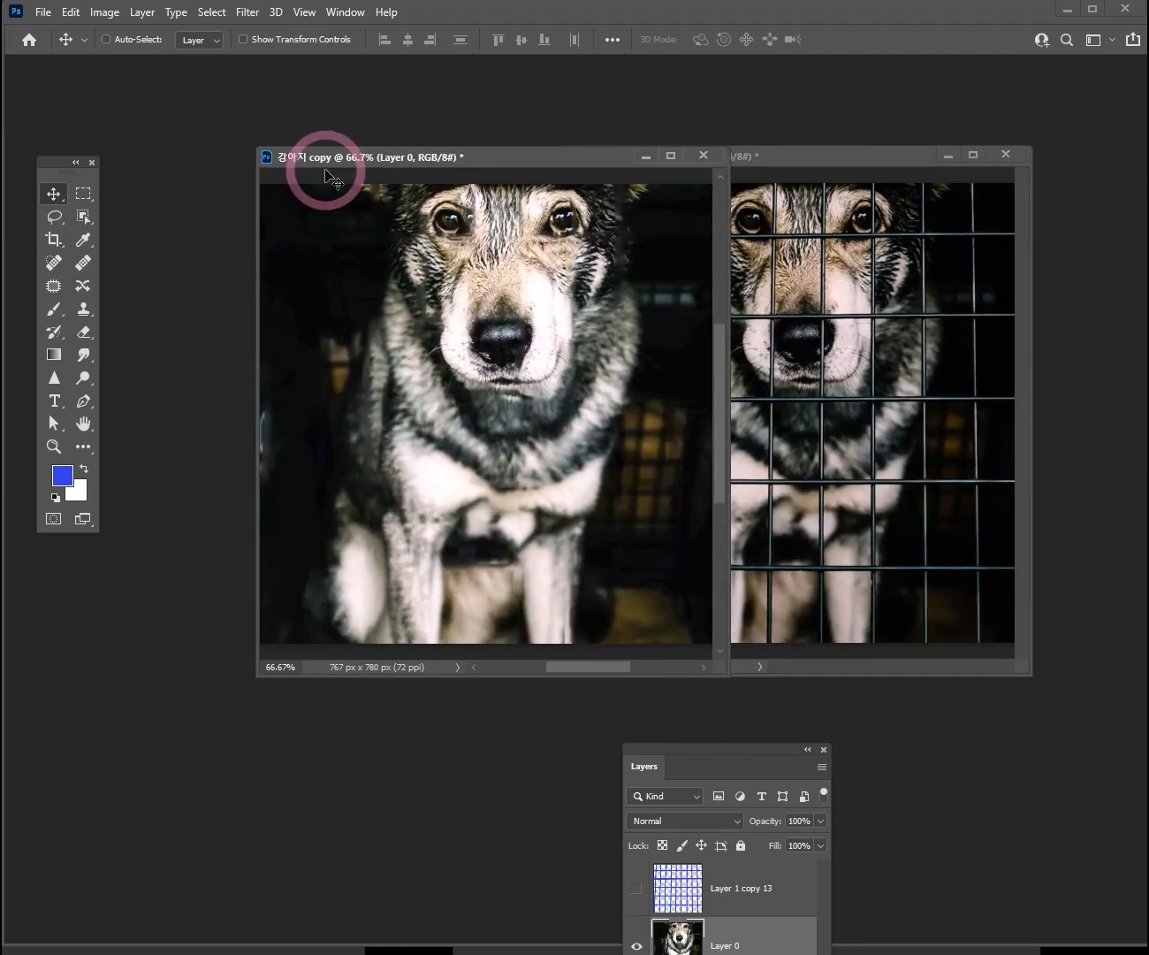
pyautogui.click(704, 155)
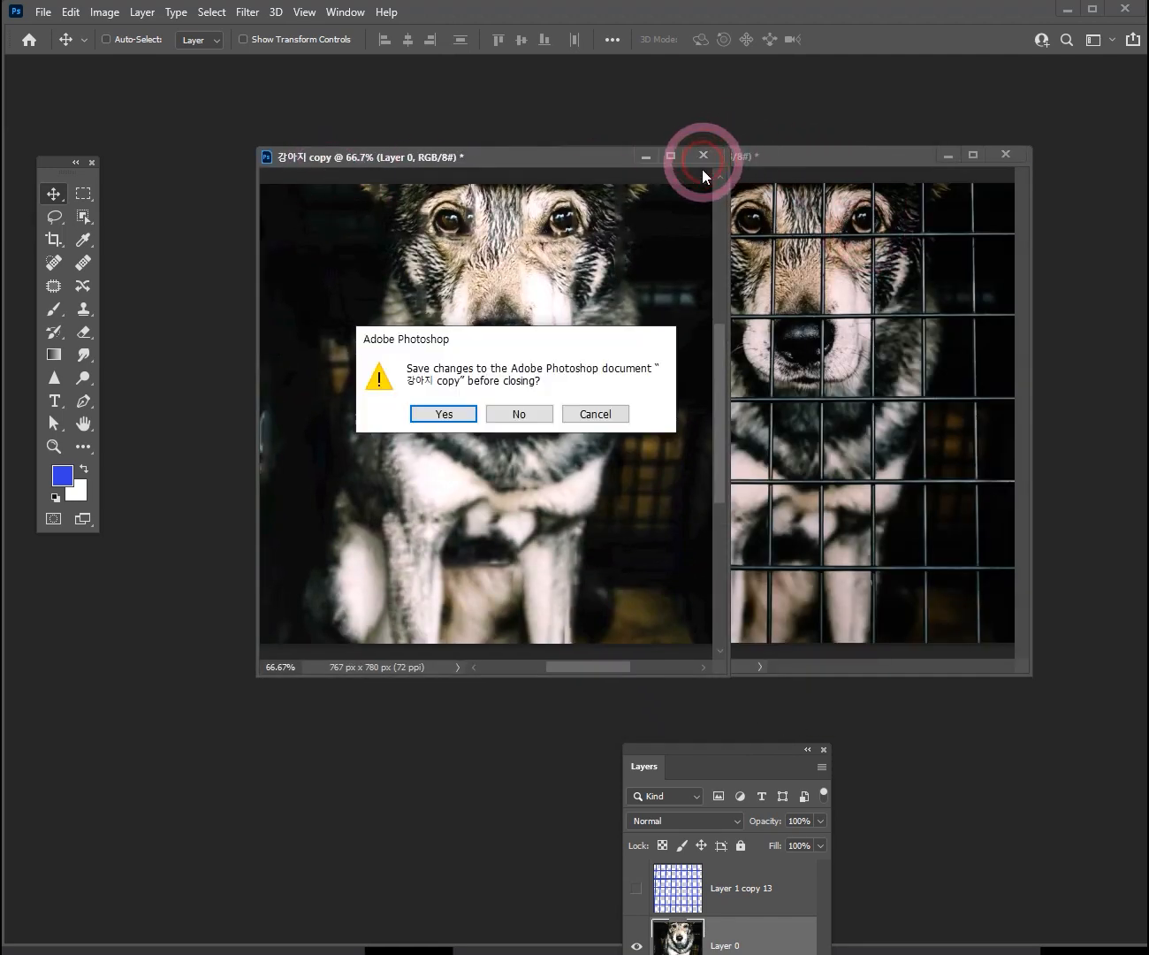
pyautogui.click(546, 412)
pyautogui.click(1006, 156)
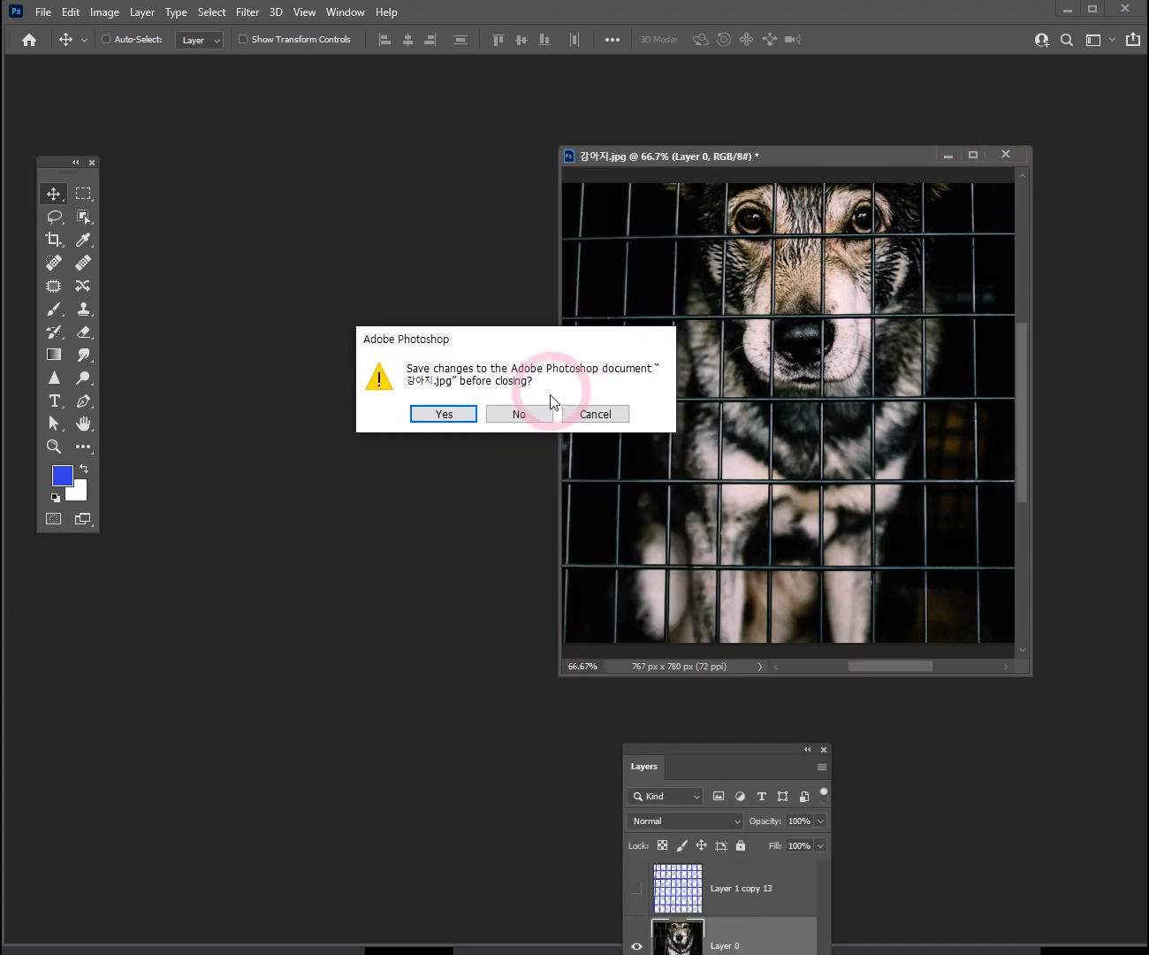
pyautogui.click(538, 417)
pyautogui.moveTo(744, 744); pyautogui.dragTo(1049, 101)
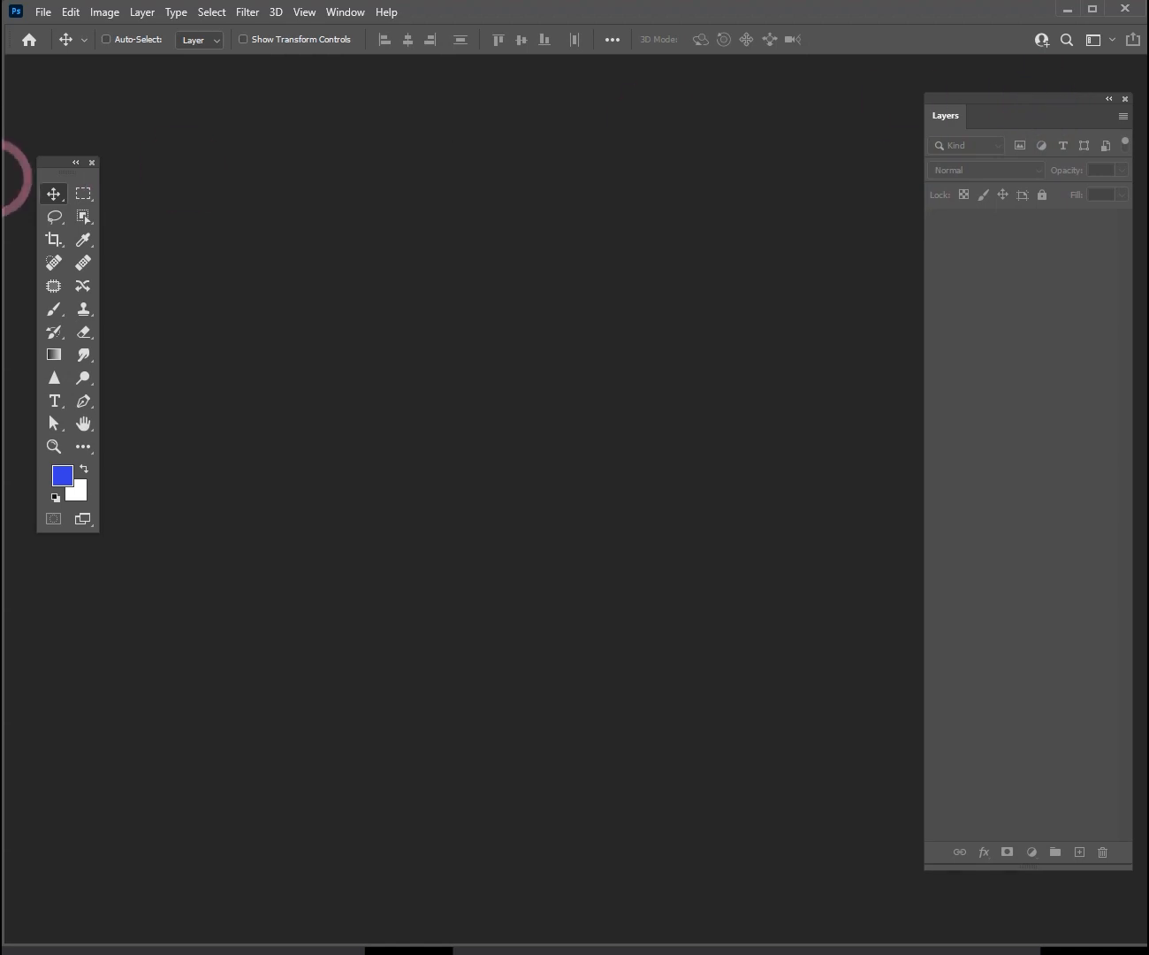
pyautogui.moveTo(64, 164); pyautogui.dragTo(40, 106)
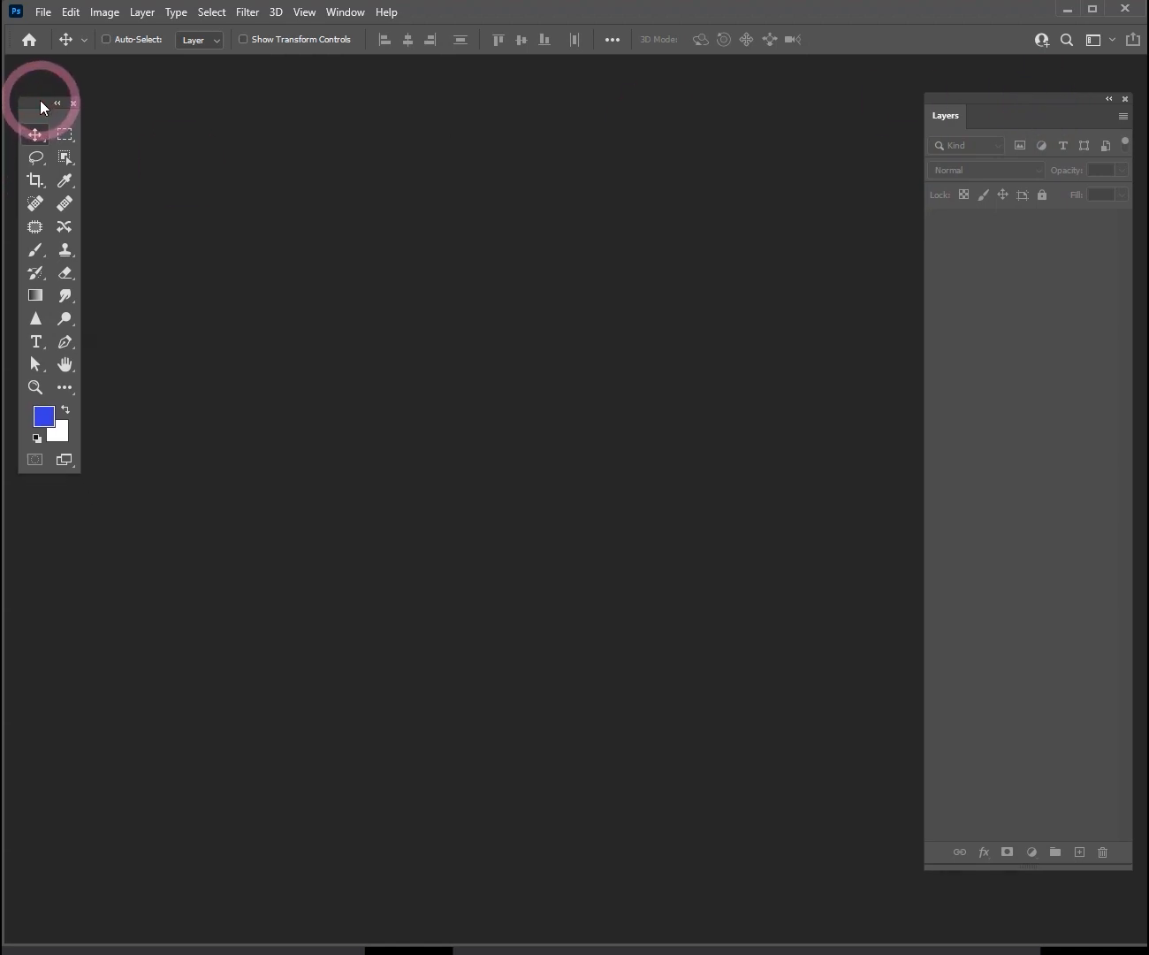
# Step: Open 돌.jpg from the 쇼츠 14 folder and dock its window as a tabbed document
pyautogui.doubleClick(423, 276)
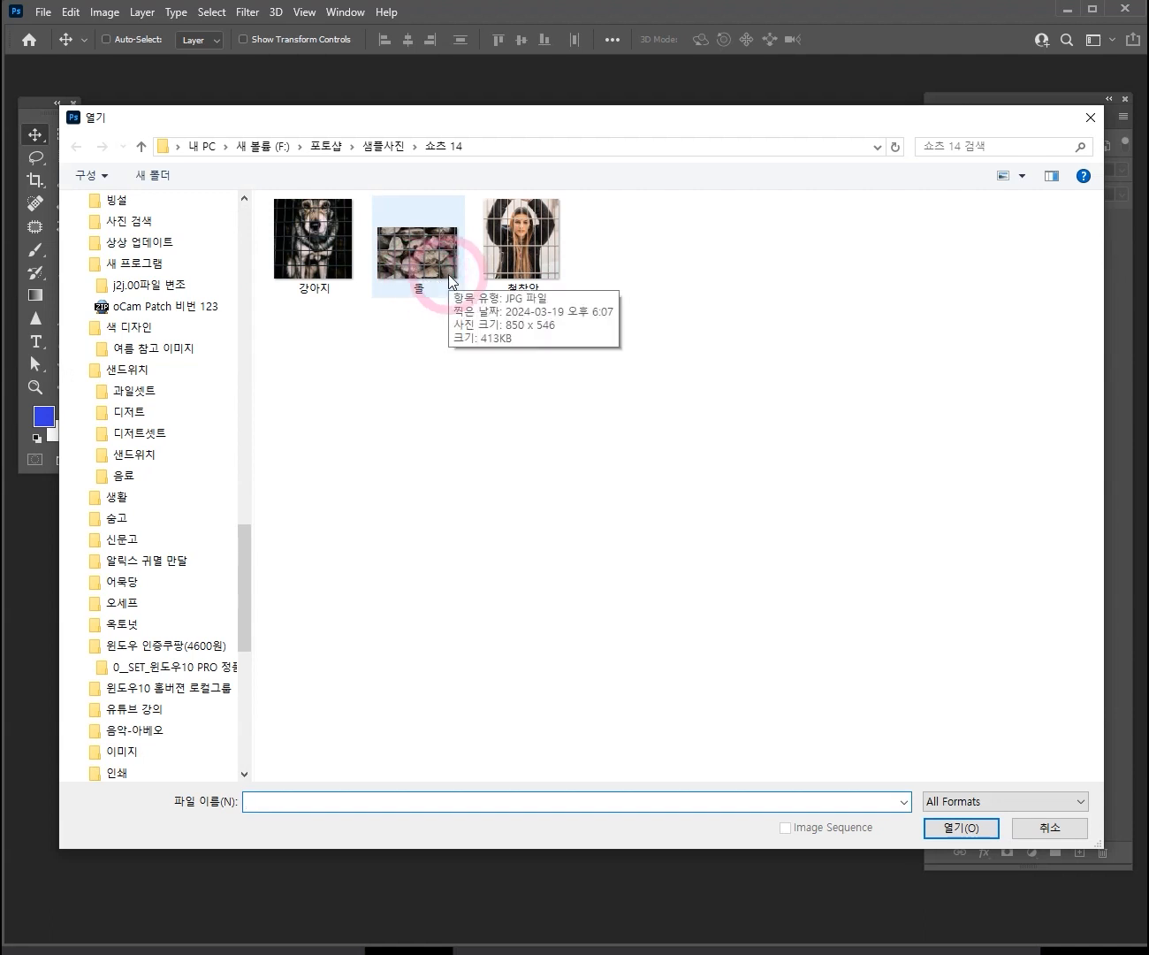
pyautogui.moveTo(480, 122); pyautogui.dragTo(500, 120)
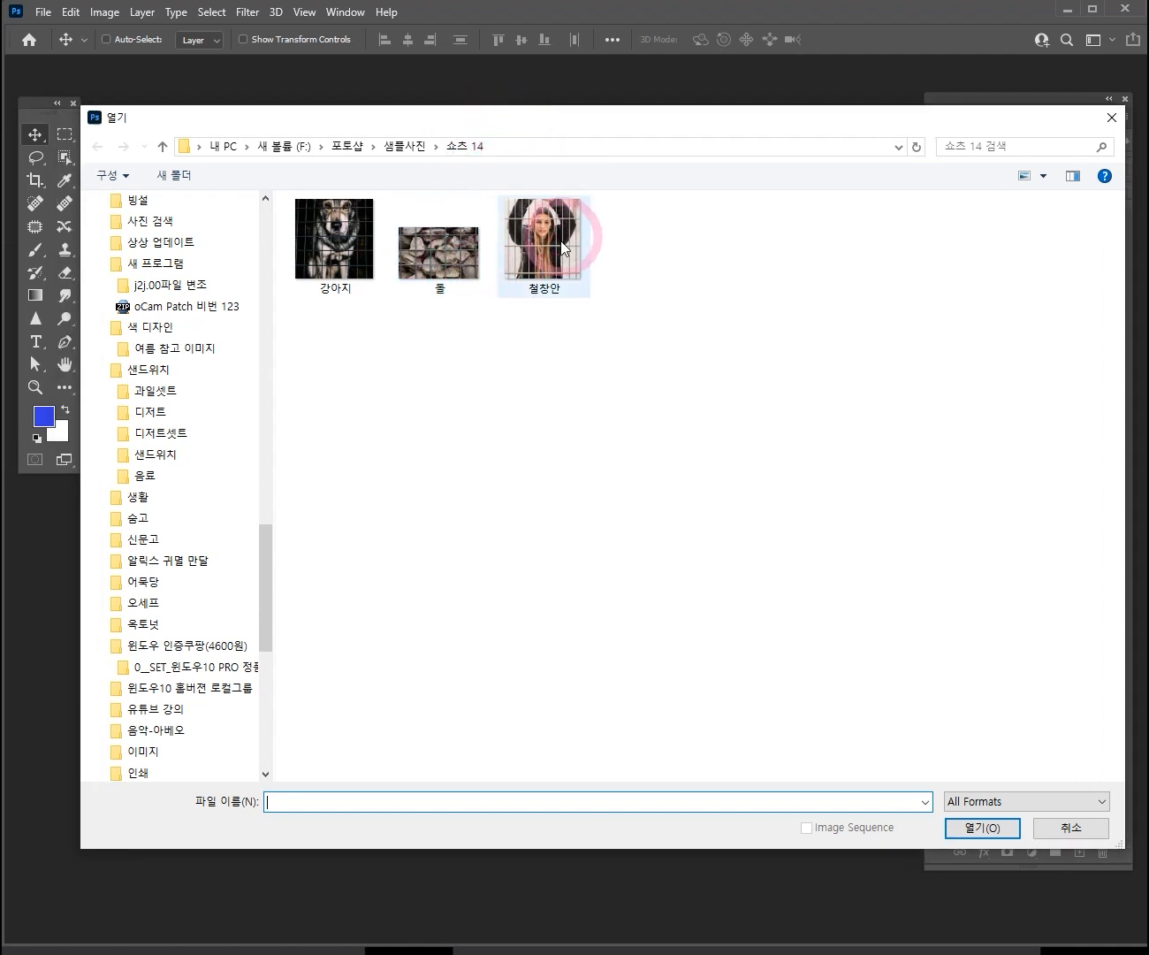
pyautogui.doubleClick(449, 264)
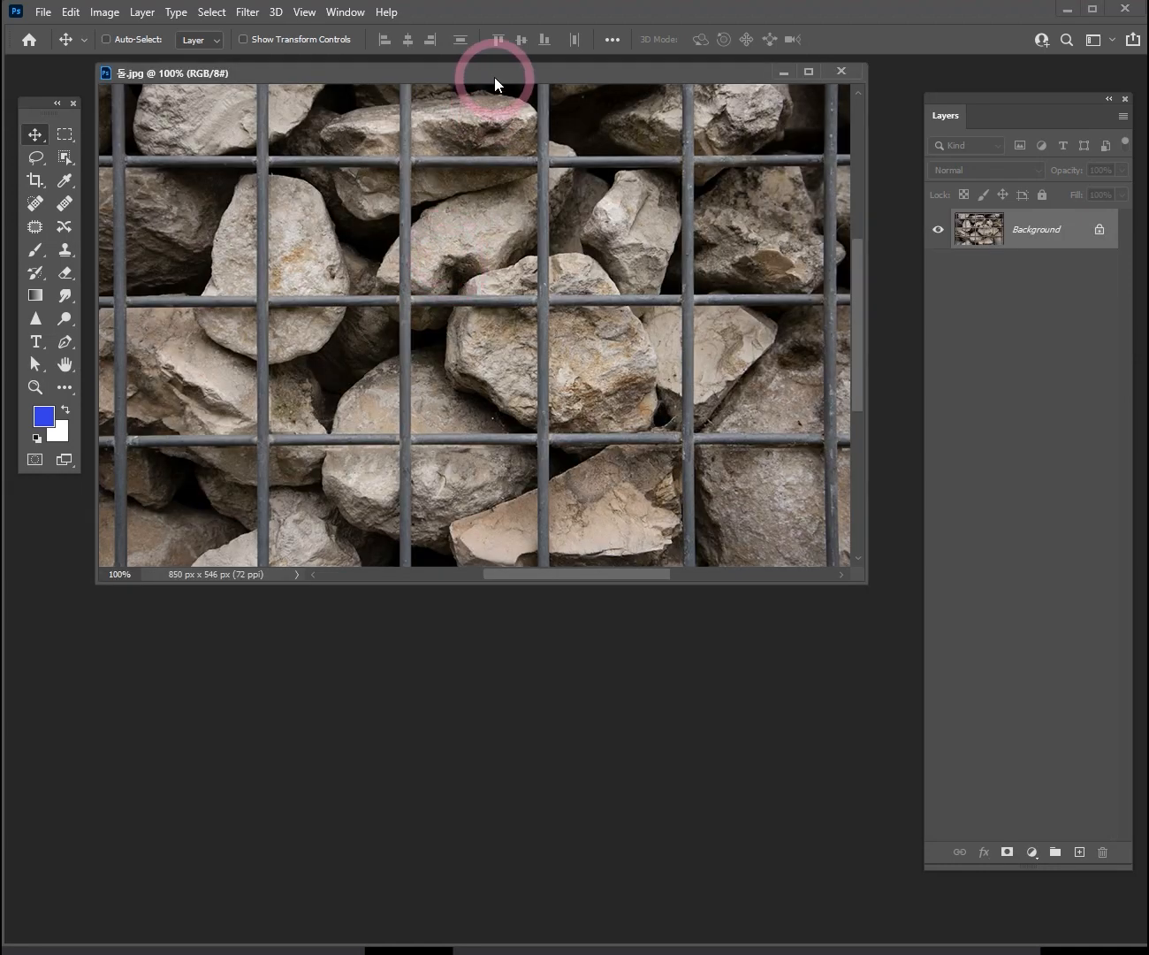
pyautogui.moveTo(494, 77)
pyautogui.mouseDown()
pyautogui.moveTo(499, 227)
pyautogui.moveTo(505, 65)
pyautogui.mouseUp()
pyautogui.moveTo(737, 476); pyautogui.dragTo(654, 374)
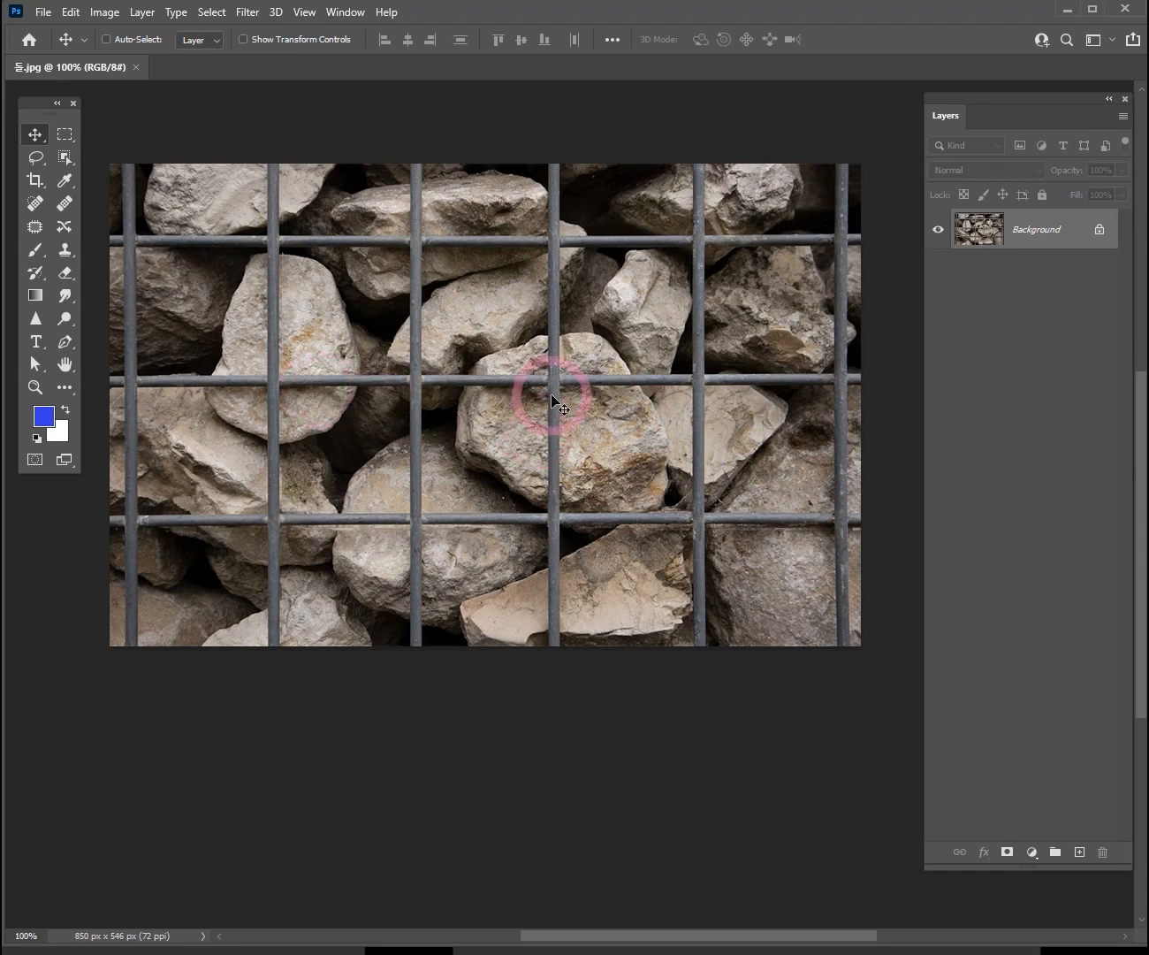
# Step: Select a narrow full-height strip around the second vertical bar, fill it with blue on the Background layer and deselect
pyautogui.moveTo(70, 141); pyautogui.dragTo(106, 133)
pyautogui.moveTo(259, 148); pyautogui.dragTo(291, 700)
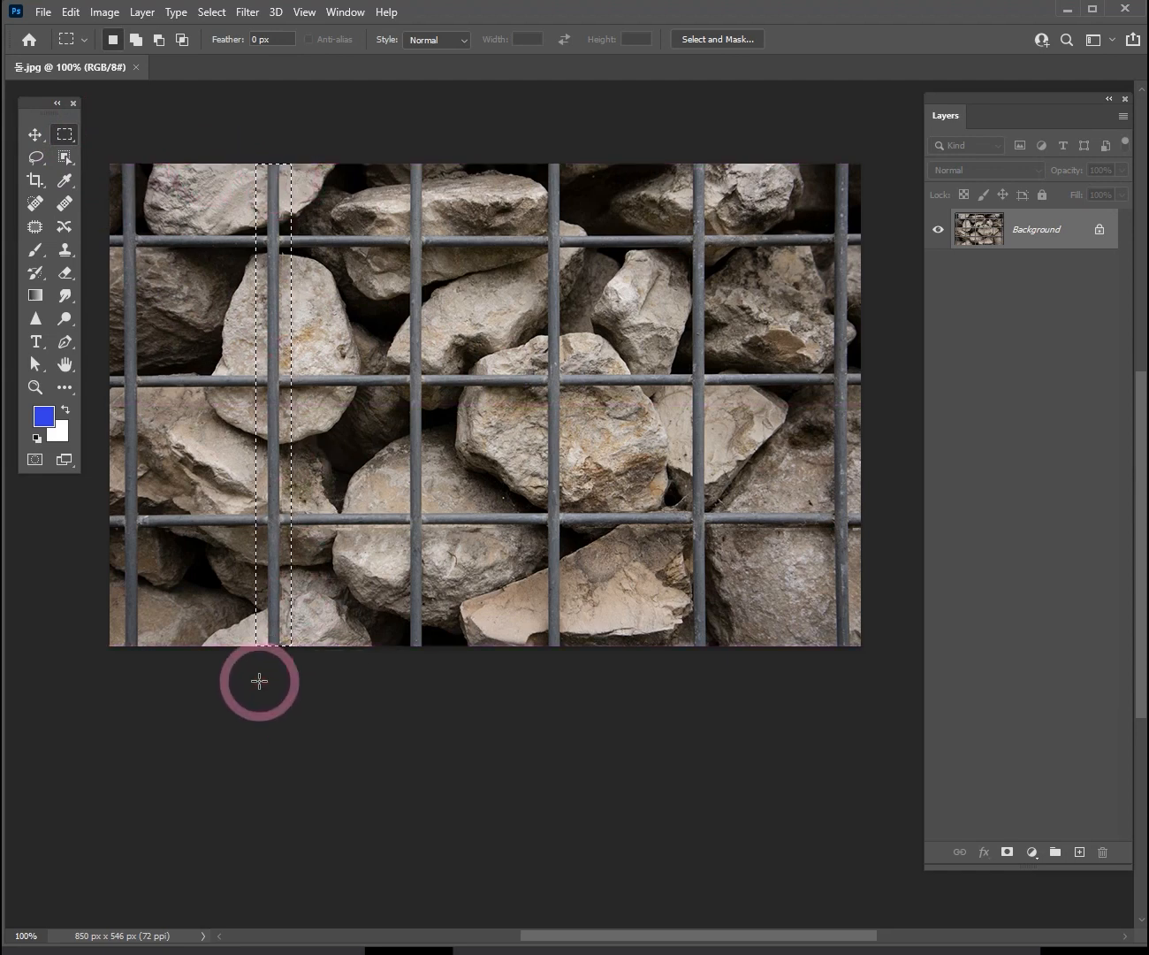
pyautogui.hotkey('alt', 'BackSpace')
pyautogui.hotkey('ctrl', 'd')
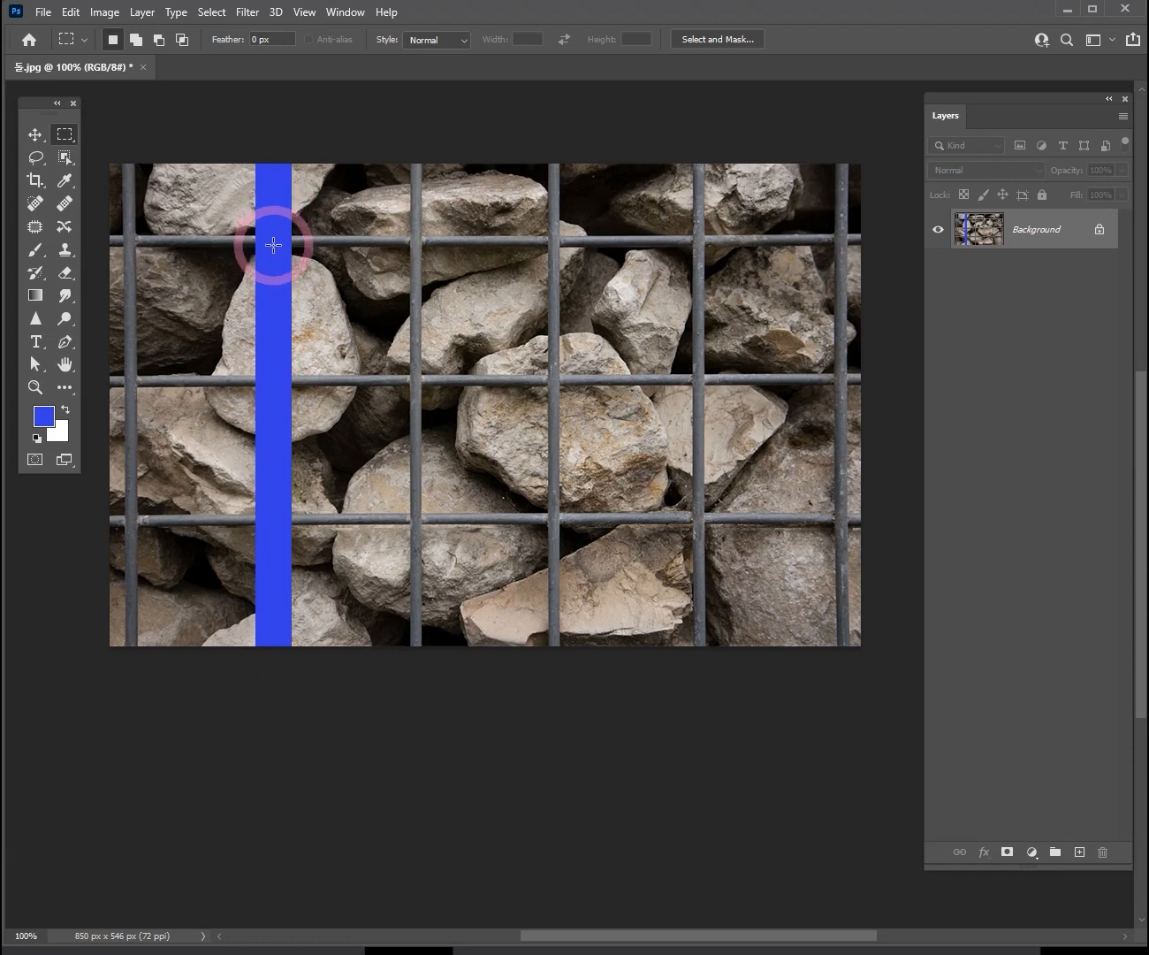
# Step: Undo the deselection and Background fill, fill the restored strip with blue on a new layer and deselect
pyautogui.hotkey('ctrl', 'z')
pyautogui.hotkey('ctrl', 'z')
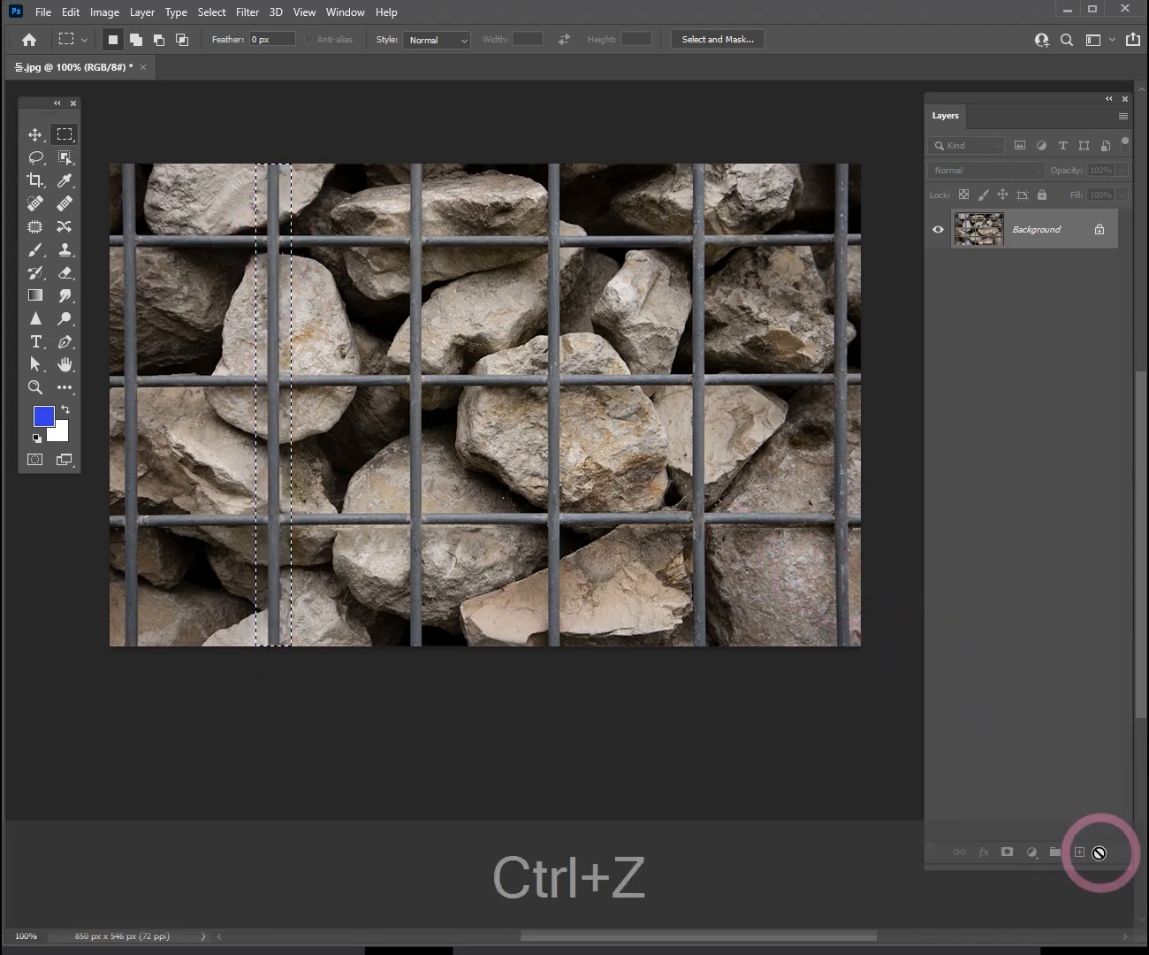
pyautogui.click(1080, 852)
pyautogui.hotkey('alt', 'BackSpace')
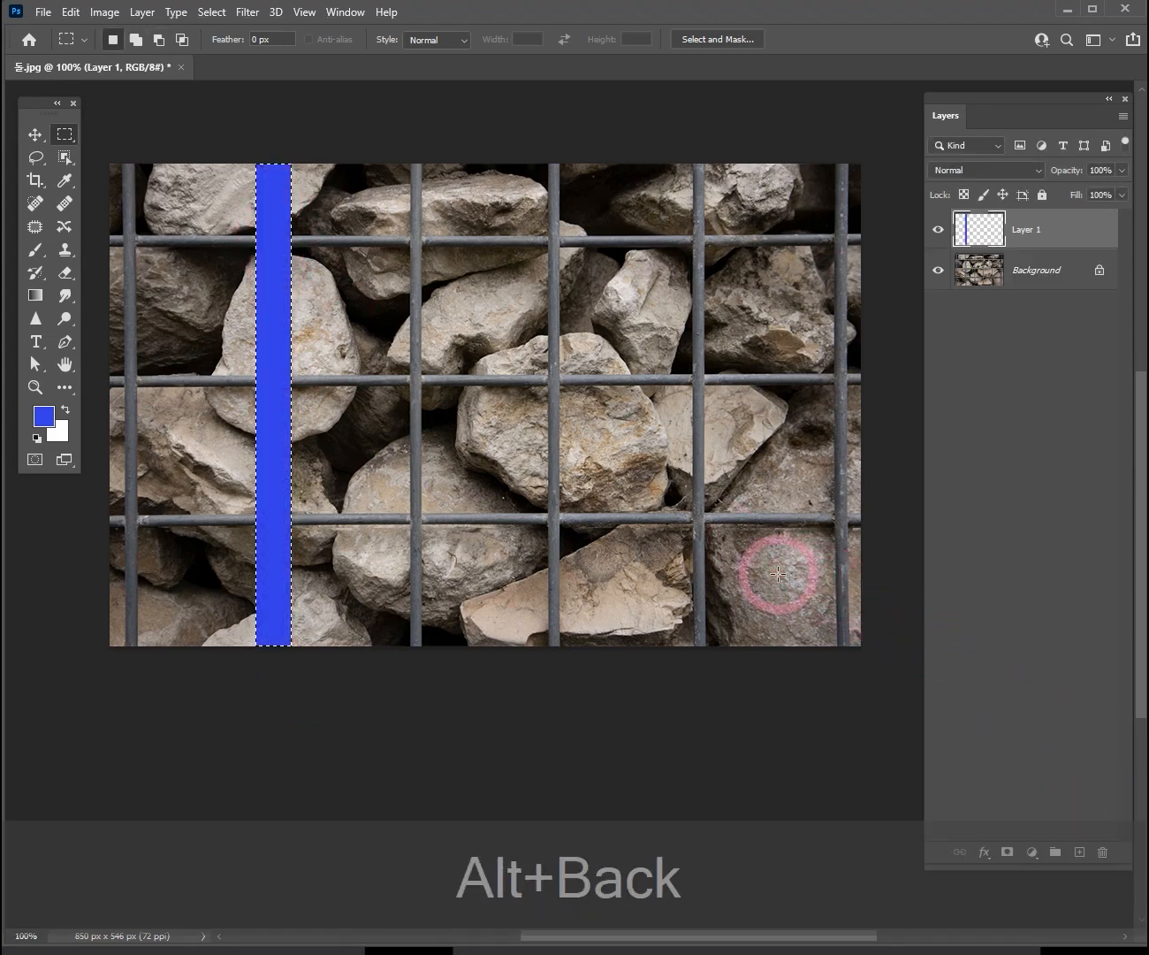
pyautogui.hotkey('ctrl', 'd')
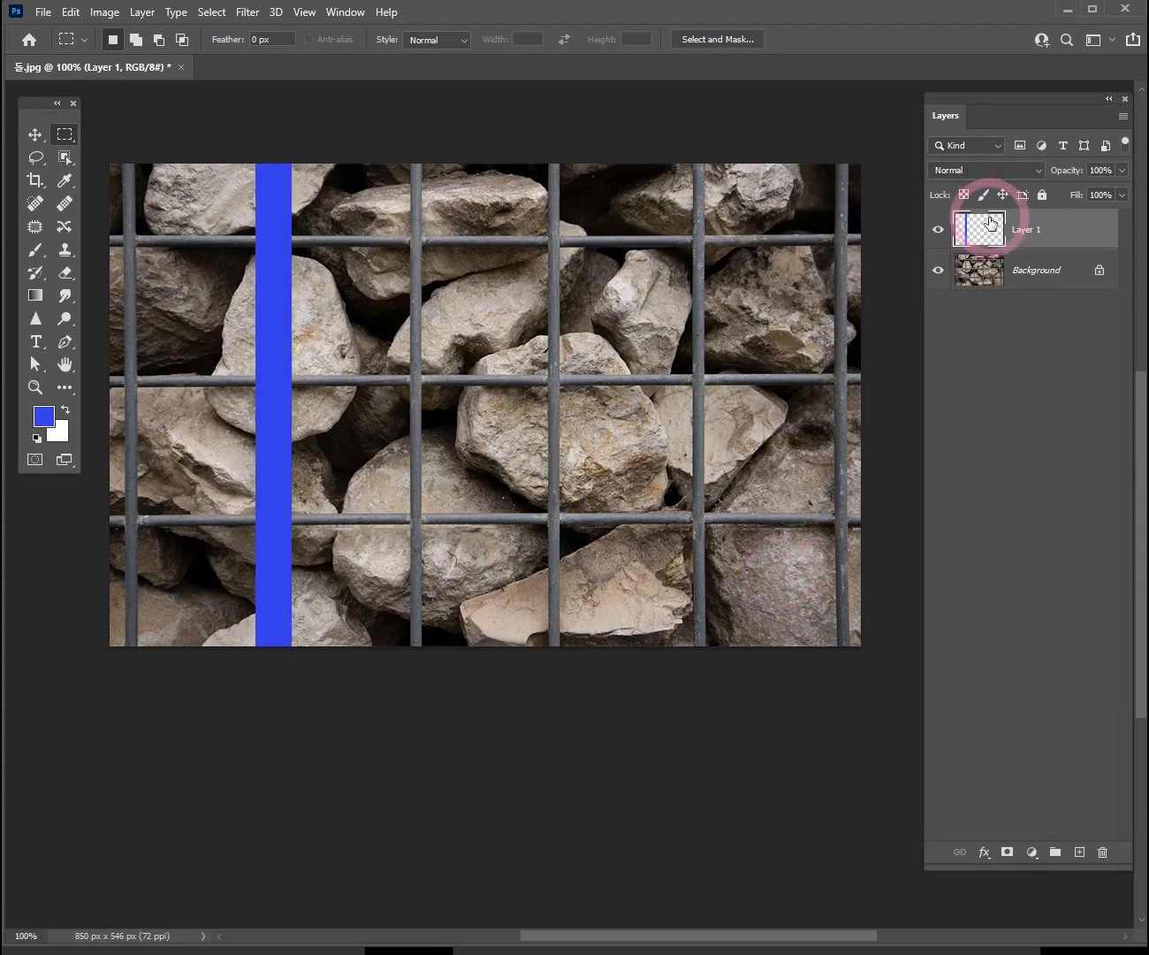
# Step: Load Layer 1's strip as a selection, hide that layer and apply a Content-Aware fill to the Background layer, then deselect
pyautogui.press('ctrl')
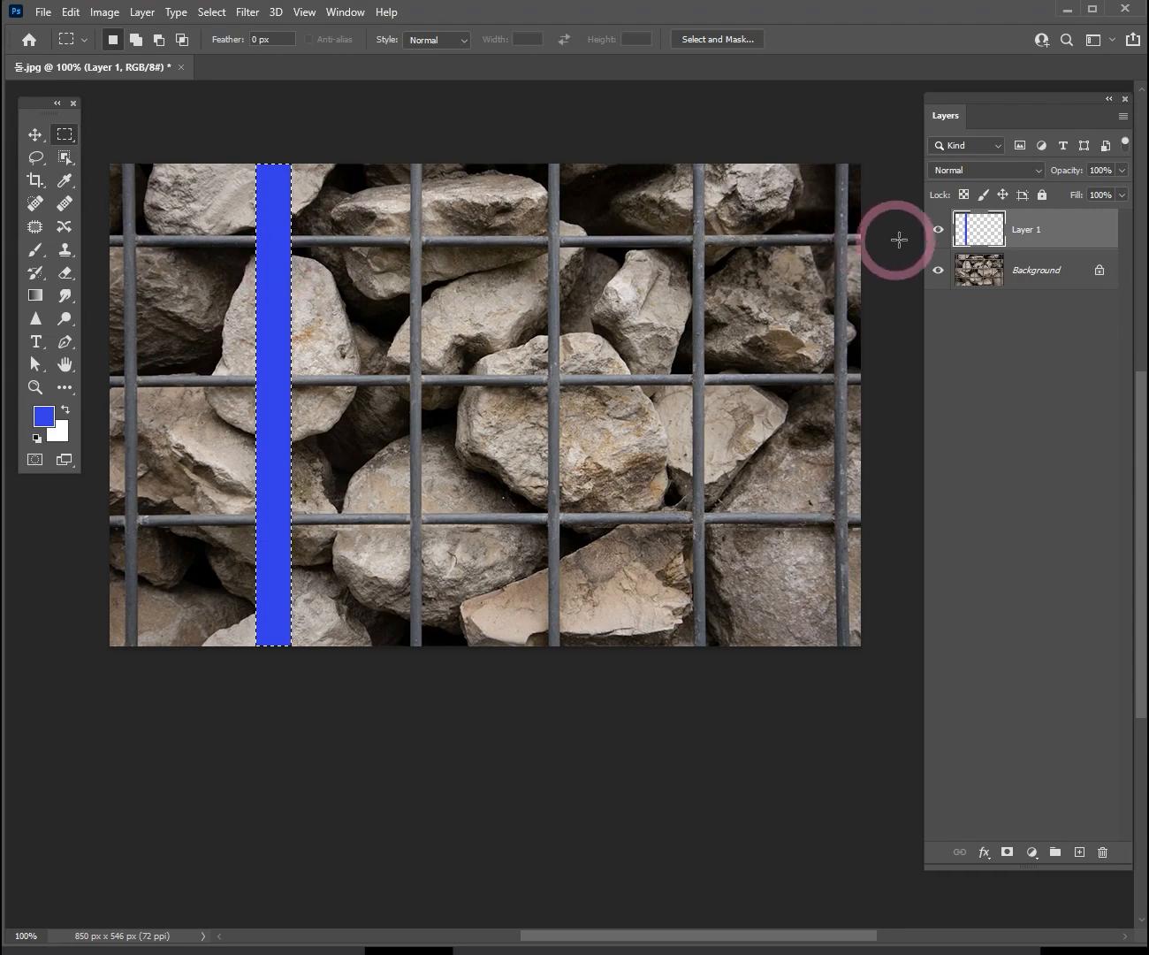
pyautogui.click(986, 278)
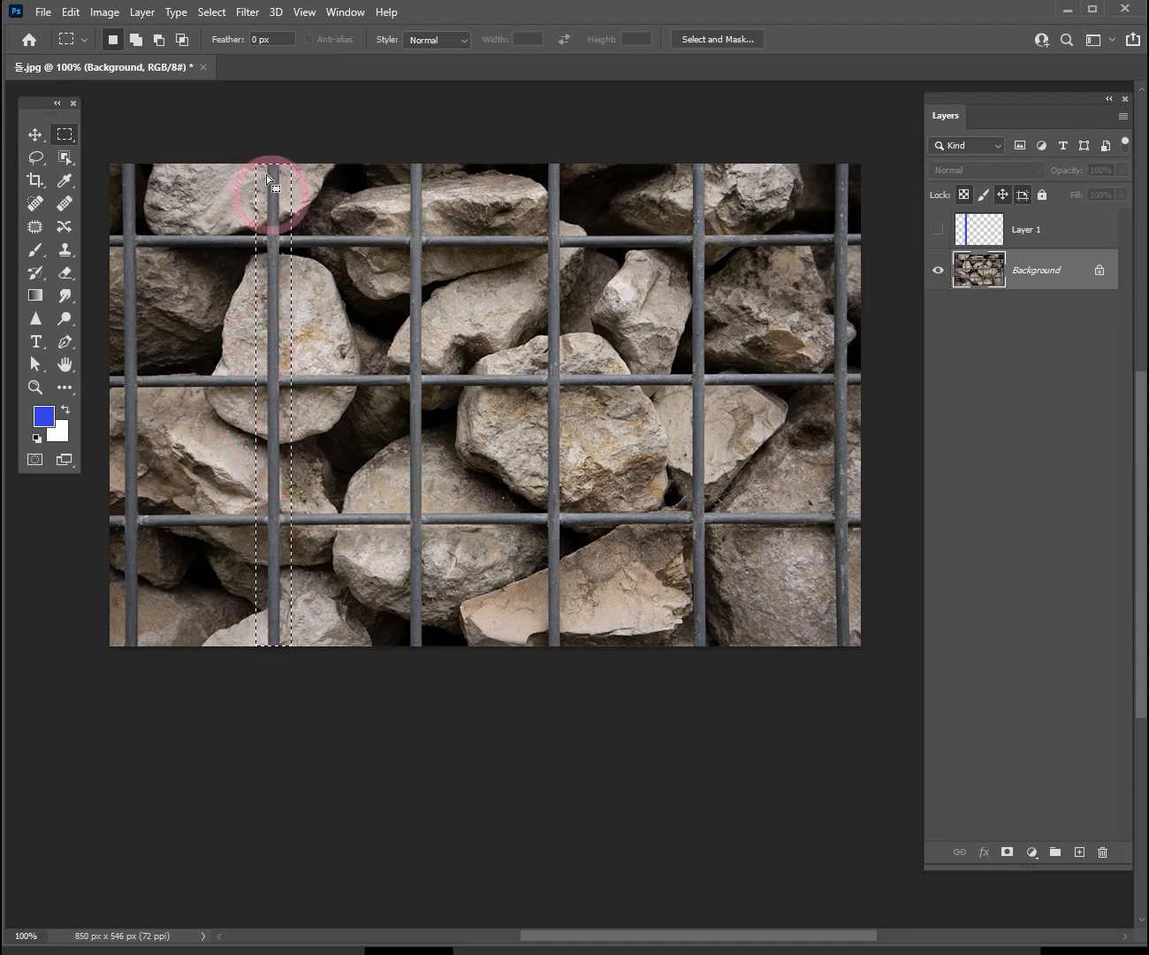
pyautogui.click(71, 11)
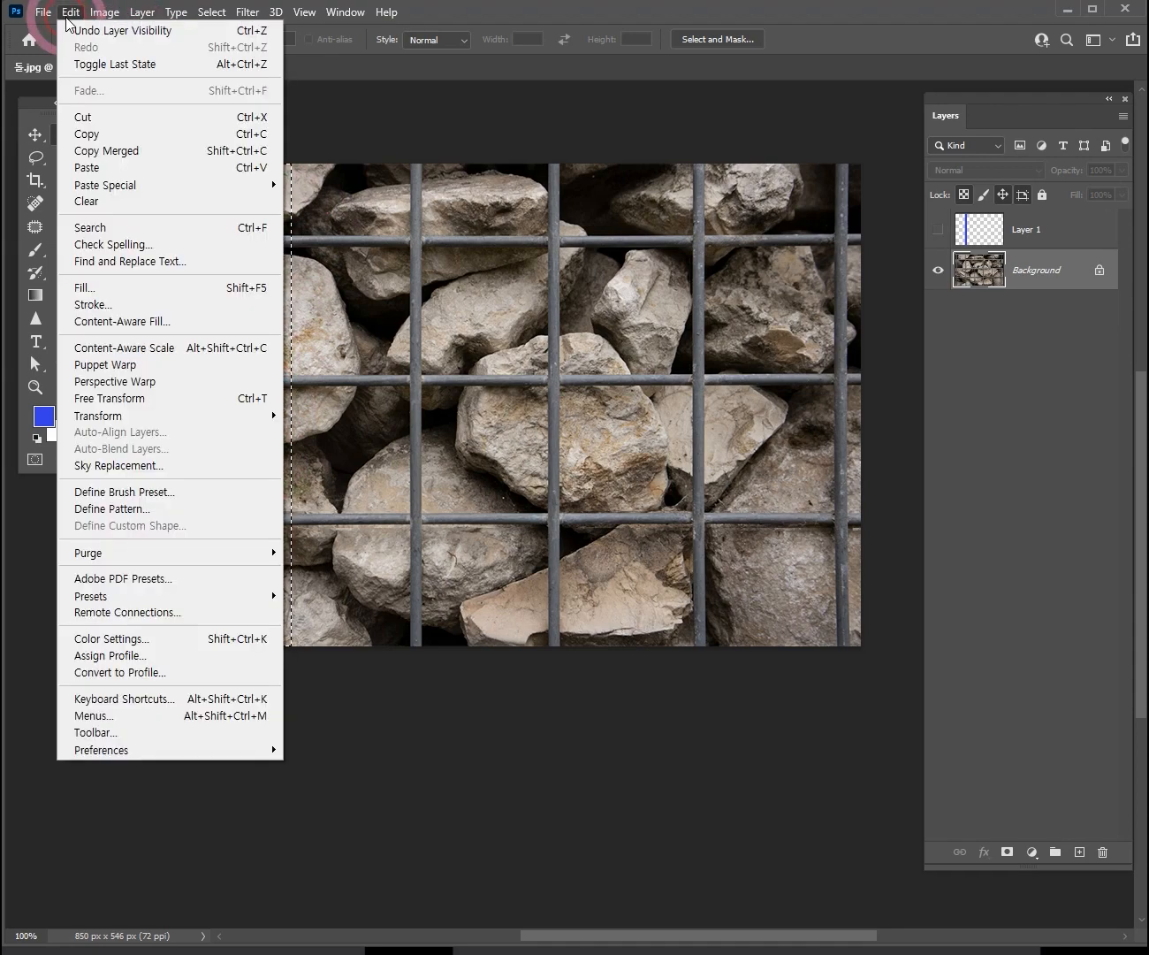
pyautogui.click(150, 288)
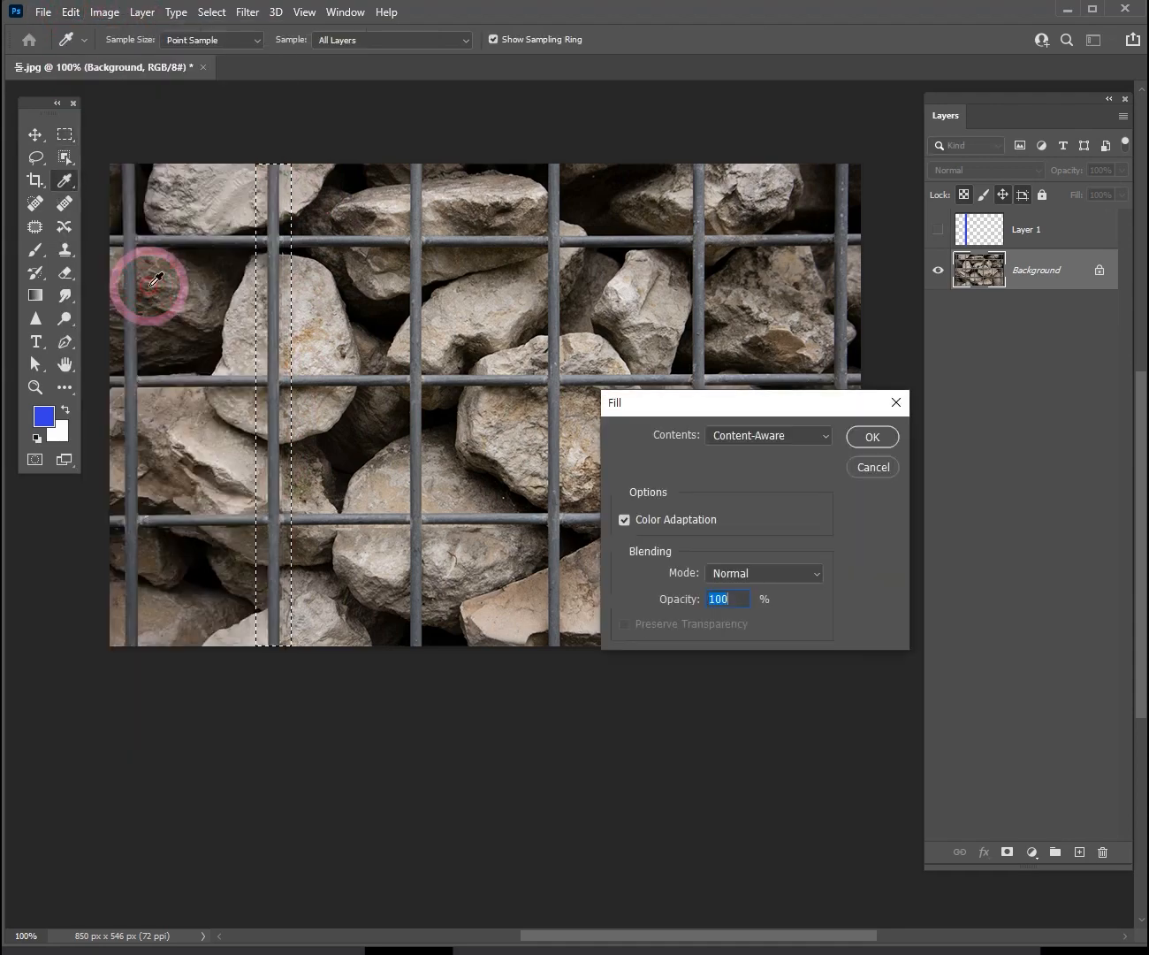
pyautogui.click(860, 435)
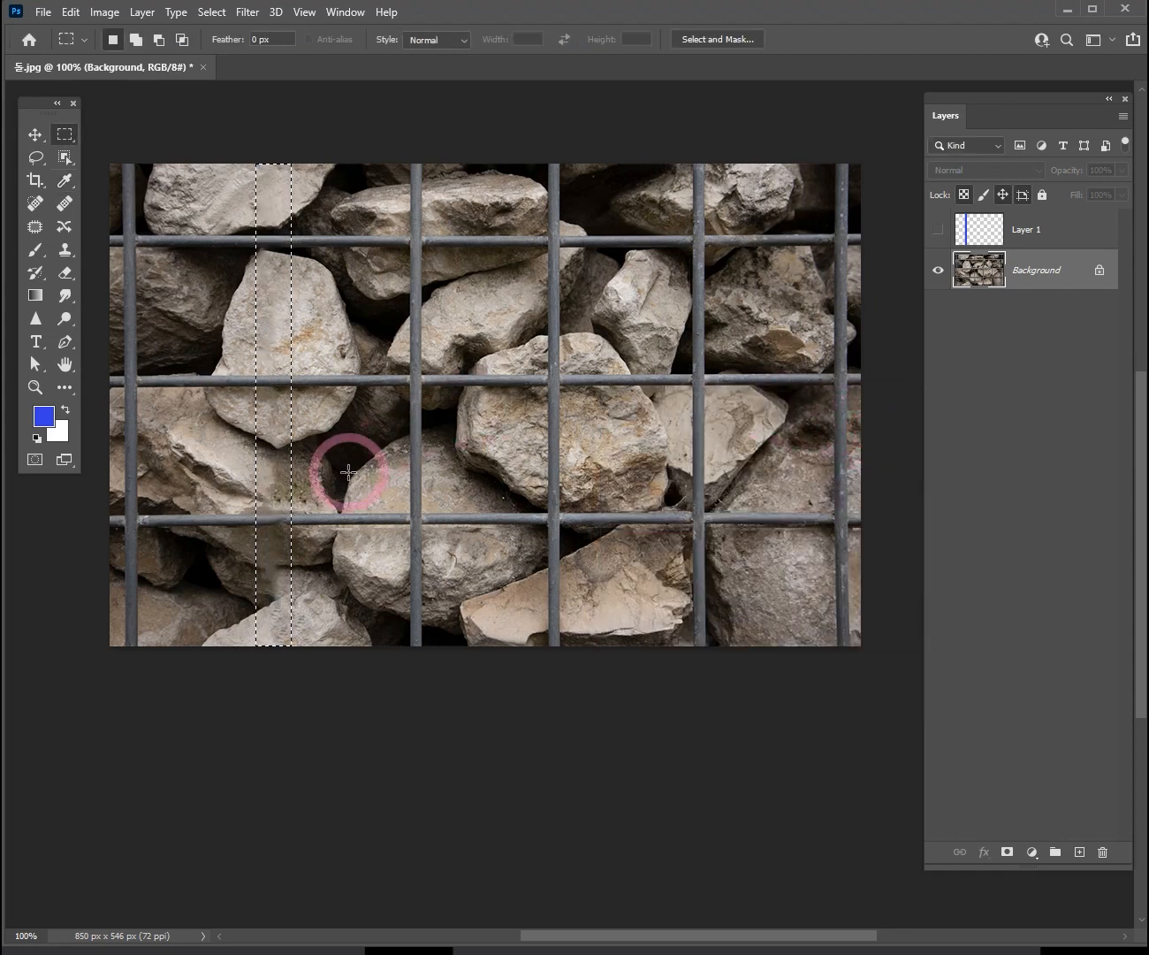
pyautogui.hotkey('ctrl', 'd')
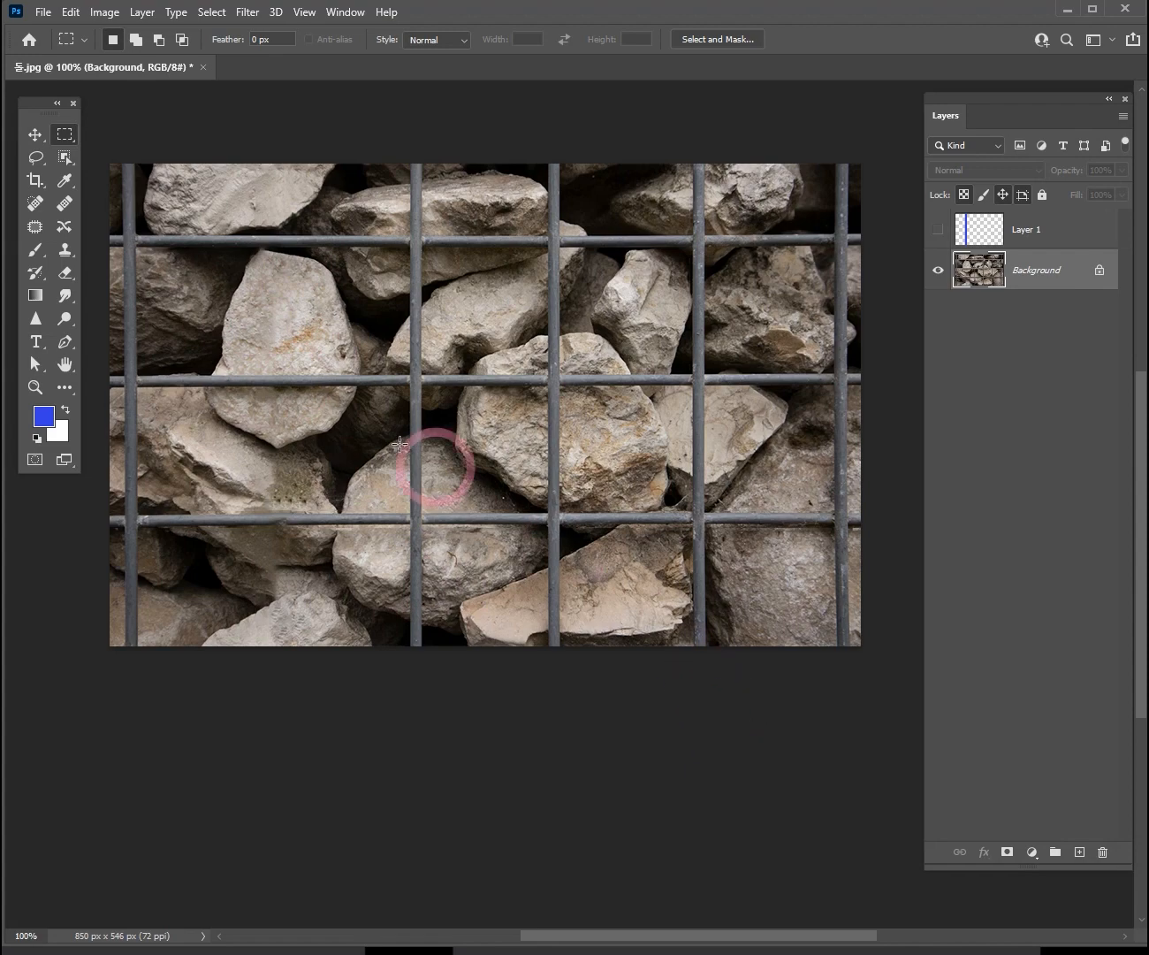
# Step: Undo the Content-Aware fill, clear the selection and delete Layer 1
pyautogui.hotkey('ctrl', 'z')
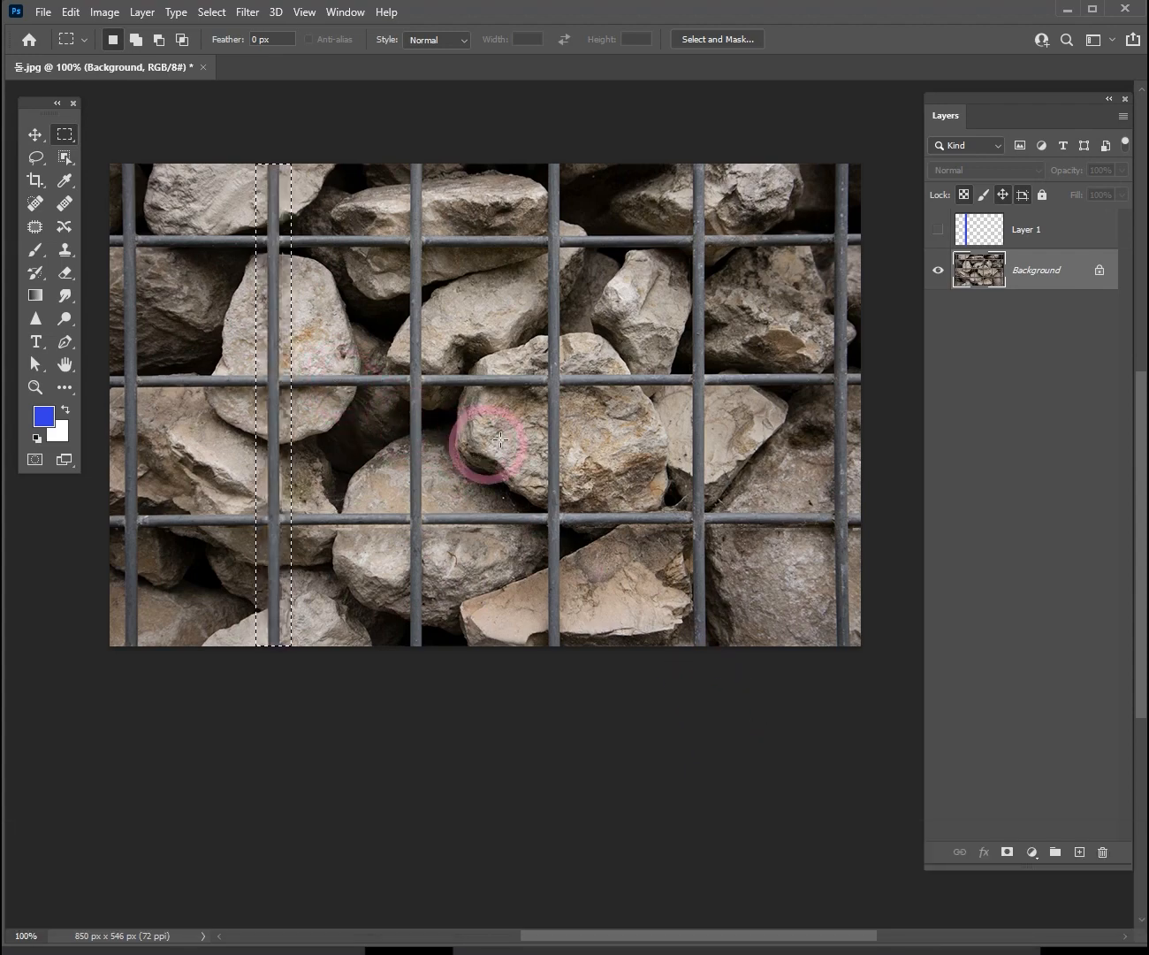
pyautogui.hotkey('ctrl', 'd')
pyautogui.click(1027, 229)
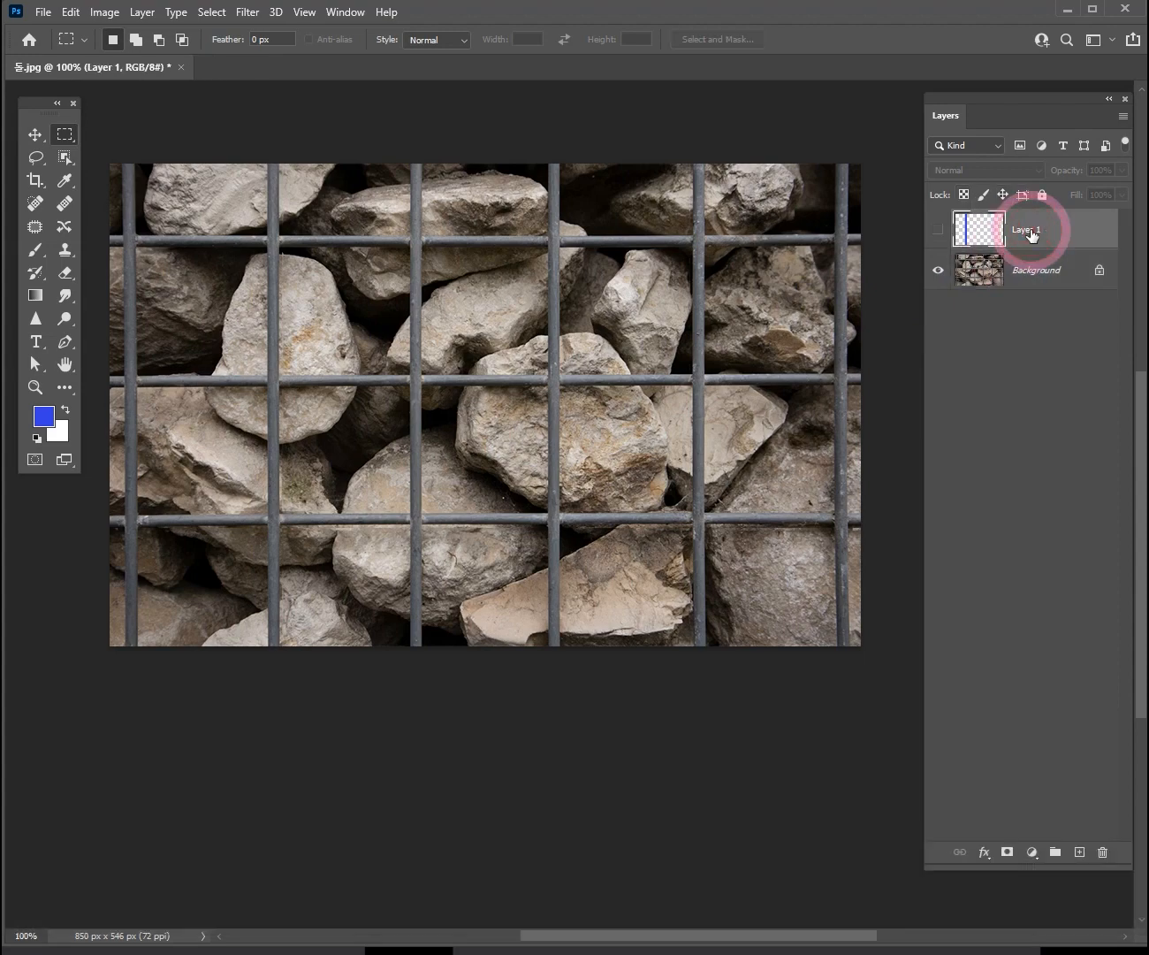
pyautogui.press('Delete')
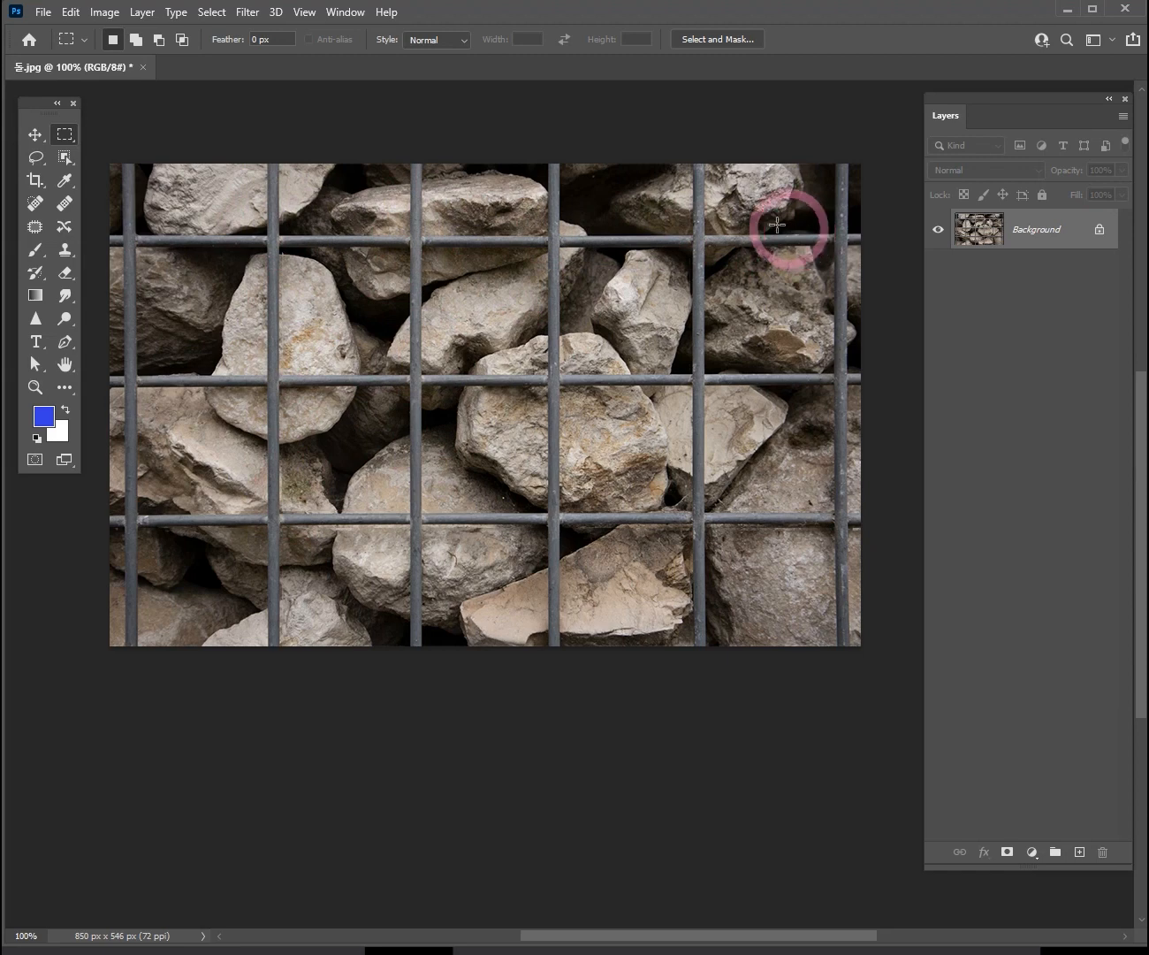
# Step: Select narrow full-height strips around all six vertical bars with the Rectangular Marquee tool, combining them into one selection
pyautogui.rightClick(64, 135)
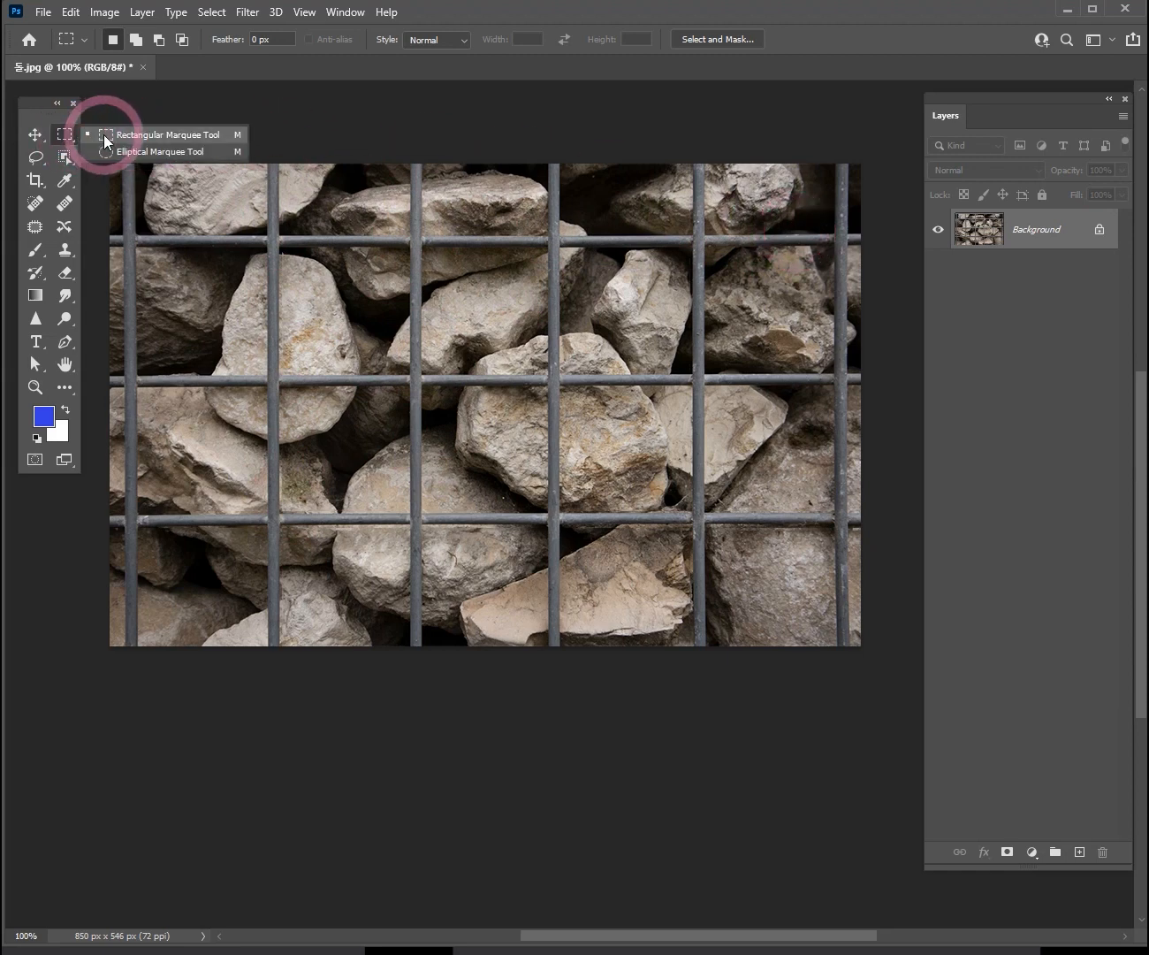
pyautogui.click(105, 143)
pyautogui.moveTo(115, 152); pyautogui.dragTo(142, 662)
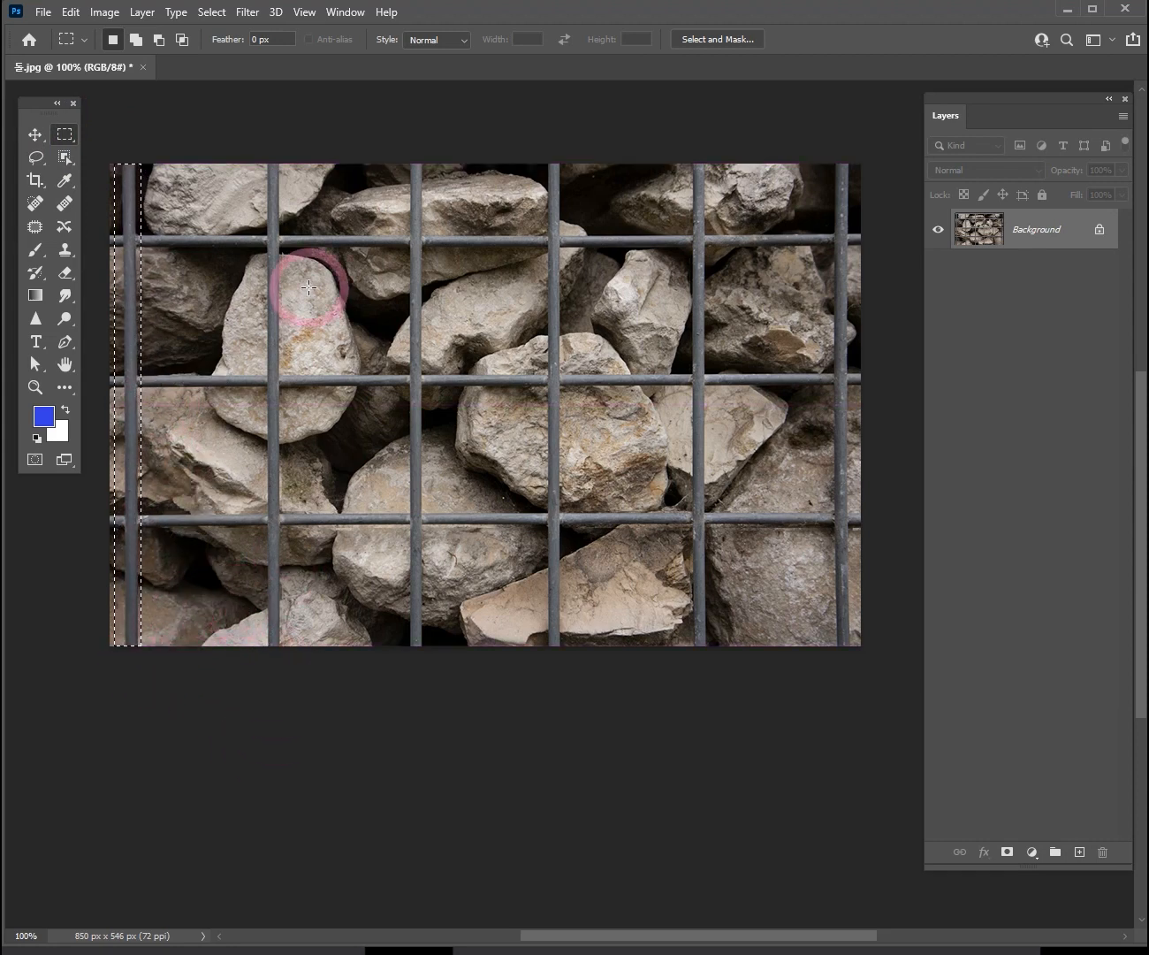
pyautogui.press('shift')
pyautogui.moveTo(258, 160); pyautogui.dragTo(287, 664)
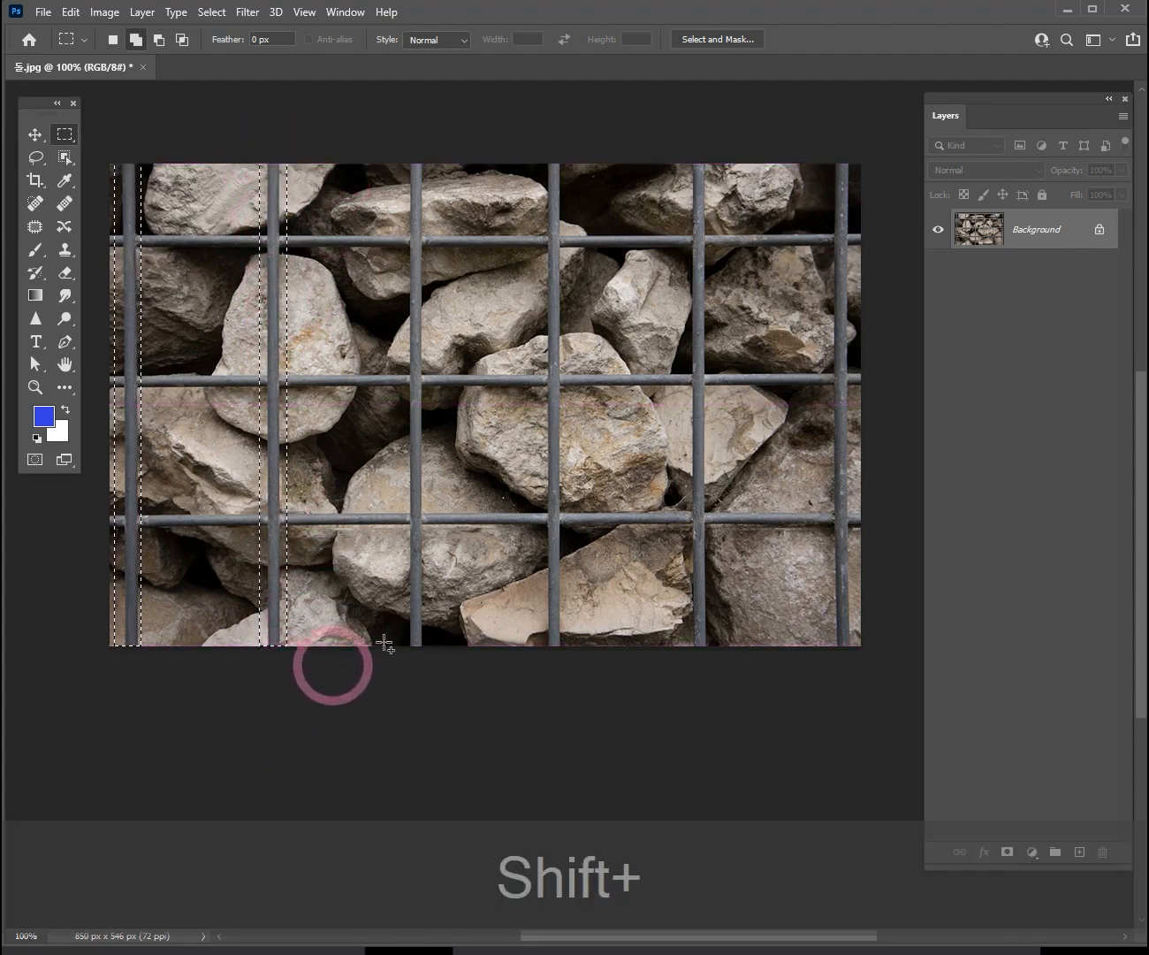
pyautogui.moveTo(404, 153); pyautogui.dragTo(432, 662)
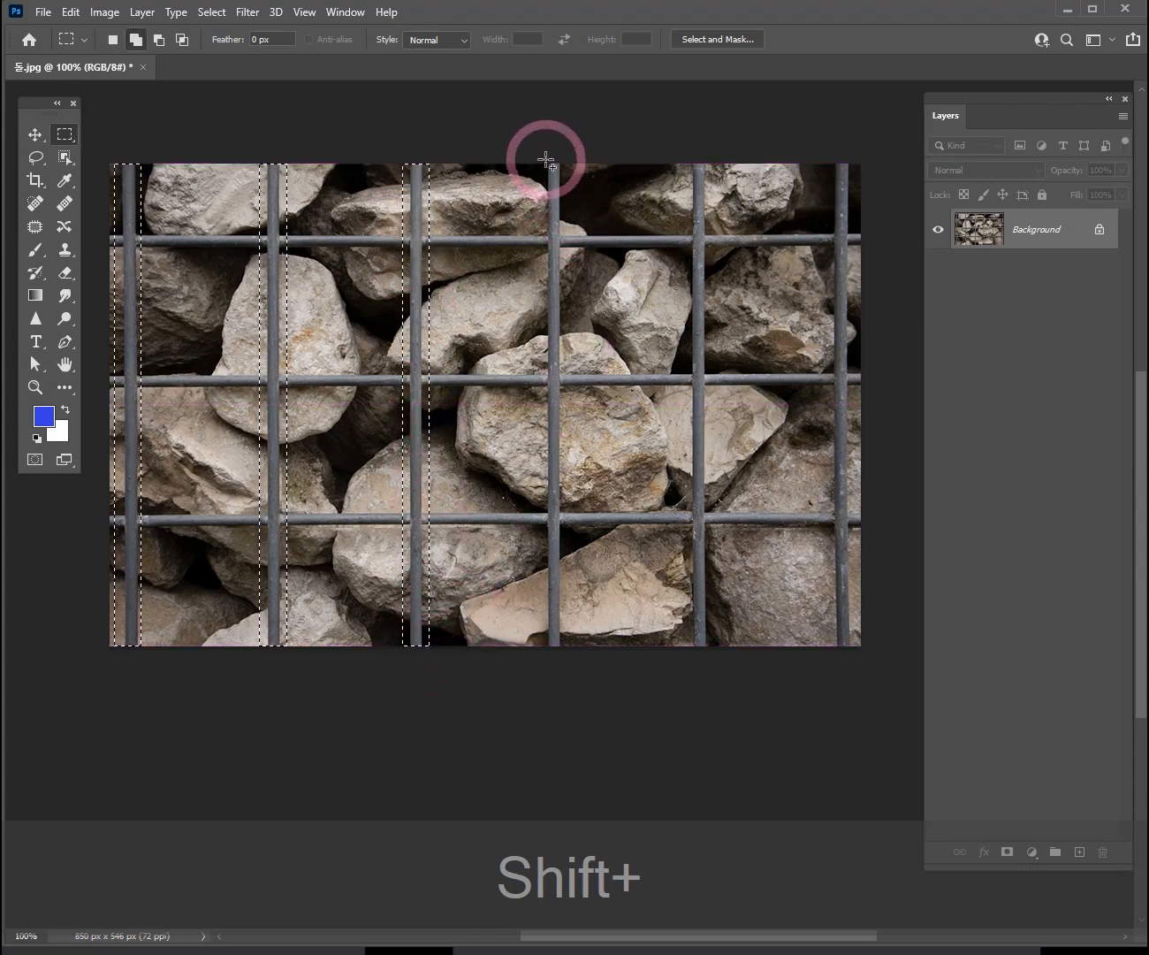
pyautogui.moveTo(540, 156); pyautogui.dragTo(567, 680)
pyautogui.moveTo(688, 159); pyautogui.dragTo(712, 672)
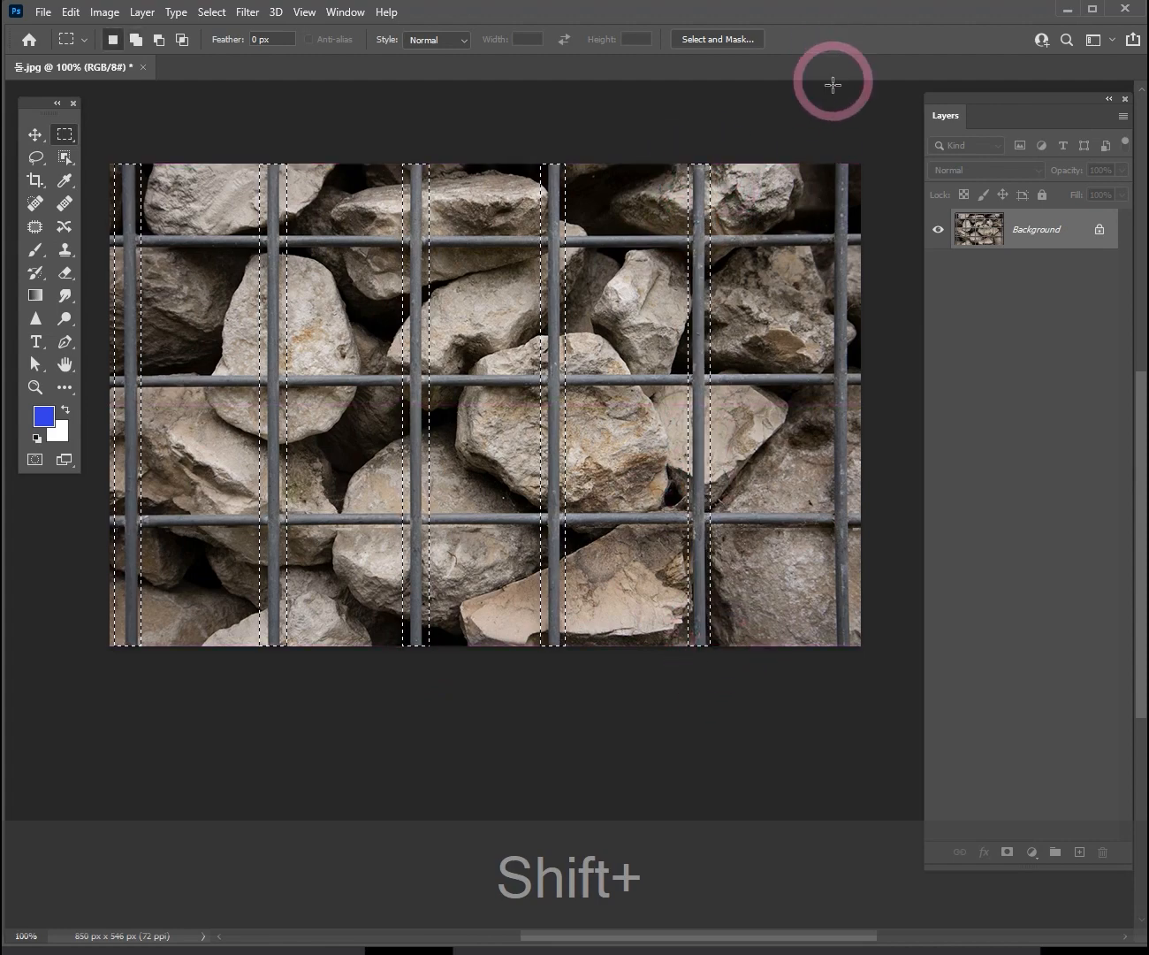
pyautogui.moveTo(831, 159); pyautogui.dragTo(850, 670)
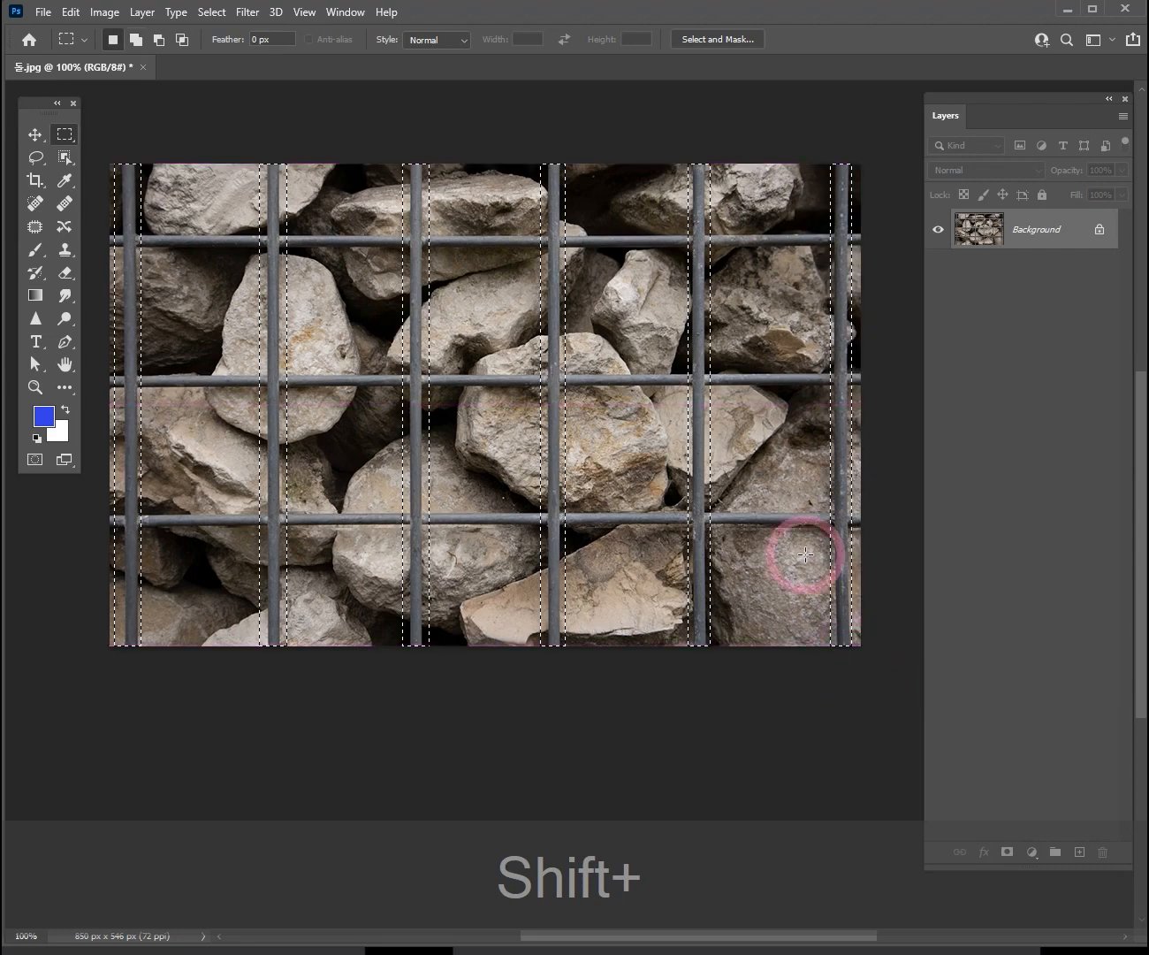
# Step: Add full-width strips about 25 px high around the three horizontal bars to the existing selection
pyautogui.keyDown('ctrl'); pyautogui.click(657, 332); pyautogui.keyUp('ctrl')
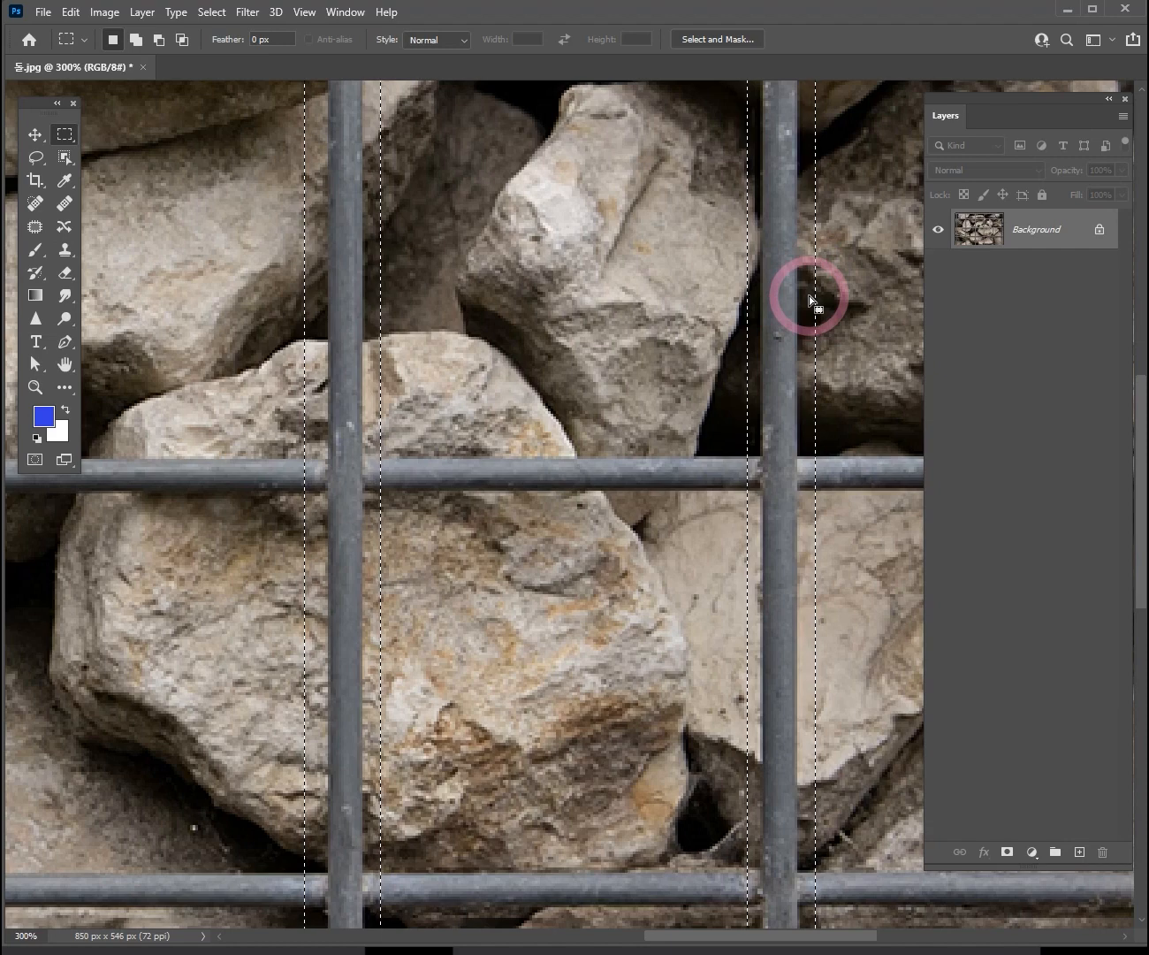
pyautogui.keyDown('ctrl'); pyautogui.keyDown('alt'); pyautogui.click(608, 390); pyautogui.keyUp('alt'); pyautogui.keyUp('ctrl')
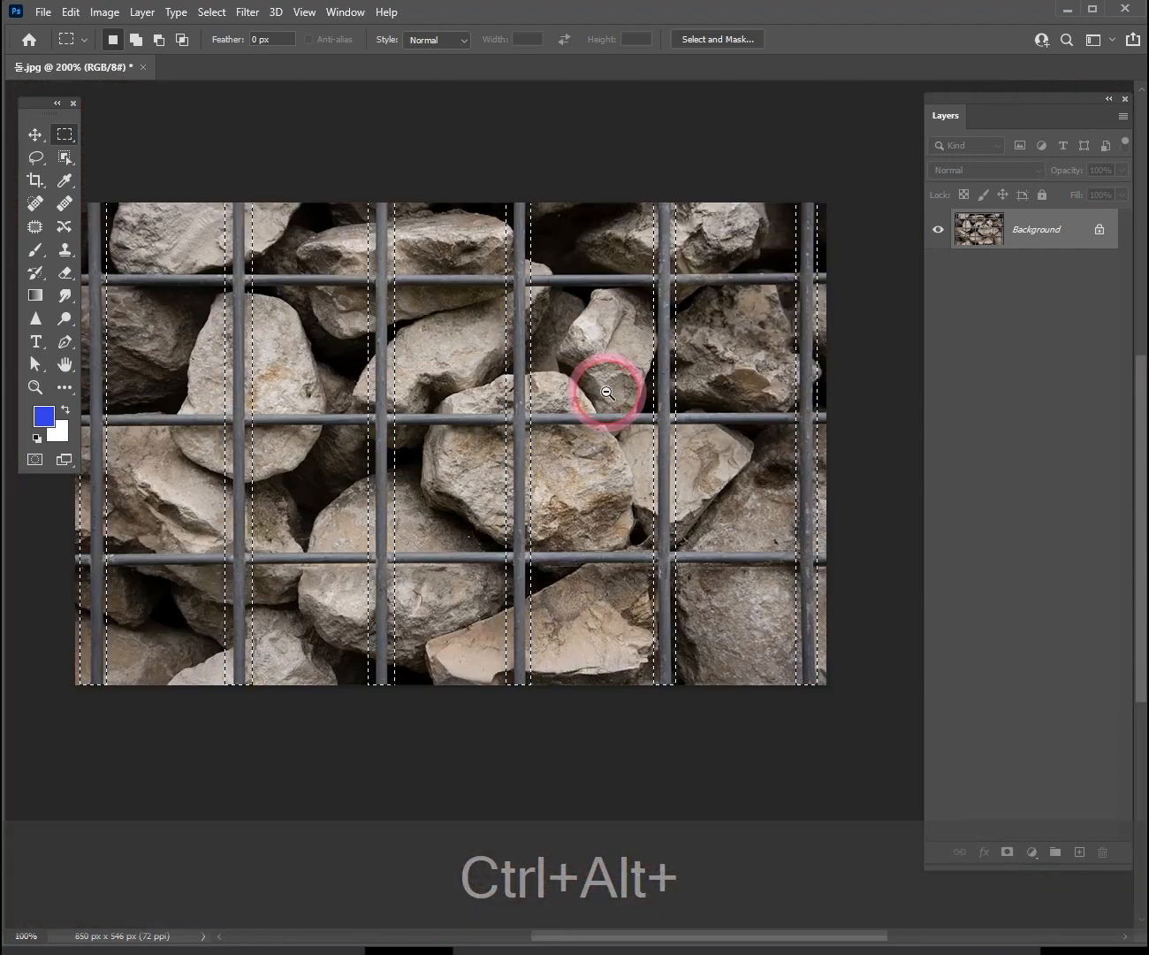
pyautogui.keyDown('ctrl'); pyautogui.click(502, 370); pyautogui.keyUp('ctrl')
pyautogui.keyDown('ctrl'); pyautogui.click(501, 370); pyautogui.keyUp('ctrl')
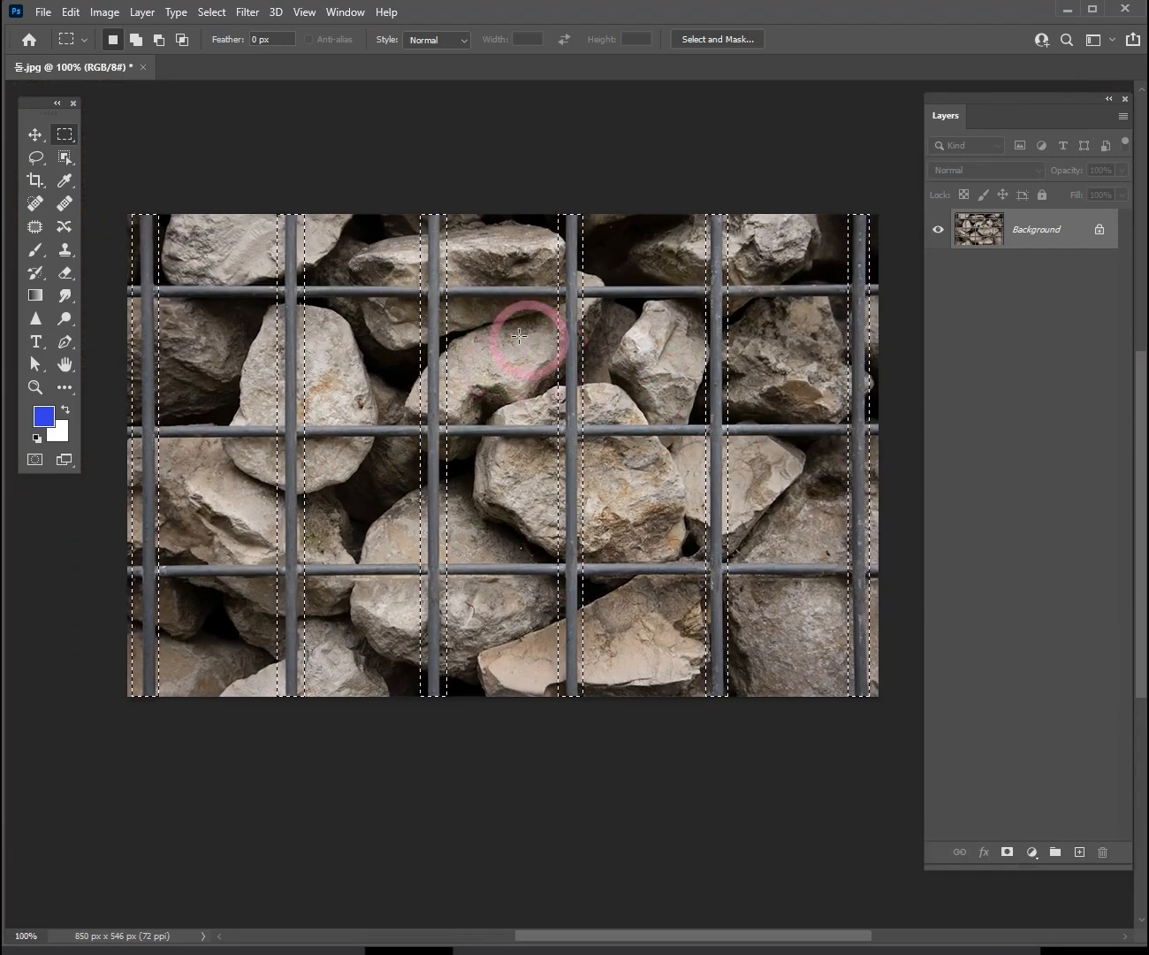
pyautogui.moveTo(118, 278); pyautogui.dragTo(566, 315)
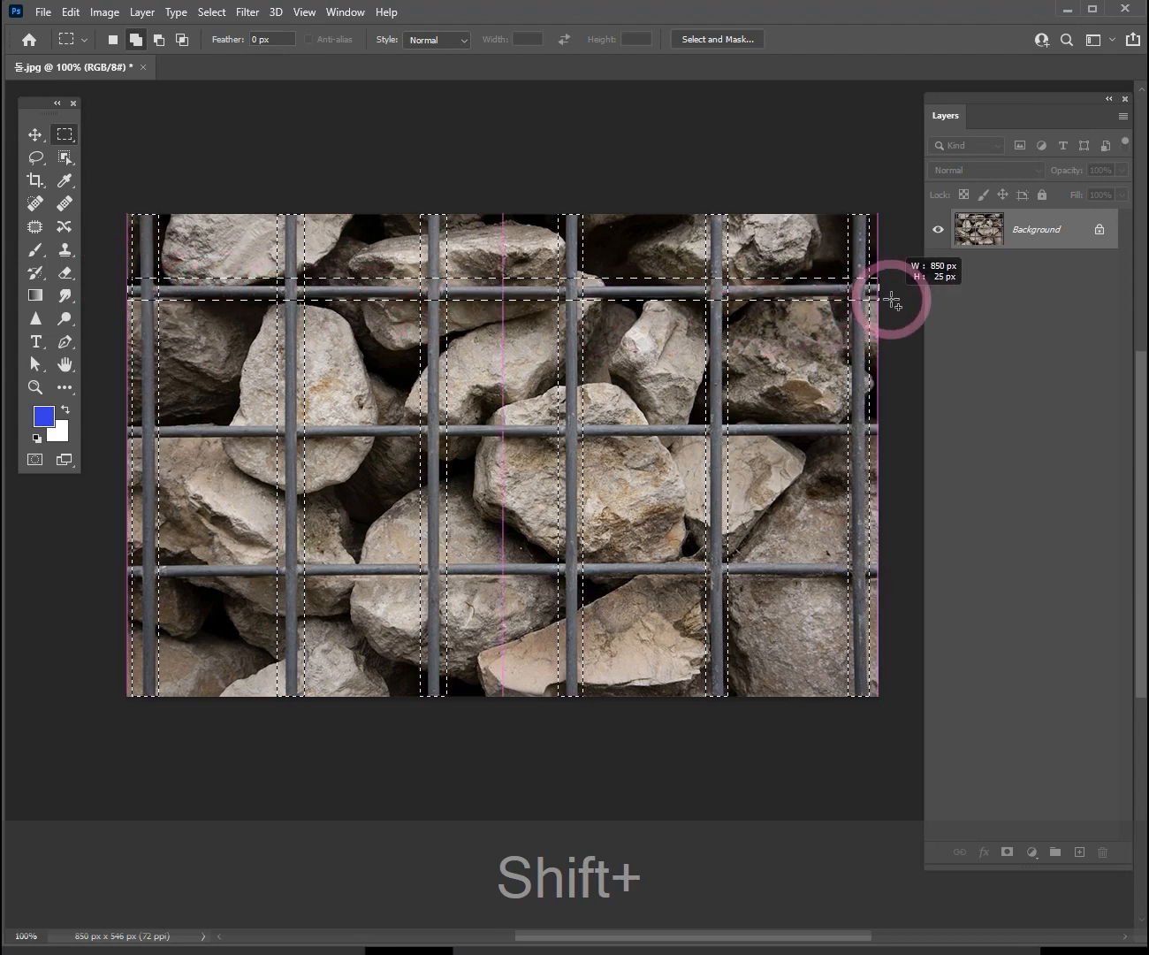
pyautogui.moveTo(891, 304); pyautogui.dragTo(891, 305)
pyautogui.moveTo(121, 422); pyautogui.dragTo(368, 434)
pyautogui.moveTo(875, 450); pyautogui.dragTo(896, 440)
pyautogui.moveTo(131, 559); pyautogui.dragTo(601, 584)
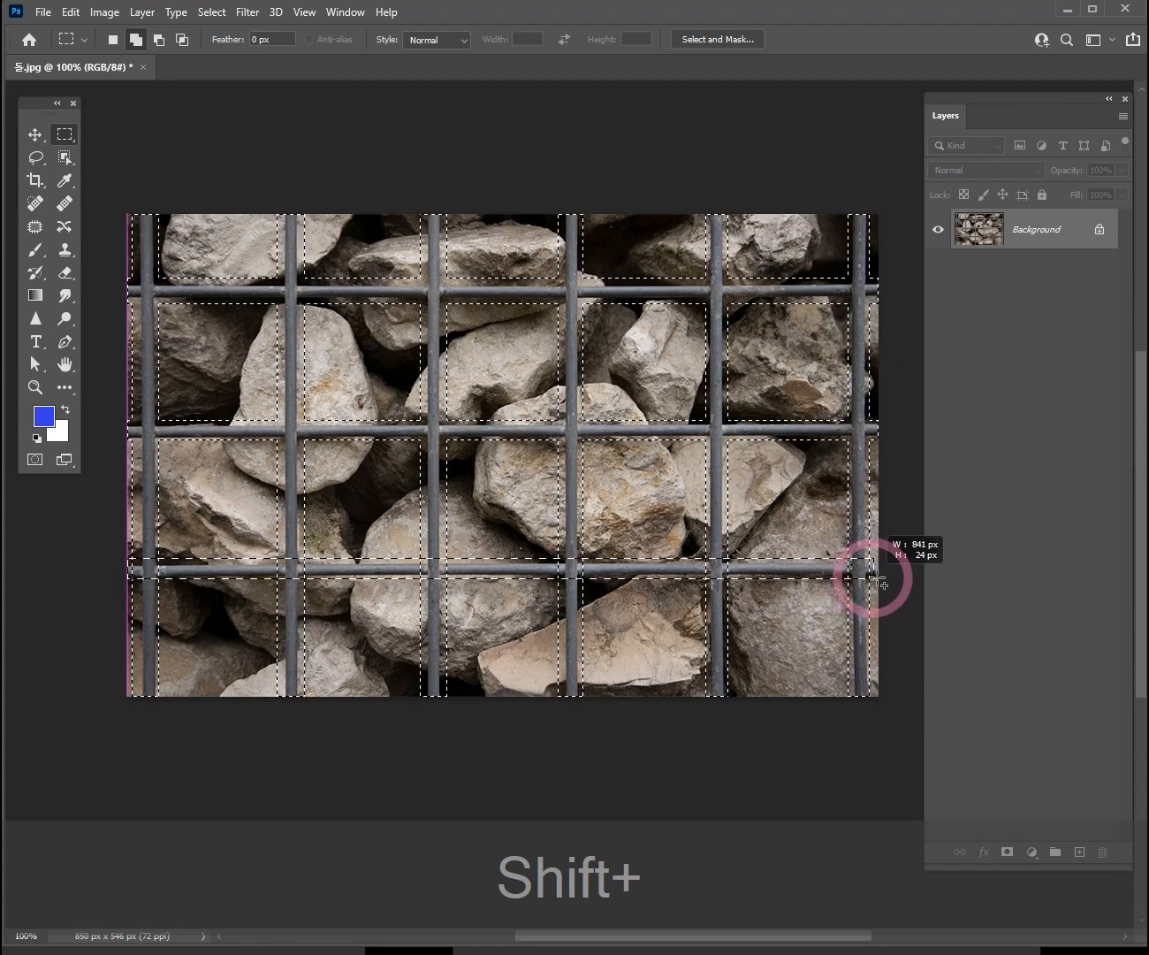
pyautogui.moveTo(889, 579); pyautogui.dragTo(885, 577)
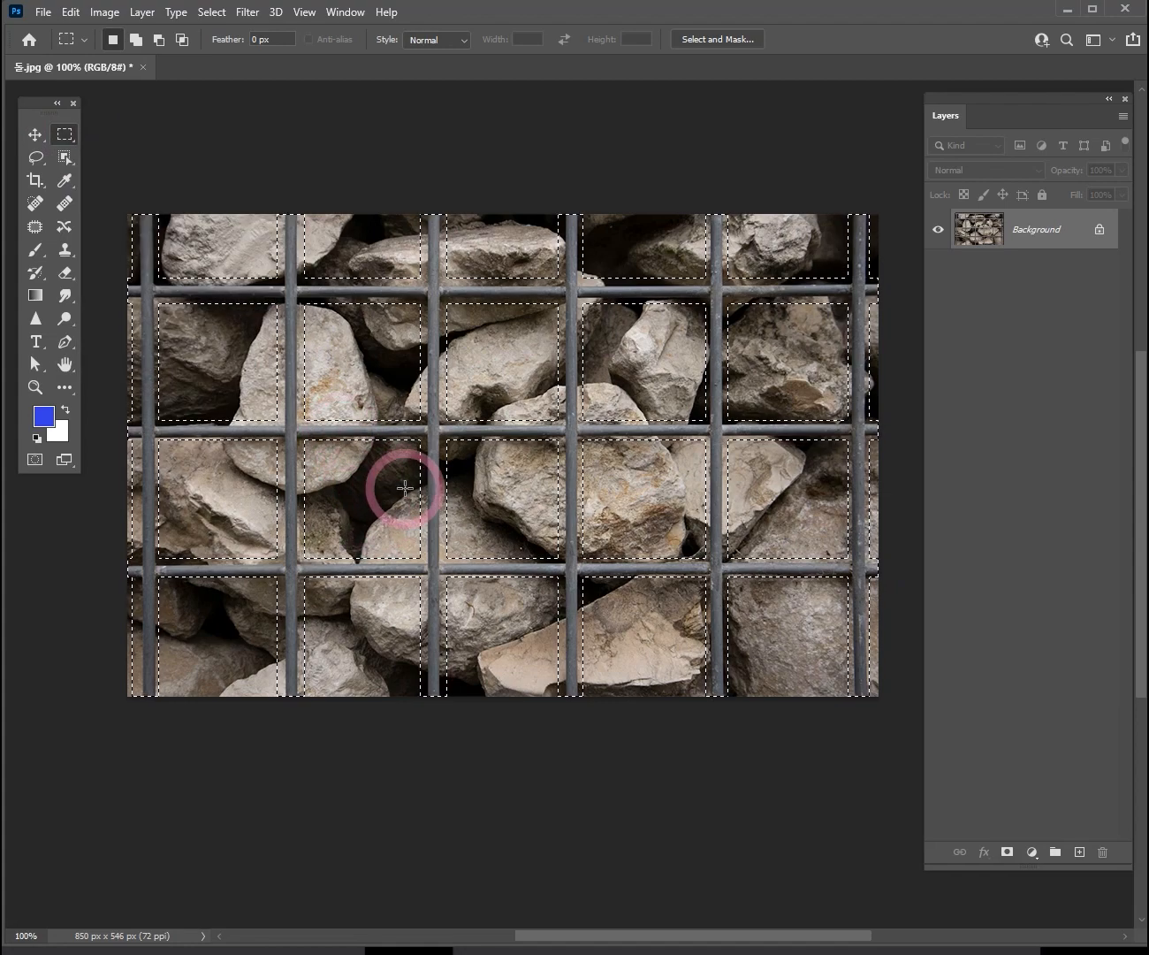
# Step: Contract the grid selection by 3 pixels so it fits the bars more closely
pyautogui.keyDown('ctrl'); pyautogui.click(430, 402); pyautogui.keyUp('ctrl')
pyautogui.keyDown('ctrl'); pyautogui.keyDown('alt'); pyautogui.click(615, 336); pyautogui.keyUp('alt'); pyautogui.keyUp('ctrl')
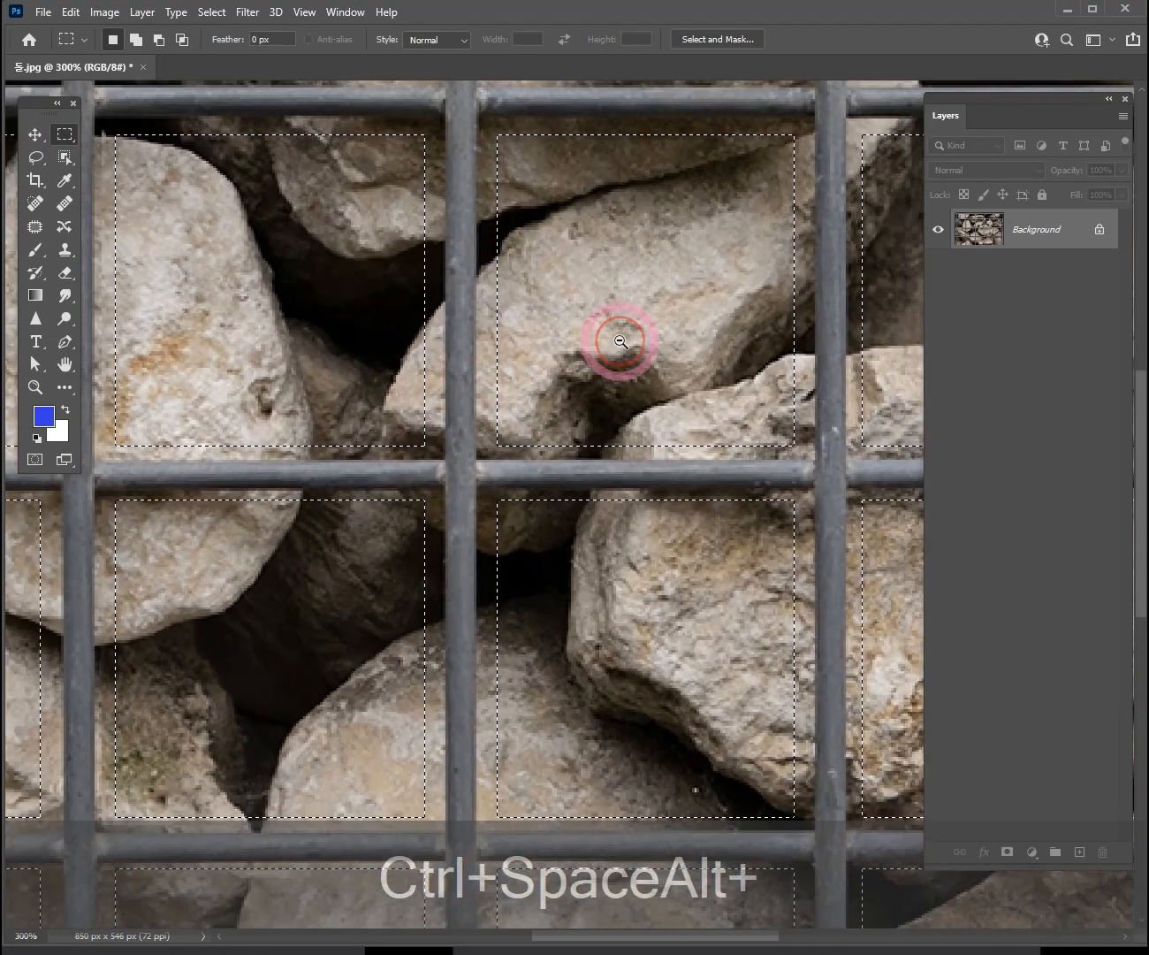
pyautogui.keyDown('ctrl'); pyautogui.click(489, 174); pyautogui.keyUp('ctrl')
pyautogui.moveTo(488, 174); pyautogui.dragTo(649, 503)
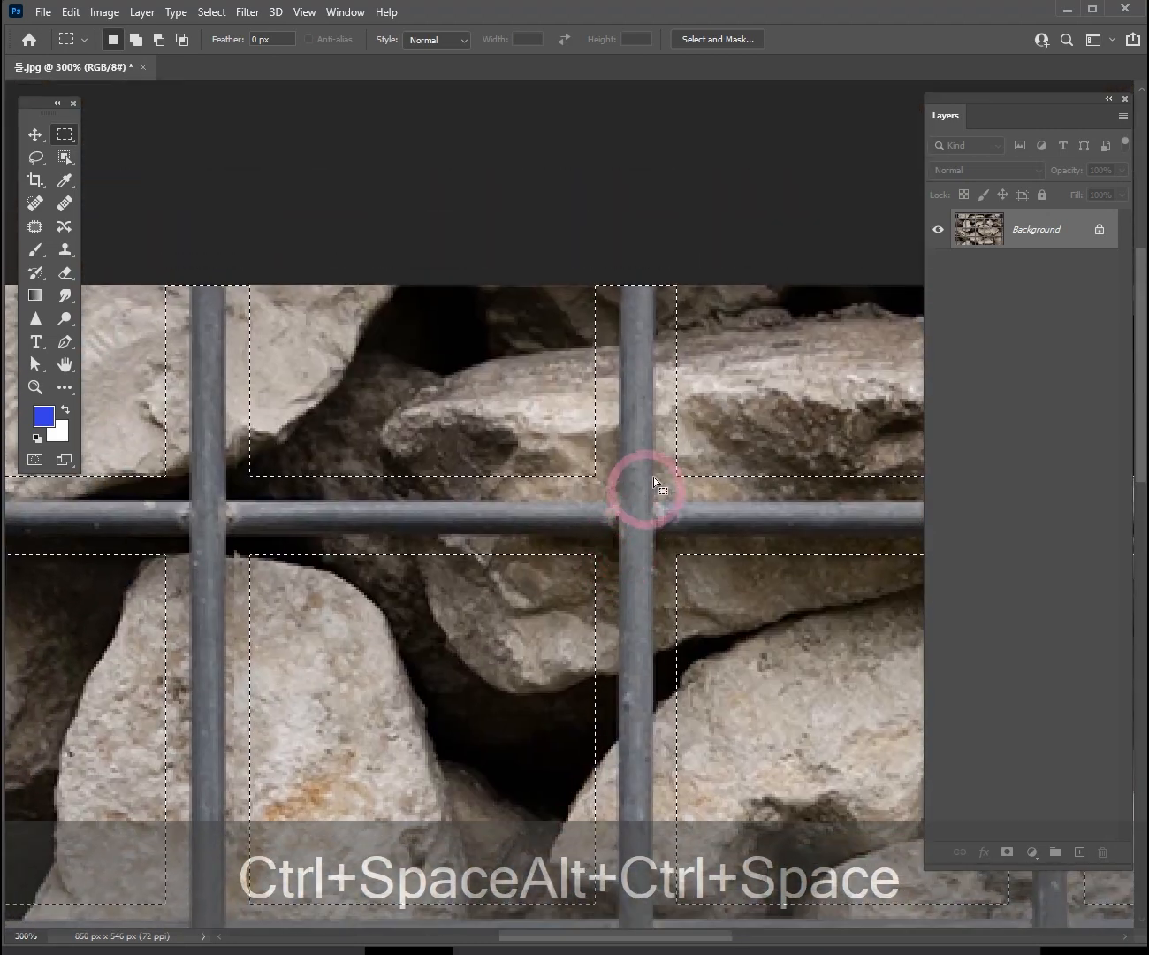
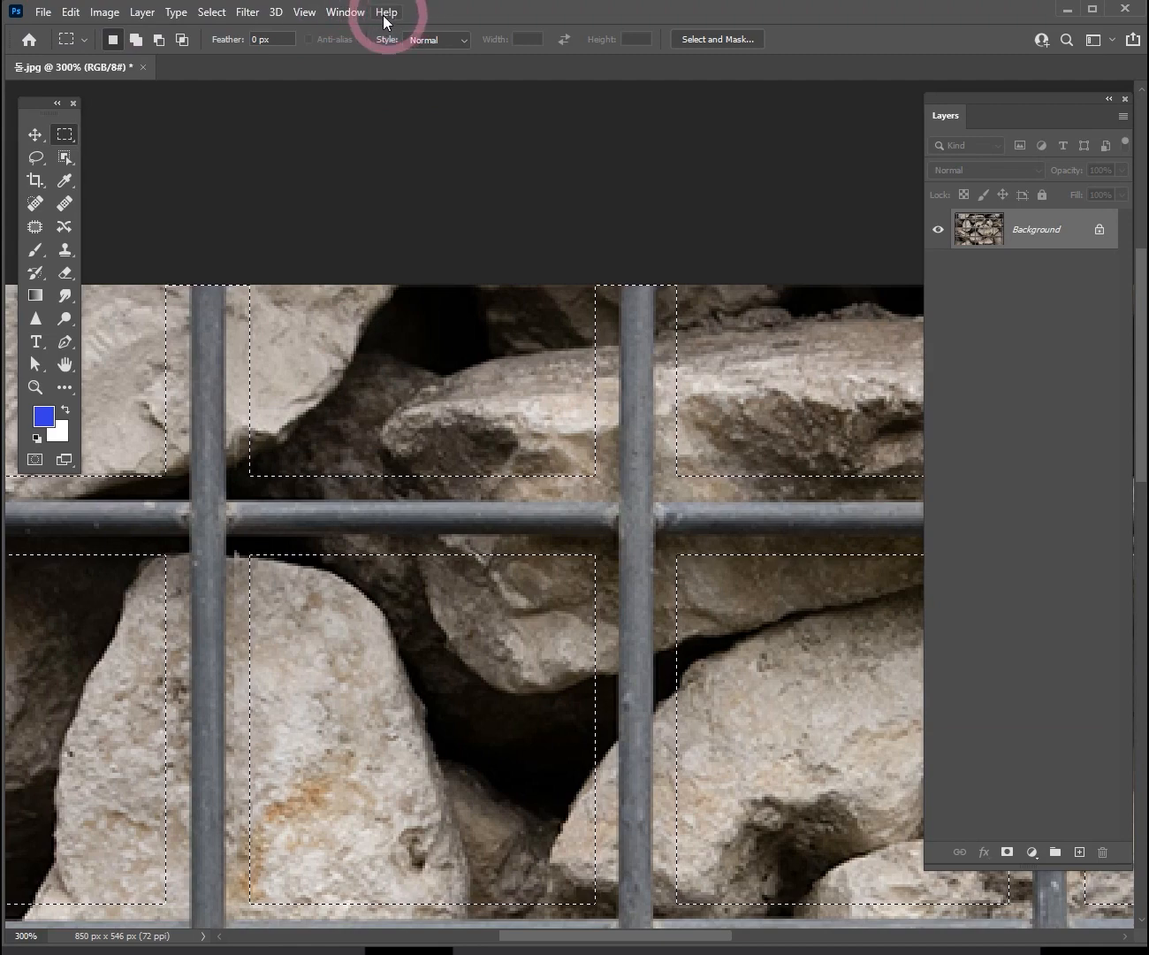
pyautogui.click(210, 13)
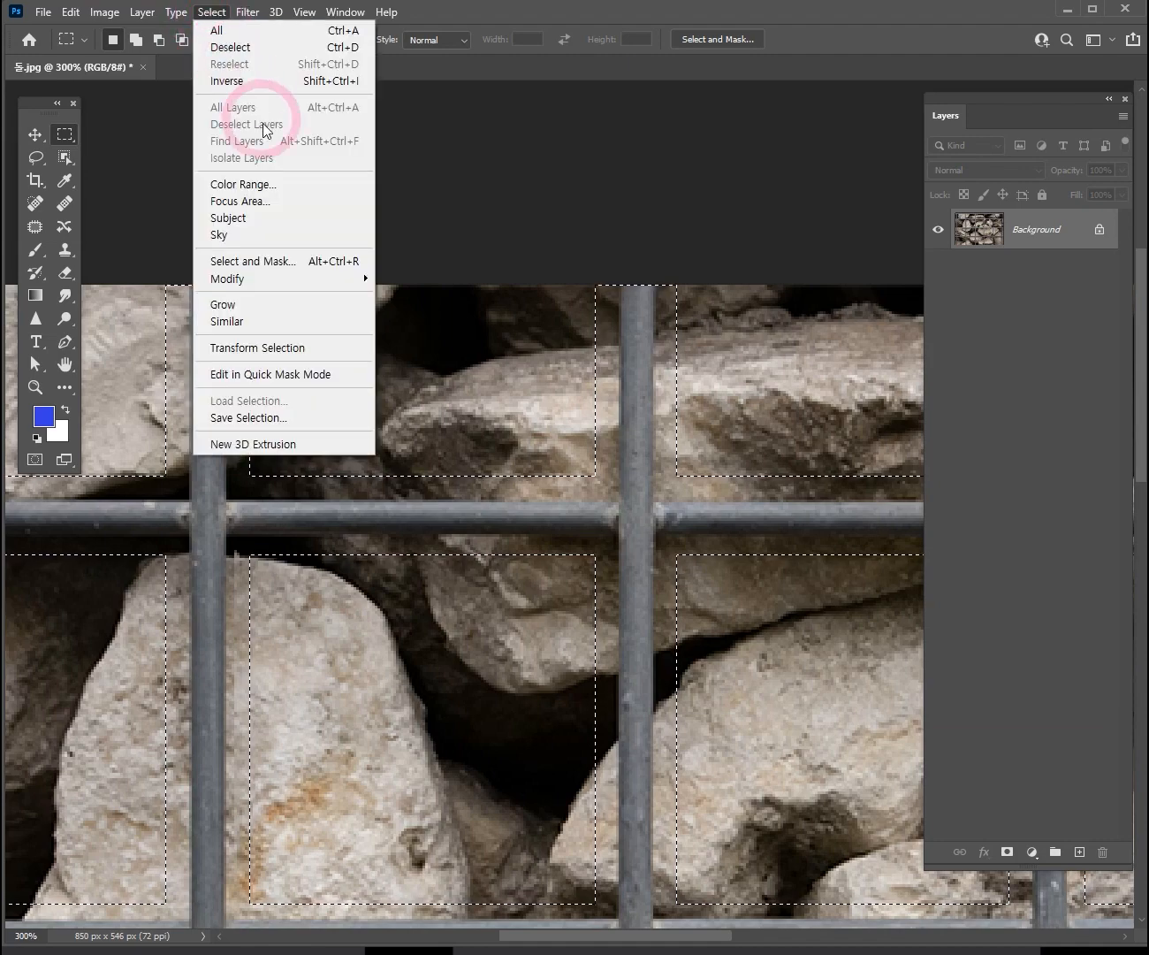
pyautogui.moveTo(289, 285)
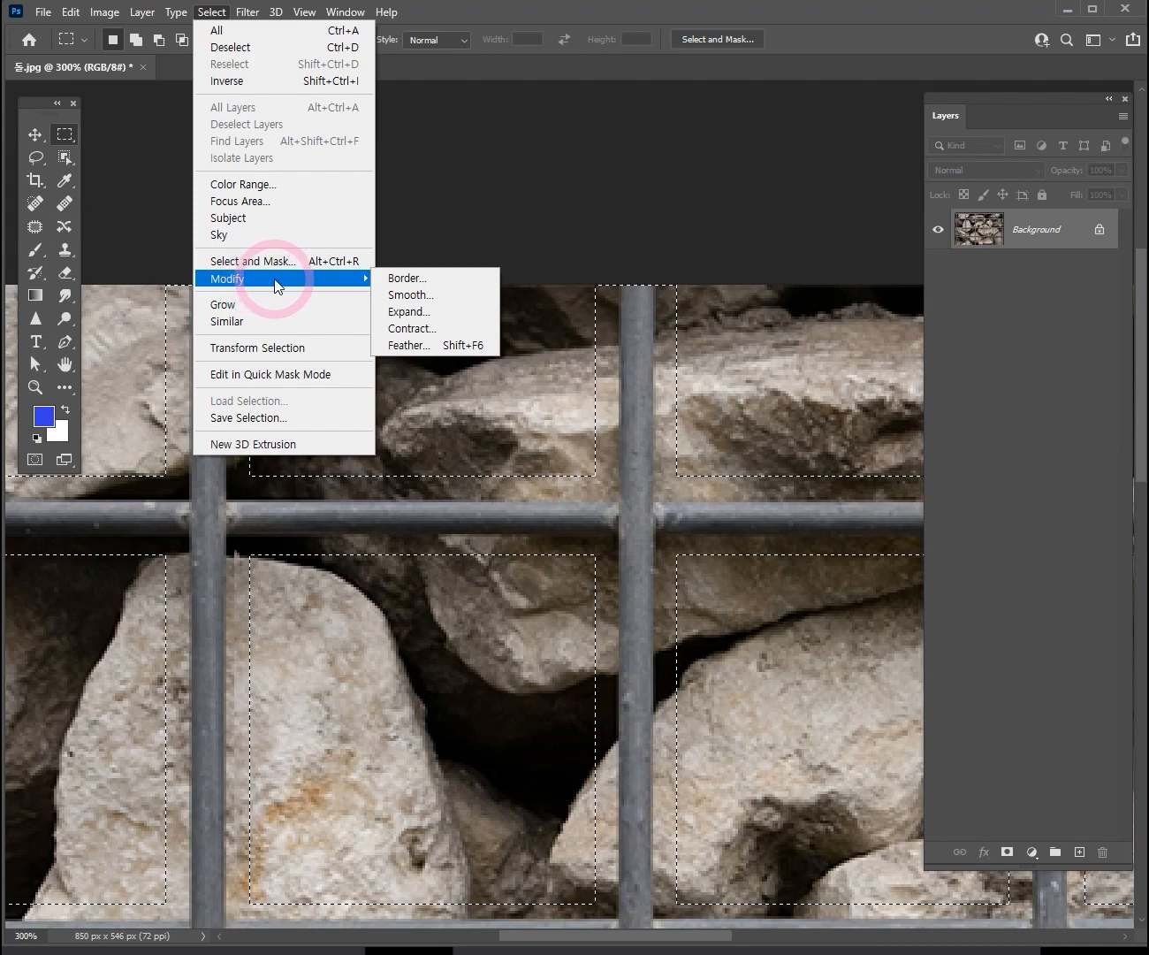
pyautogui.click(420, 330)
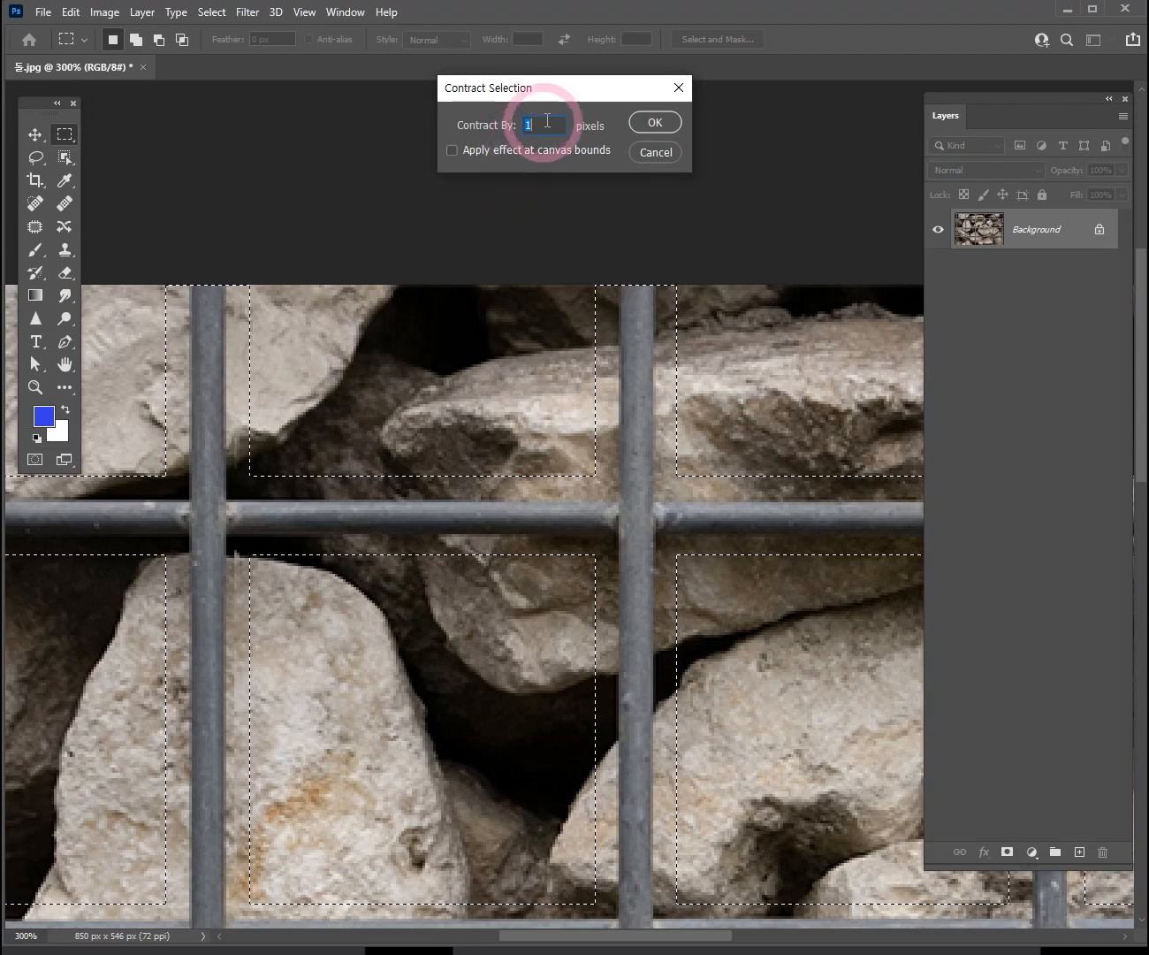
pyautogui.moveTo(546, 89); pyautogui.dragTo(469, 161)
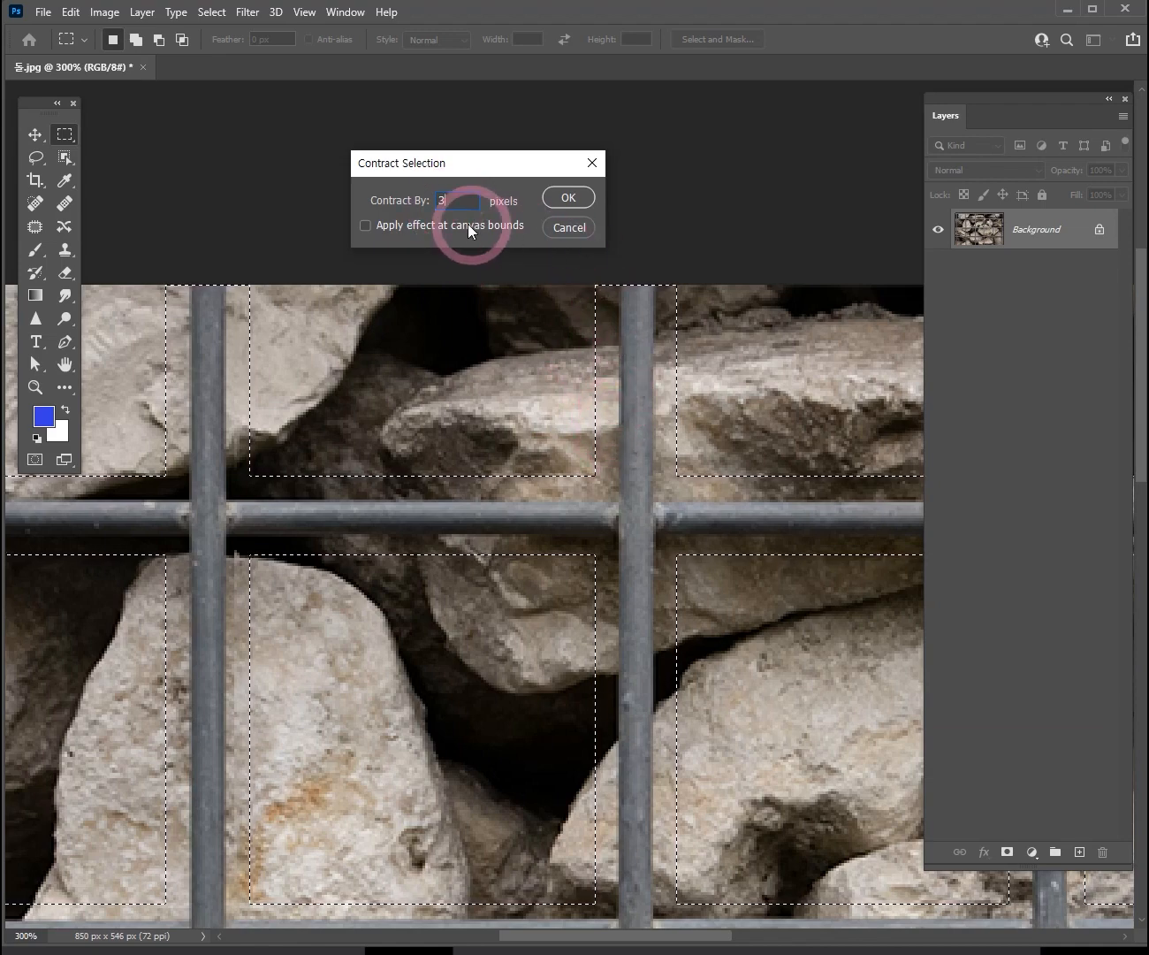
pyautogui.click(562, 201)
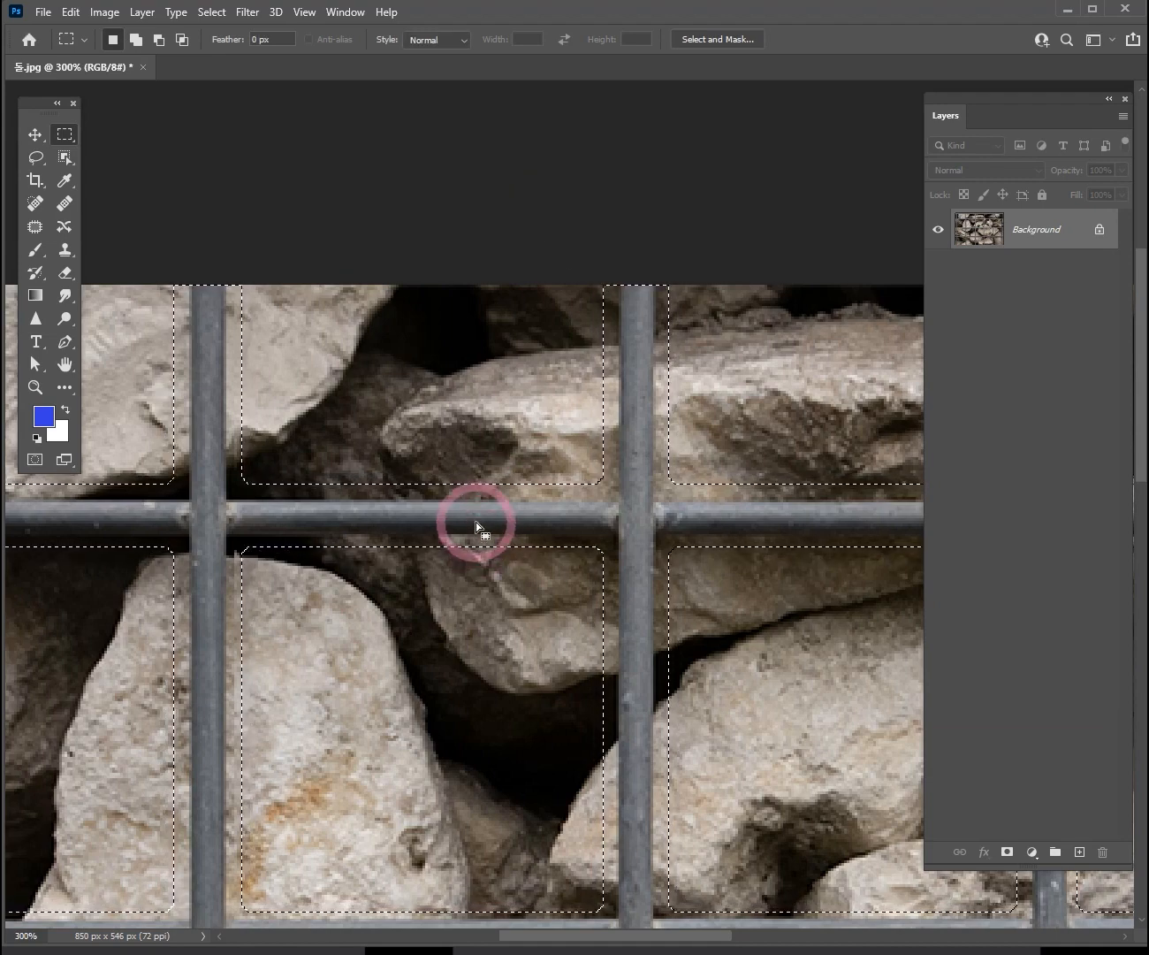
# Step: Fill the contracted grid selection with Content-Aware contents, keeping Color Adaptation on, Normal mode and 100% opacity, and deselect
pyautogui.moveTo(468, 541); pyautogui.dragTo(718, 592)
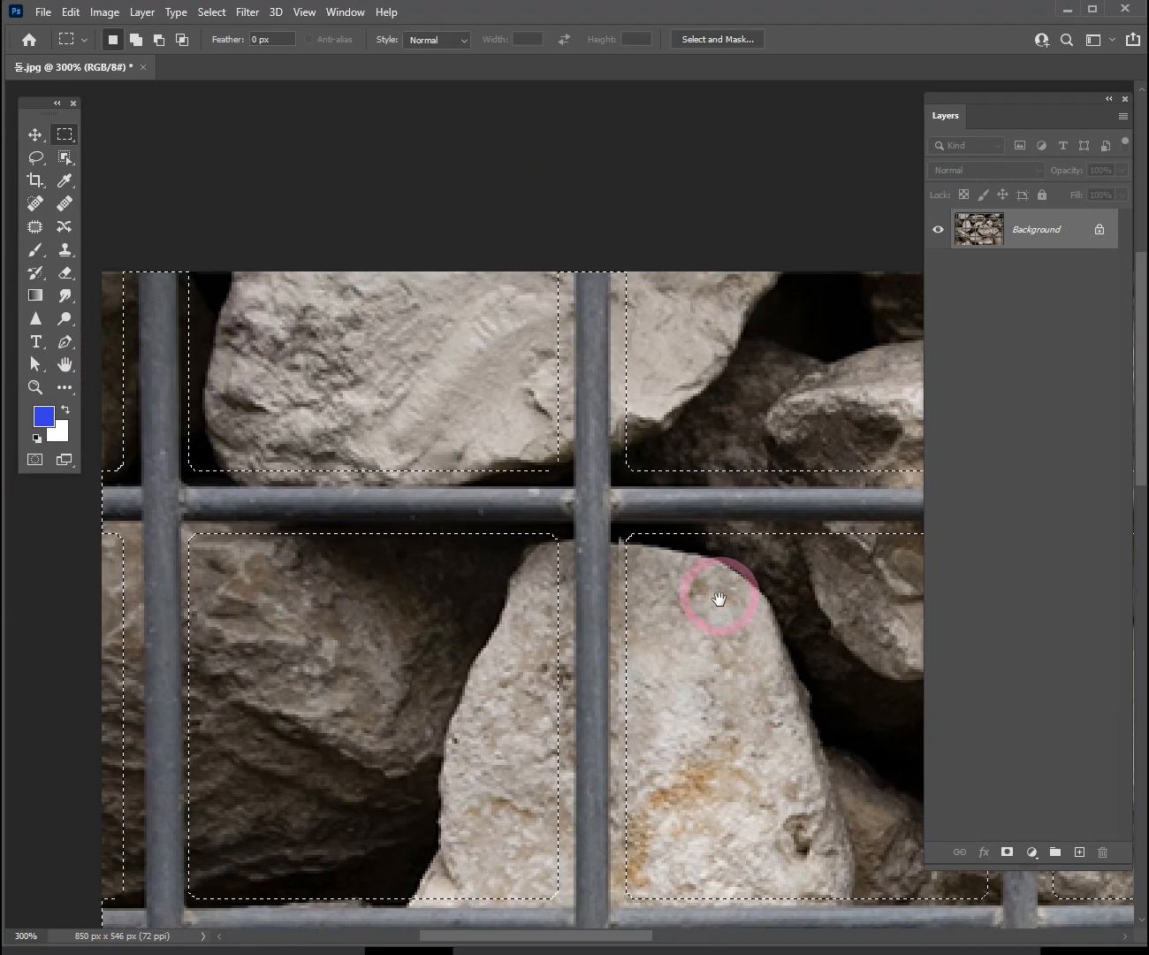
pyautogui.hotkey('ctrl', 'alt', 'space')
pyautogui.keyDown('alt'); pyautogui.click(557, 677); pyautogui.keyUp('alt')
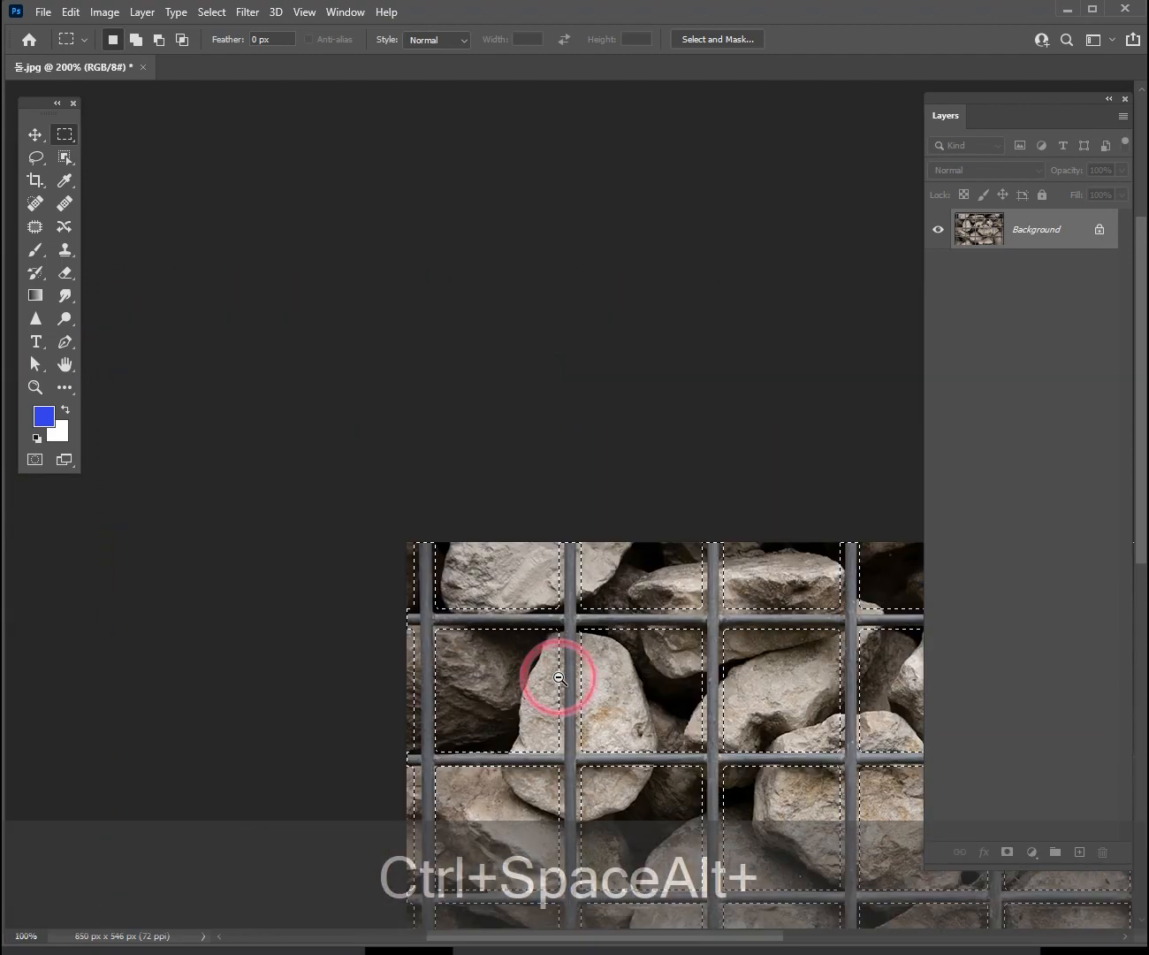
pyautogui.keyDown('alt'); pyautogui.click(693, 694); pyautogui.keyUp('alt')
pyautogui.hotkey('ctrl', 'space')
pyautogui.keyDown('ctrl'); pyautogui.click(523, 554); pyautogui.keyUp('ctrl')
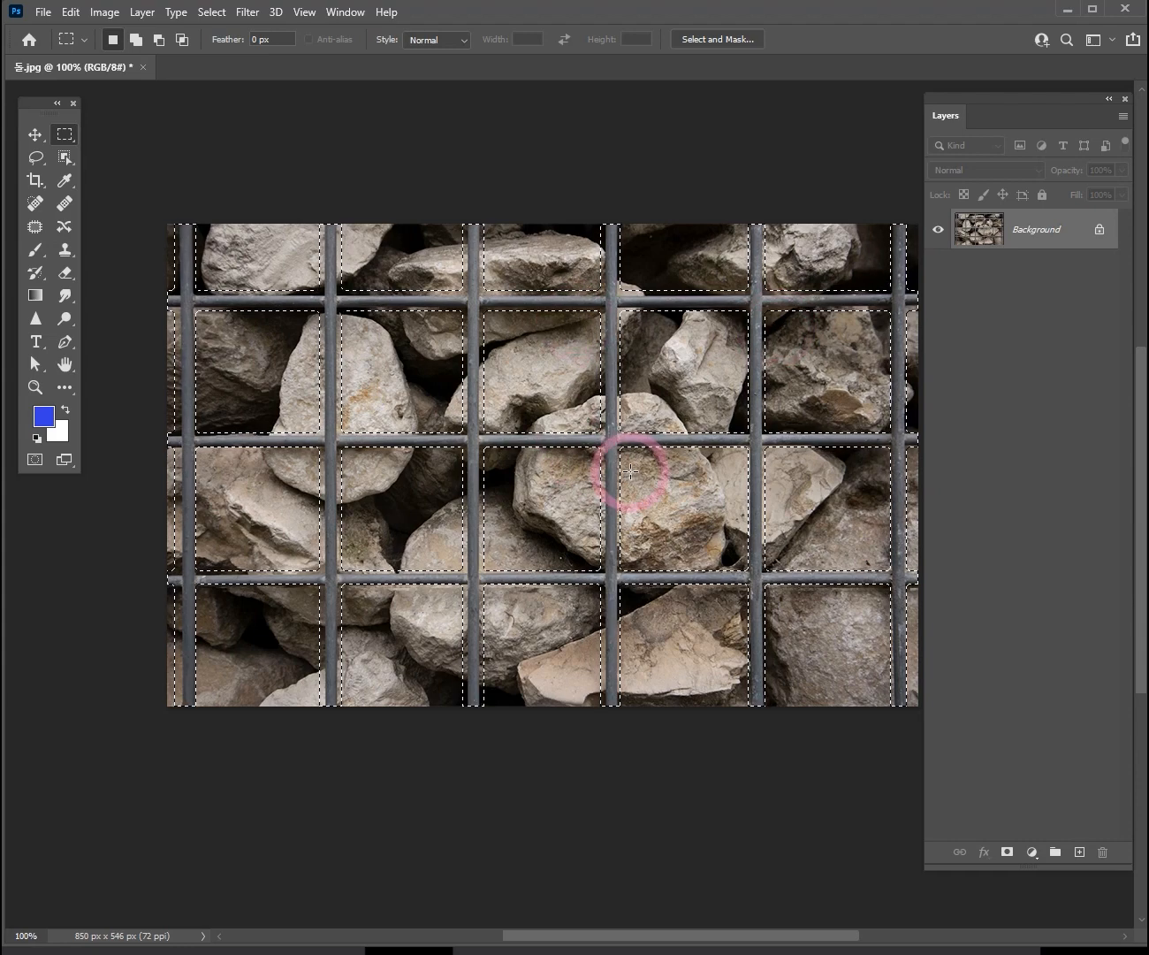
pyautogui.click(70, 12)
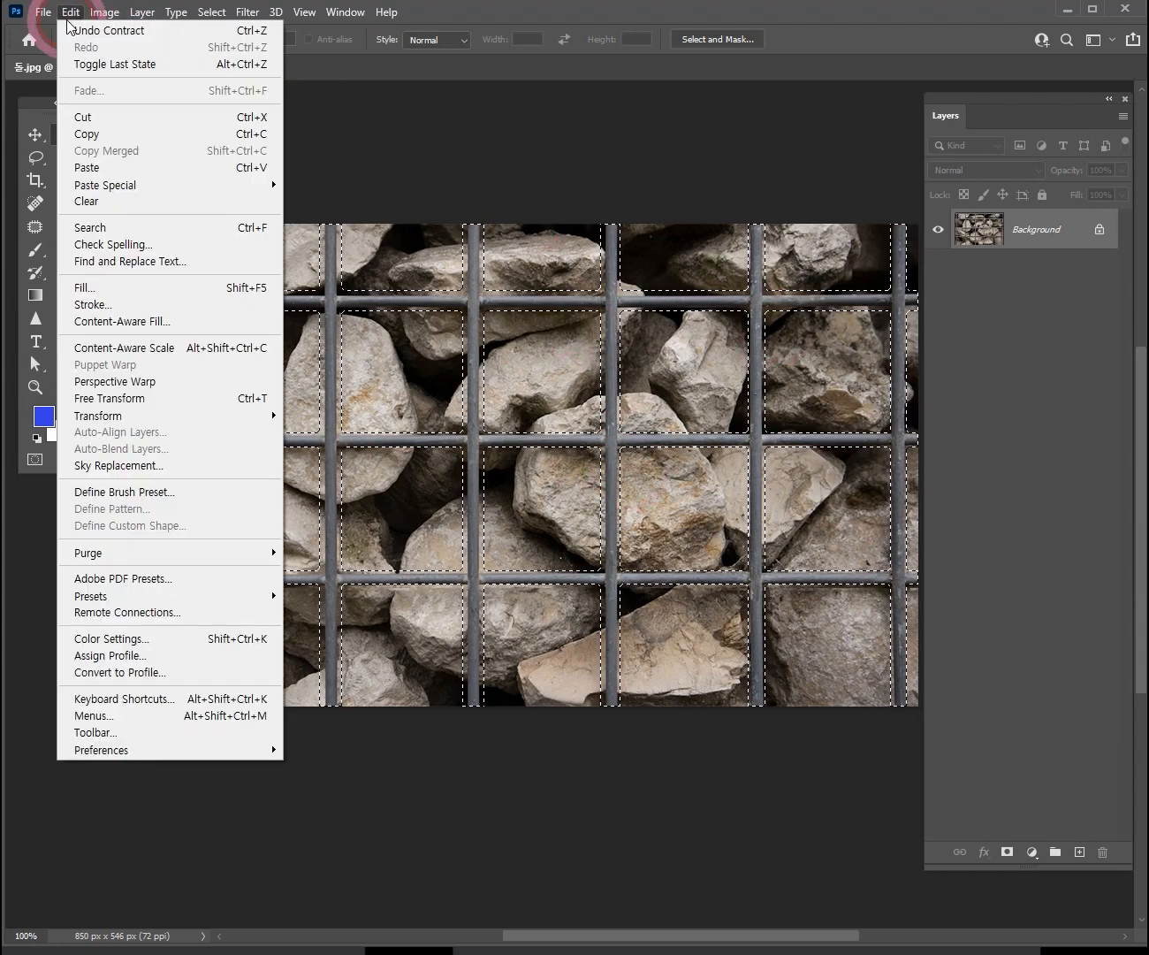
pyautogui.click(168, 289)
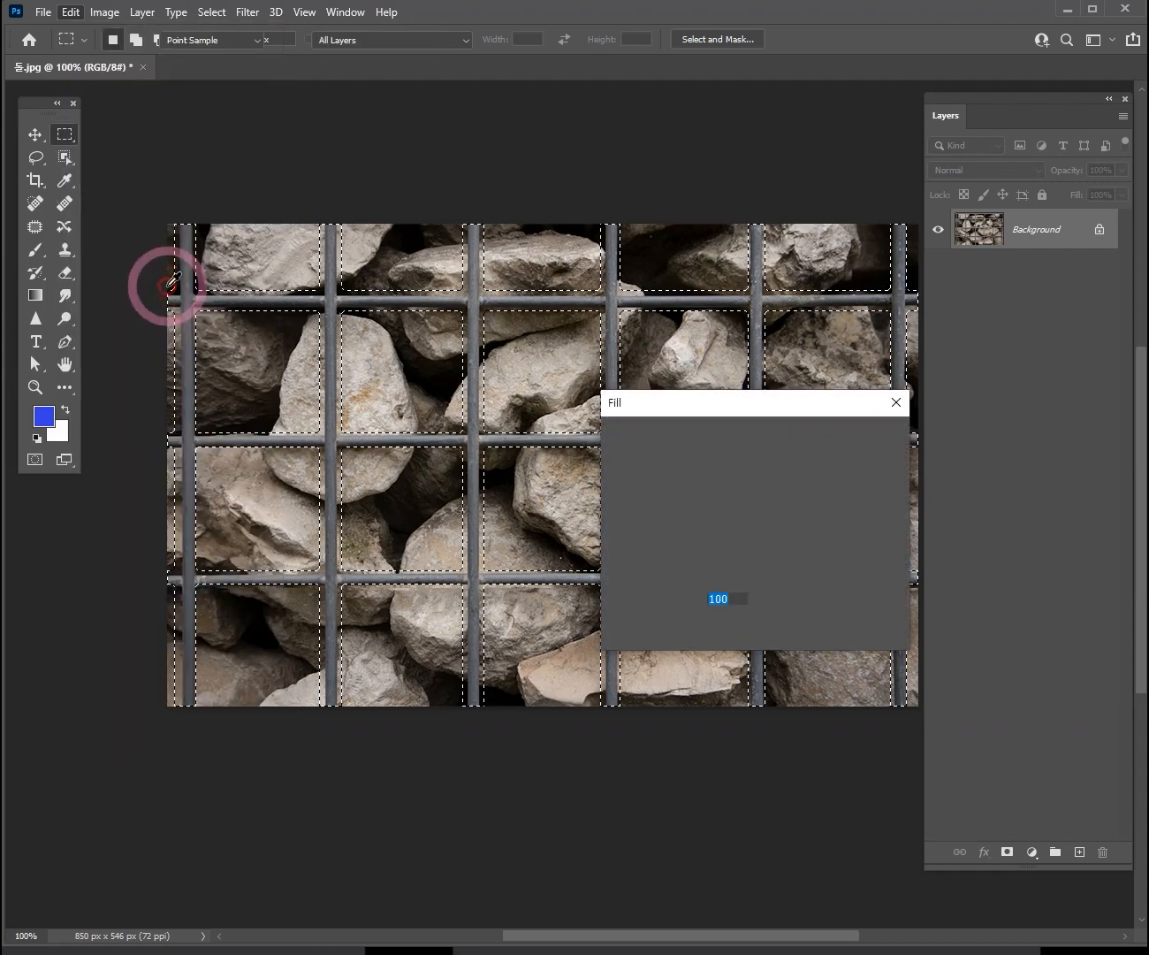
pyautogui.click(806, 435)
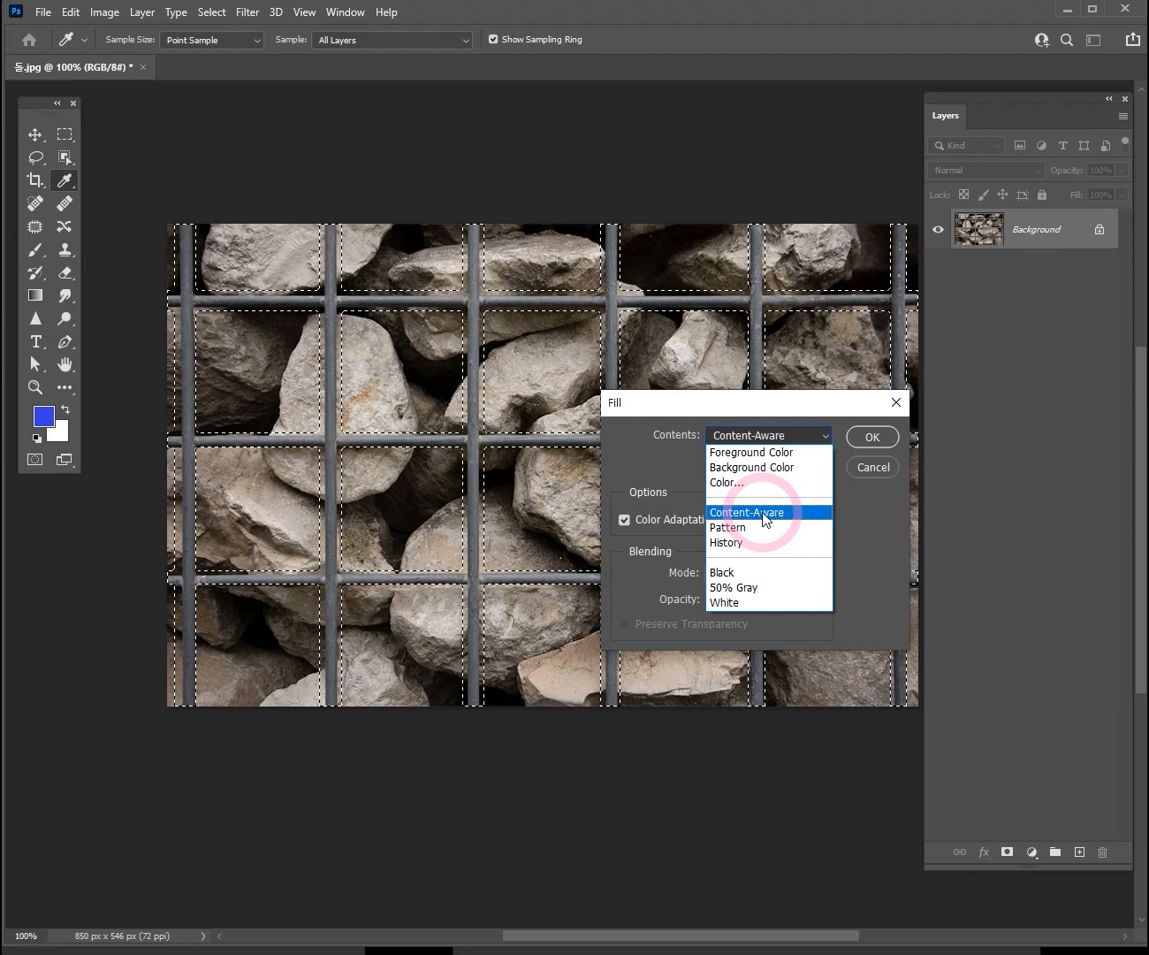
pyautogui.click(765, 514)
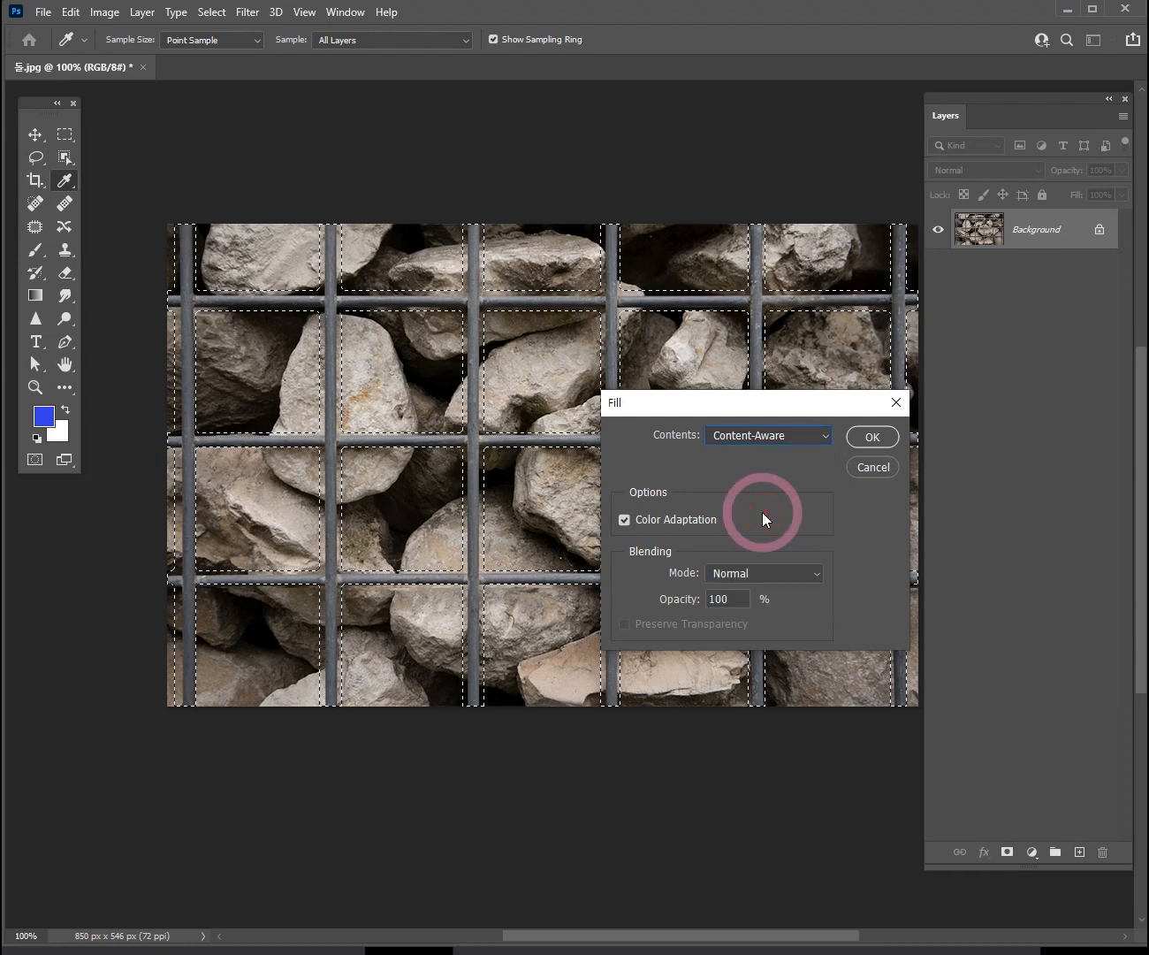
pyautogui.click(863, 437)
pyautogui.press('m')
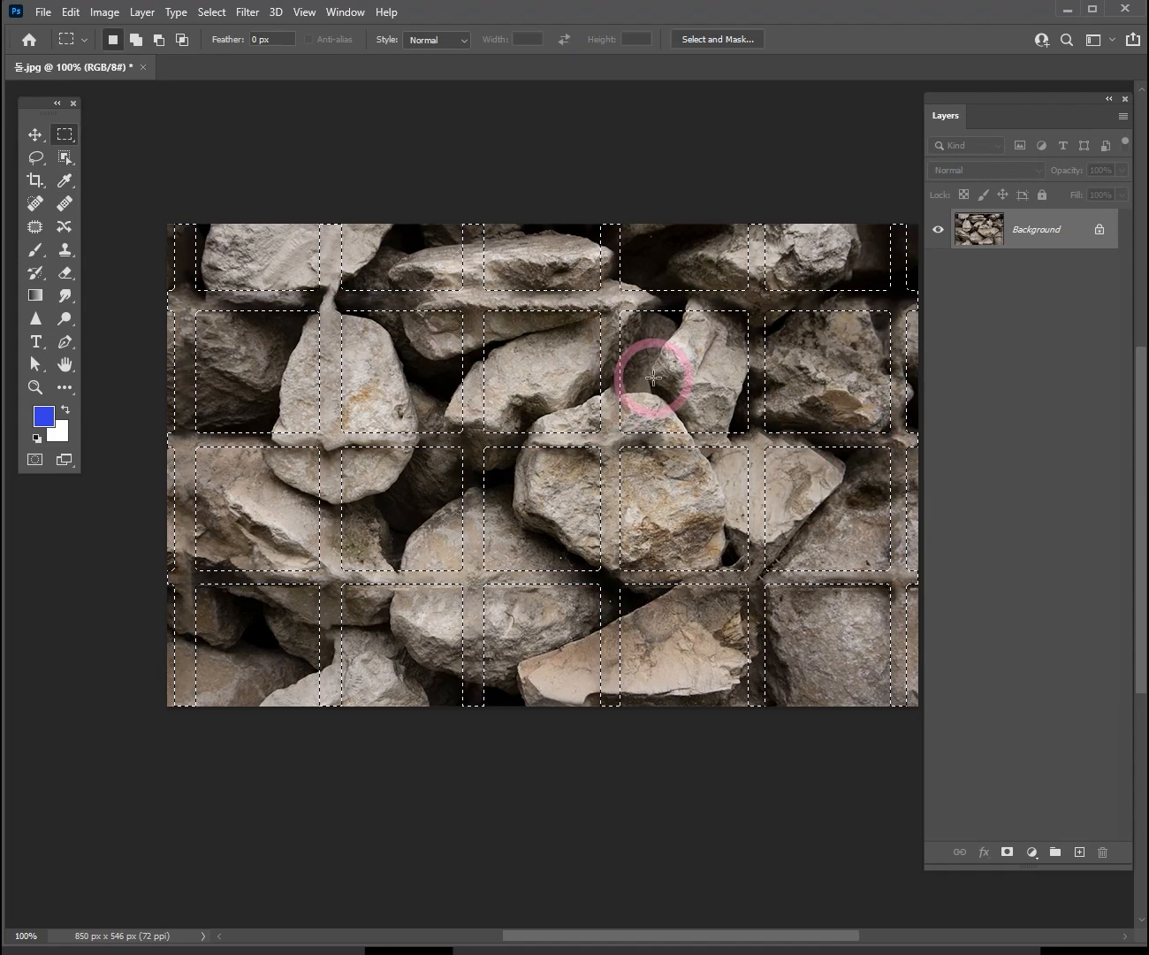
pyautogui.hotkey('ctrl', 'd')
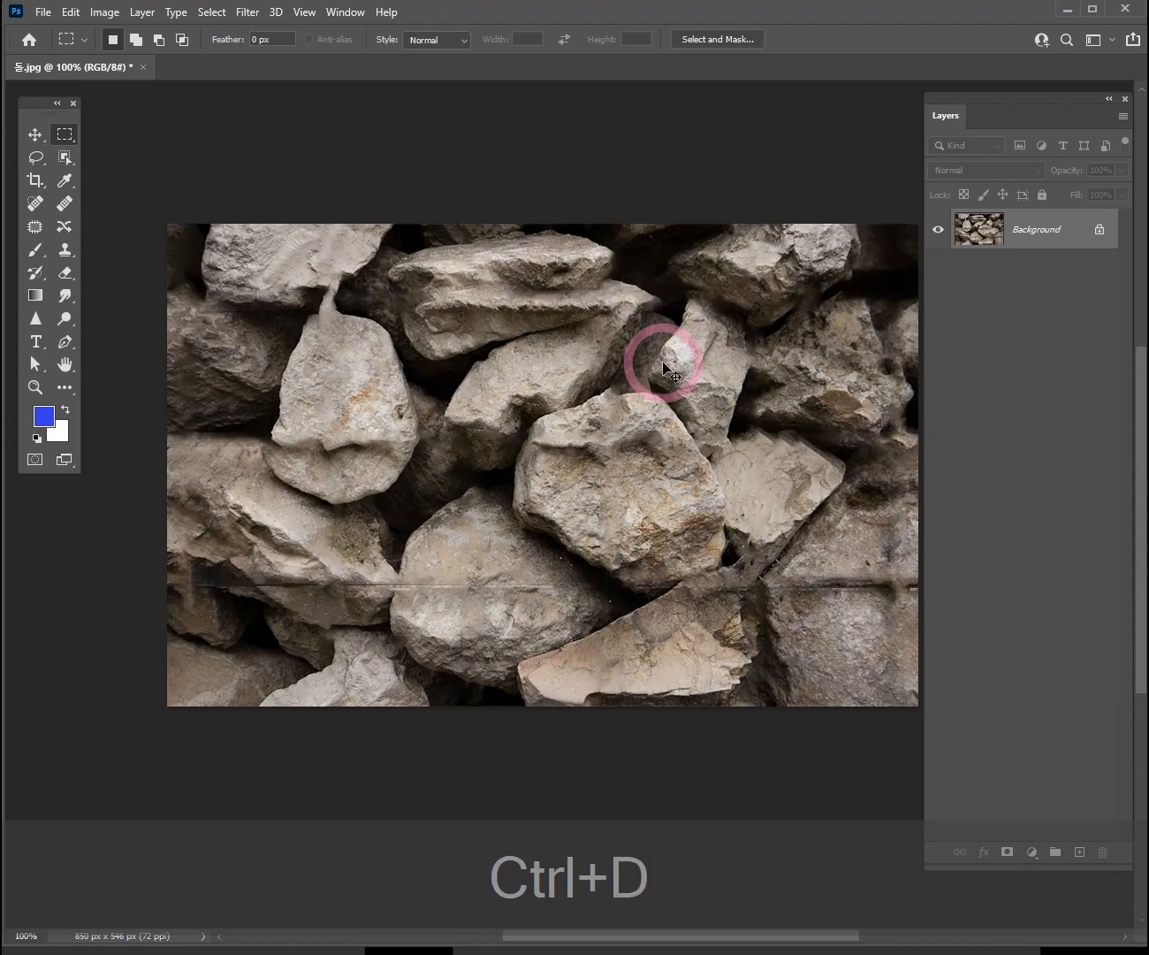
# Step: Close the stones photo without saving its changes and open 철창안.jpg from the sample photos folder
pyautogui.keyDown('ctrl'); pyautogui.keyDown('alt'); pyautogui.click(622, 469); pyautogui.keyUp('alt'); pyautogui.keyUp('ctrl')
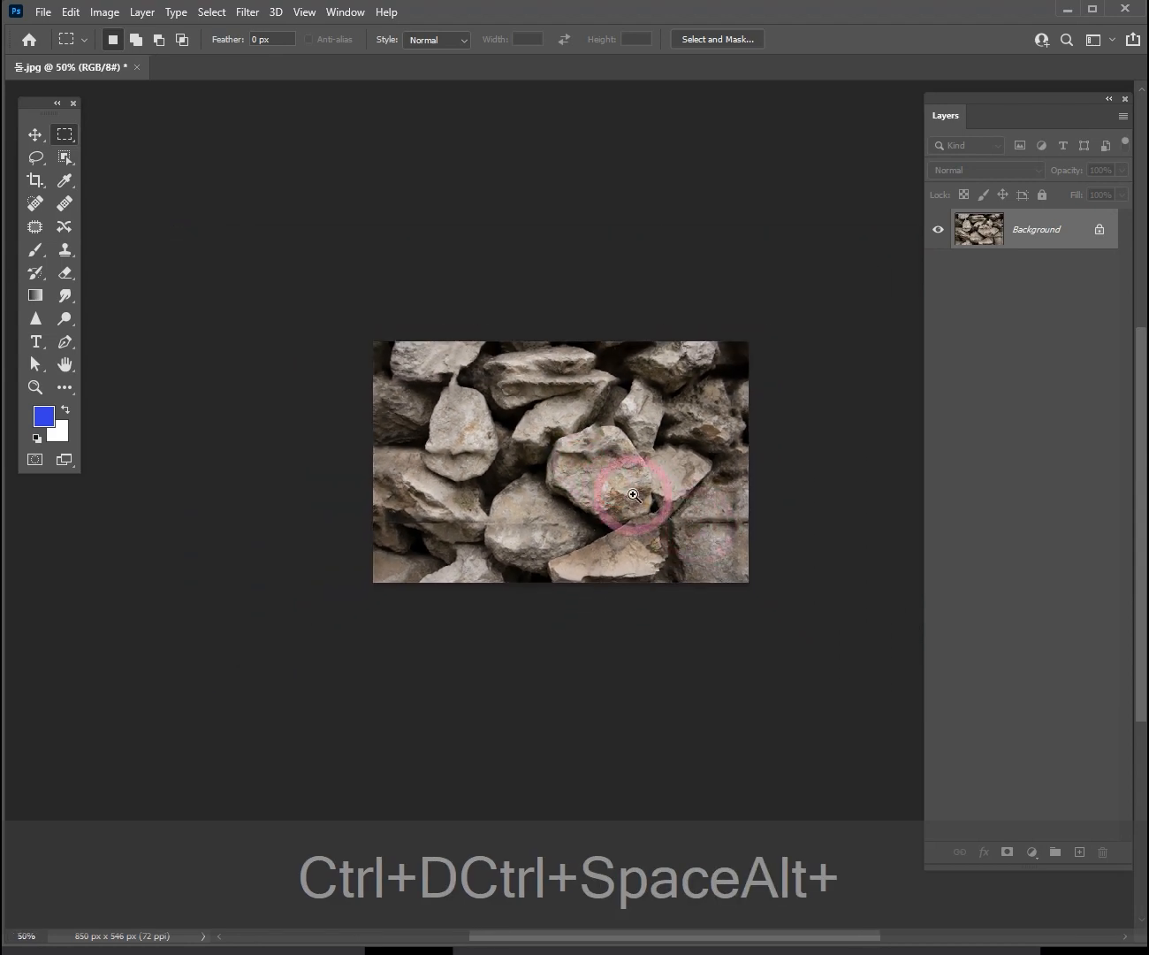
pyautogui.keyDown('ctrl'); pyautogui.click(633, 495); pyautogui.keyUp('ctrl')
pyautogui.keyDown('ctrl'); pyautogui.click(662, 503); pyautogui.keyUp('ctrl')
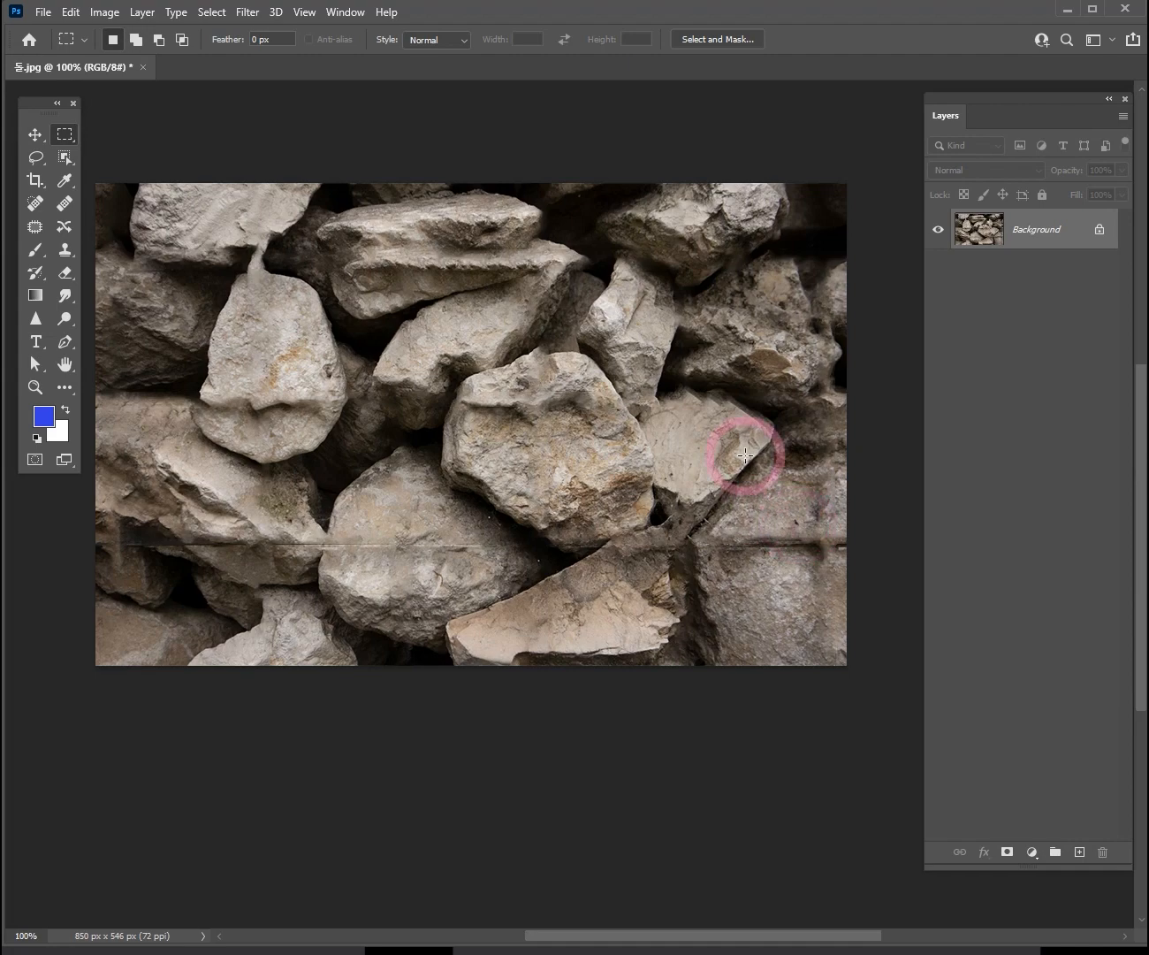
pyautogui.hotkey('ctrl', 'alt', '-')
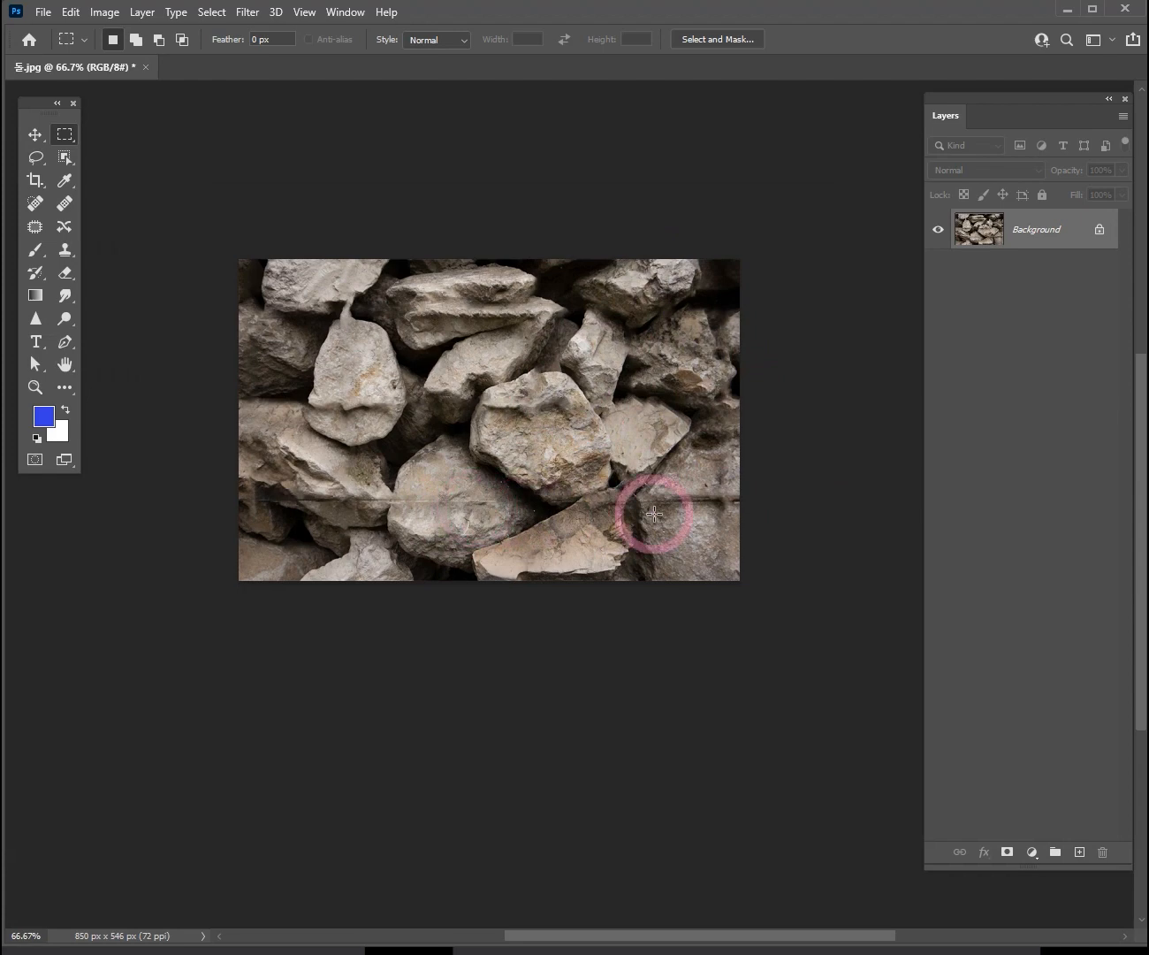
pyautogui.keyDown('ctrl'); pyautogui.click(577, 390); pyautogui.keyUp('ctrl')
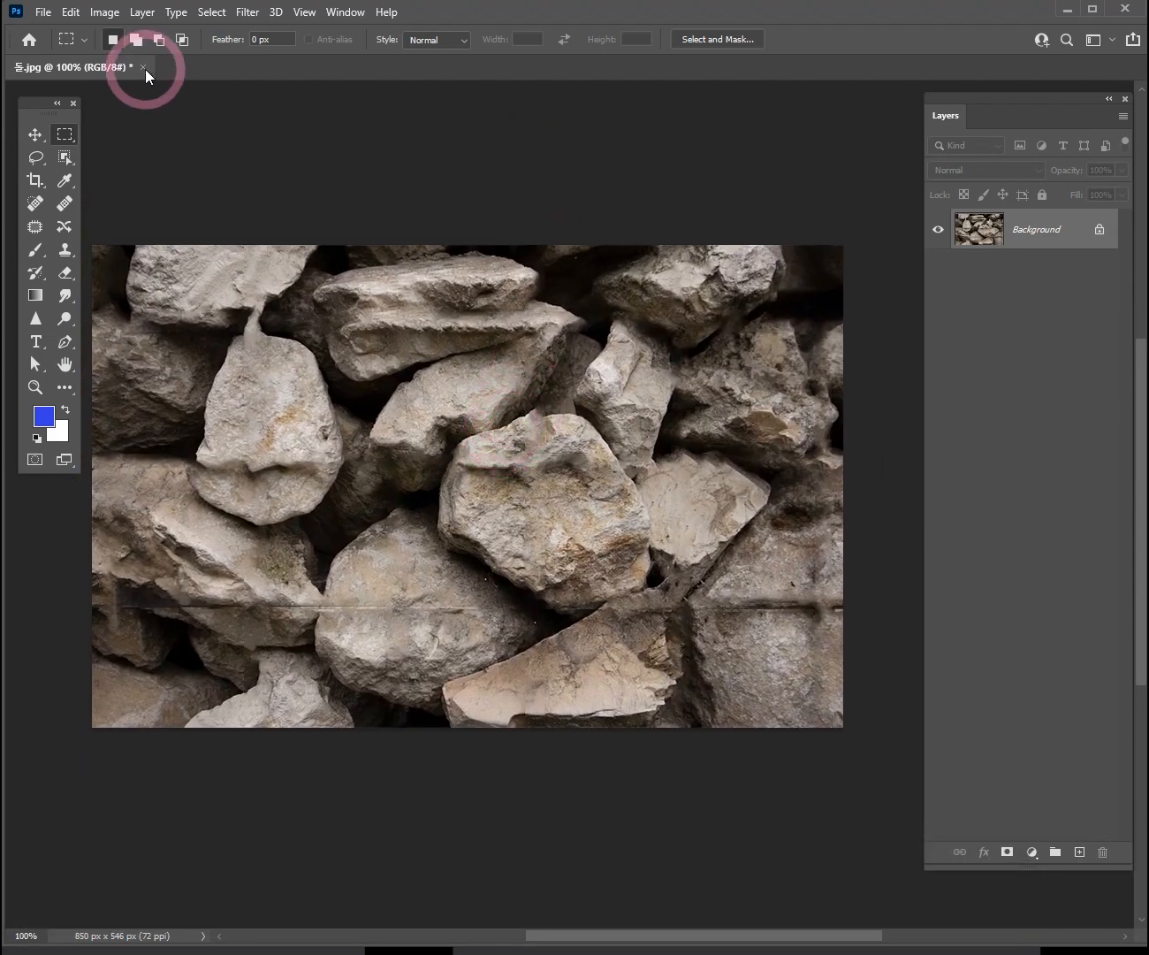
pyautogui.click(143, 68)
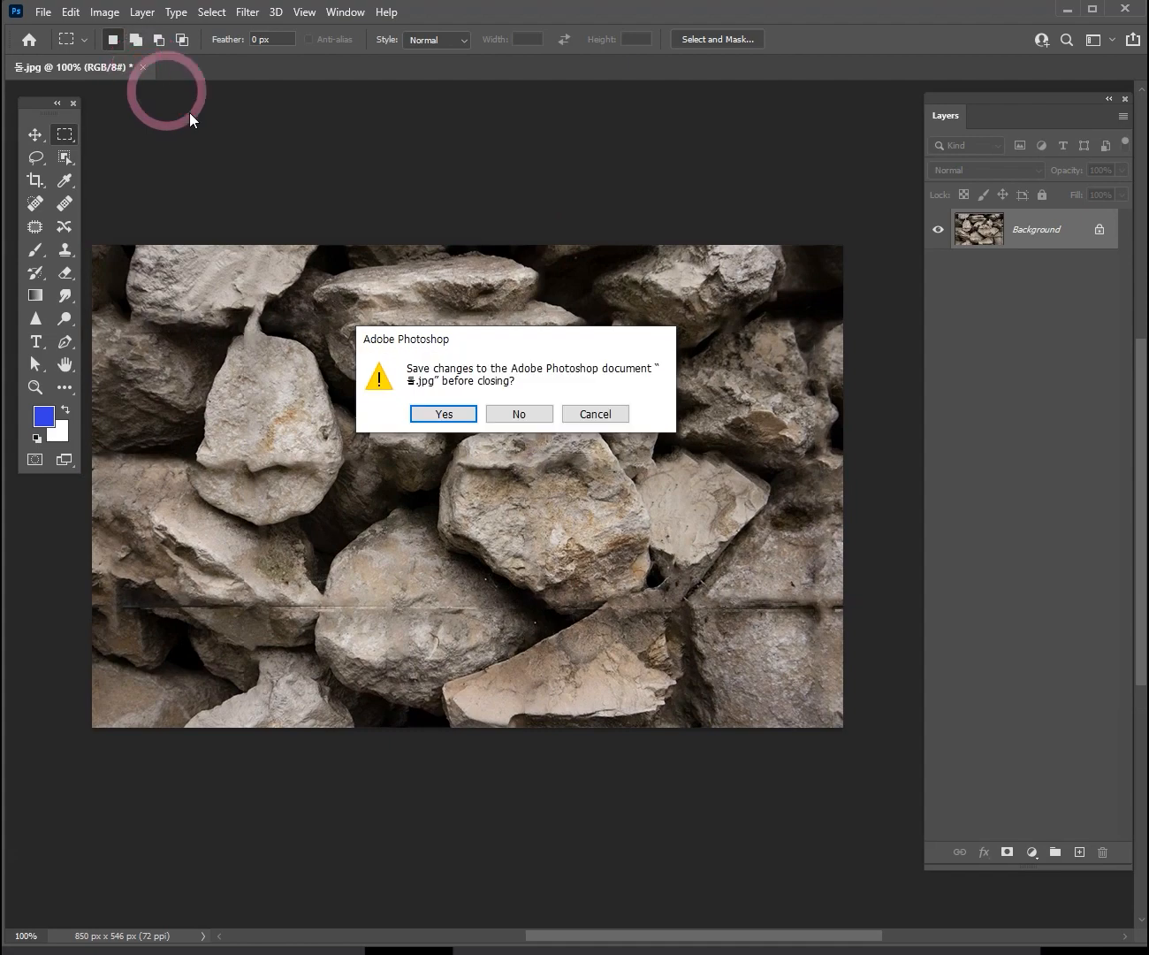
pyautogui.click(532, 418)
pyautogui.doubleClick(531, 389)
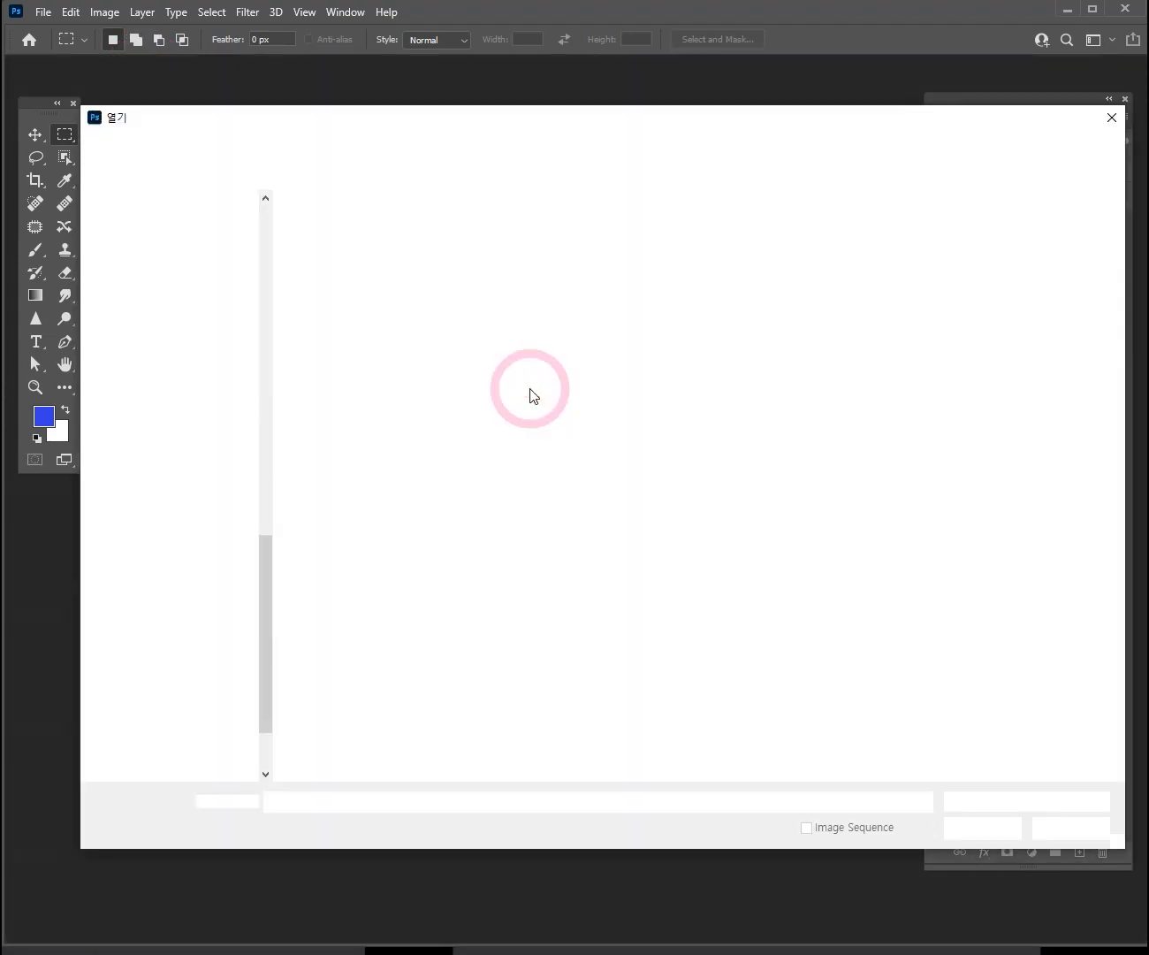
pyautogui.doubleClick(550, 248)
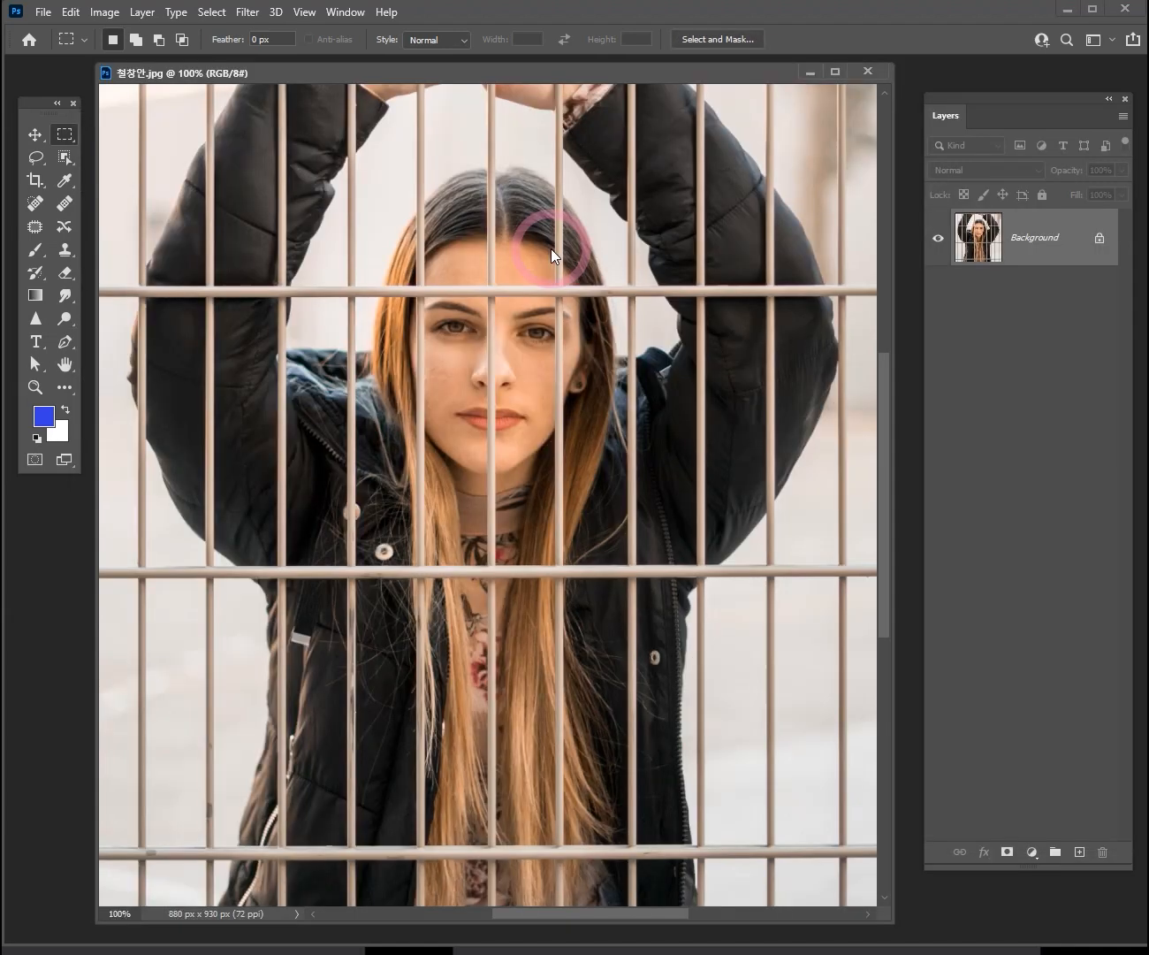
# Step: Examine how the fence bars cross the woman's face, hair and jacket at different magnifications
pyautogui.click(584, 491)
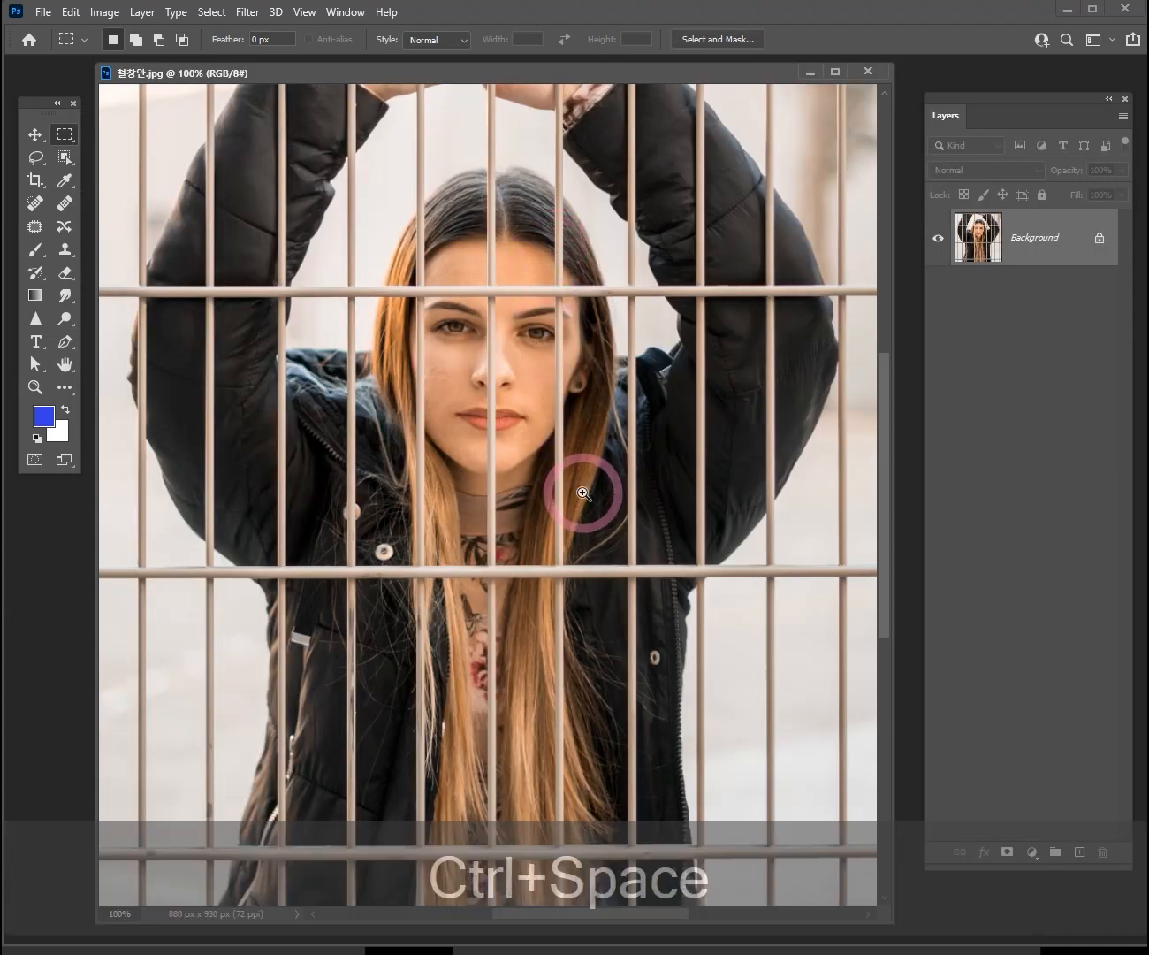
pyautogui.keyDown('ctrl'); pyautogui.keyDown('alt'); pyautogui.click(545, 505); pyautogui.keyUp('alt'); pyautogui.keyUp('ctrl')
pyautogui.click(692, 384)
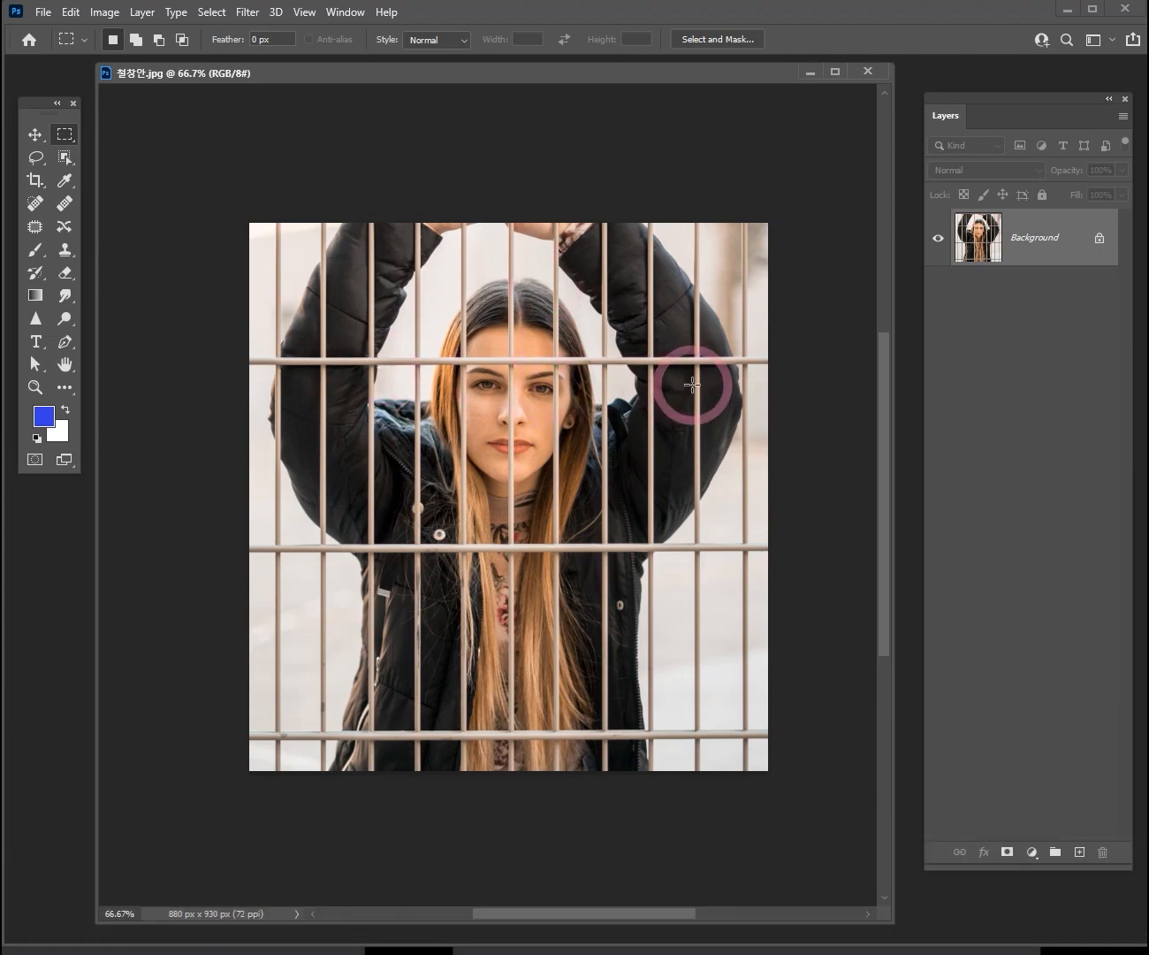
pyautogui.click(551, 430)
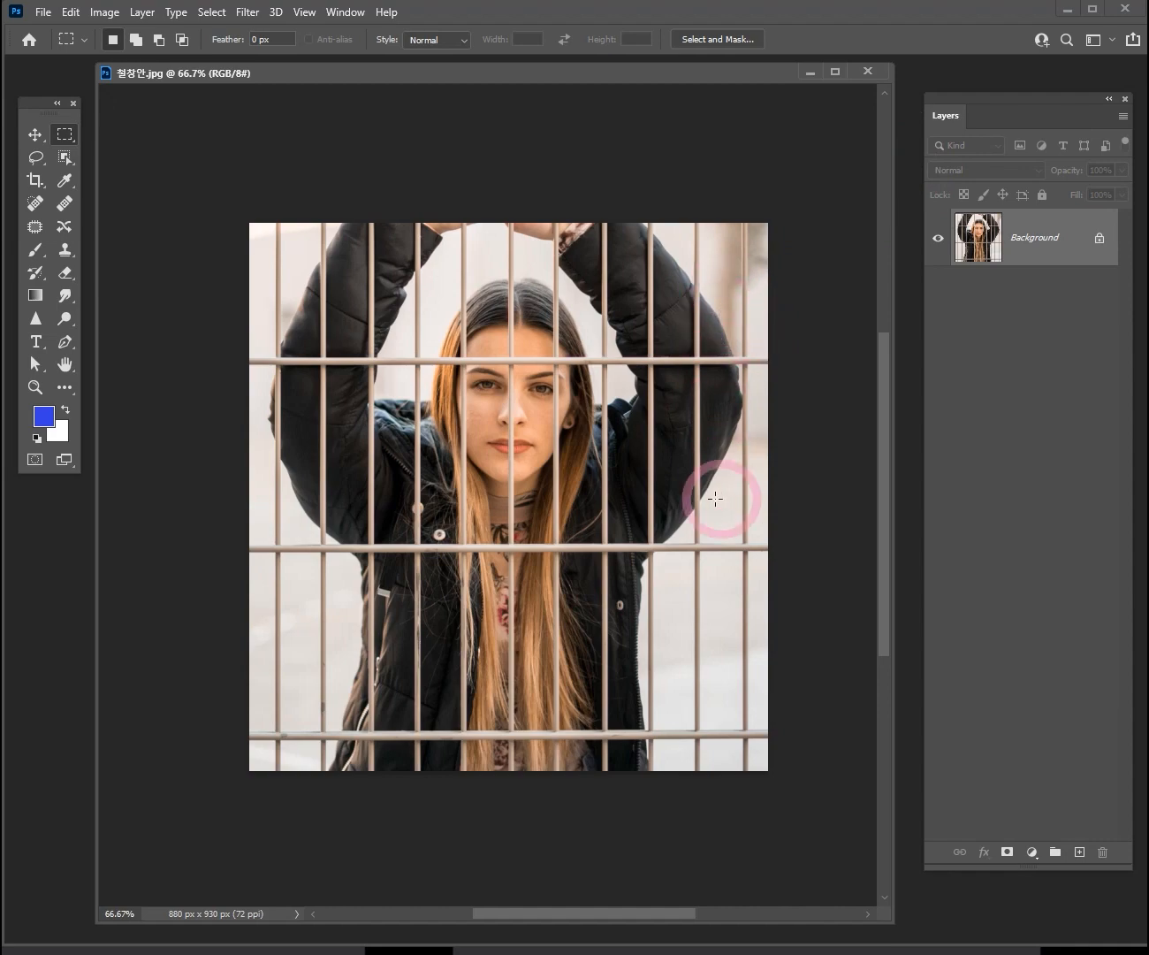
pyautogui.hotkey('ctrl', 'space')
pyautogui.moveTo(513, 406); pyautogui.dragTo(578, 456)
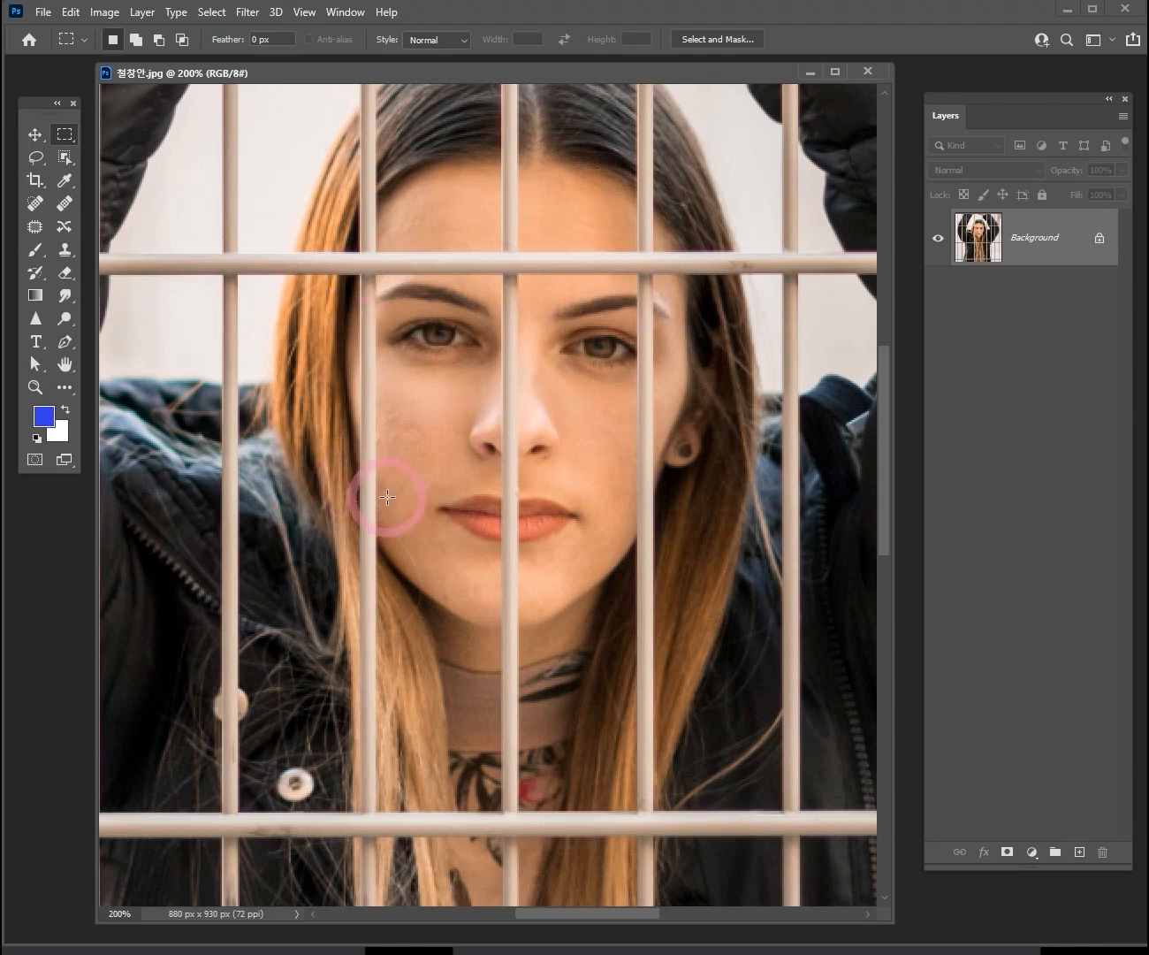
pyautogui.hotkey('ctrl', 'alt', 'space')
pyautogui.click(547, 471)
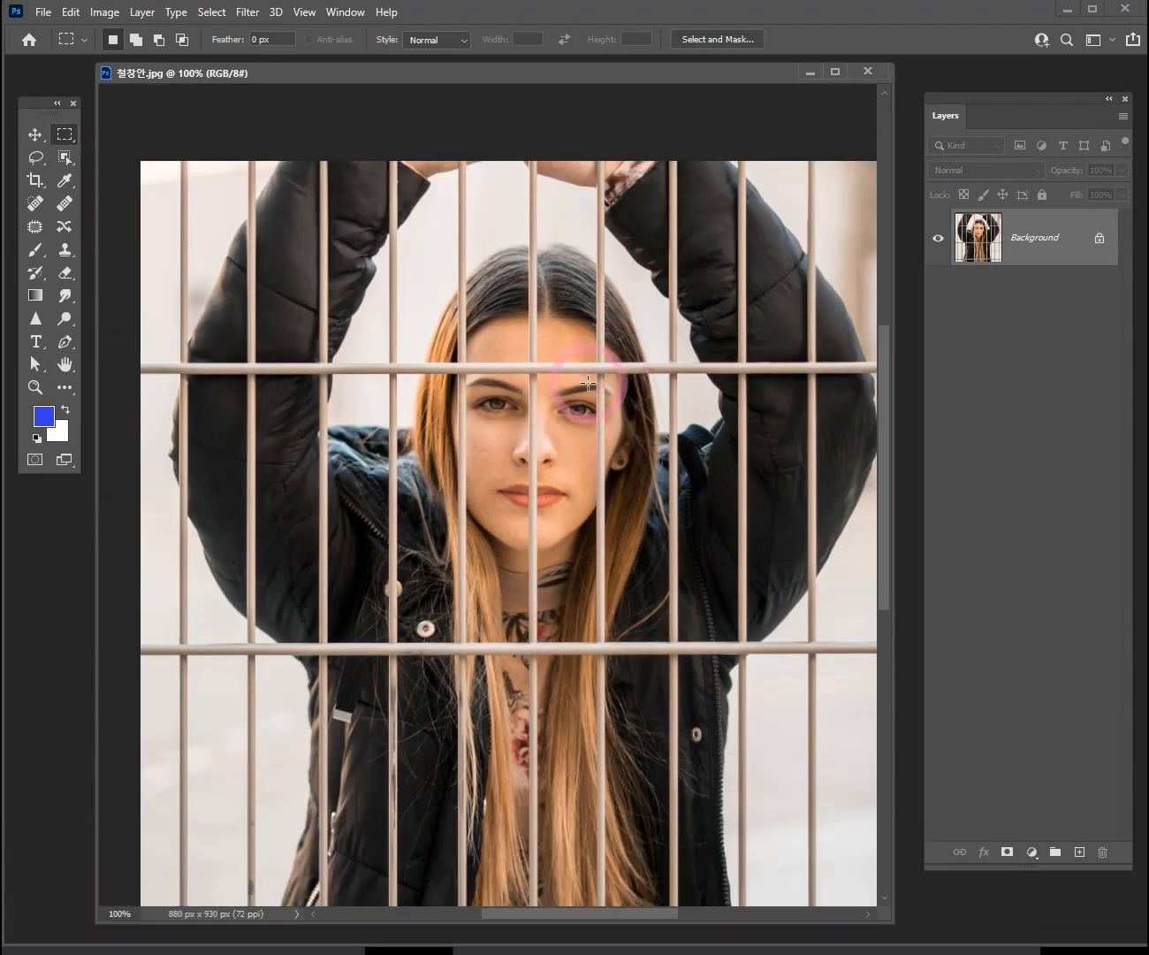
pyautogui.hotkey('ctrl', 'space')
pyautogui.click(347, 424)
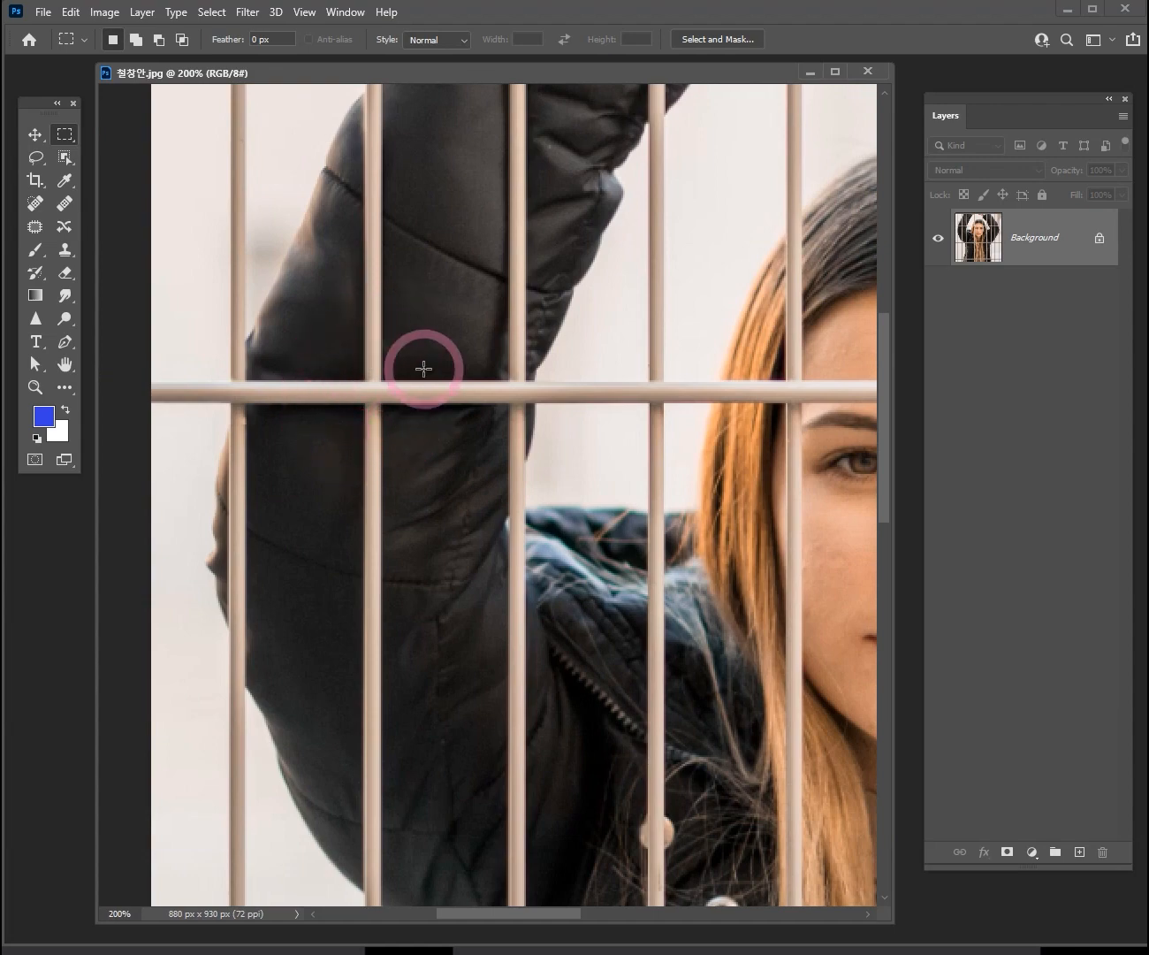
# Step: Select rectangular strips around the three vertical bars and the horizontal bar crossing the woman's face, combining them into one selection
pyautogui.moveTo(495, 435); pyautogui.dragTo(290, 444)
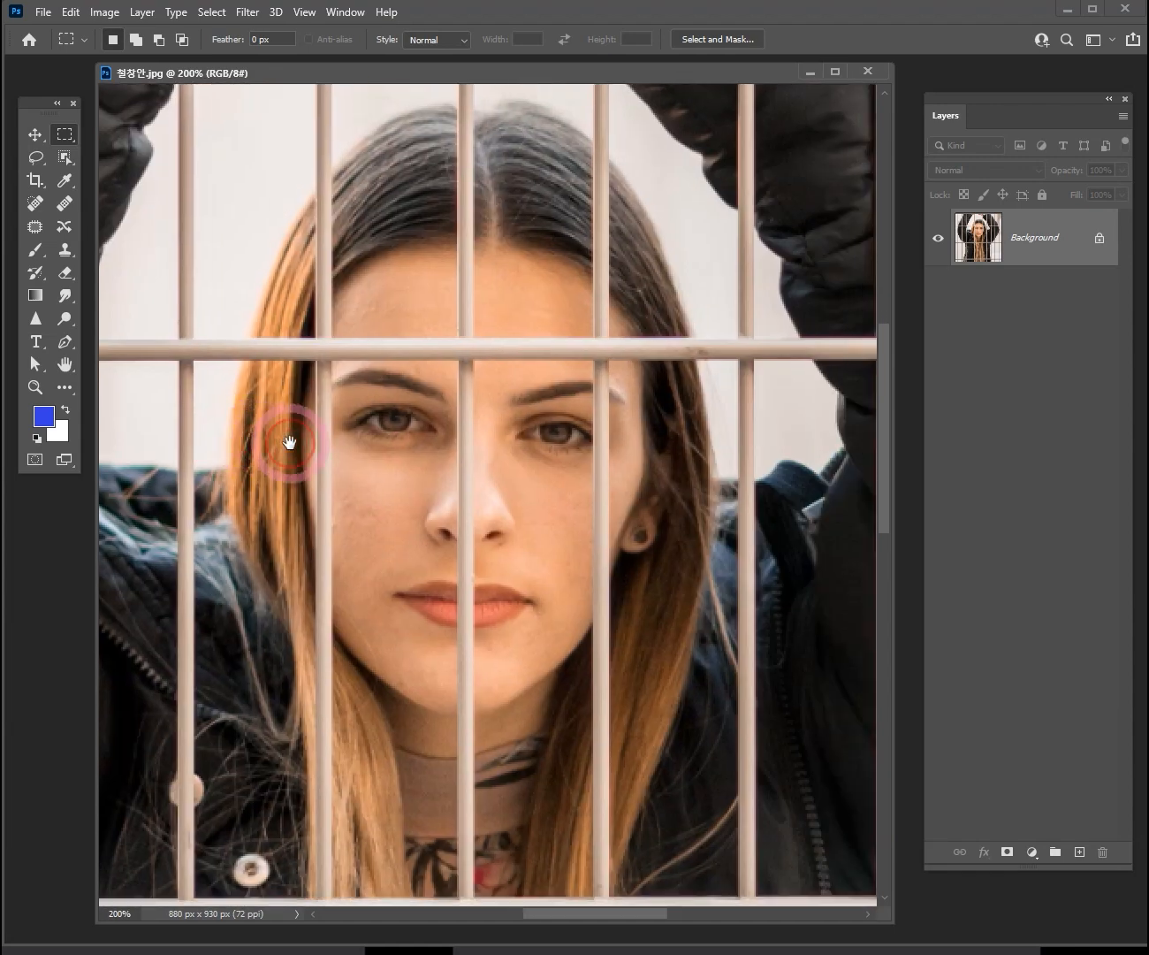
pyautogui.moveTo(478, 503); pyautogui.dragTo(466, 457)
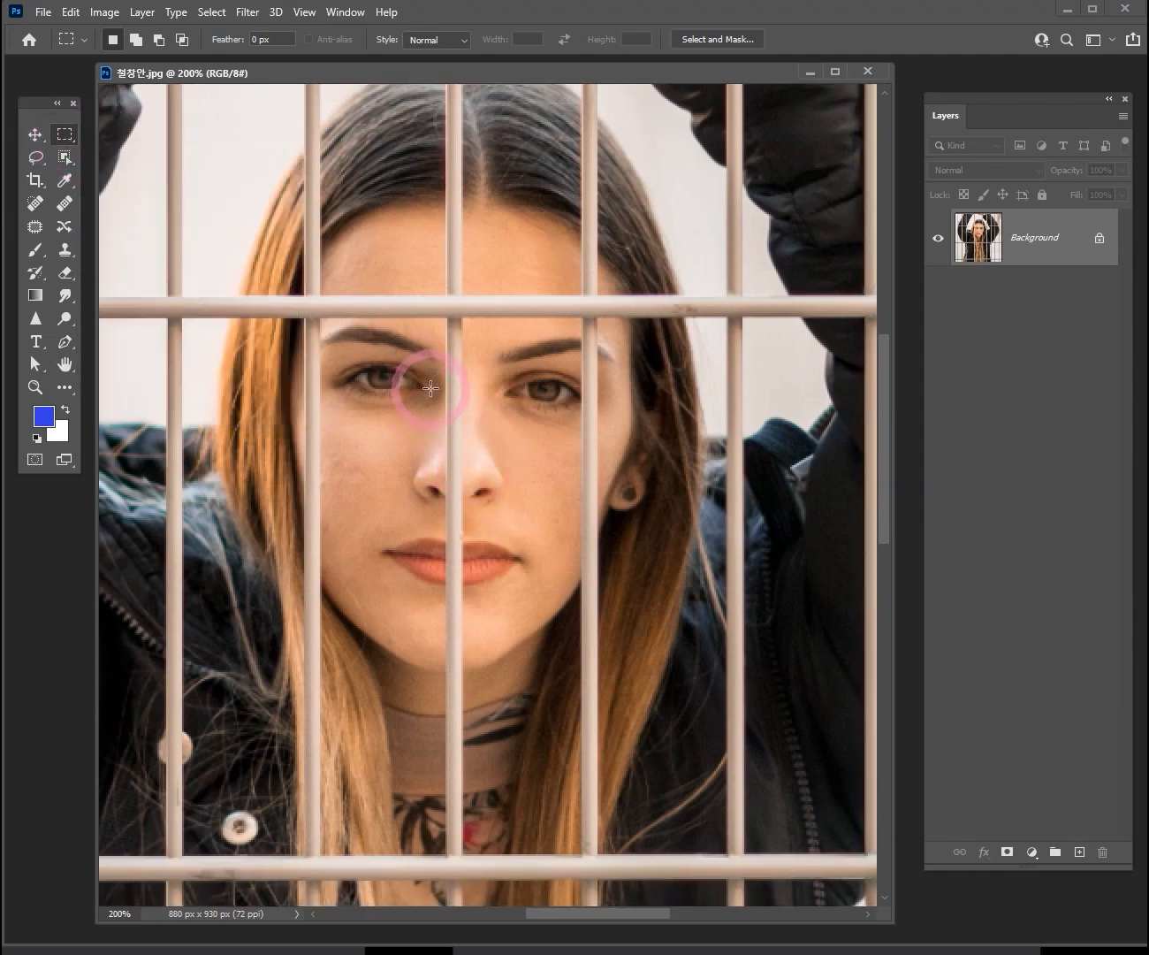
pyautogui.moveTo(430, 387); pyautogui.dragTo(476, 555)
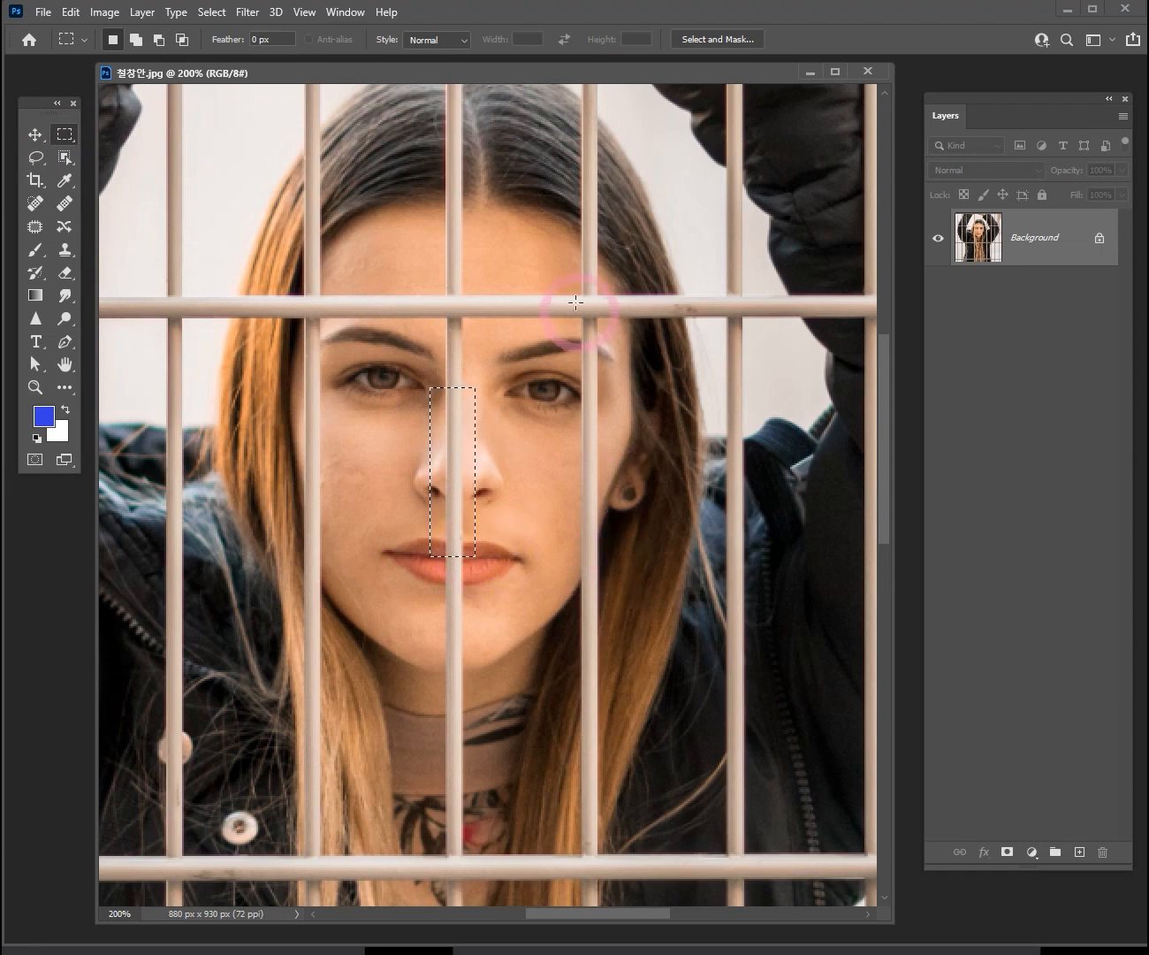
pyautogui.press('shift')
pyautogui.moveTo(533, 287); pyautogui.dragTo(650, 323)
pyautogui.moveTo(571, 243); pyautogui.dragTo(603, 608)
pyautogui.moveTo(433, 171); pyautogui.dragTo(470, 412)
pyautogui.moveTo(434, 546); pyautogui.dragTo(470, 744)
pyautogui.moveTo(294, 212); pyautogui.dragTo(325, 629)
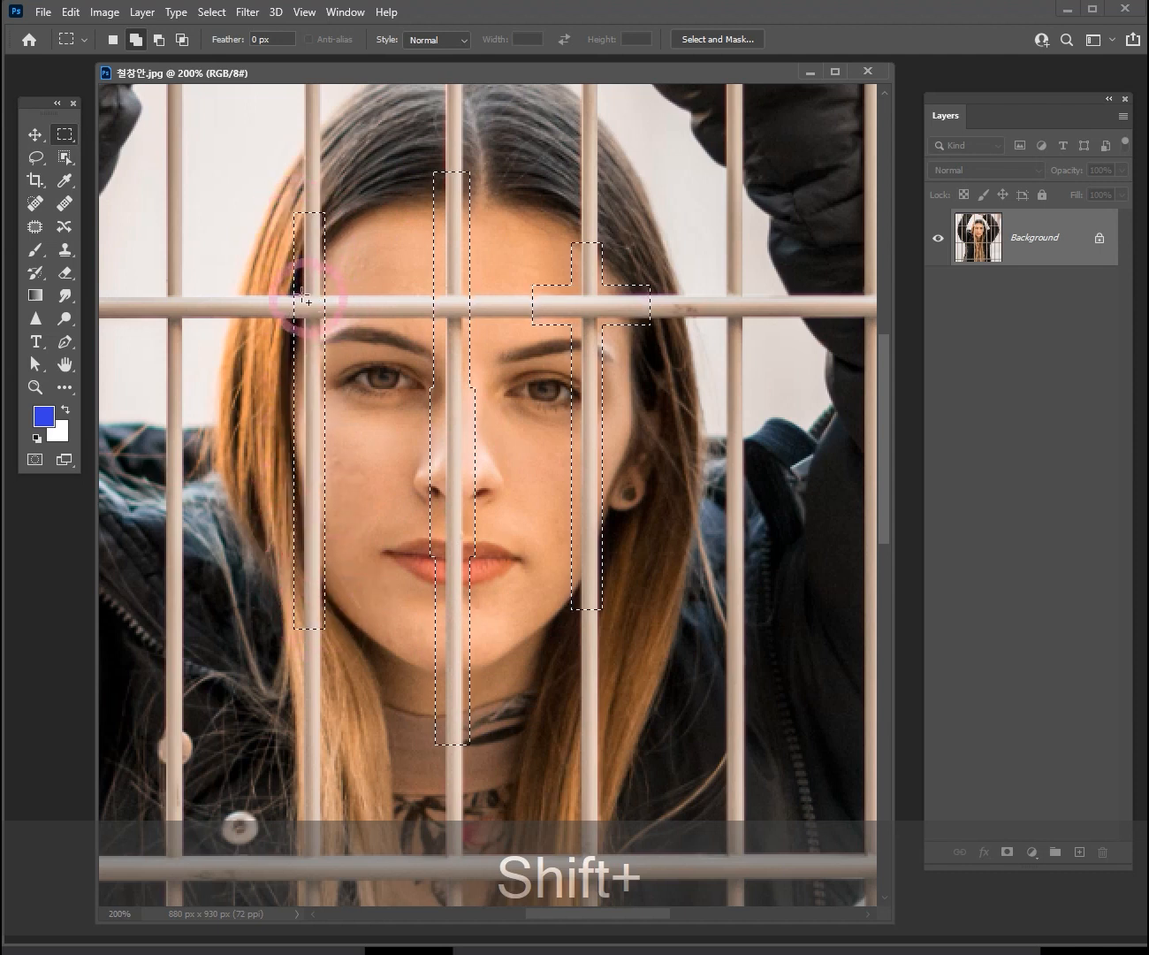
pyautogui.moveTo(255, 284); pyautogui.dragTo(455, 312)
pyautogui.moveTo(559, 319); pyautogui.dragTo(561, 320)
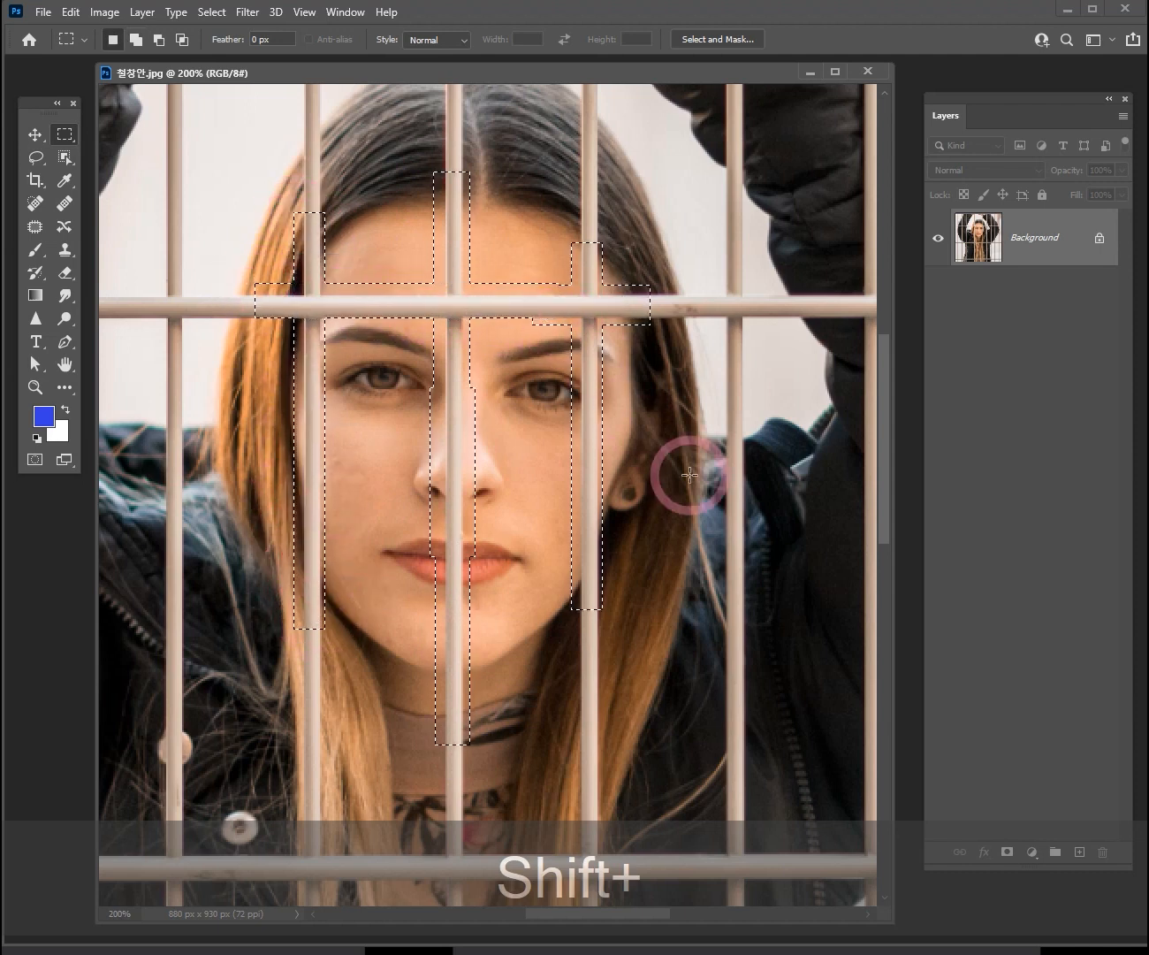
# Step: Fill the face strips with Content-Aware contents, keeping Color Adaptation on, Normal mode and 100% opacity, and deselect
pyautogui.click(71, 11)
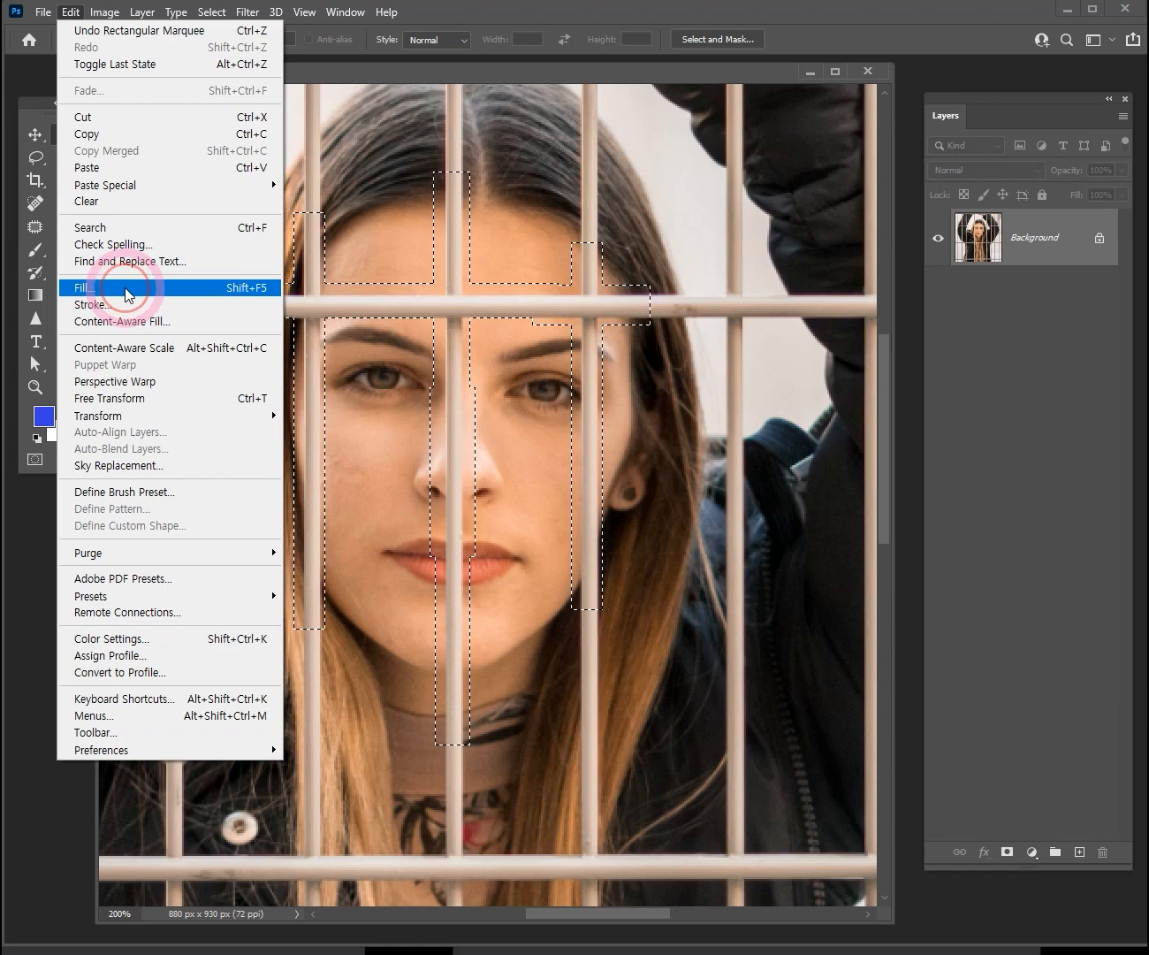
pyautogui.click(84, 287)
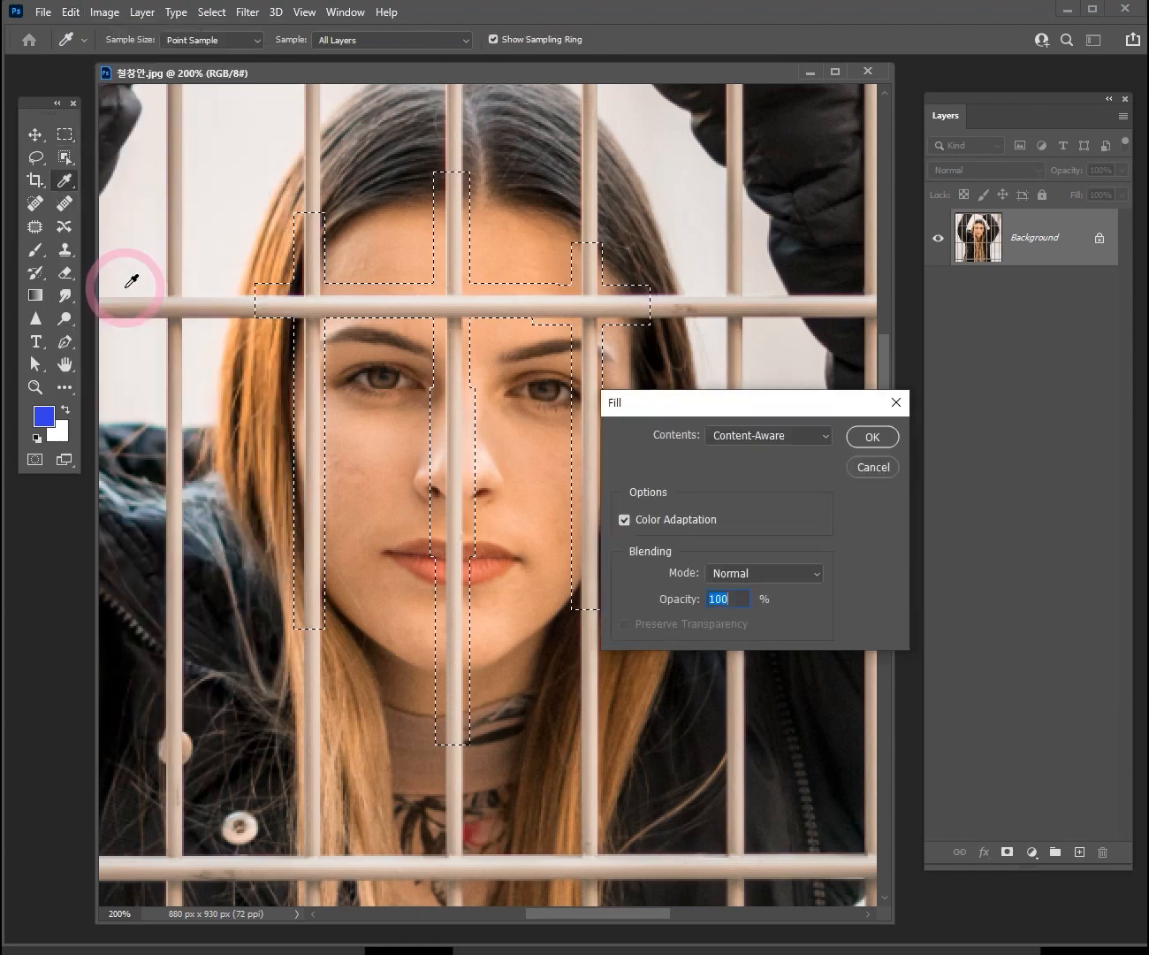
pyautogui.click(872, 437)
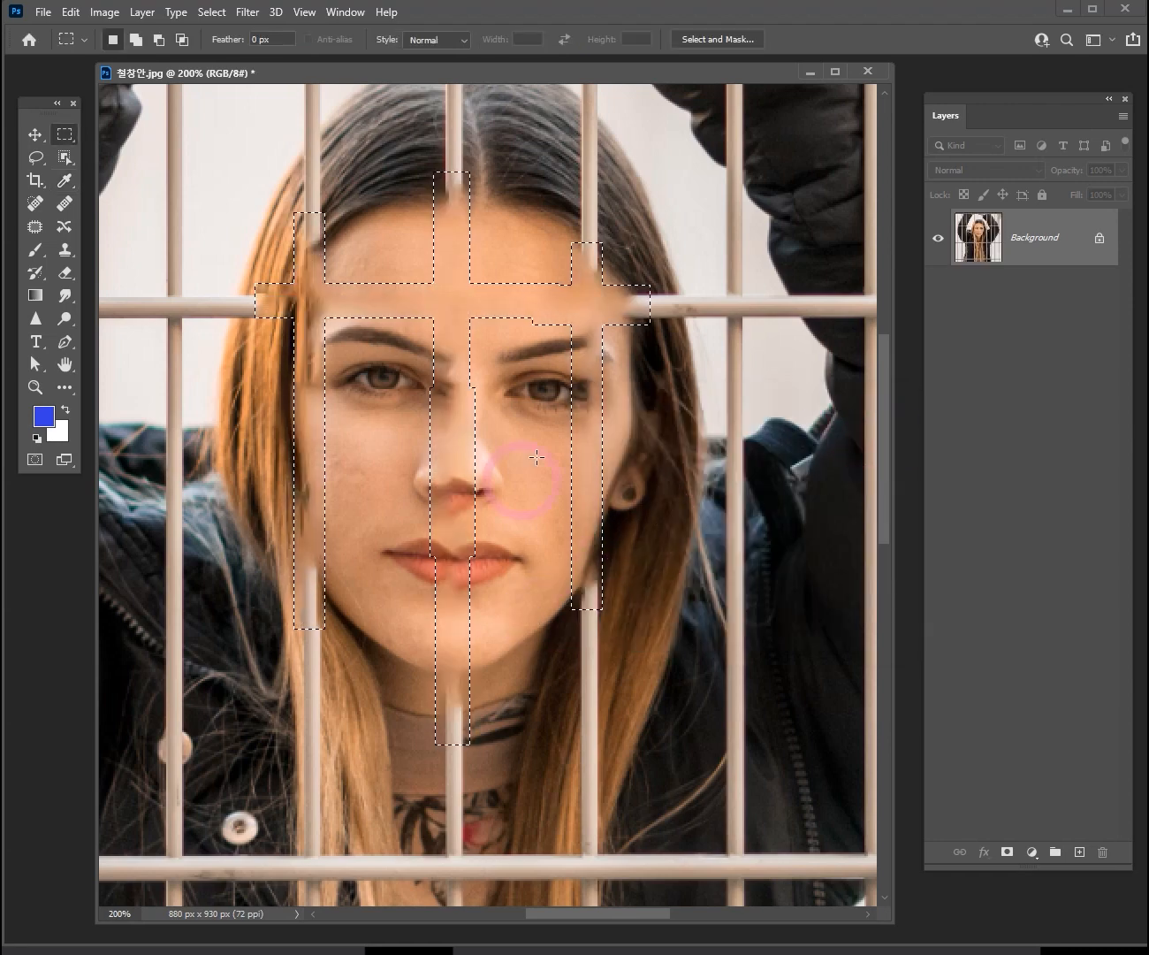
pyautogui.hotkey('ctrl', 'd')
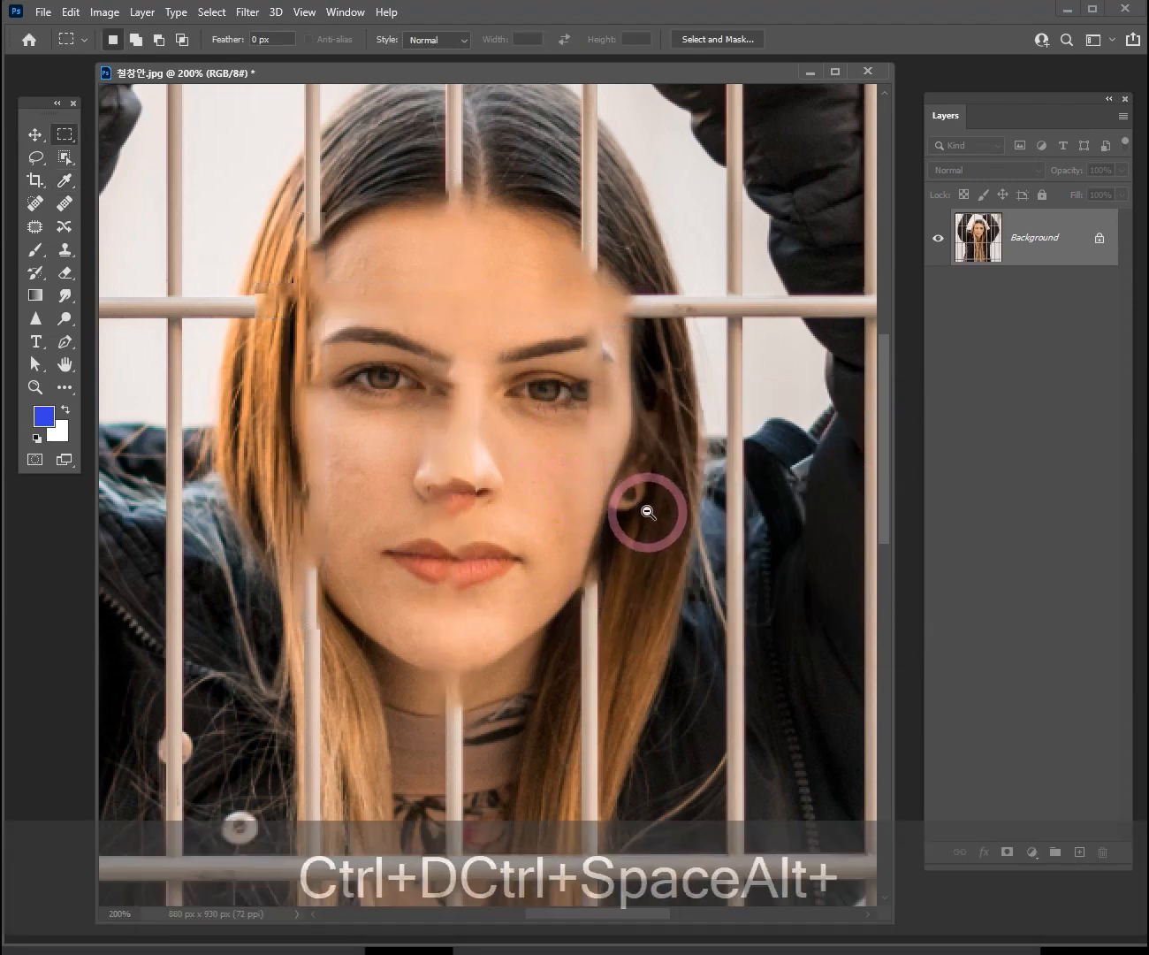
# Step: Select a cross-shaped area around the vertical and horizontal bars that meet on the jacket sleeve beside the woman's head
pyautogui.keyDown('ctrl'); pyautogui.keyDown('alt'); pyautogui.click(549, 489); pyautogui.keyUp('alt'); pyautogui.keyUp('ctrl')
pyautogui.keyDown('ctrl'); pyautogui.keyDown('alt'); pyautogui.click(586, 561); pyautogui.keyUp('alt'); pyautogui.keyUp('ctrl')
pyautogui.keyDown('ctrl'); pyautogui.click(536, 498); pyautogui.keyUp('ctrl')
pyautogui.keyDown('ctrl'); pyautogui.click(511, 495); pyautogui.keyUp('ctrl')
pyautogui.moveTo(470, 461); pyautogui.dragTo(530, 470)
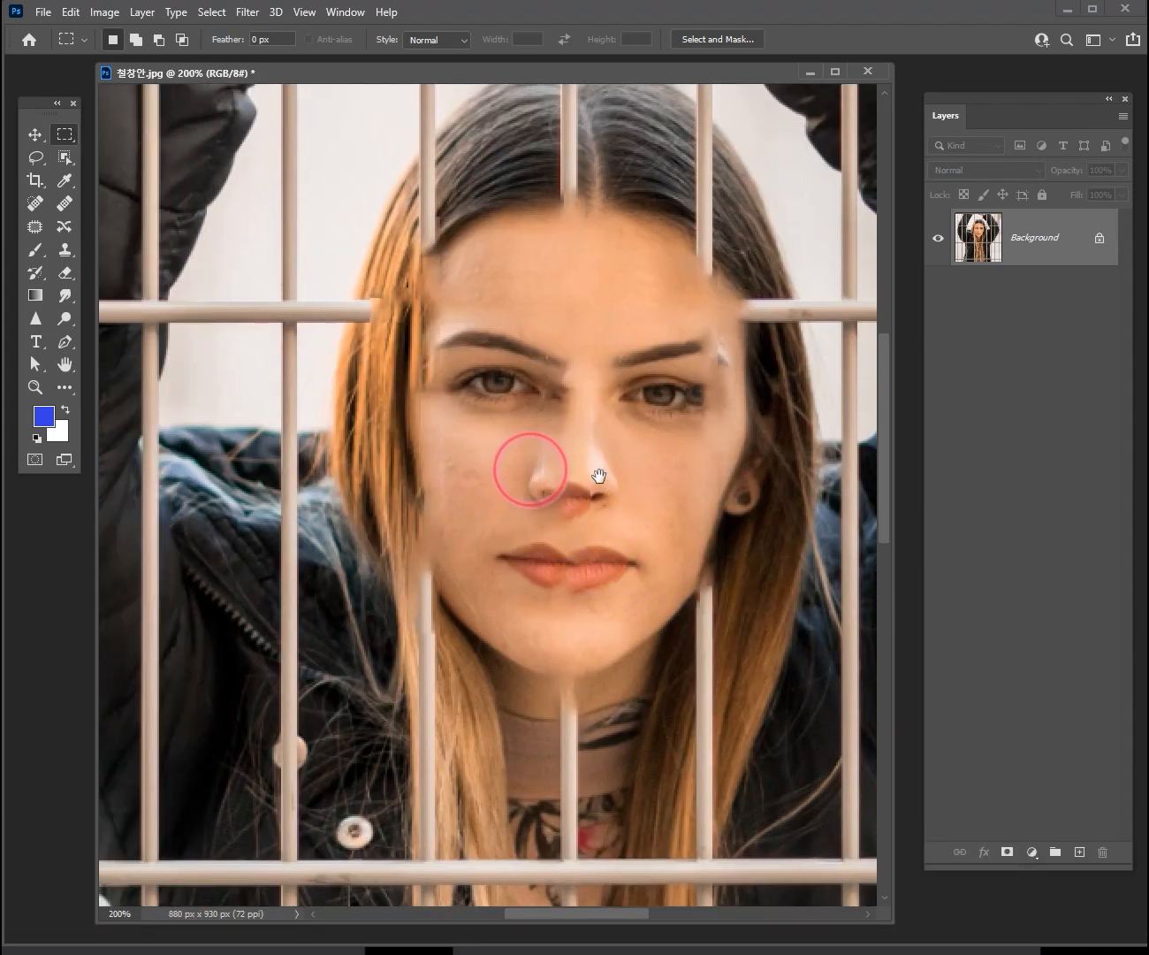
pyautogui.click(474, 476)
pyautogui.click(482, 265)
pyautogui.moveTo(465, 235); pyautogui.dragTo(494, 528)
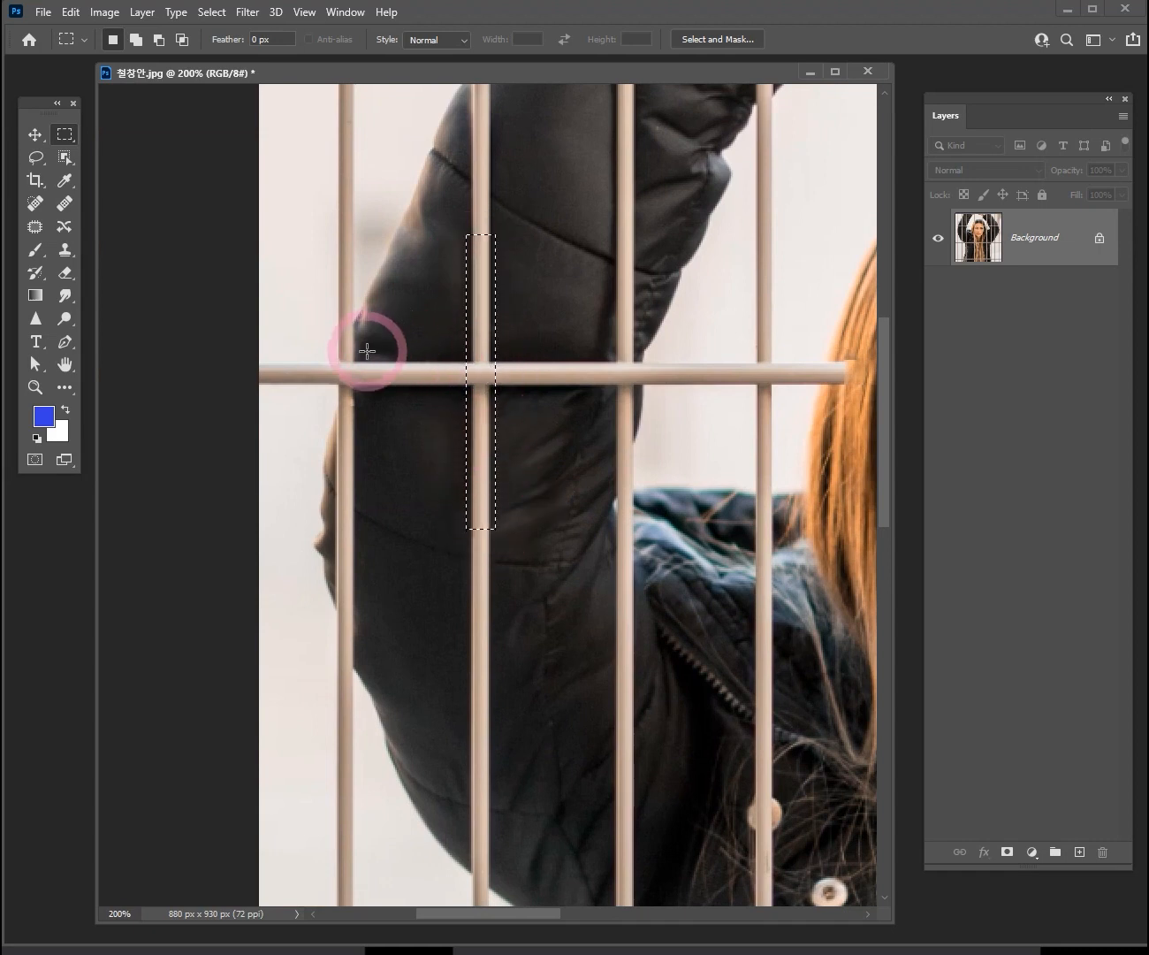
pyautogui.keyDown('shift'); pyautogui.moveTo(366, 354); pyautogui.dragTo(609, 392); pyautogui.keyUp('shift')
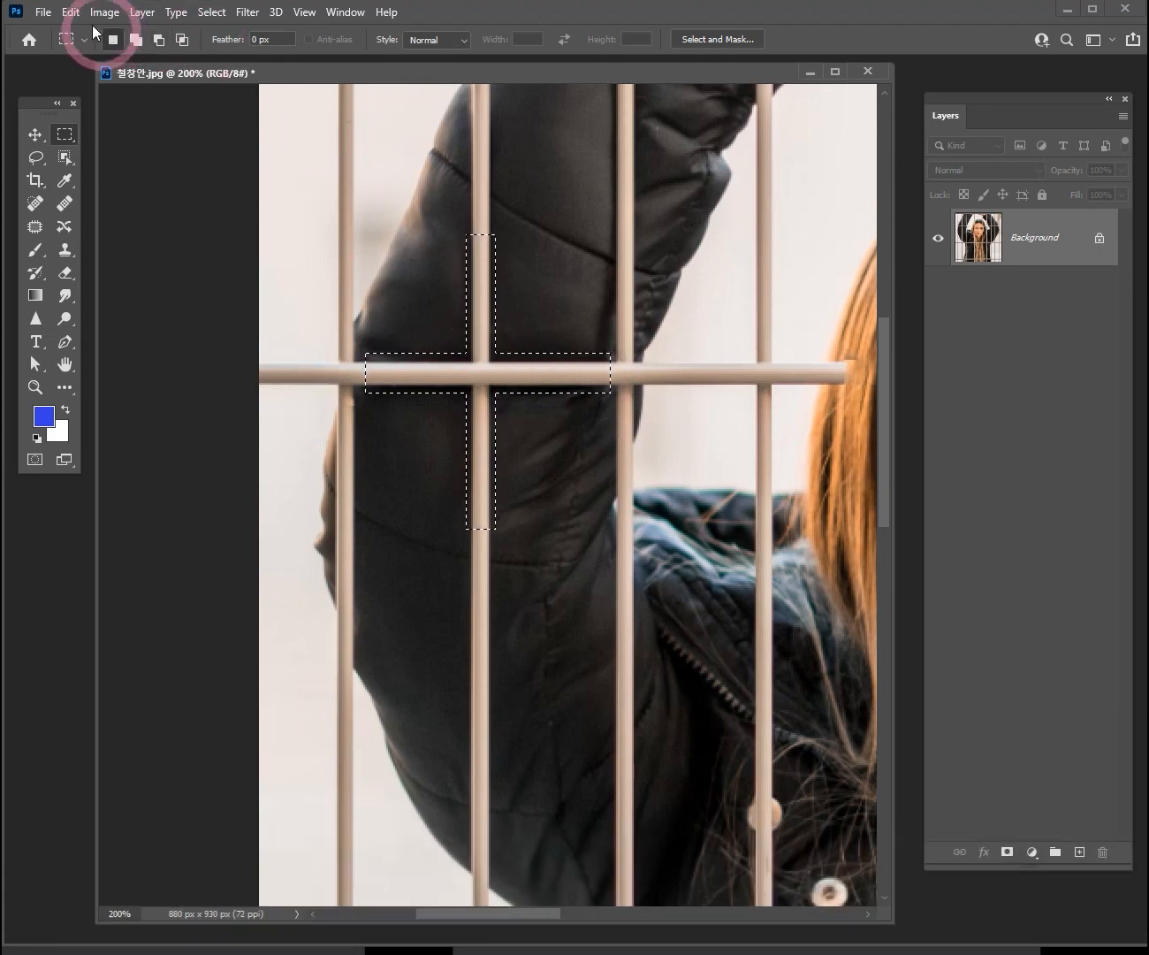
# Step: Fill the cross-shaped sleeve selection with Content-Aware contents, keeping Color Adaptation, Normal mode and 100% opacity, and deselect
pyautogui.click(69, 12)
pyautogui.click(132, 288)
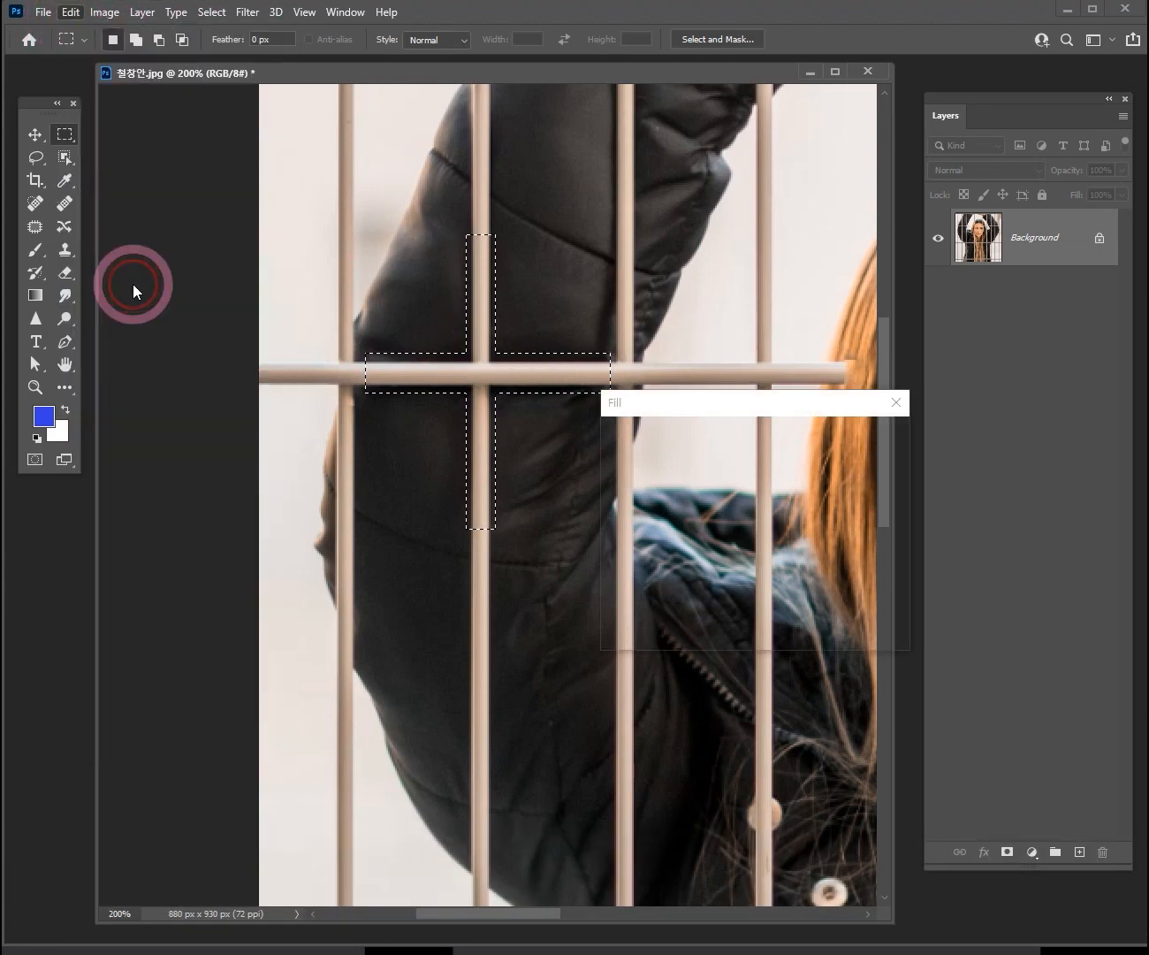
pyautogui.click(871, 438)
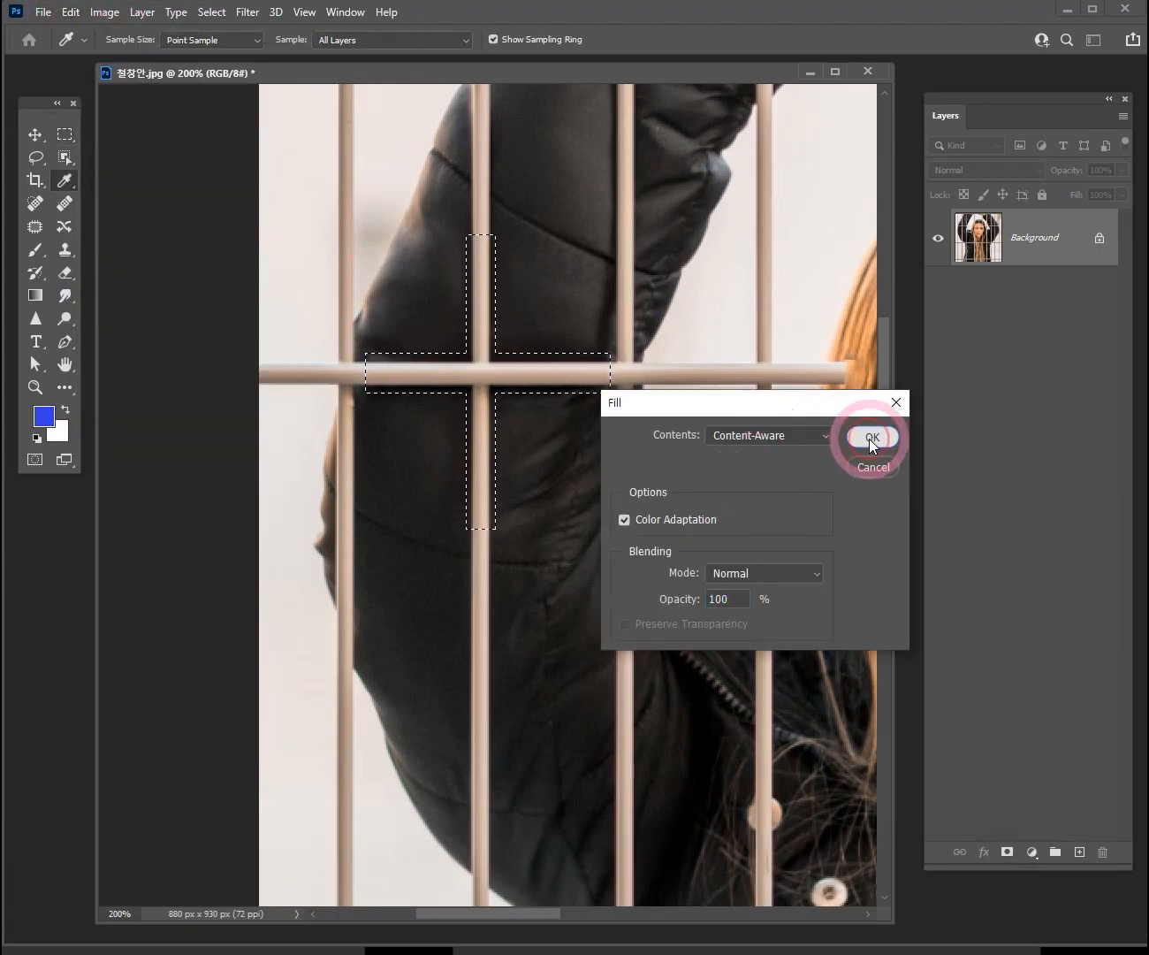
pyautogui.hotkey('ctrl', 'd')
# Step: Examine the filled areas on the face and sleeve, both up close and in the whole photo
pyautogui.keyDown('alt'); pyautogui.click(698, 423); pyautogui.keyUp('alt')
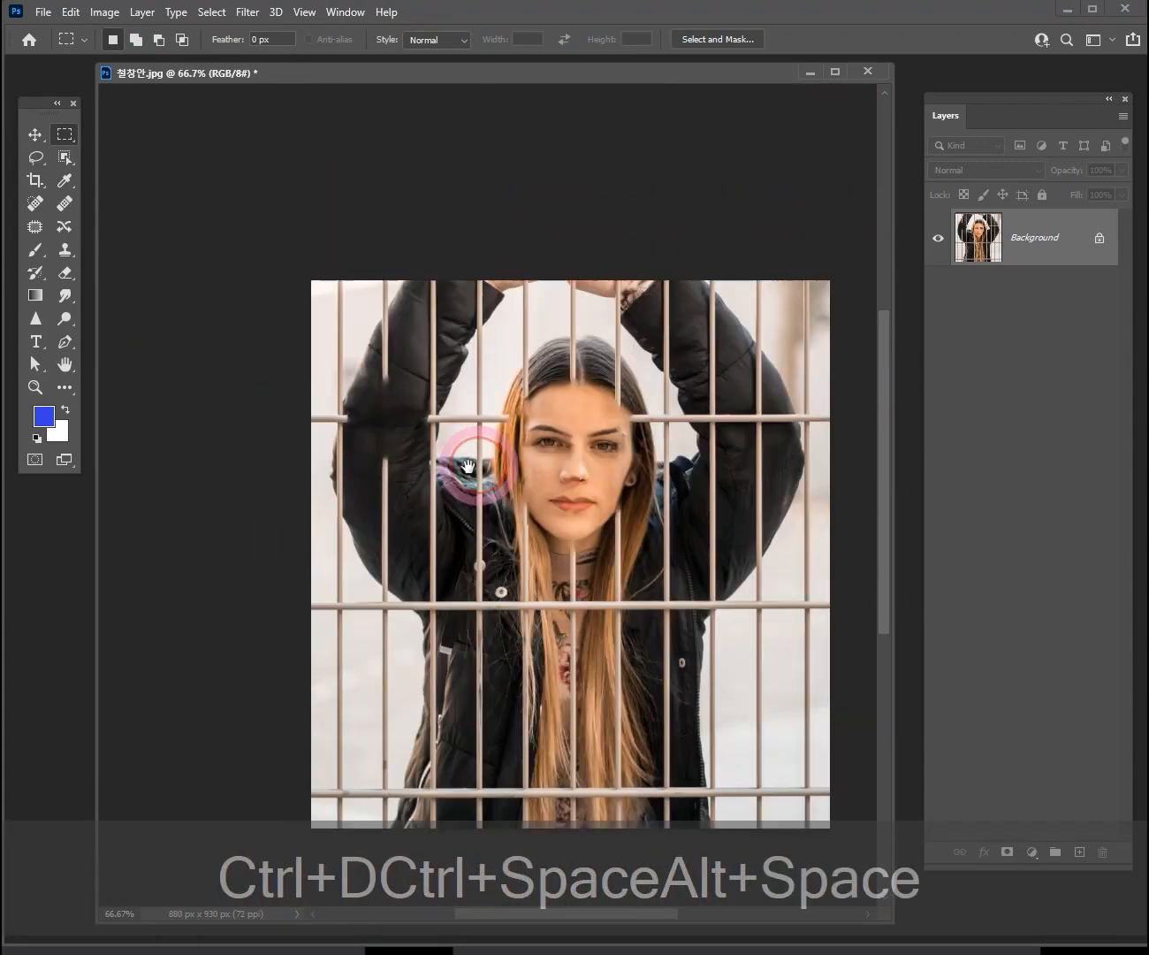
pyautogui.keyDown('ctrl'); pyautogui.click(469, 462); pyautogui.keyUp('ctrl')
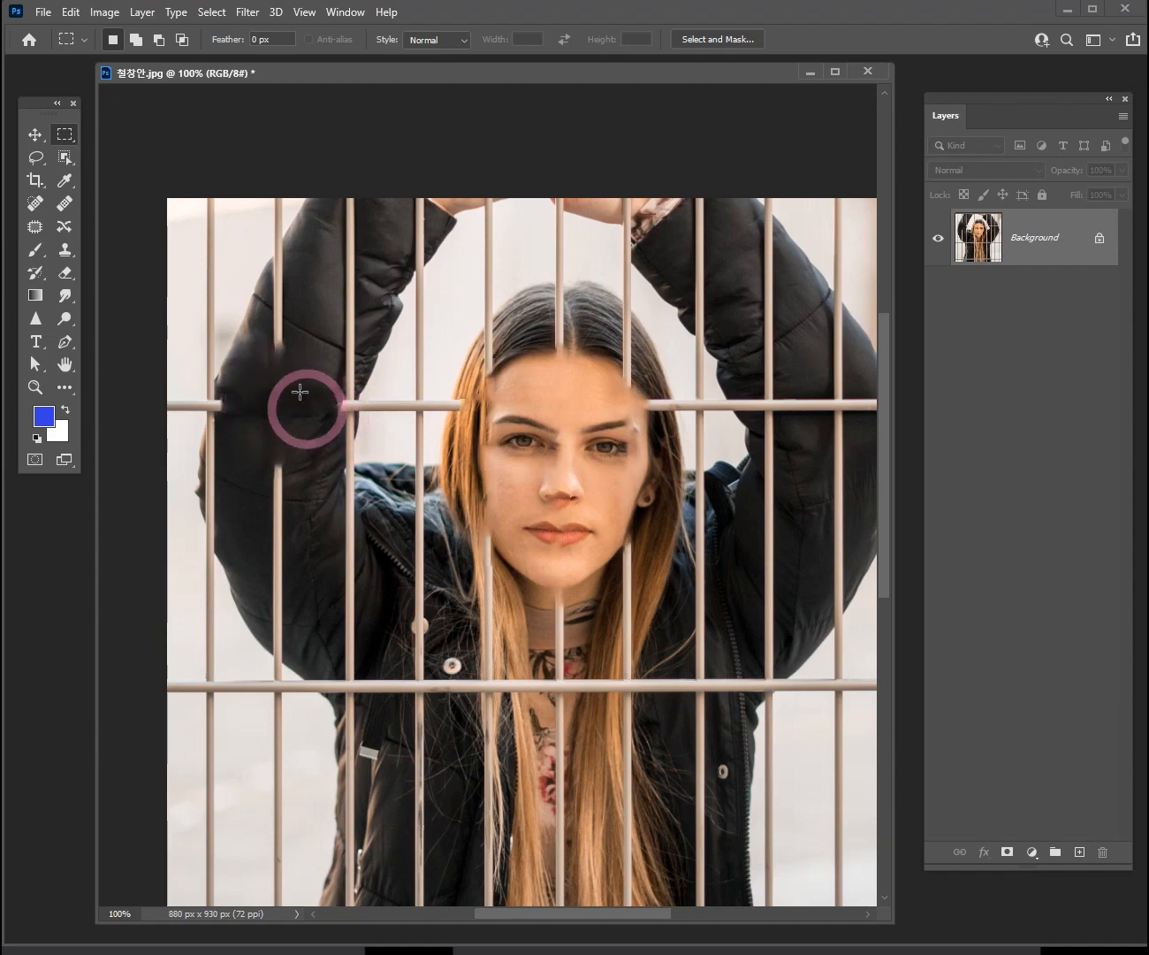
pyautogui.scroll(-2, 728, 662)
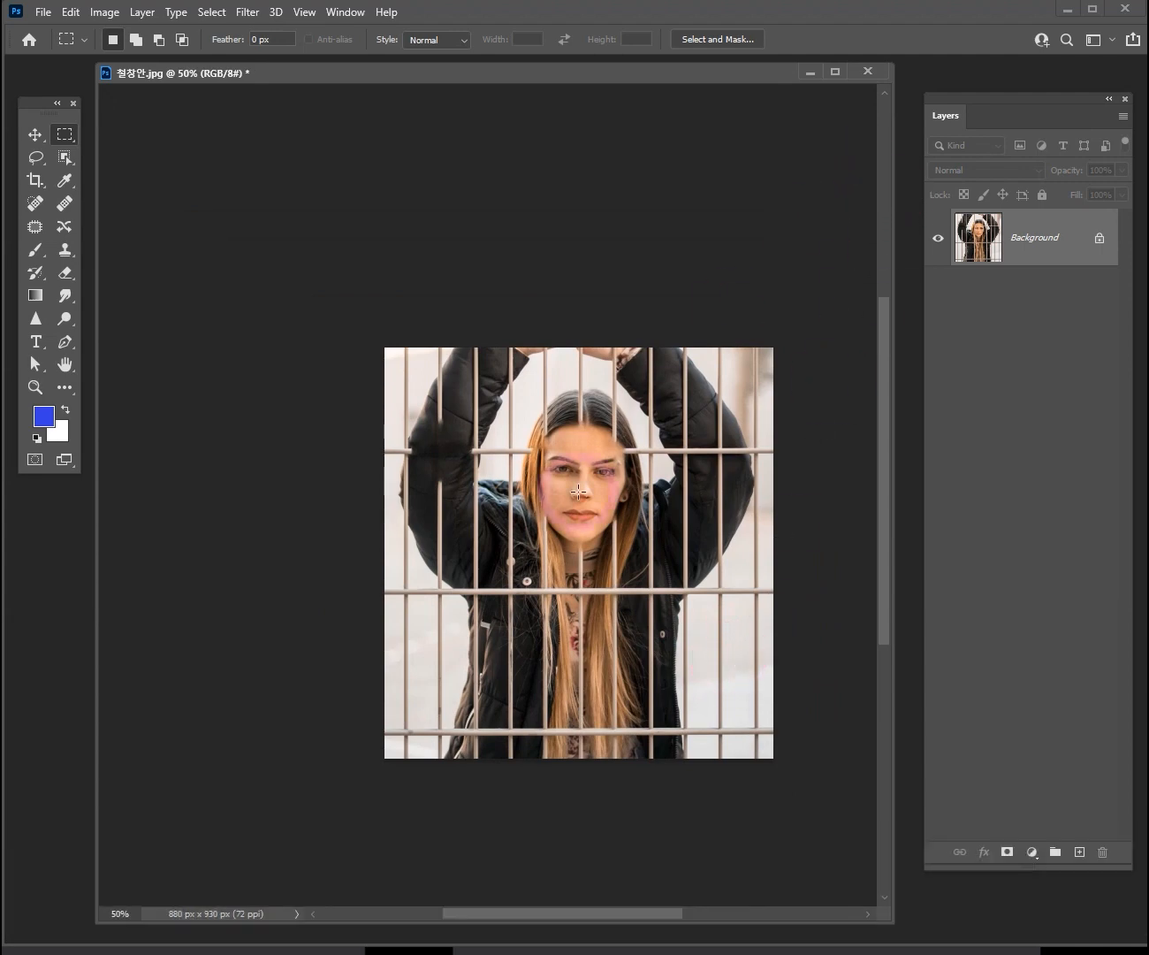
pyautogui.keyDown('ctrl'); pyautogui.click(607, 508); pyautogui.keyUp('ctrl')
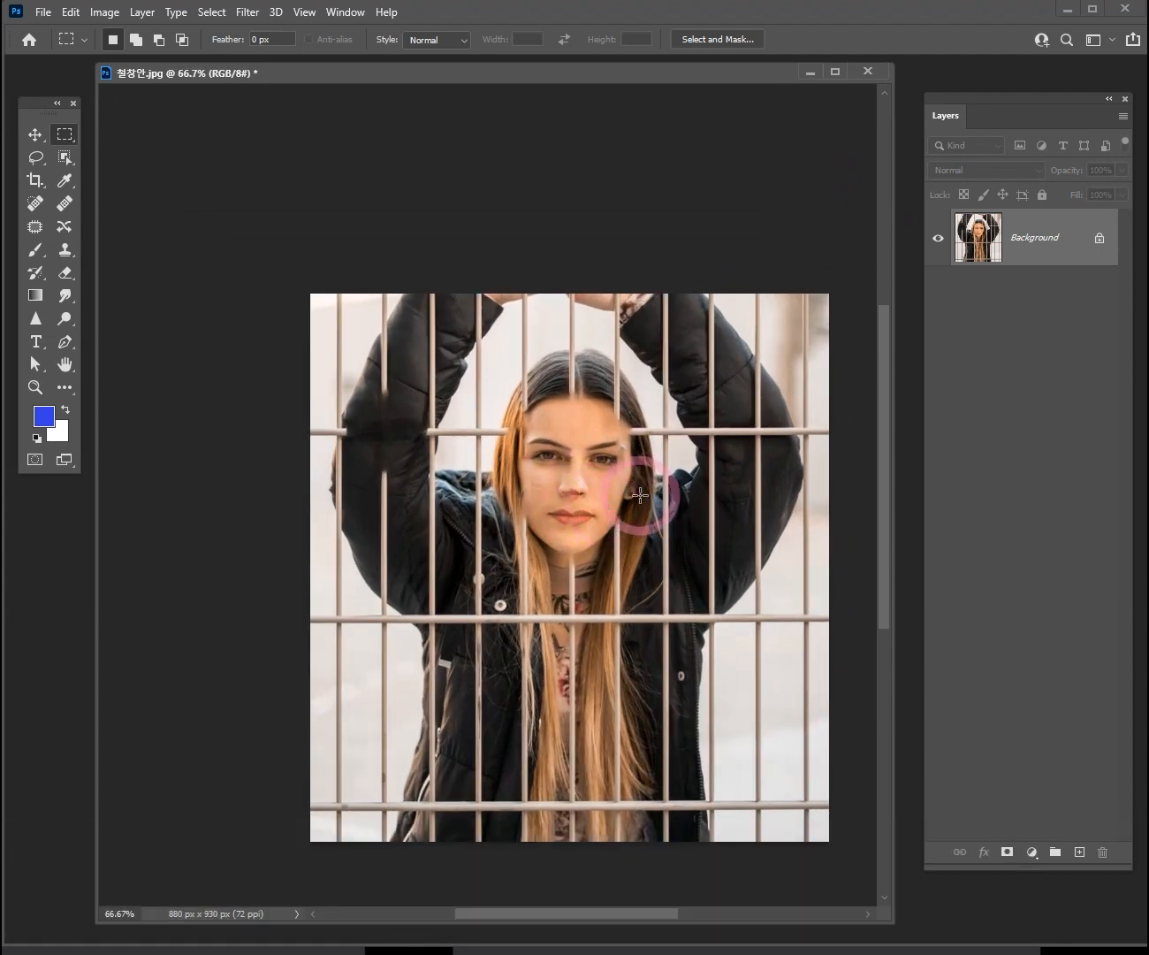
pyautogui.keyDown('ctrl'); pyautogui.click(637, 490); pyautogui.keyUp('ctrl')
pyautogui.scroll(-3, 631, 488)
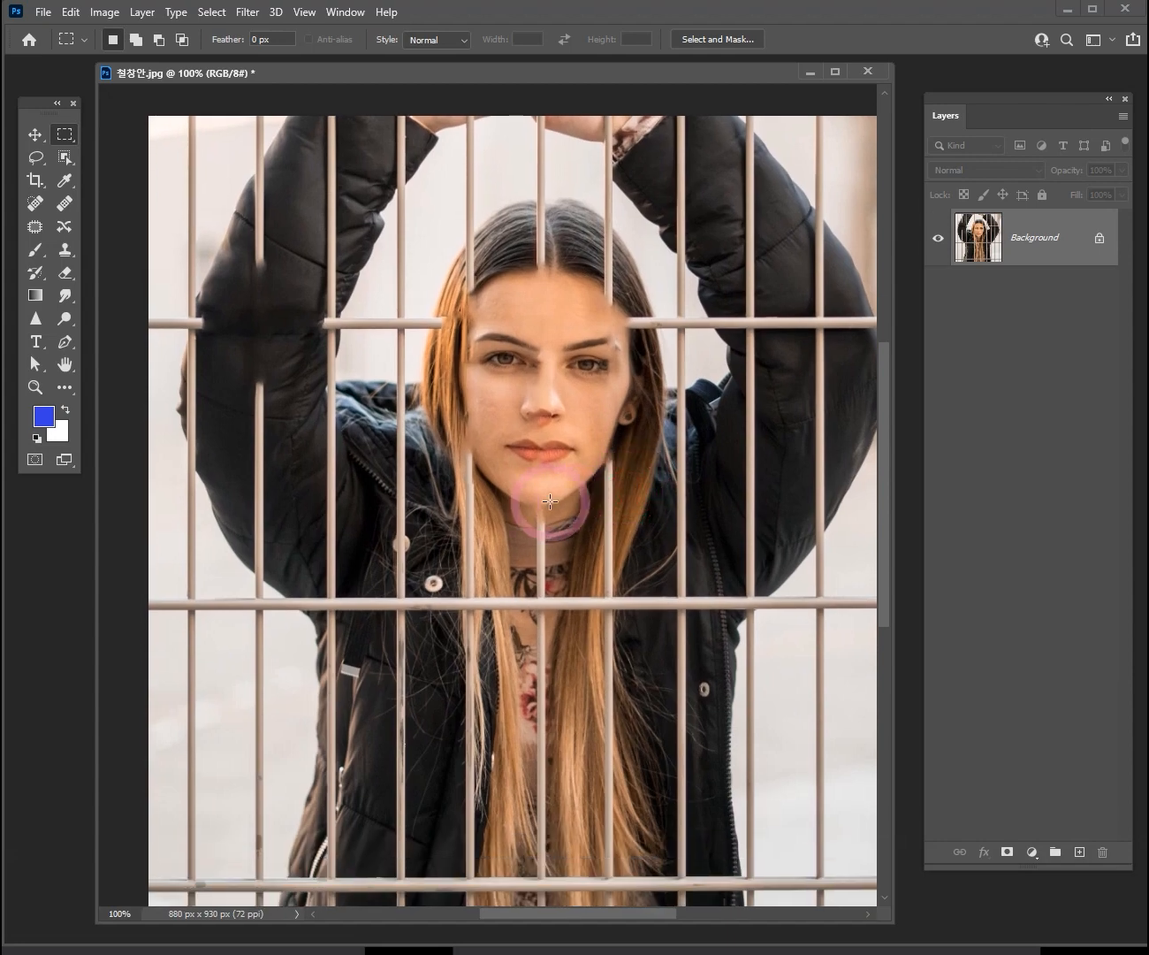
pyautogui.keyDown('ctrl'); pyautogui.keyDown('alt'); pyautogui.click(551, 501); pyautogui.keyUp('alt'); pyautogui.keyUp('ctrl')
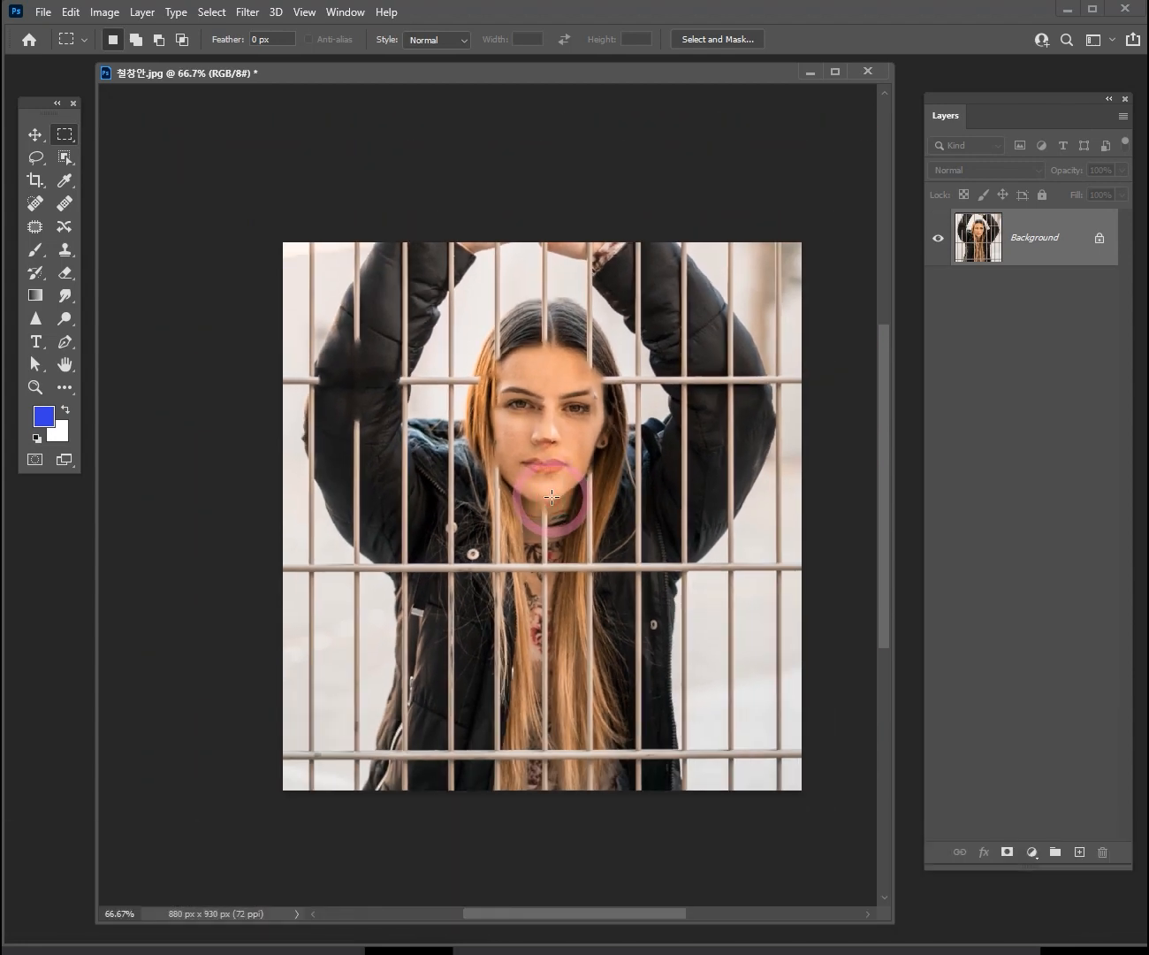
pyautogui.keyDown('ctrl'); pyautogui.click(559, 445); pyautogui.keyUp('ctrl')
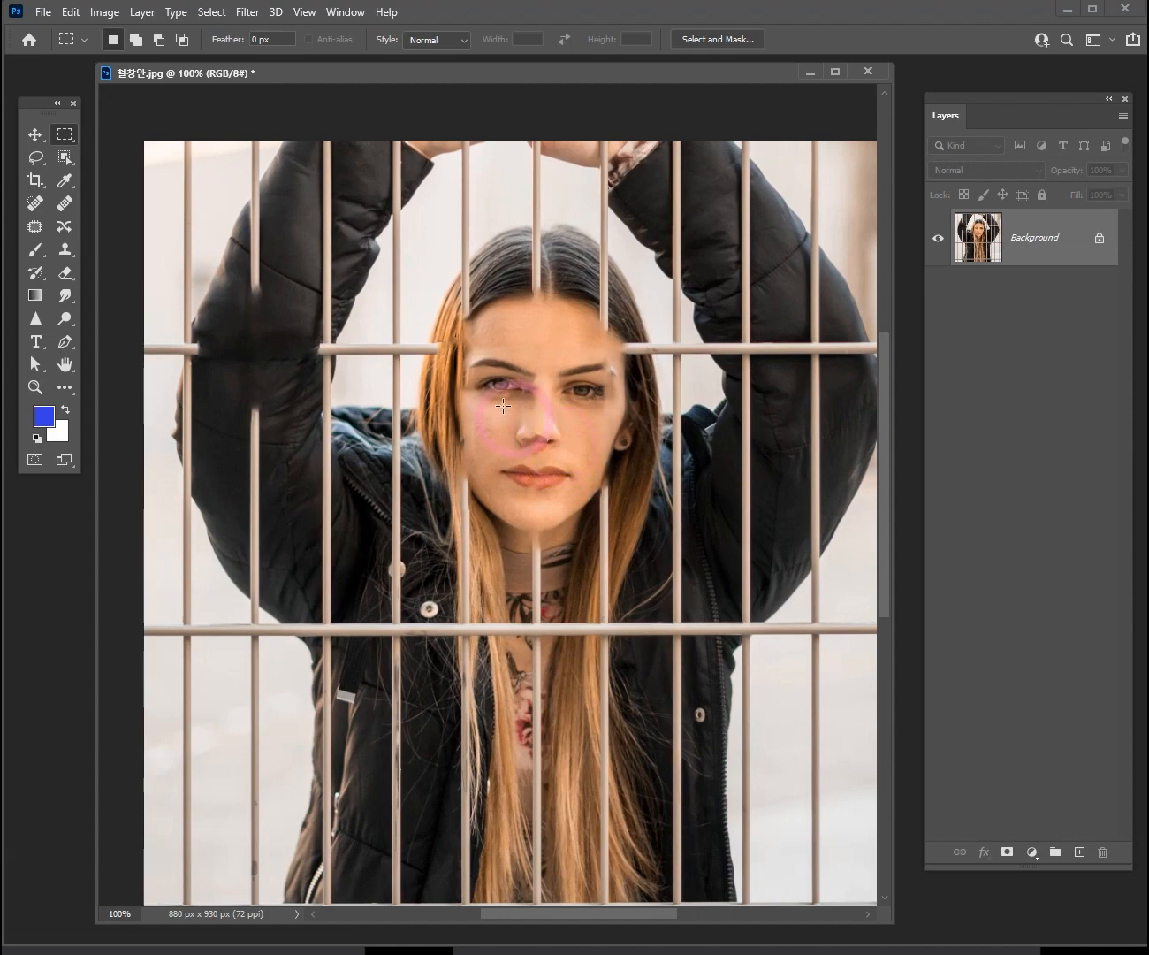
pyautogui.keyDown('ctrl'); pyautogui.keyDown('alt'); pyautogui.click(608, 416); pyautogui.keyUp('alt'); pyautogui.keyUp('ctrl')
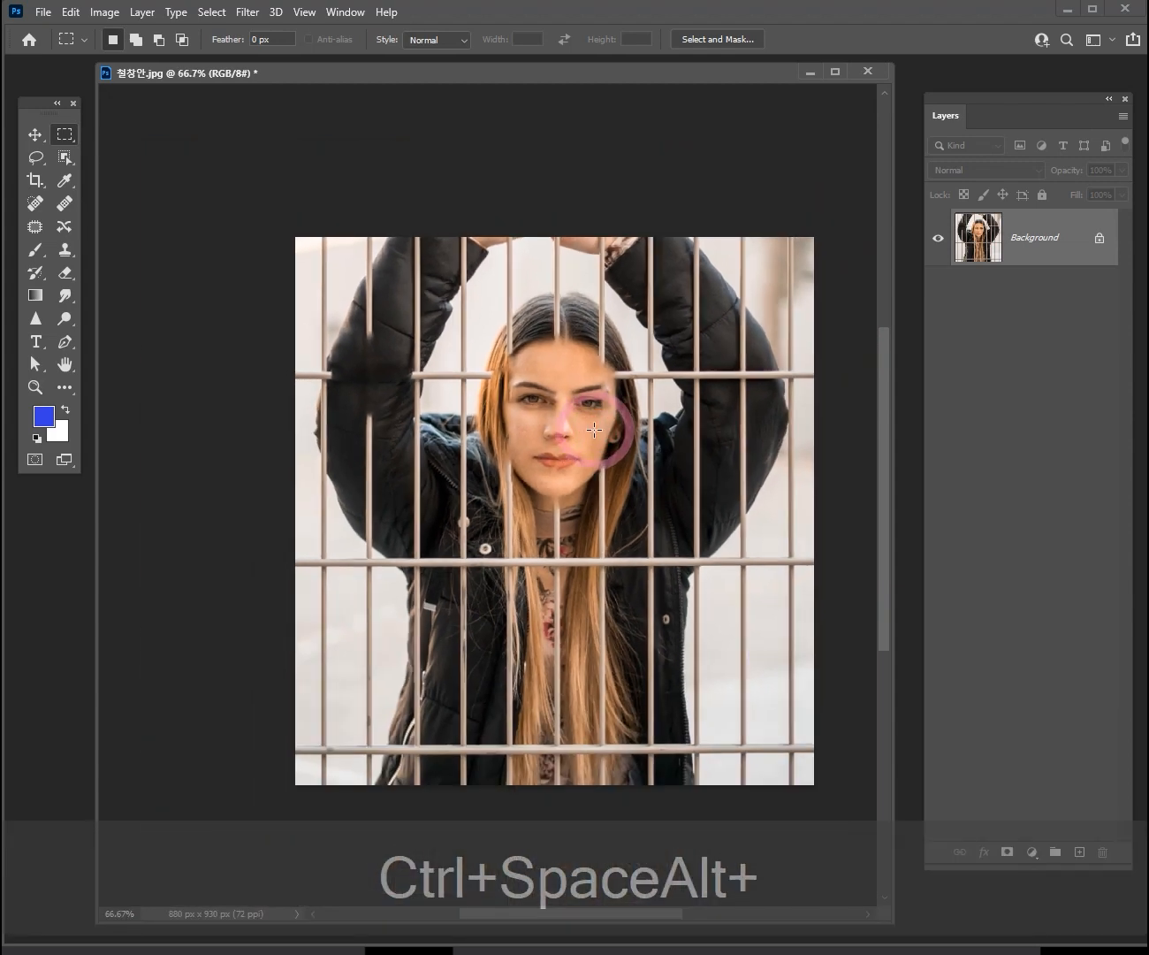
pyautogui.moveTo(587, 231); pyautogui.dragTo(564, 198)
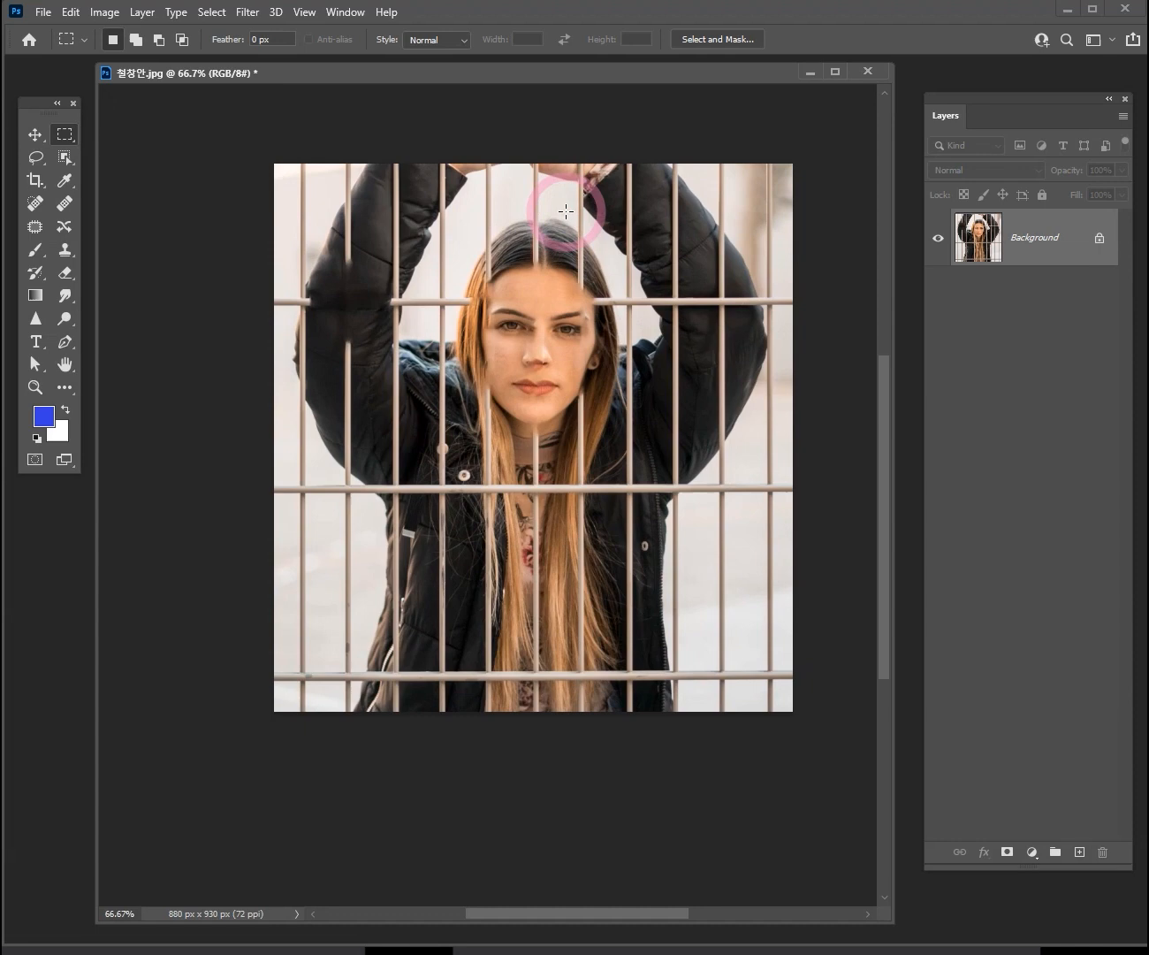
# Step: Close 철창안.jpg without saving its changes, and view the sample photos in the 쇼즈 14 folder without opening one
pyautogui.moveTo(746, 68); pyautogui.dragTo(725, 144)
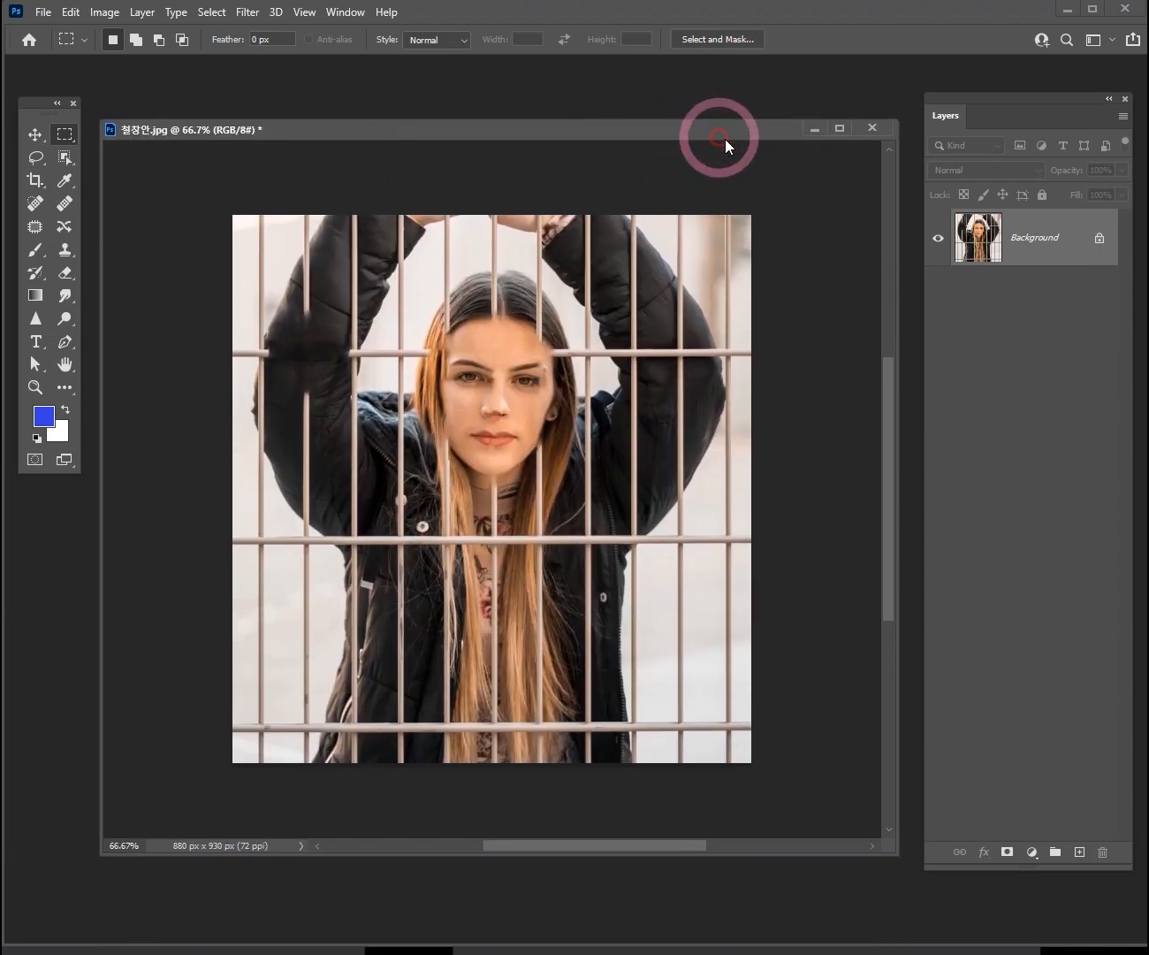
pyautogui.click(879, 129)
pyautogui.click(520, 416)
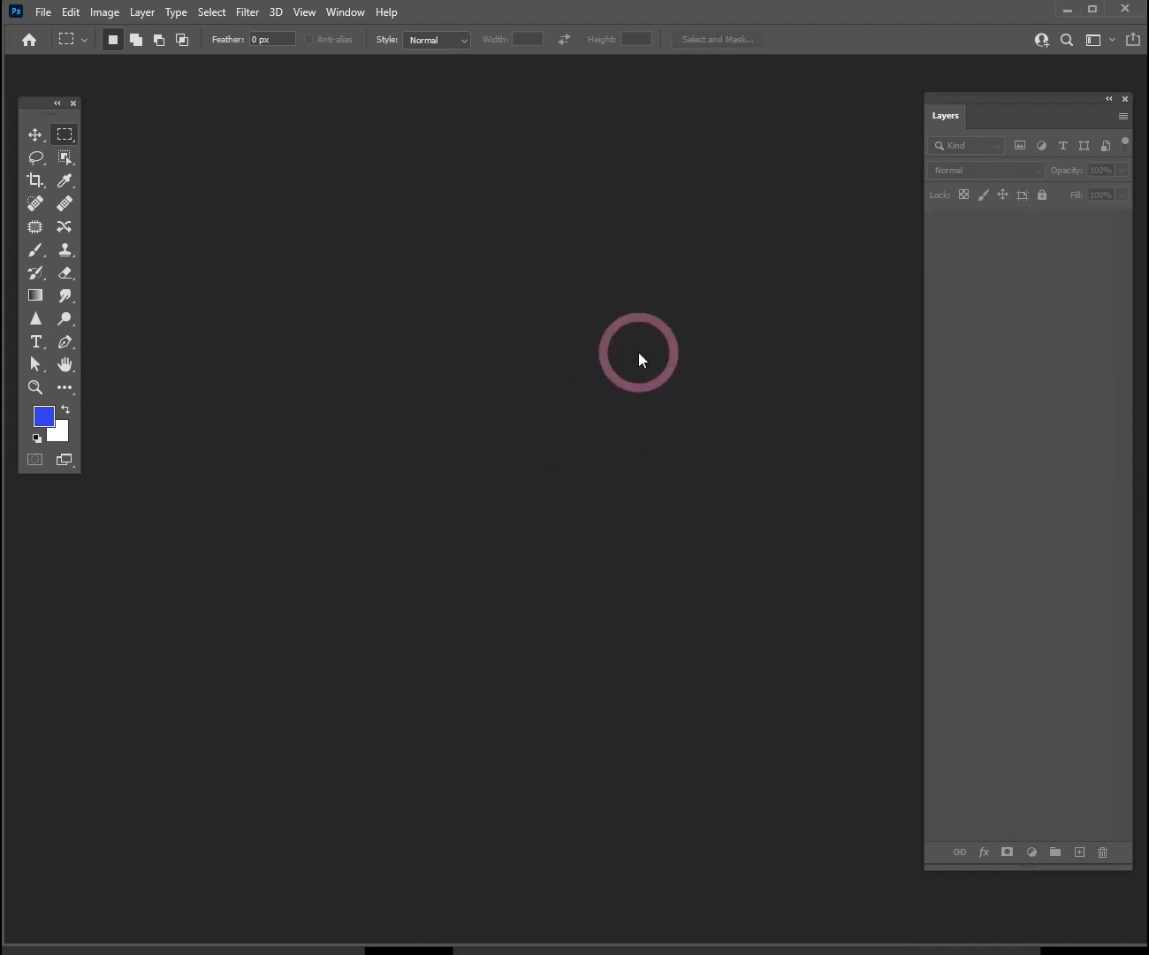
pyautogui.doubleClick(490, 452)
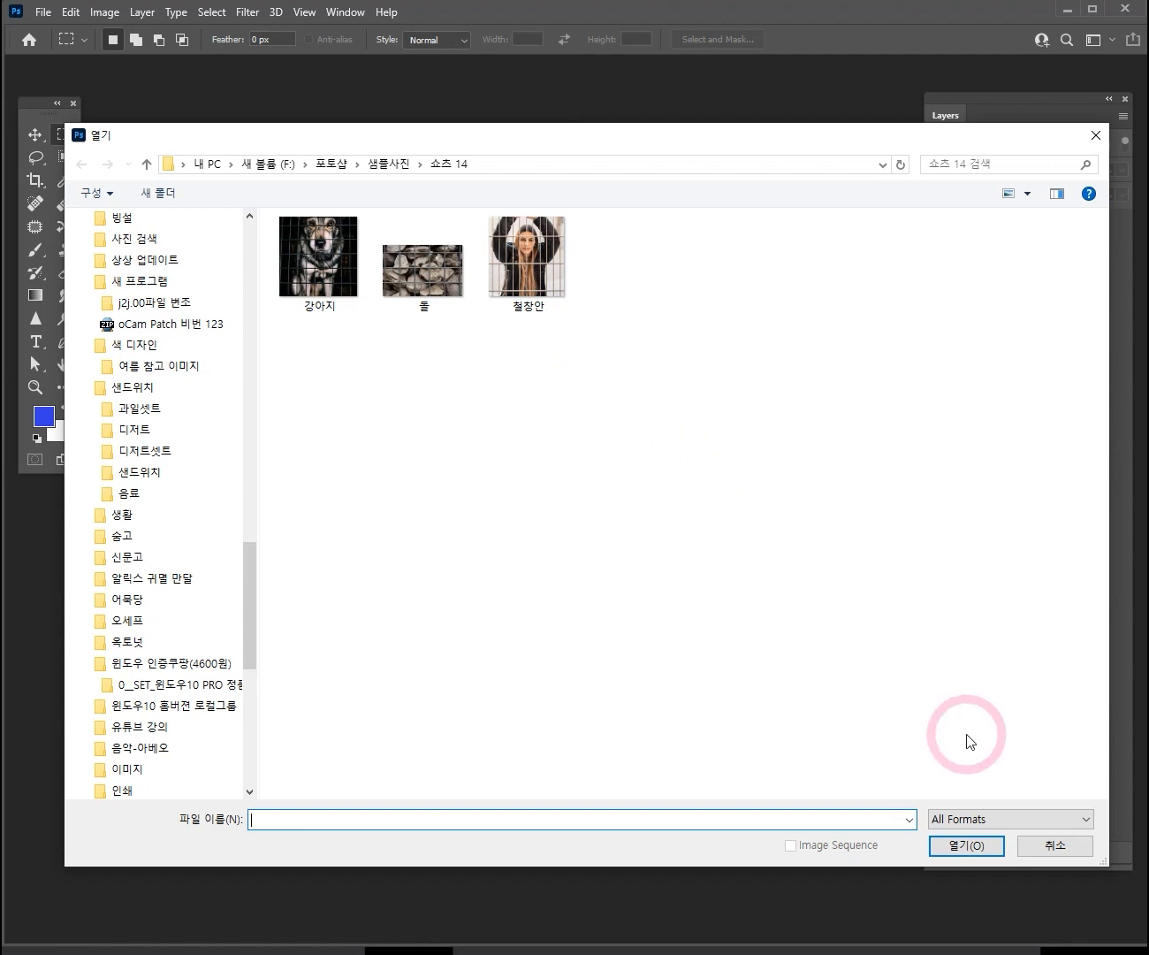
pyautogui.click(1053, 847)
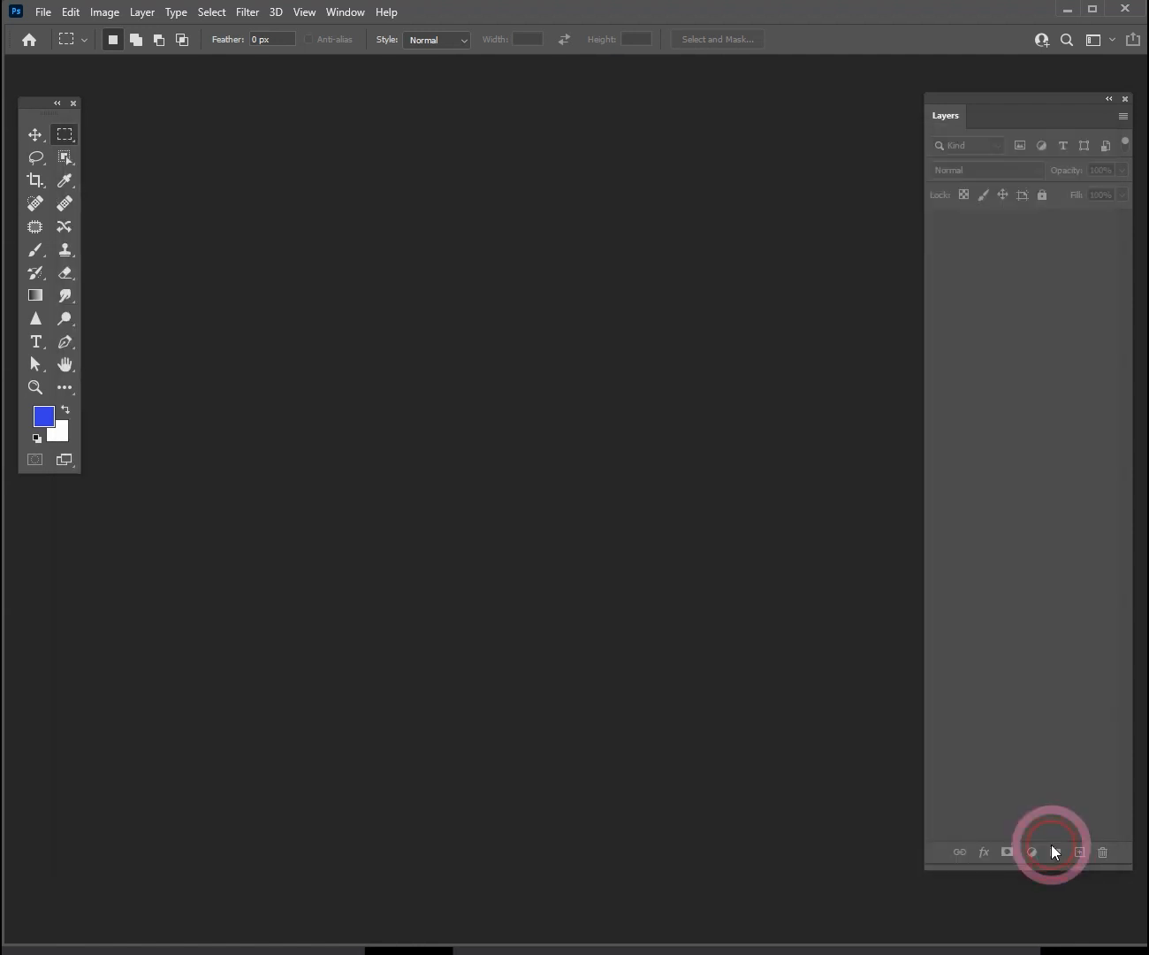